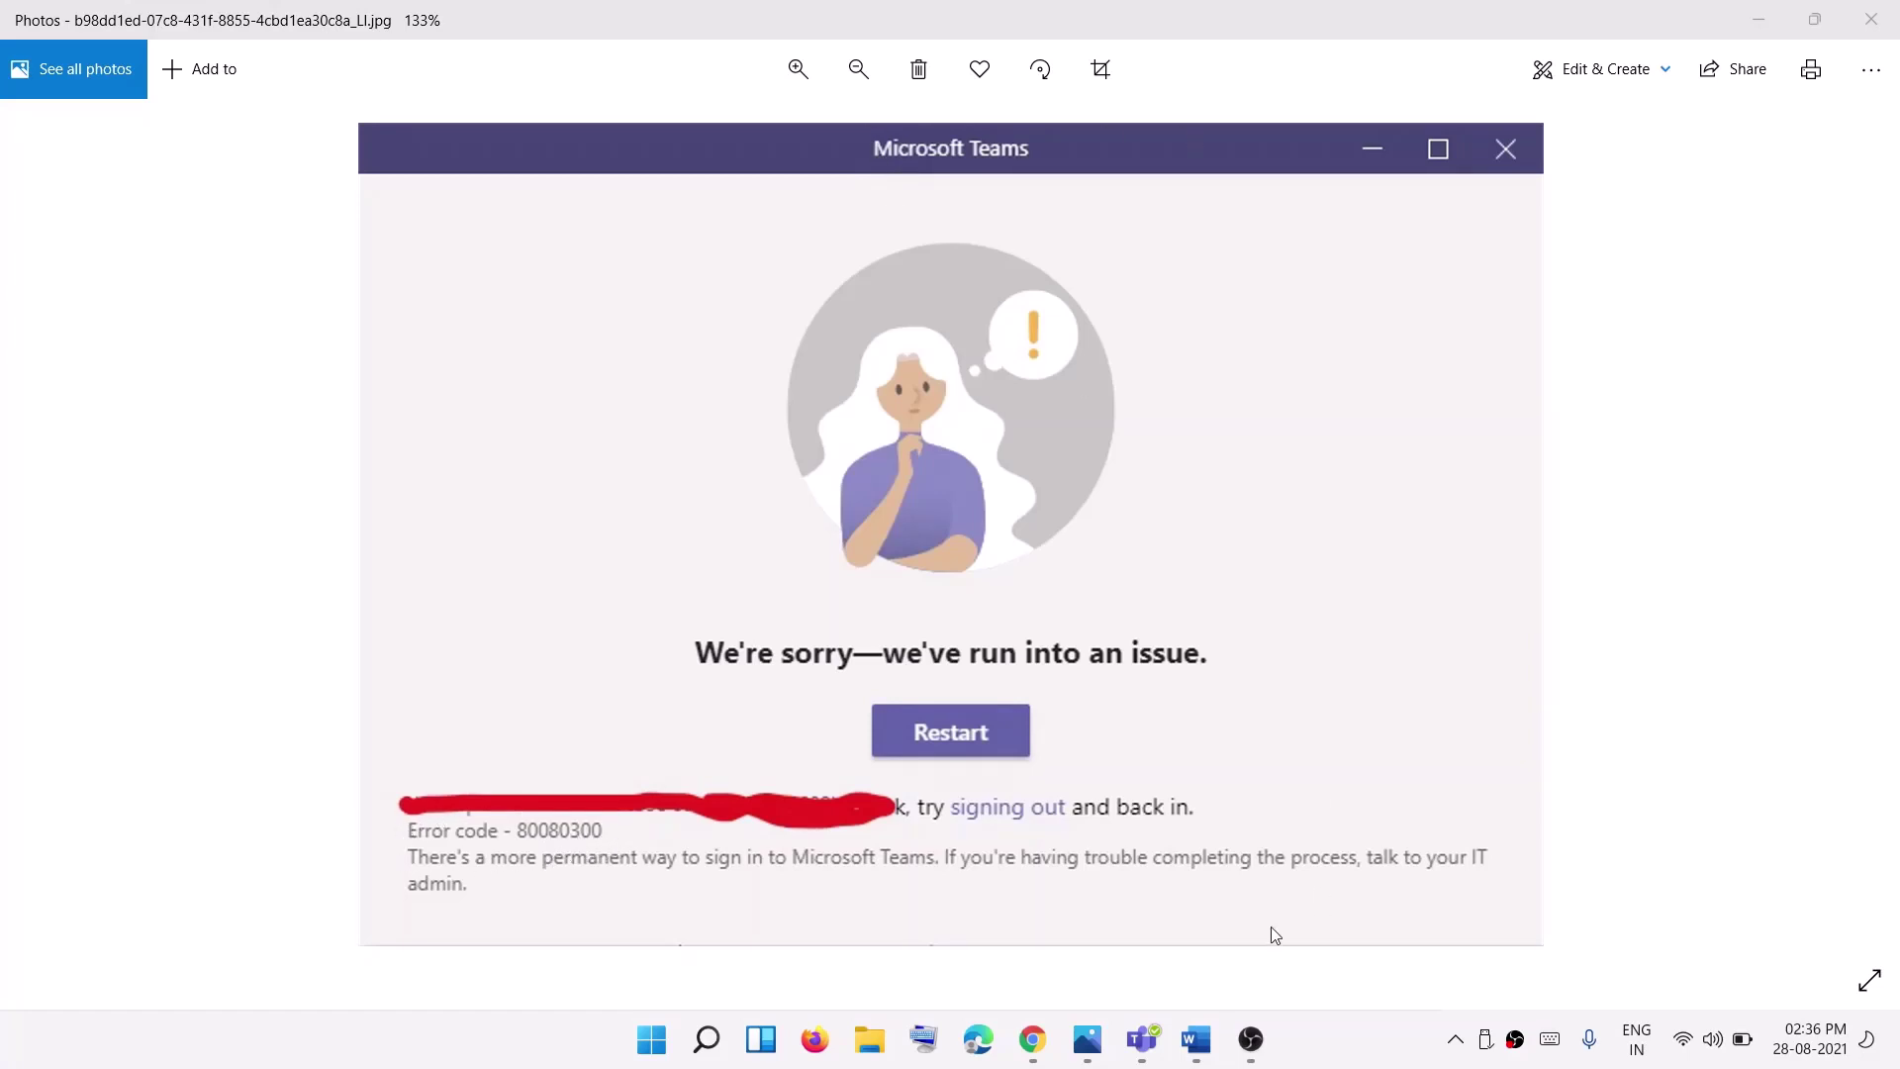
# Step: Open the Word troubleshooting guide and highlight "Disconnect work or school account" in Step 1
pyautogui.click(1198, 1041)
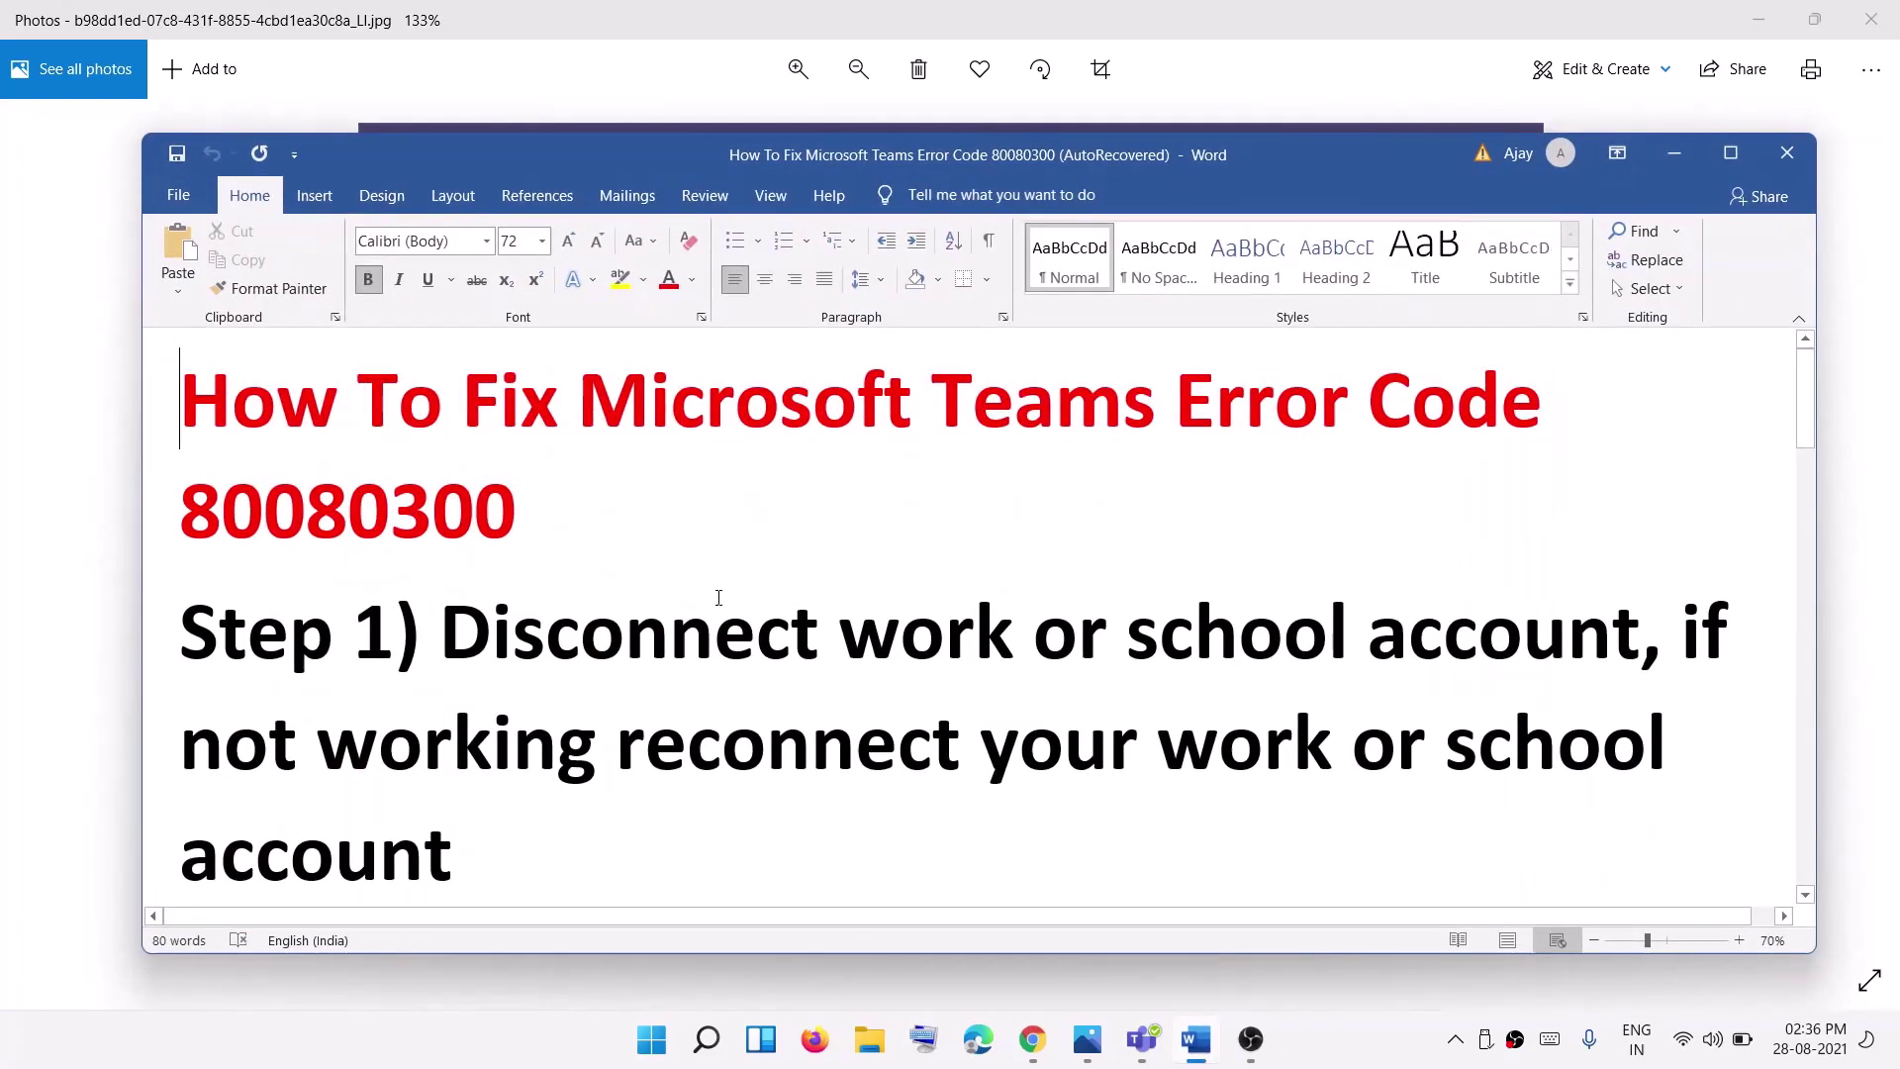
pyautogui.moveTo(441, 634); pyautogui.dragTo(1486, 631)
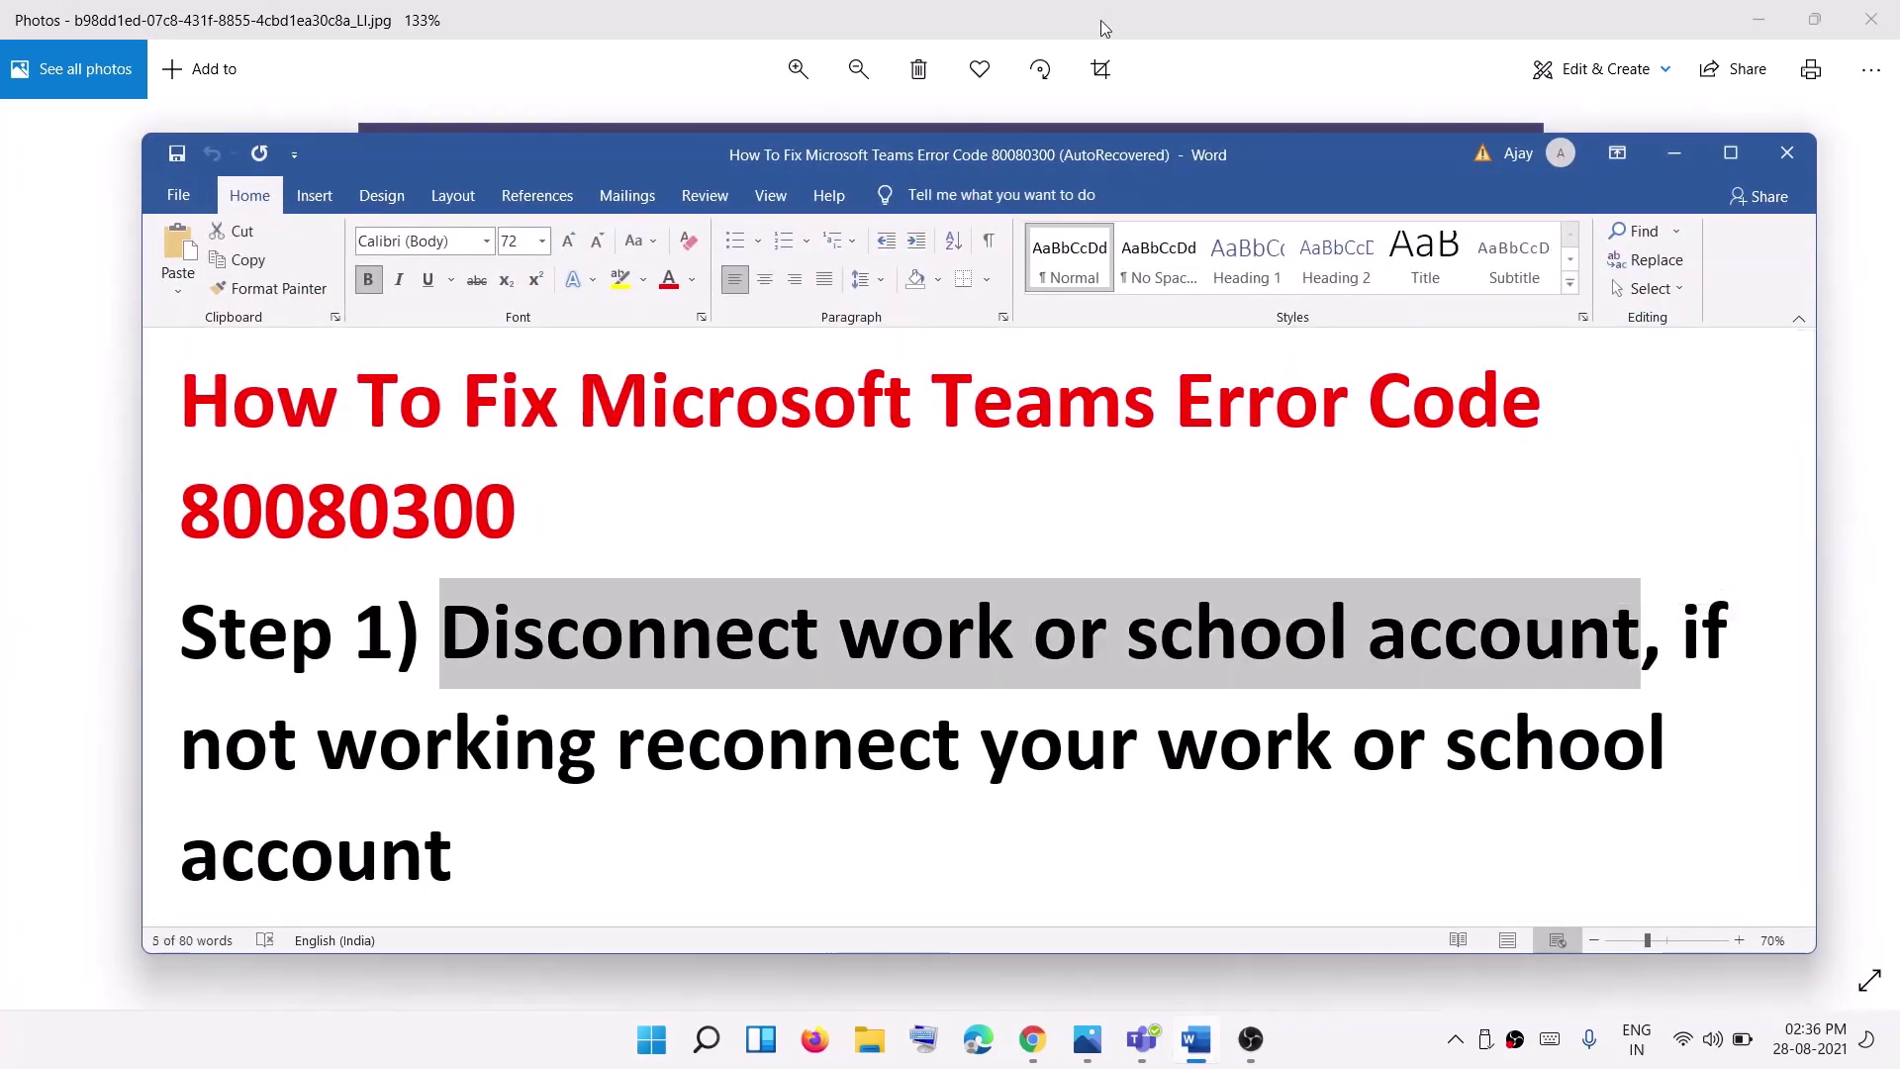
# Step: Minimize the Teams window and examine the quit option offered by Teams in the system tray
pyautogui.click(1141, 1039)
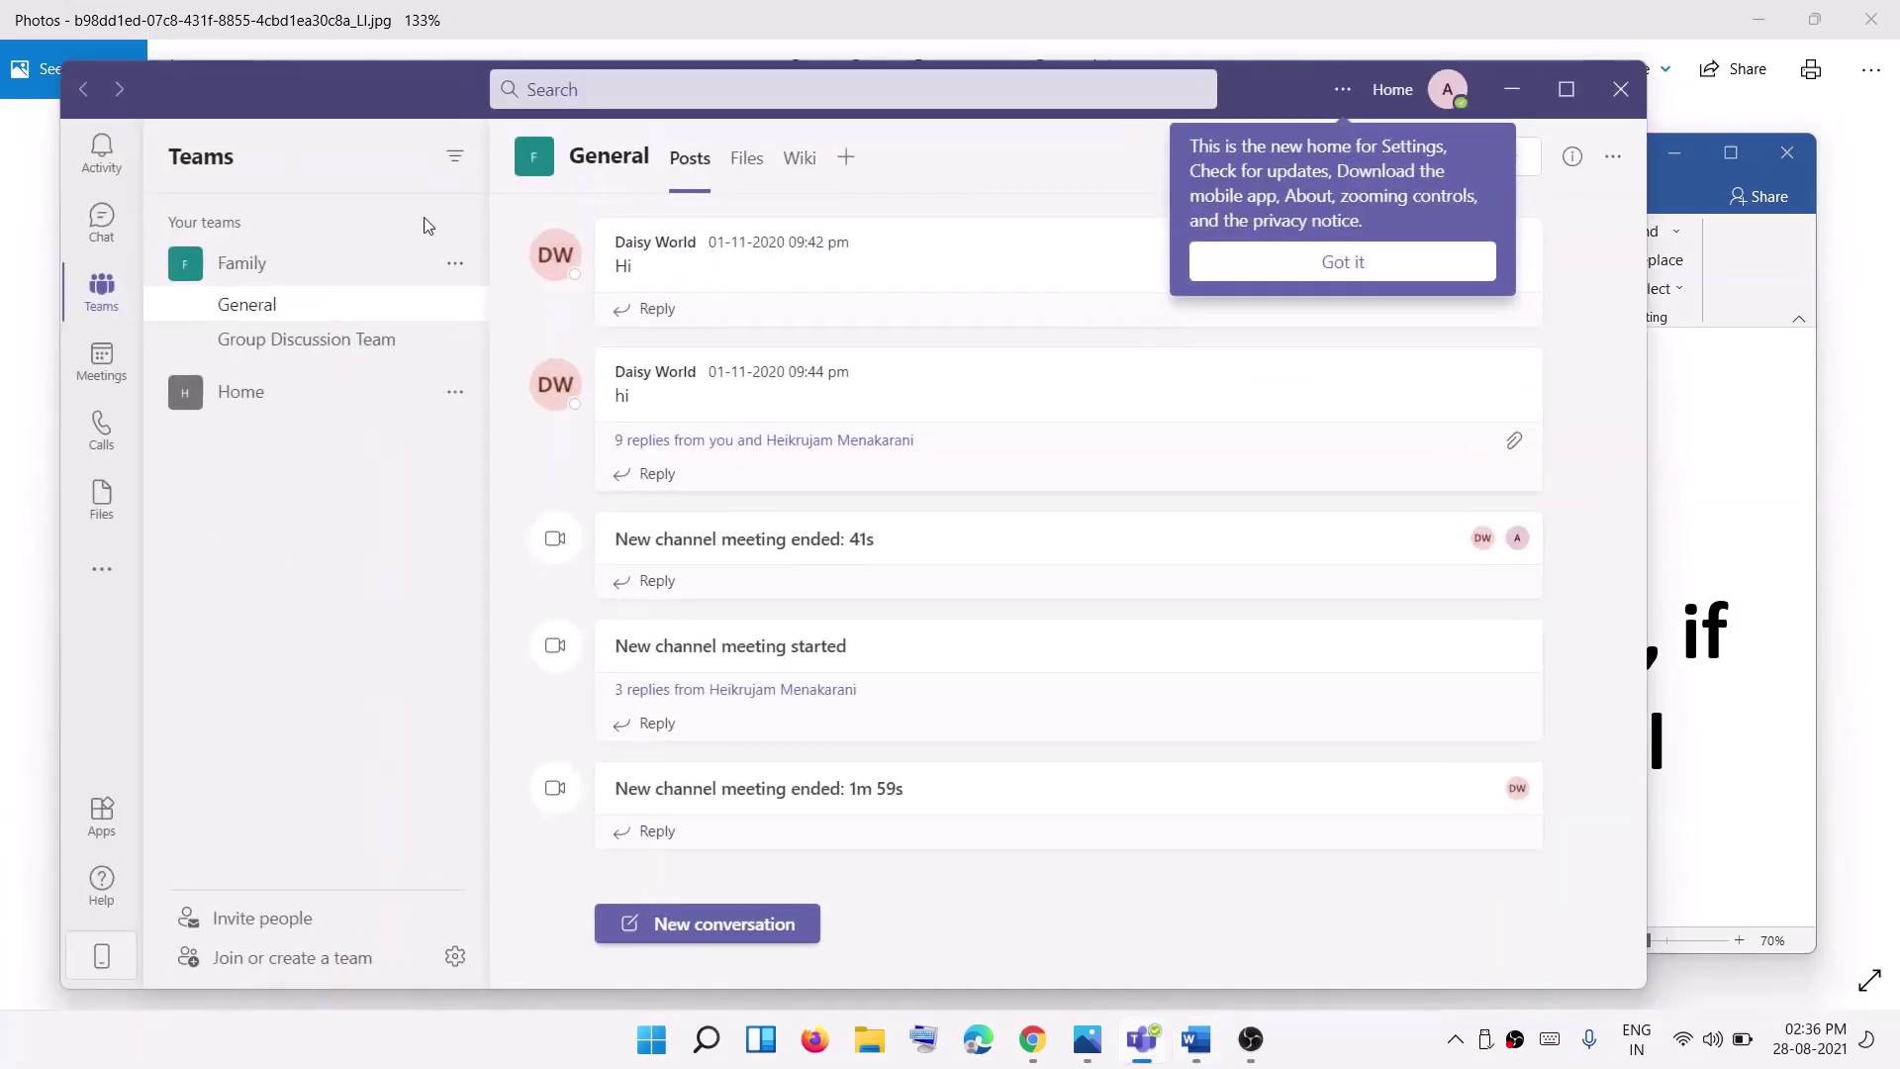
pyautogui.click(1509, 85)
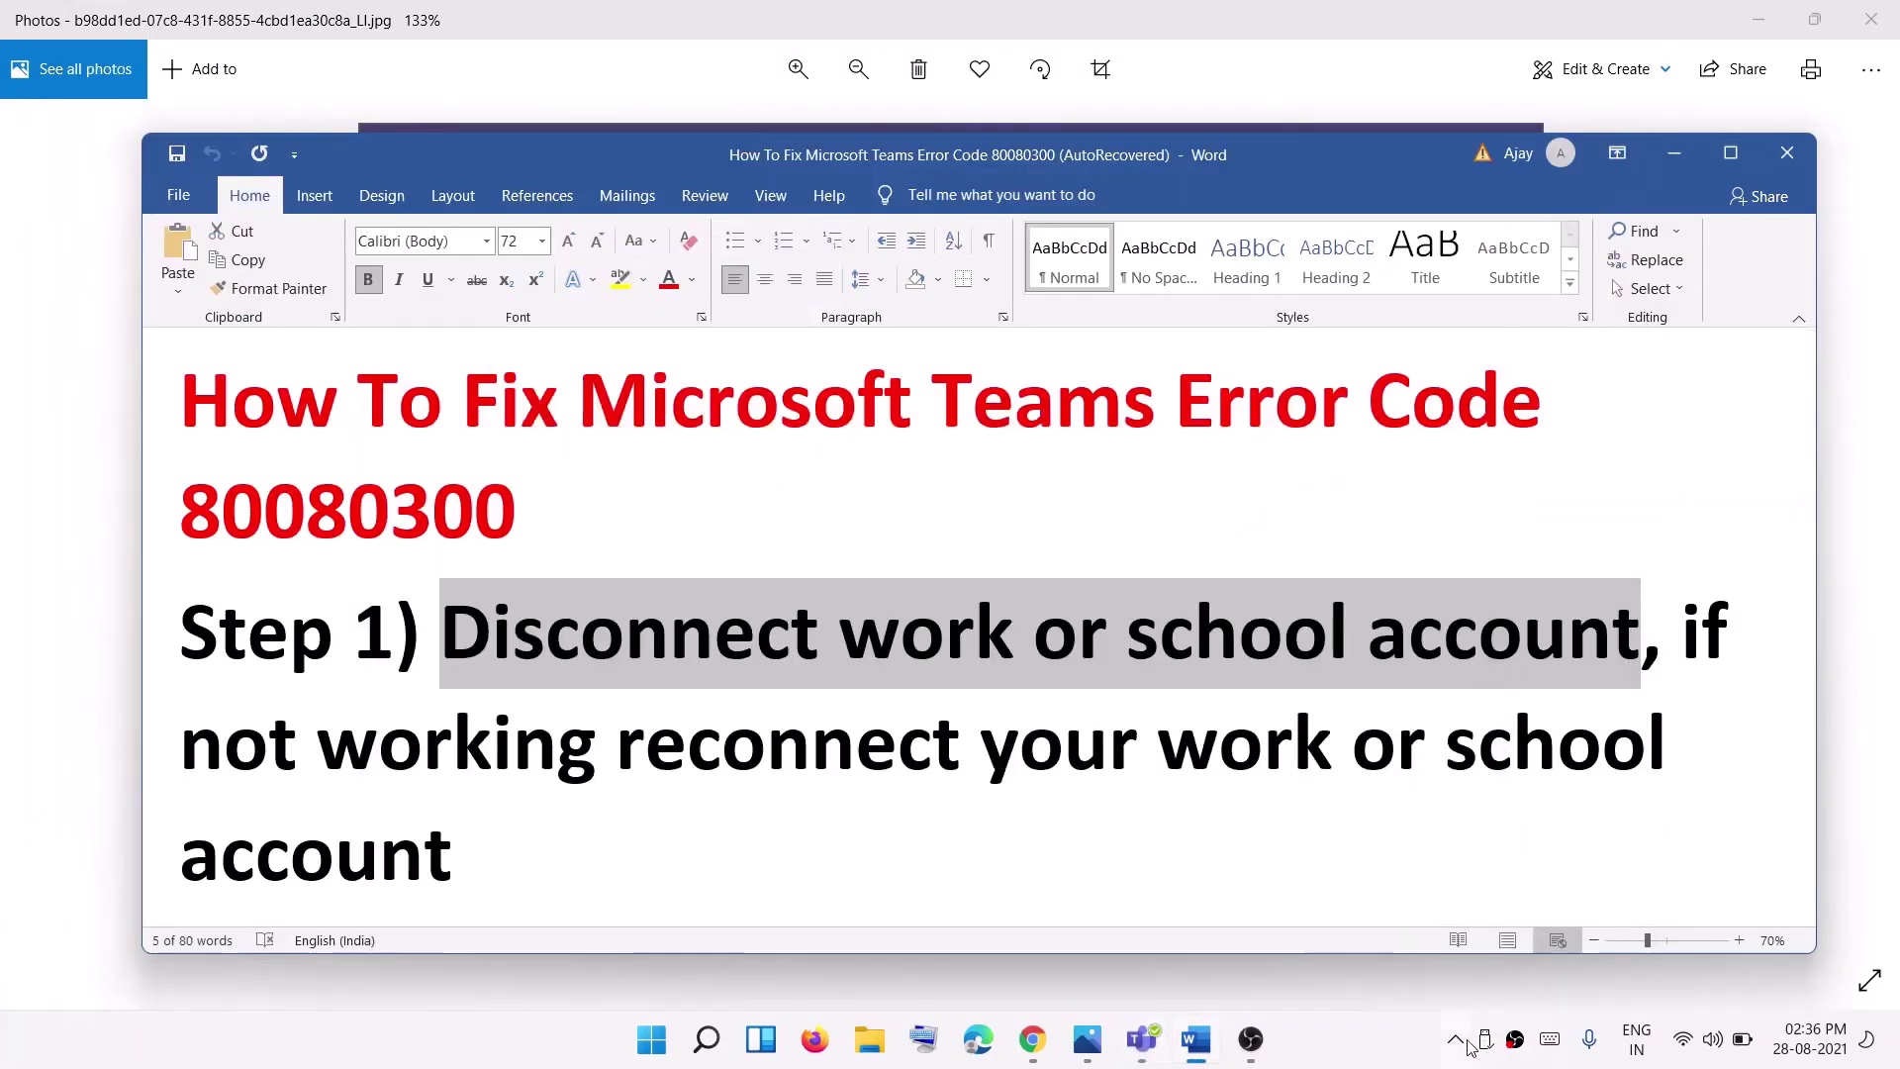
pyautogui.click(1455, 1039)
pyautogui.click(1482, 921)
pyautogui.rightClick(1482, 921)
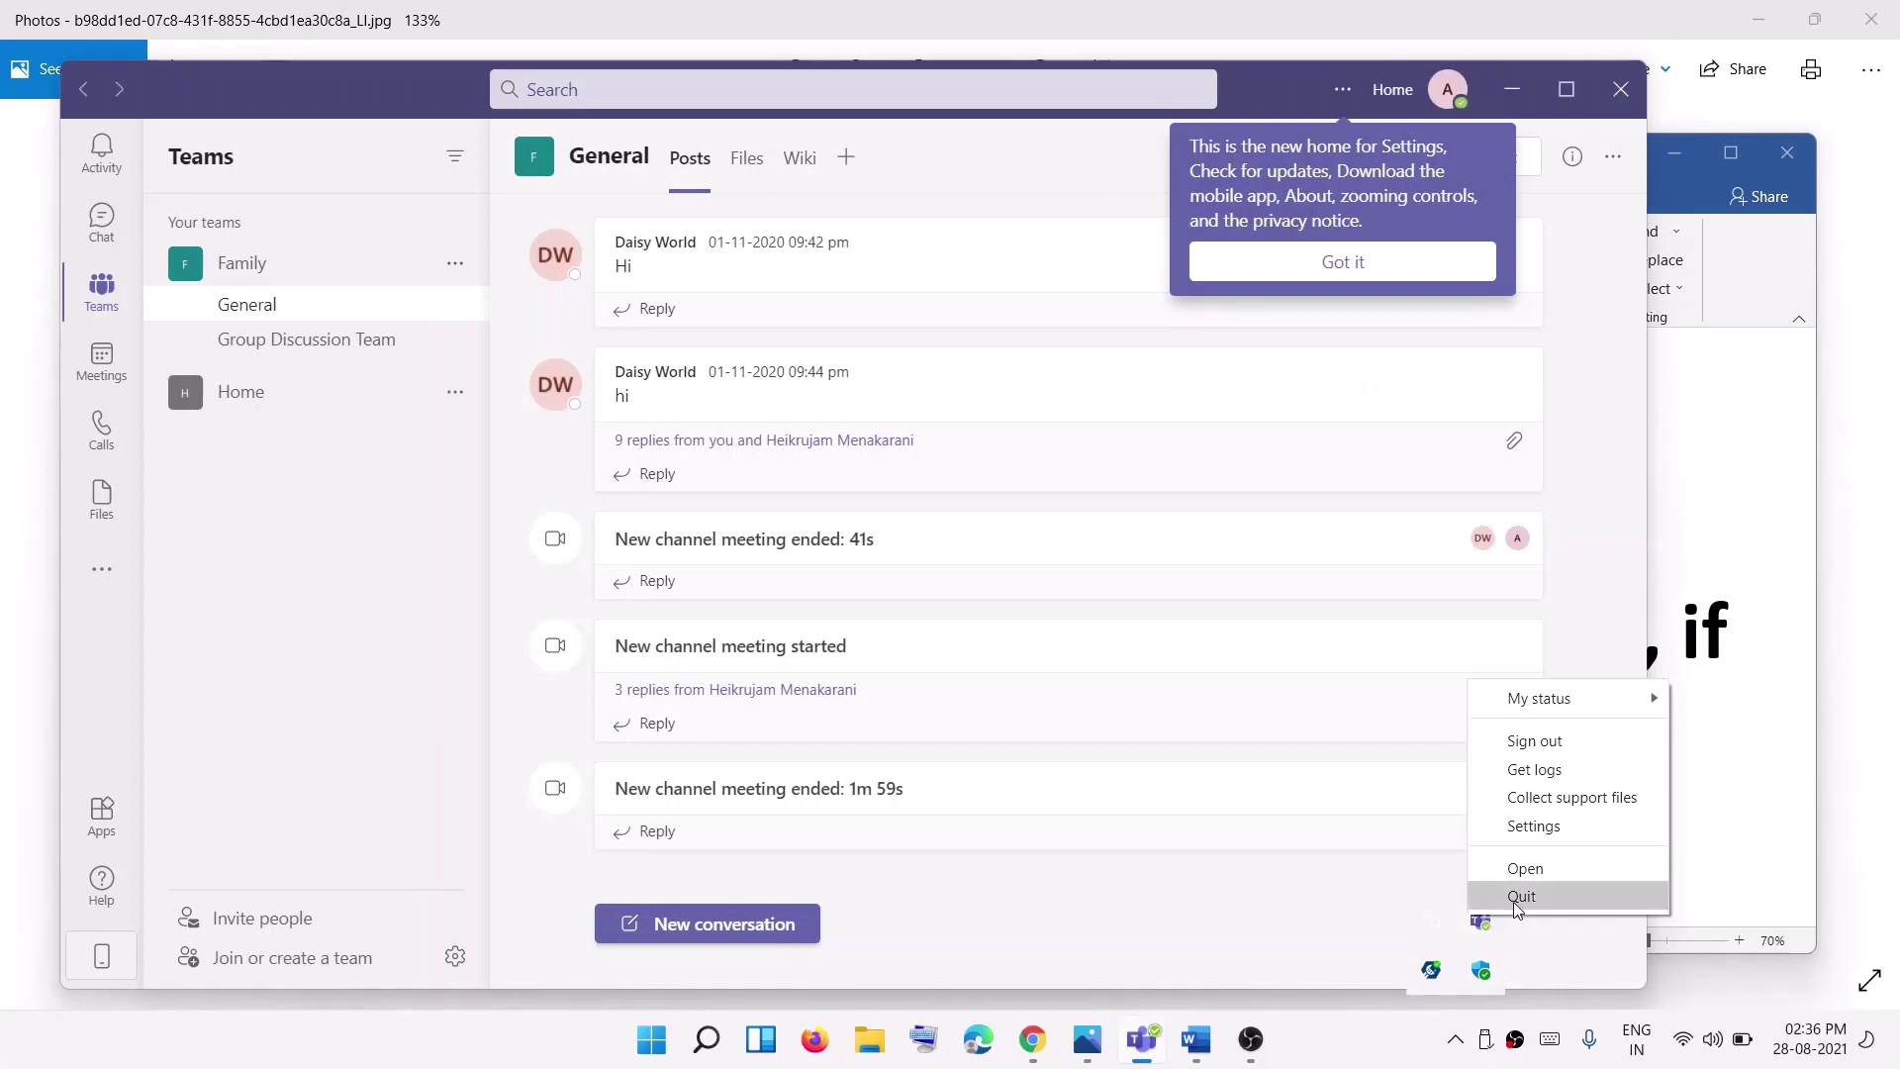
pyautogui.click(1730, 752)
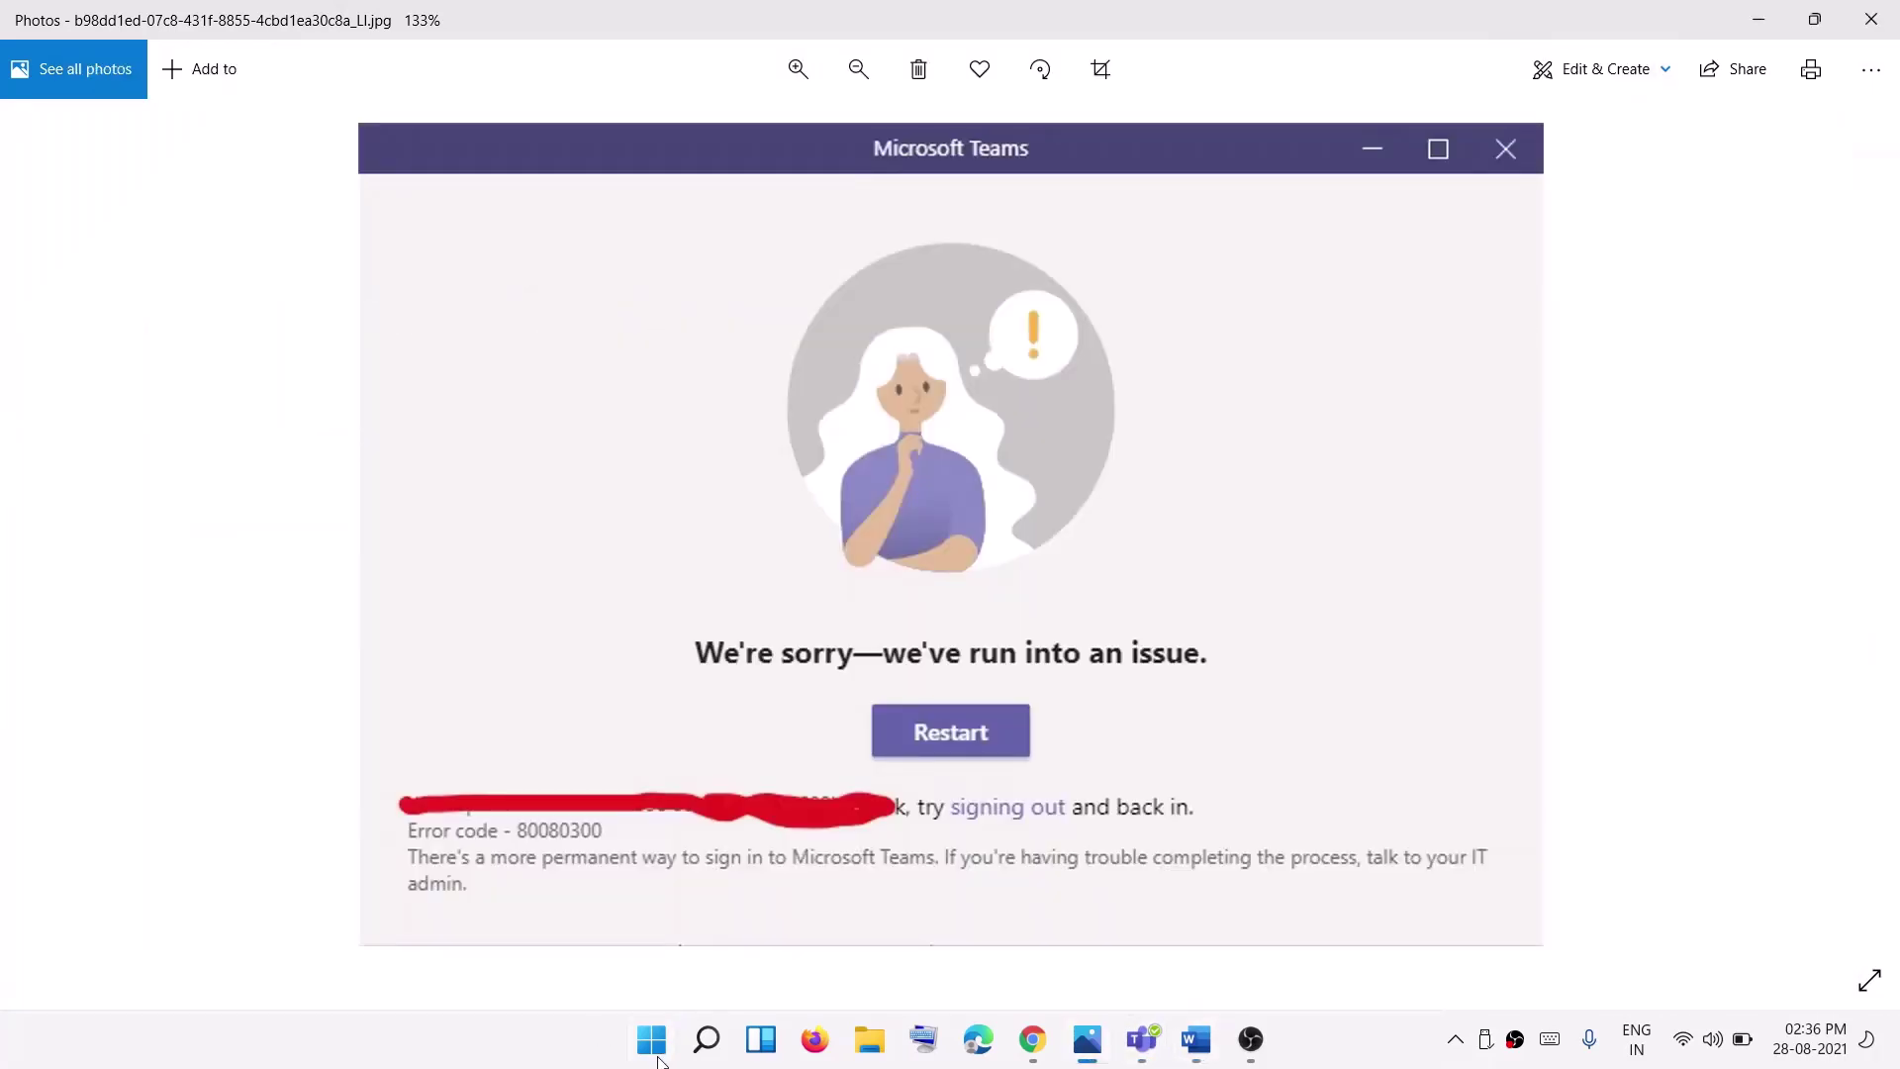
# Step: Open the Access work or school page in the Windows account settings
pyautogui.click(657, 1057)
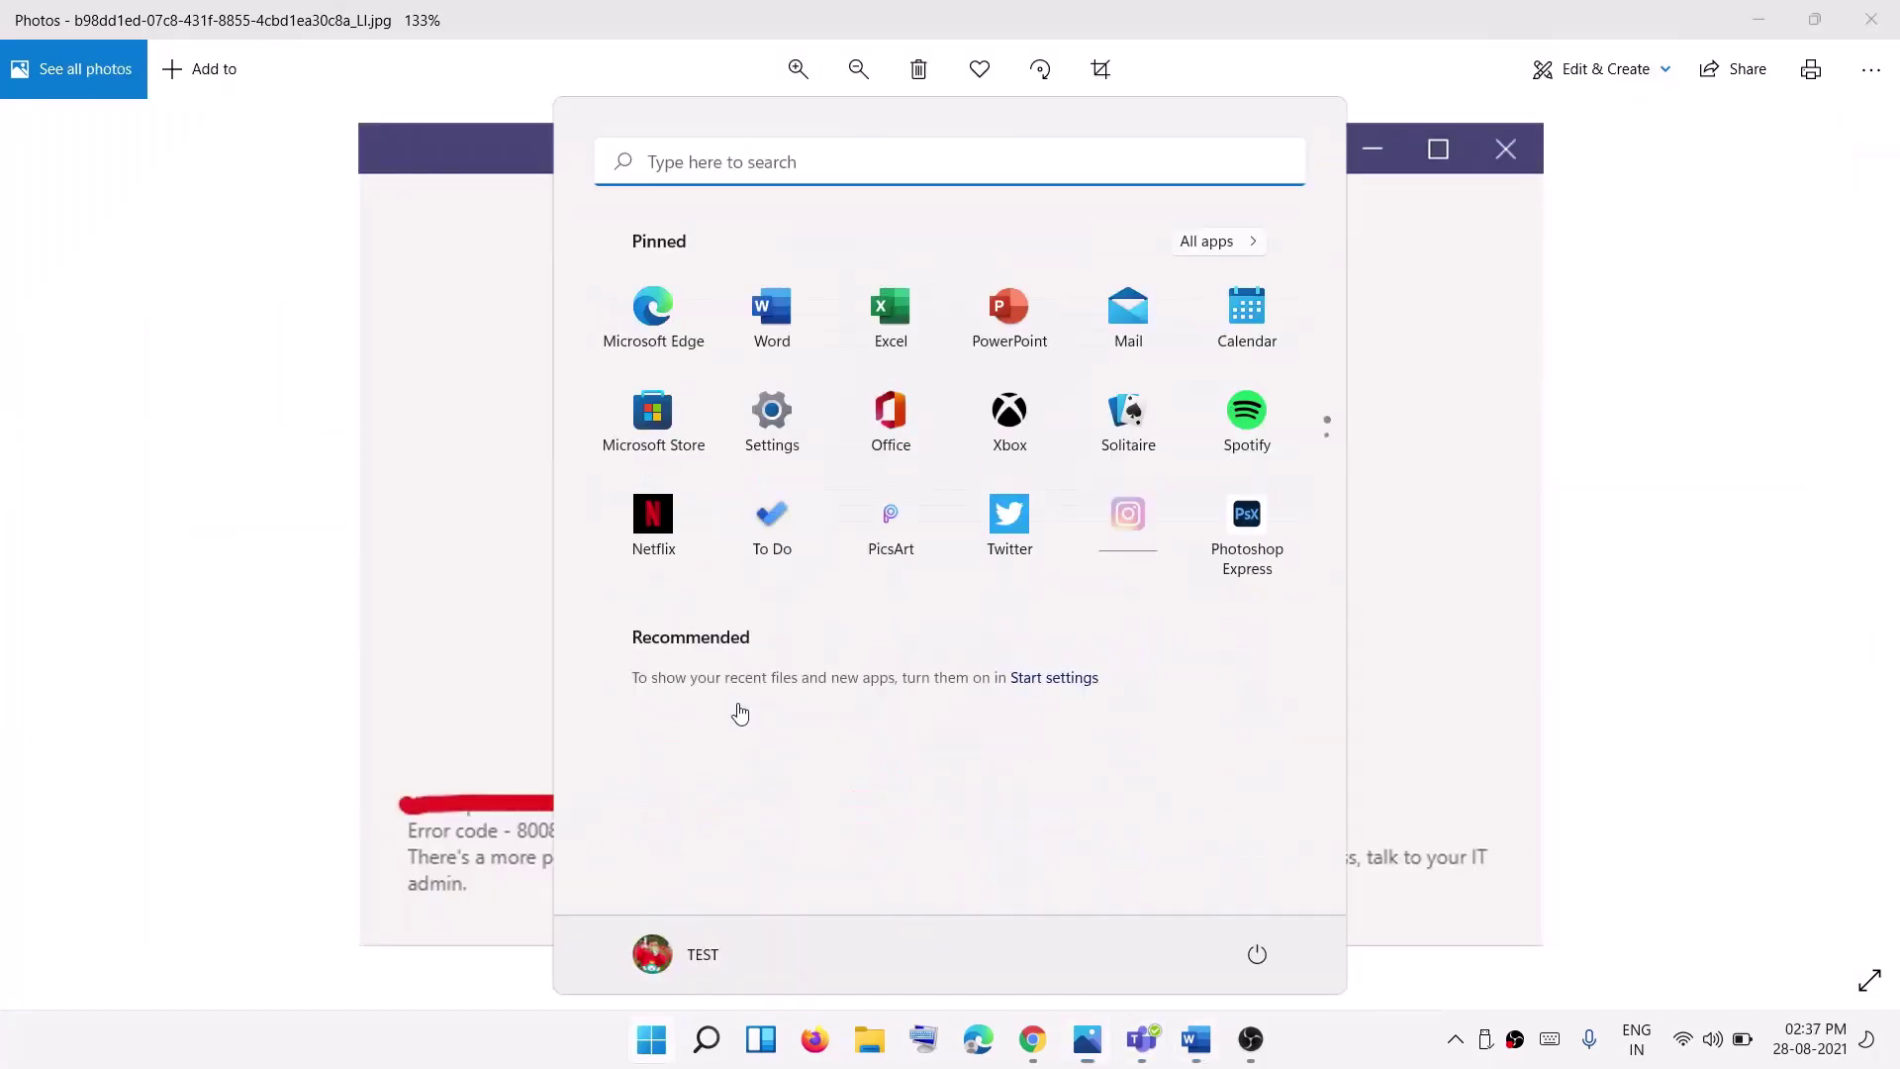
pyautogui.click(779, 429)
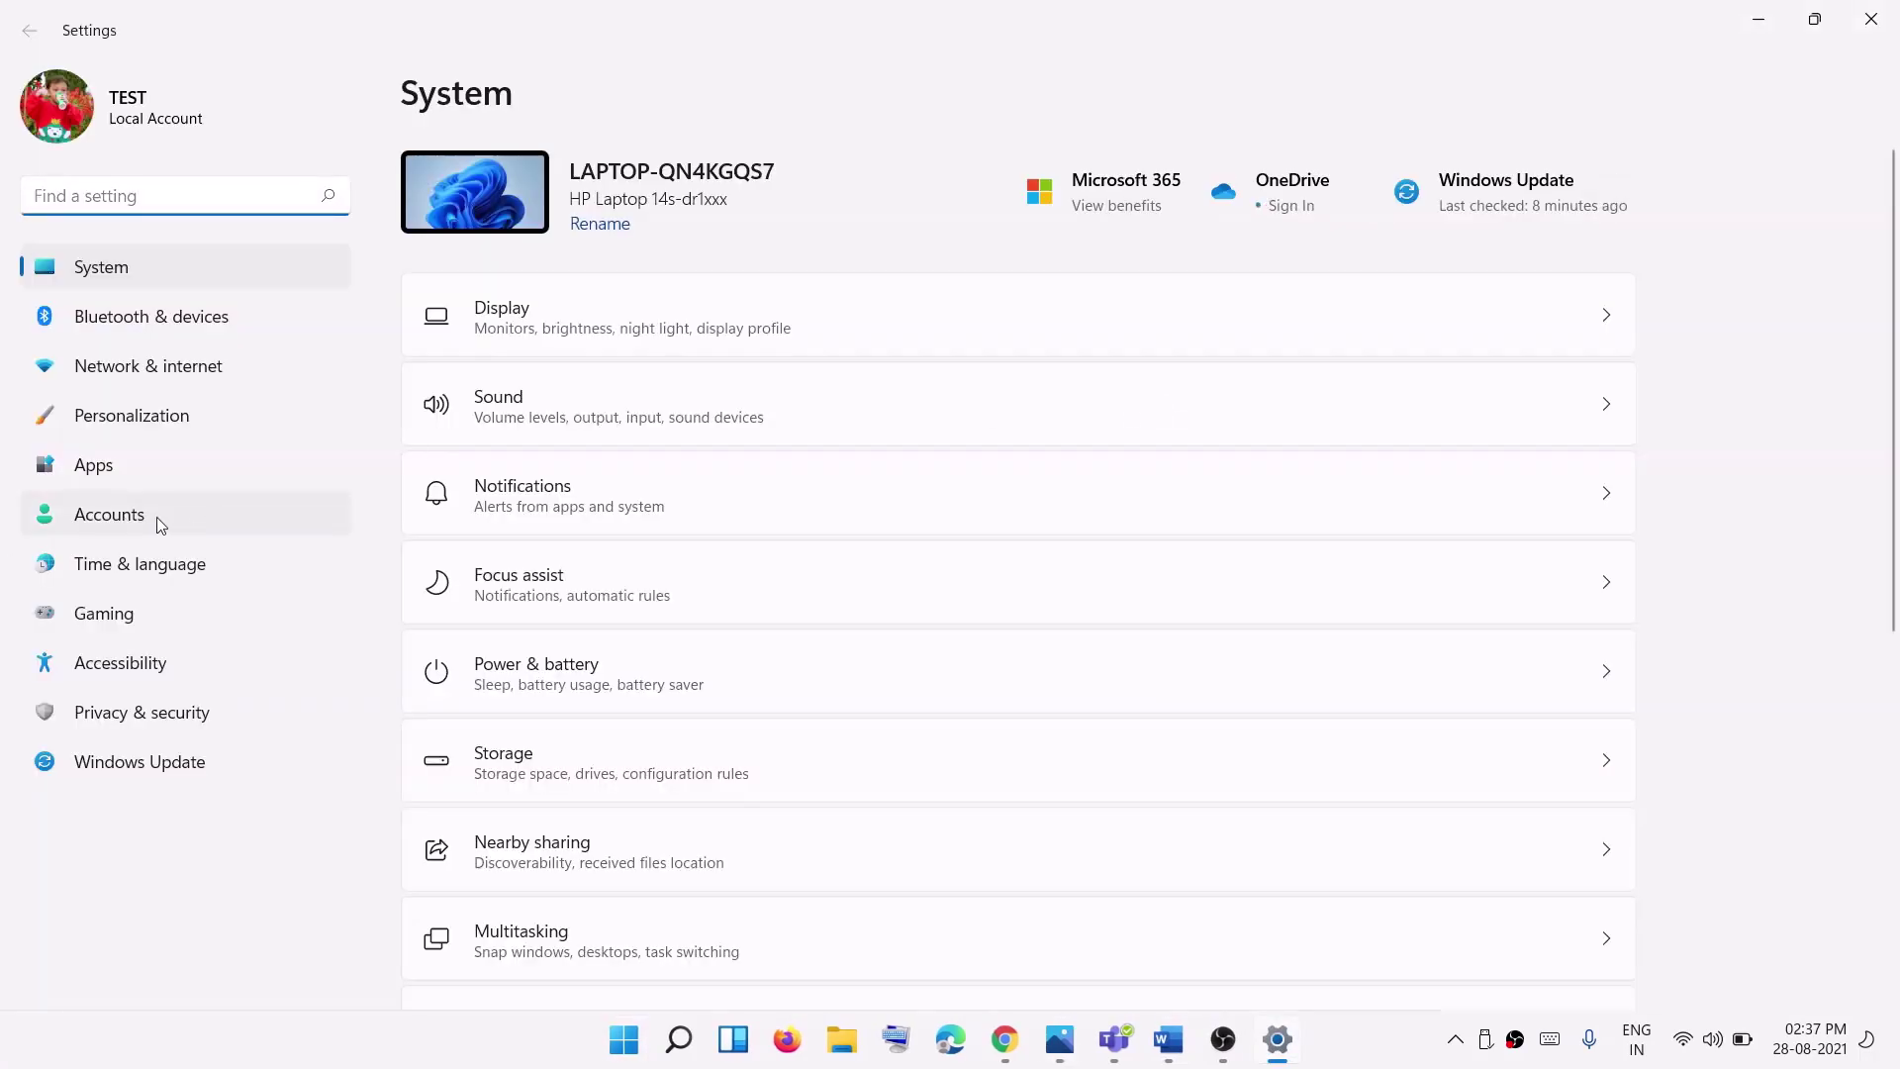
pyautogui.click(156, 516)
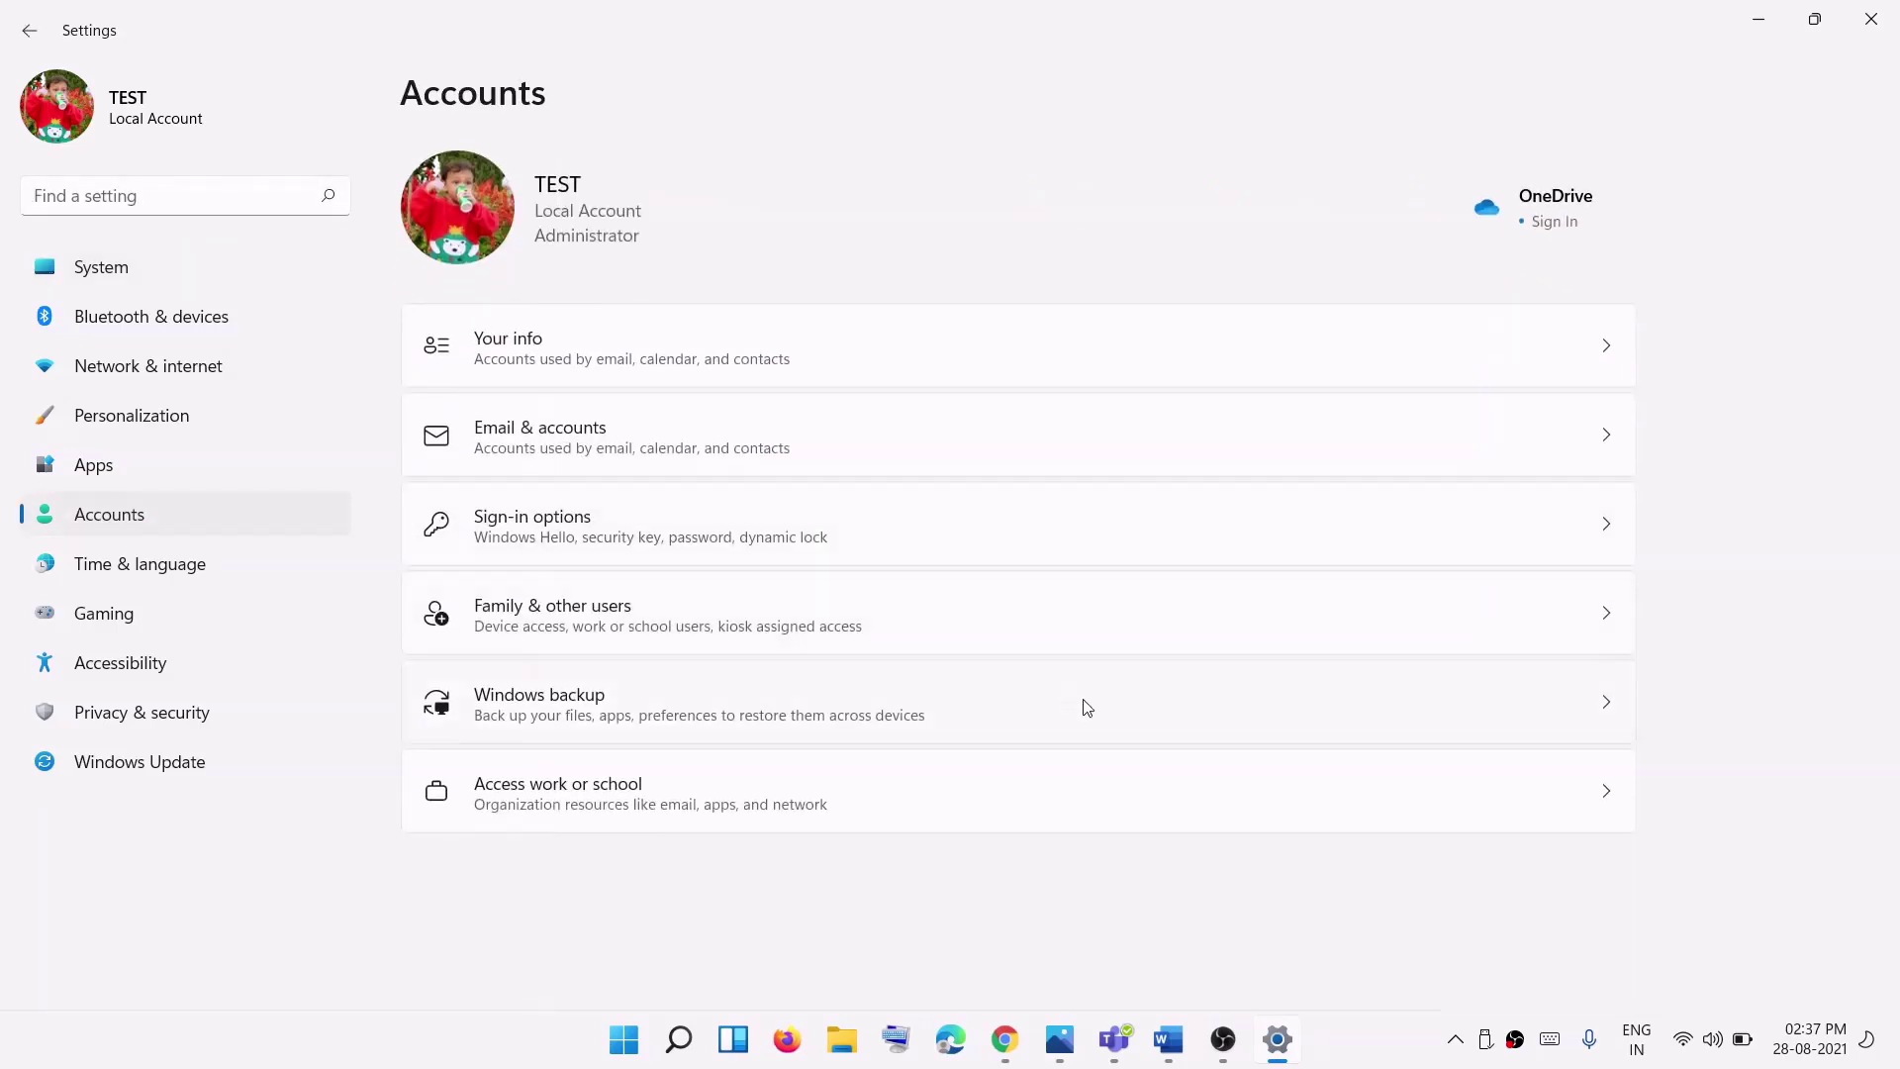
pyautogui.click(762, 750)
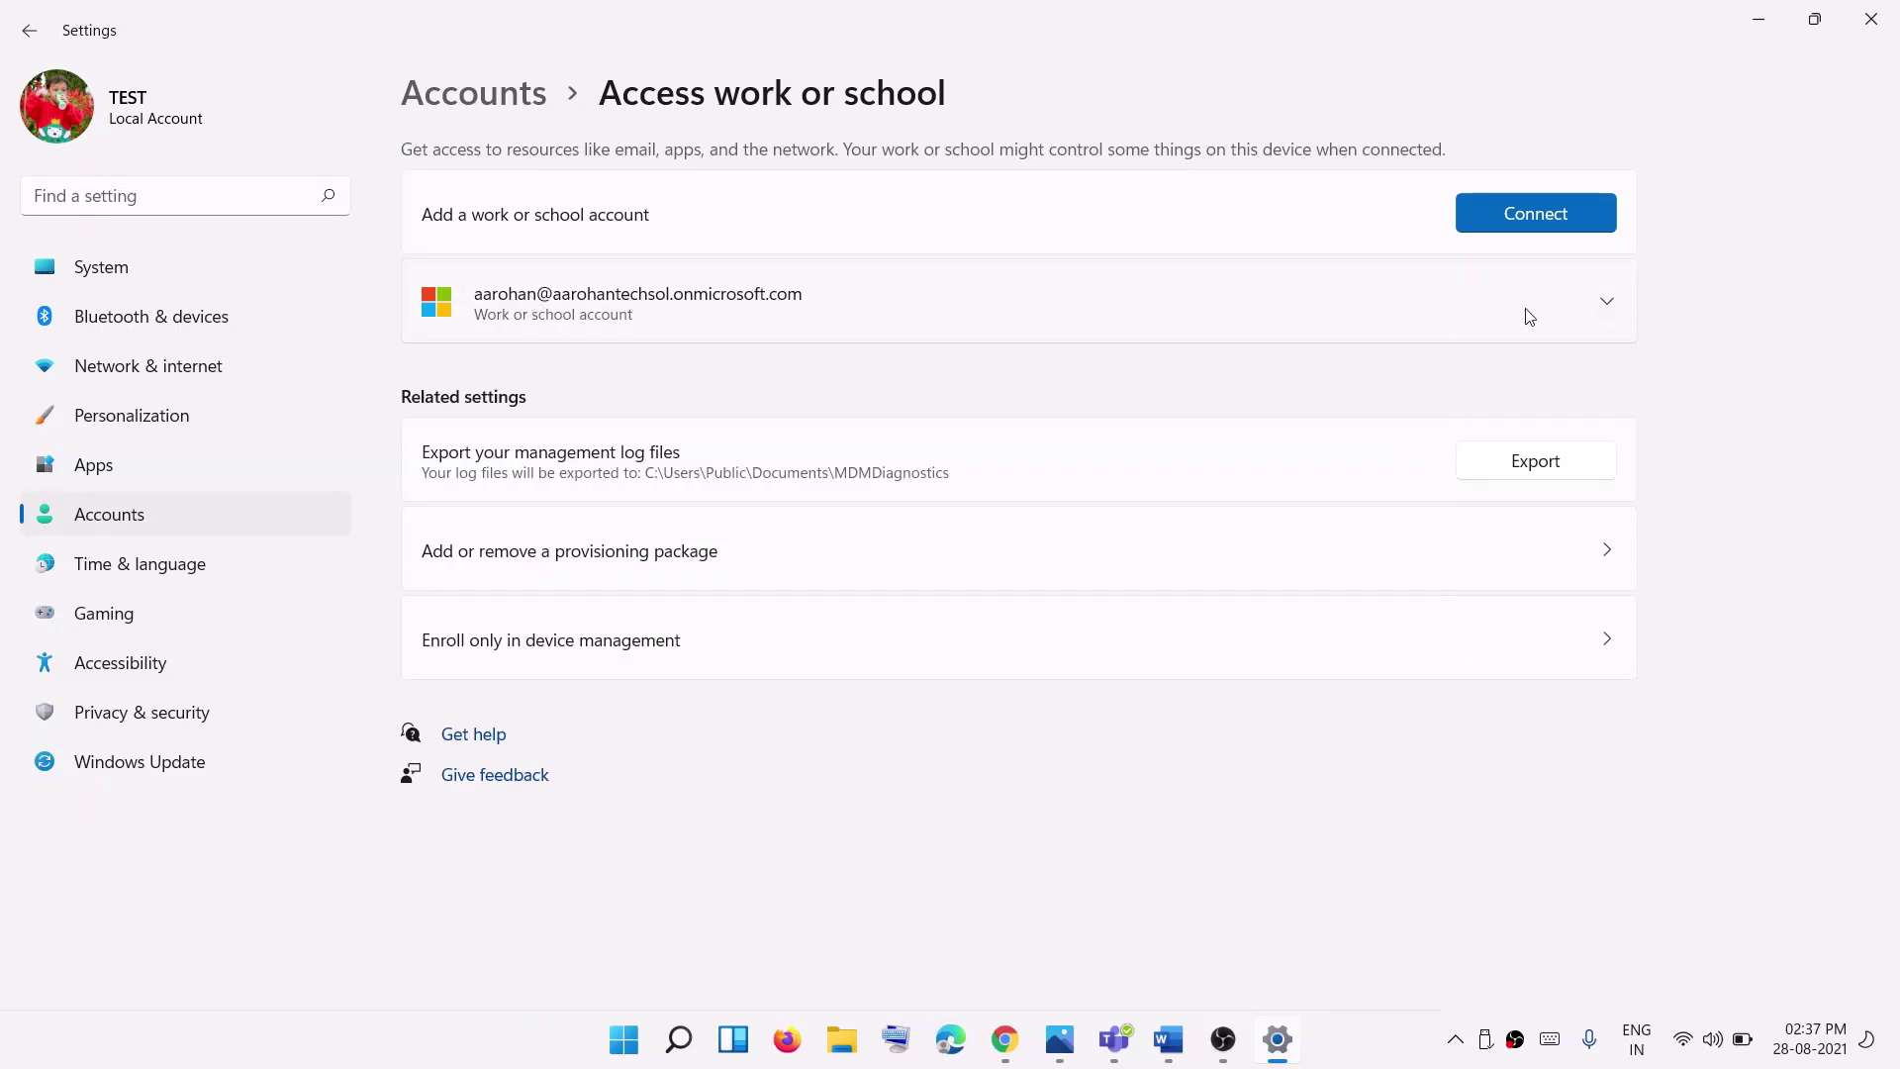
# Step: Disconnect the existing work or school account from this device and confirm its removal
pyautogui.click(1607, 309)
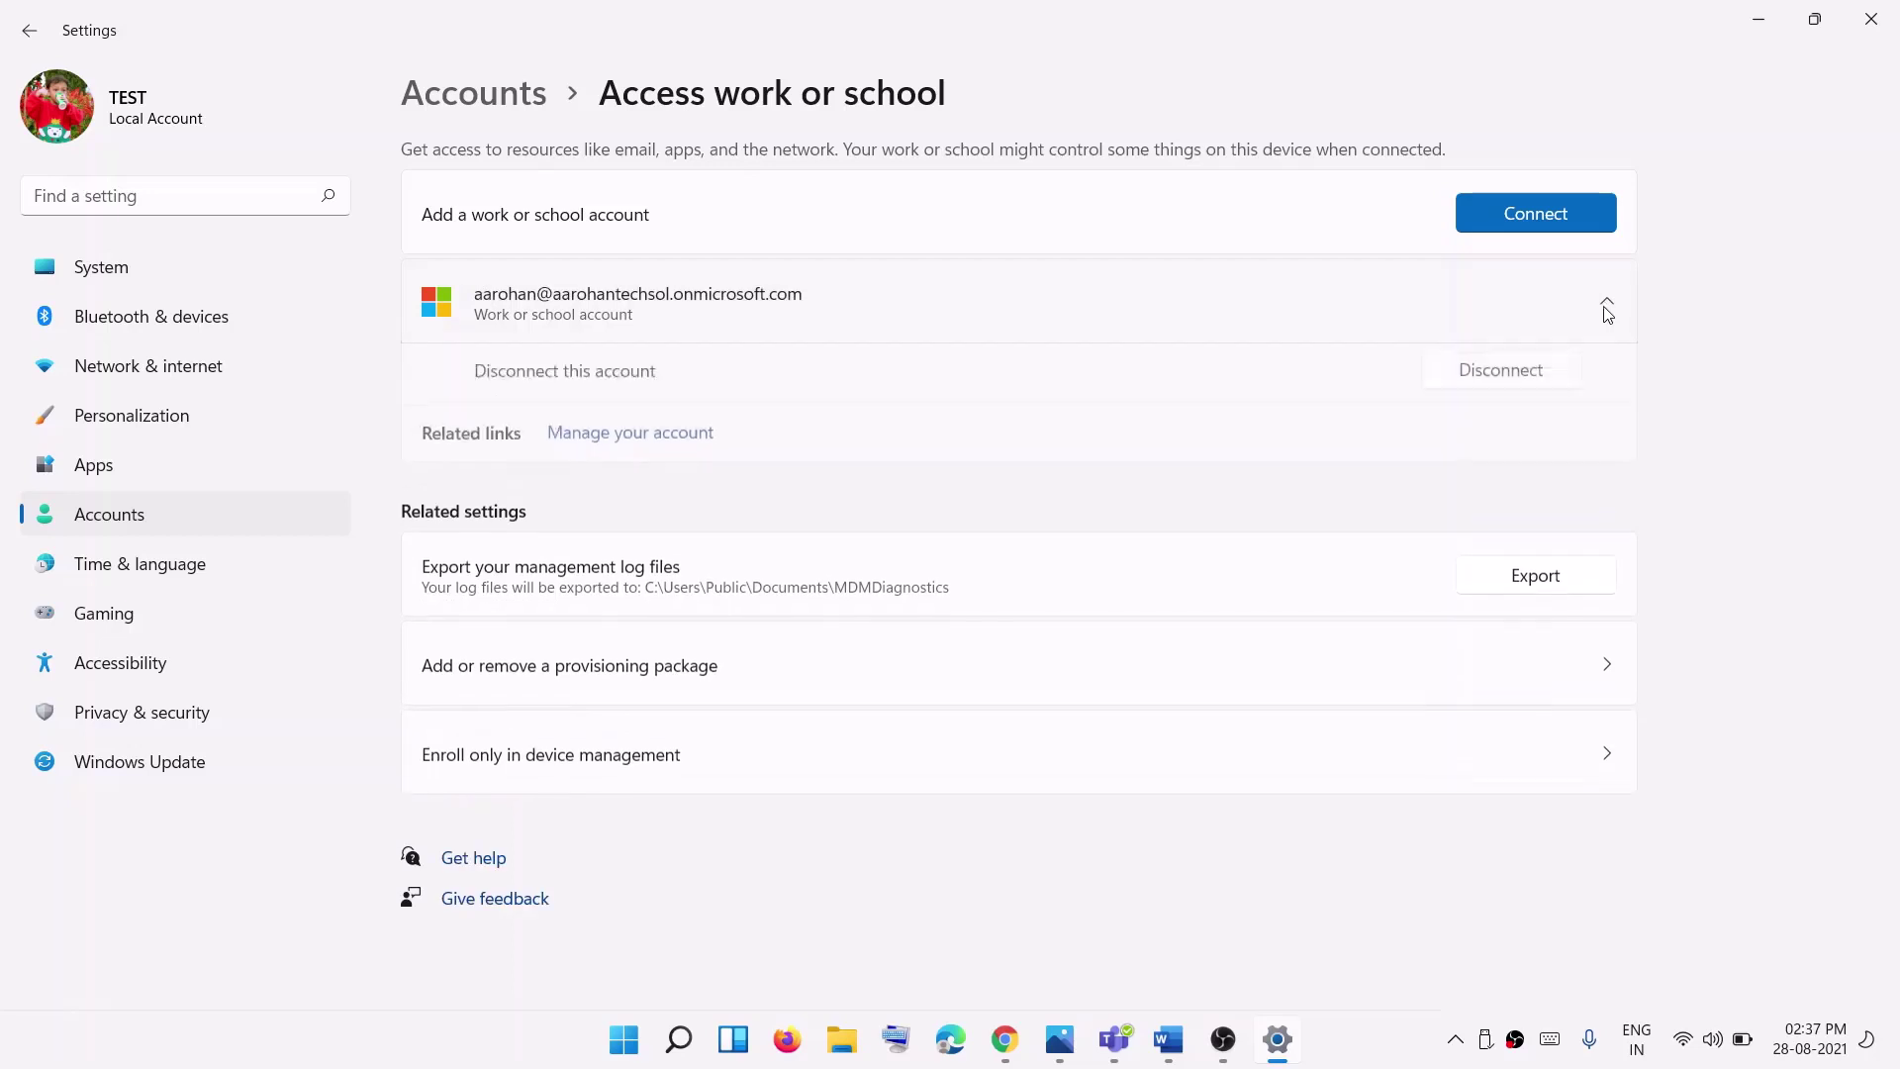
pyautogui.click(1511, 384)
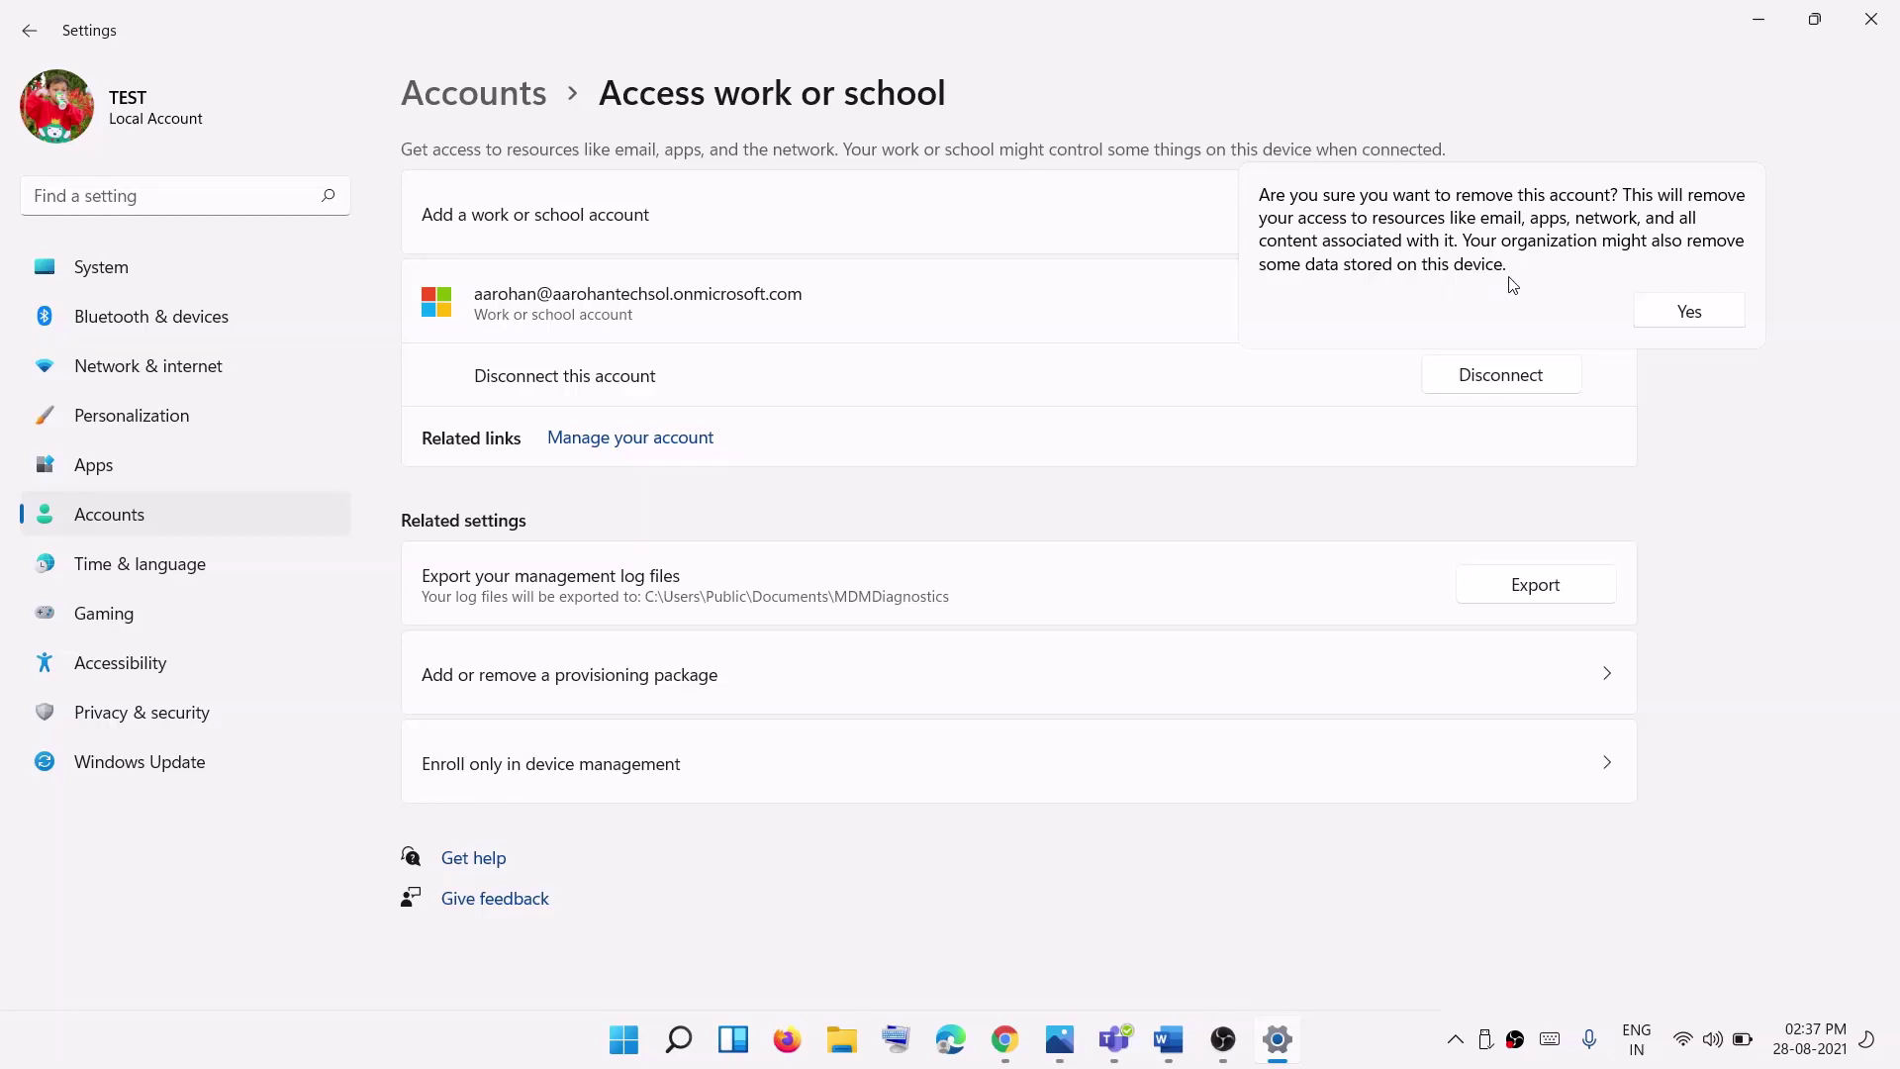
pyautogui.click(1725, 315)
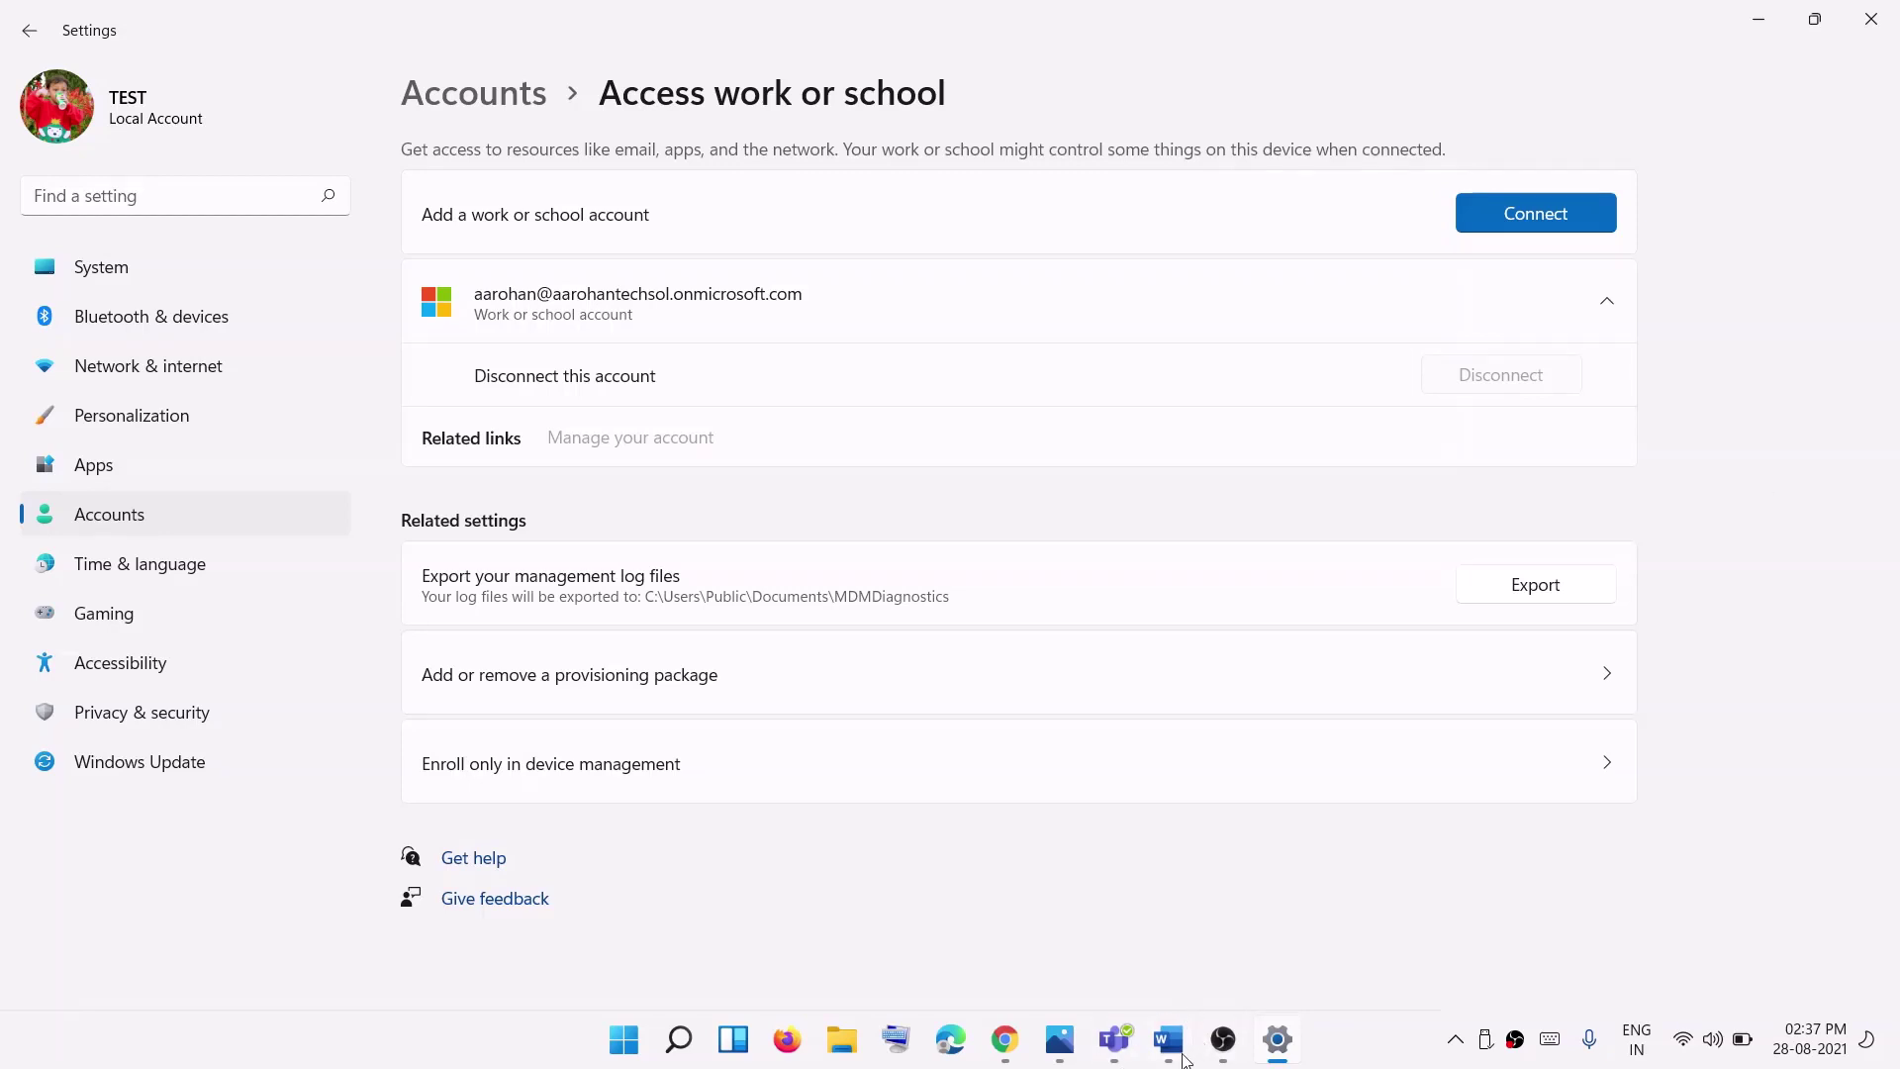
# Step: Highlight the guide's note about reconnecting the account, and briefly open the dialog for connecting a work or school account in Settings
pyautogui.click(1183, 1057)
pyautogui.moveTo(1709, 643); pyautogui.dragTo(1637, 789)
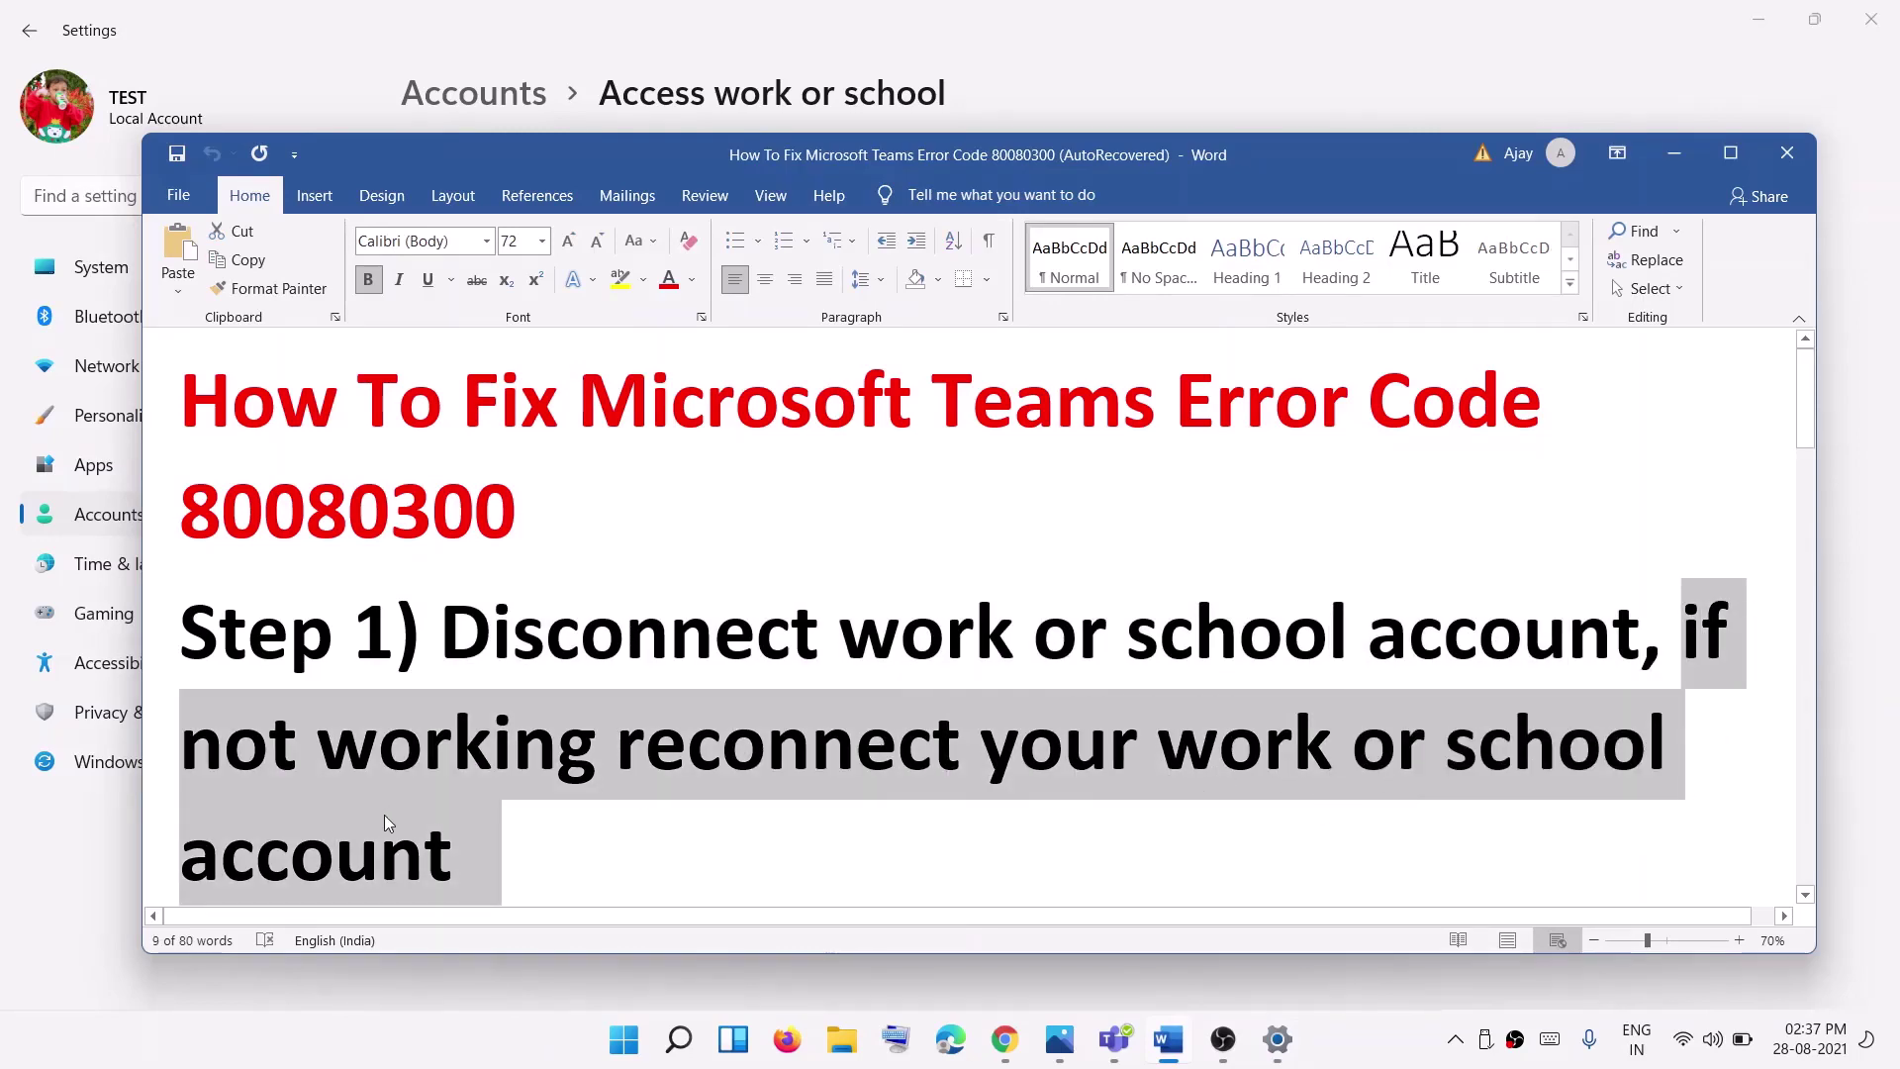
pyautogui.click(1653, 156)
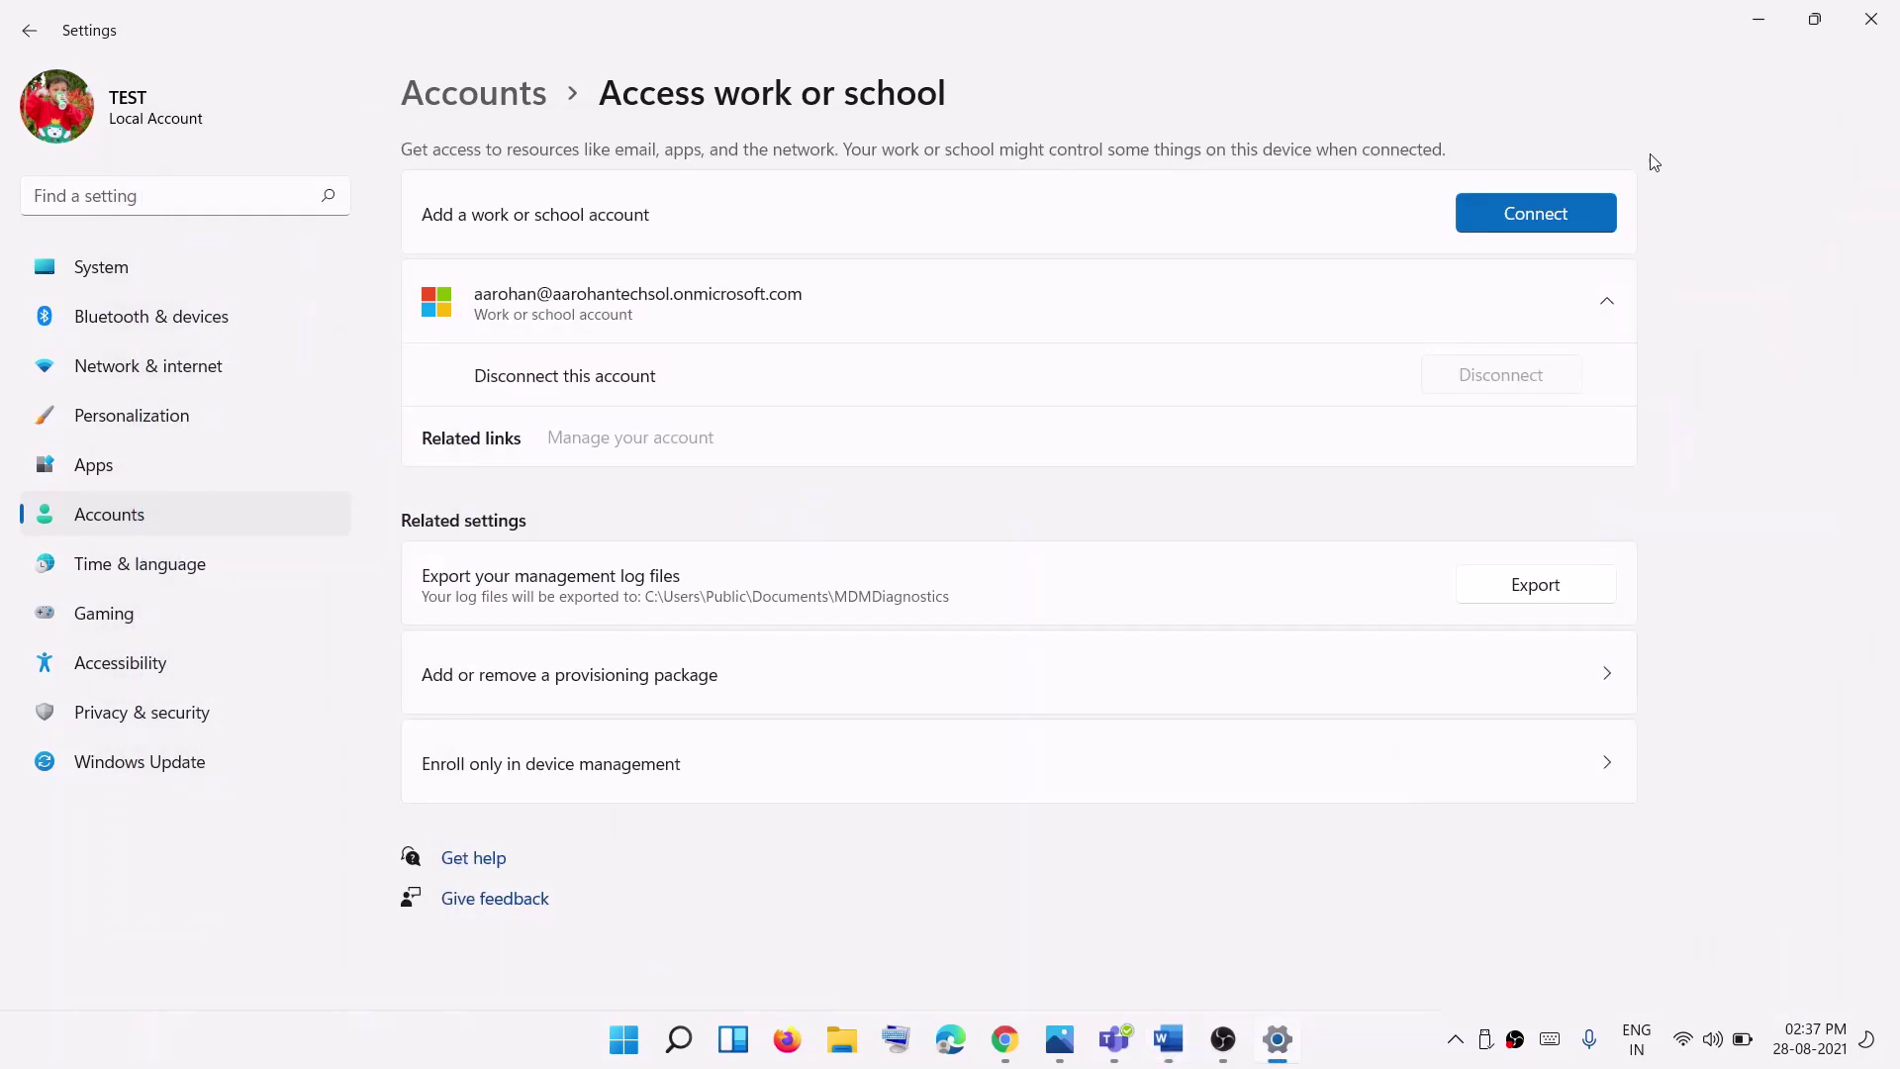
pyautogui.click(1544, 216)
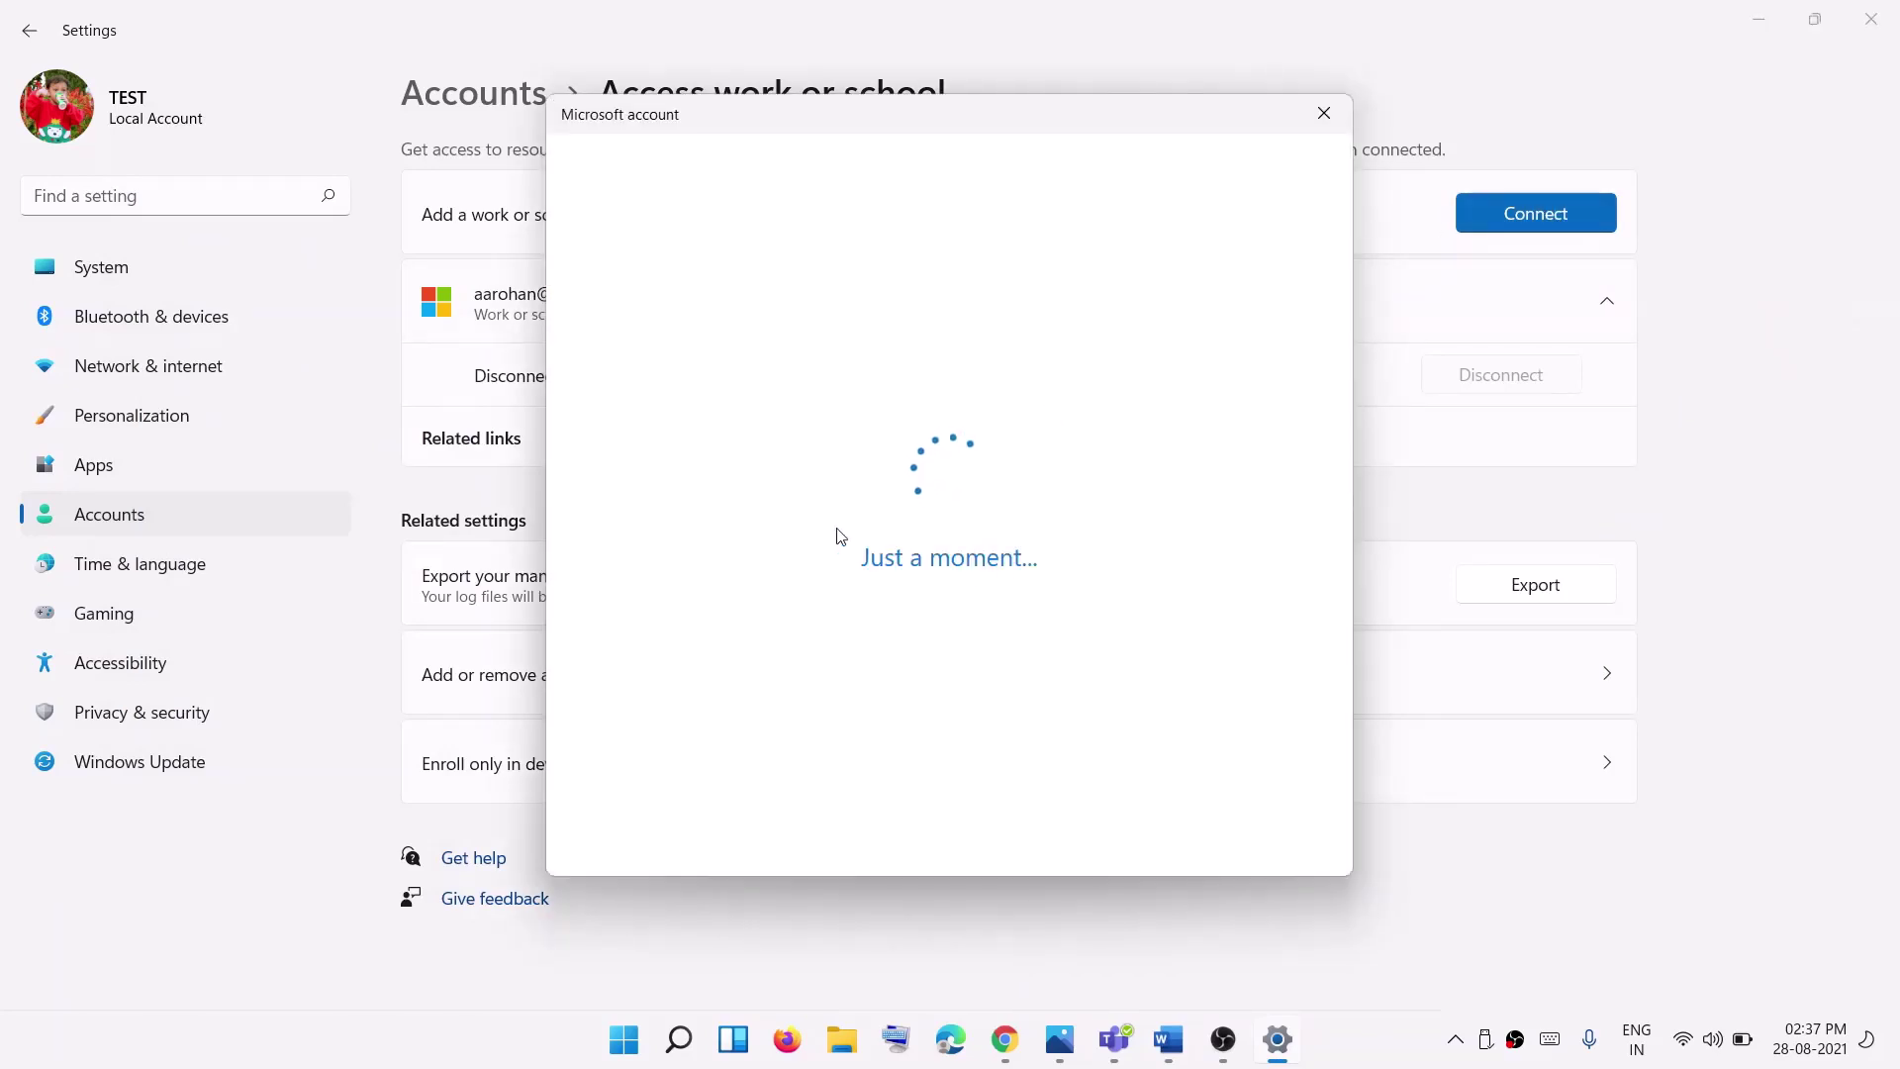
pyautogui.click(1324, 114)
# Step: Return to the Word guide and view Step 2 about running the compatibility troubleshooter
pyautogui.click(1169, 1039)
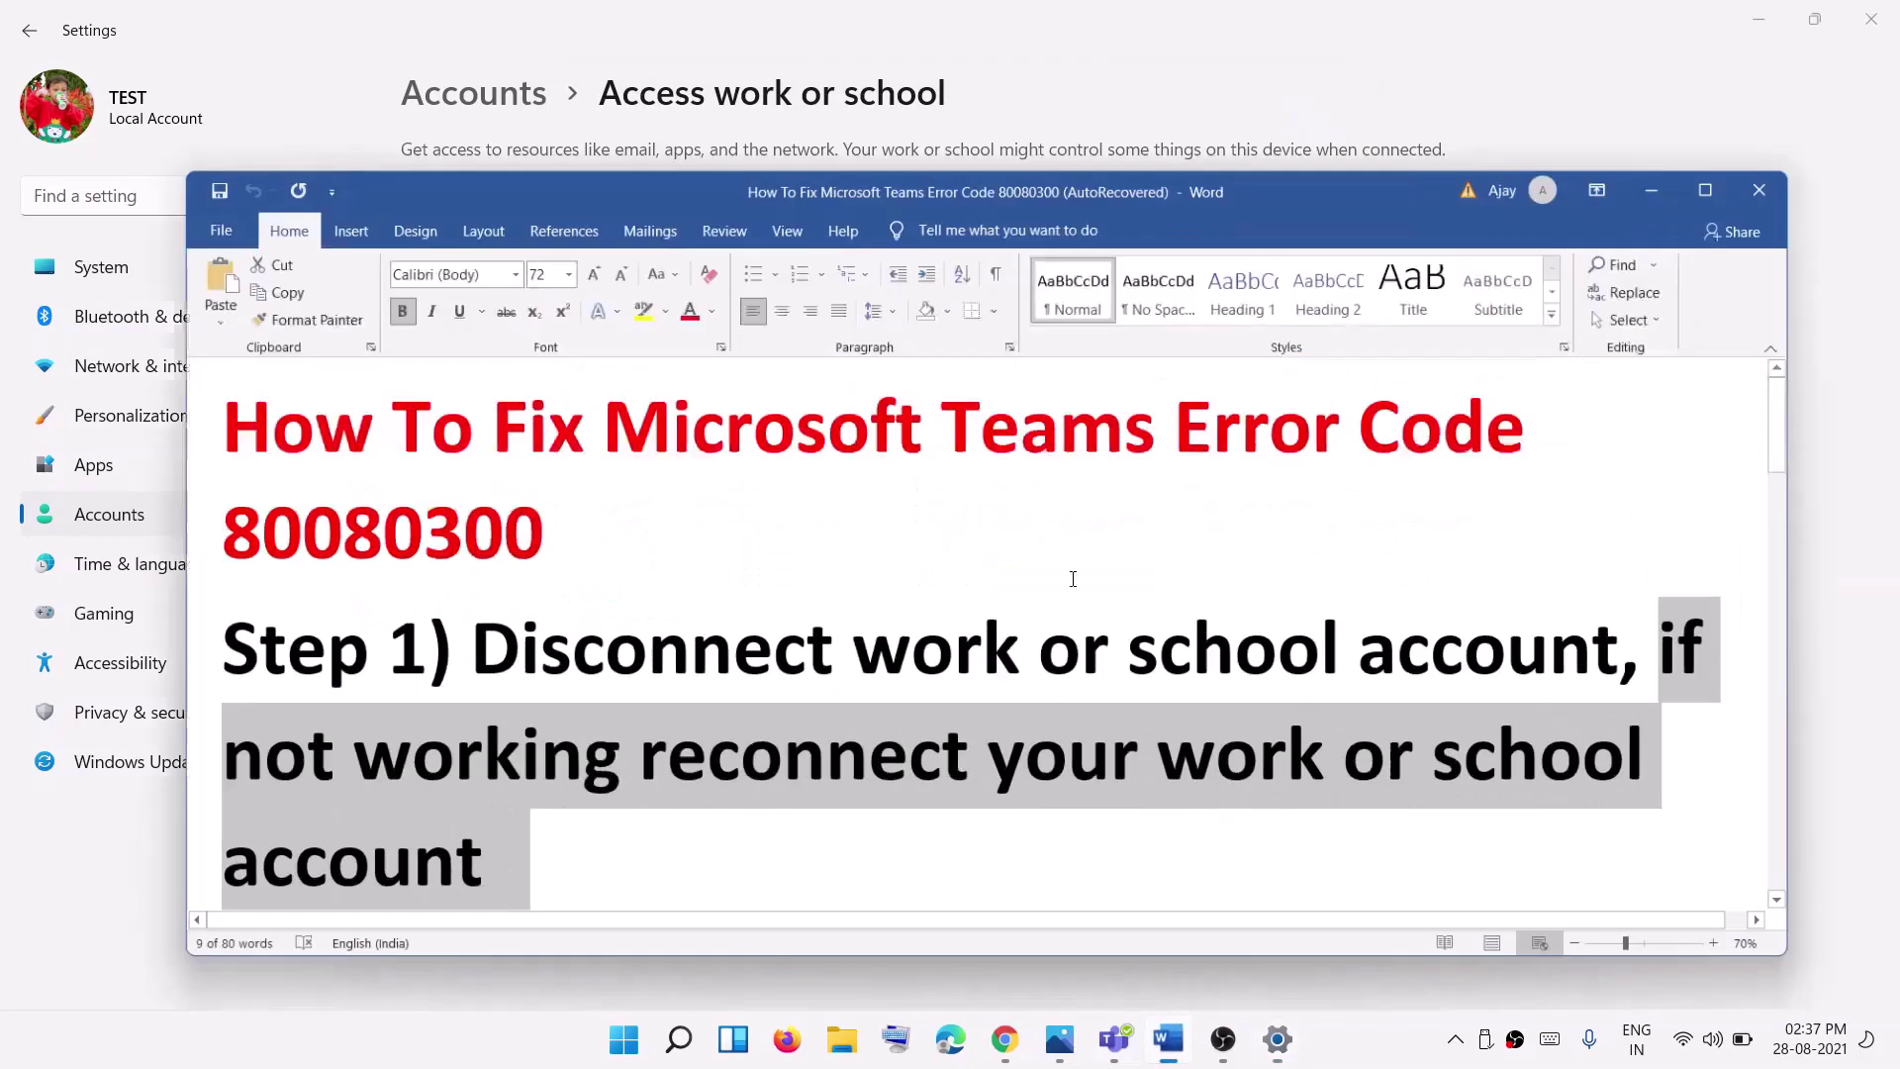
pyautogui.click(542, 742)
pyautogui.scroll(-3, 543, 742)
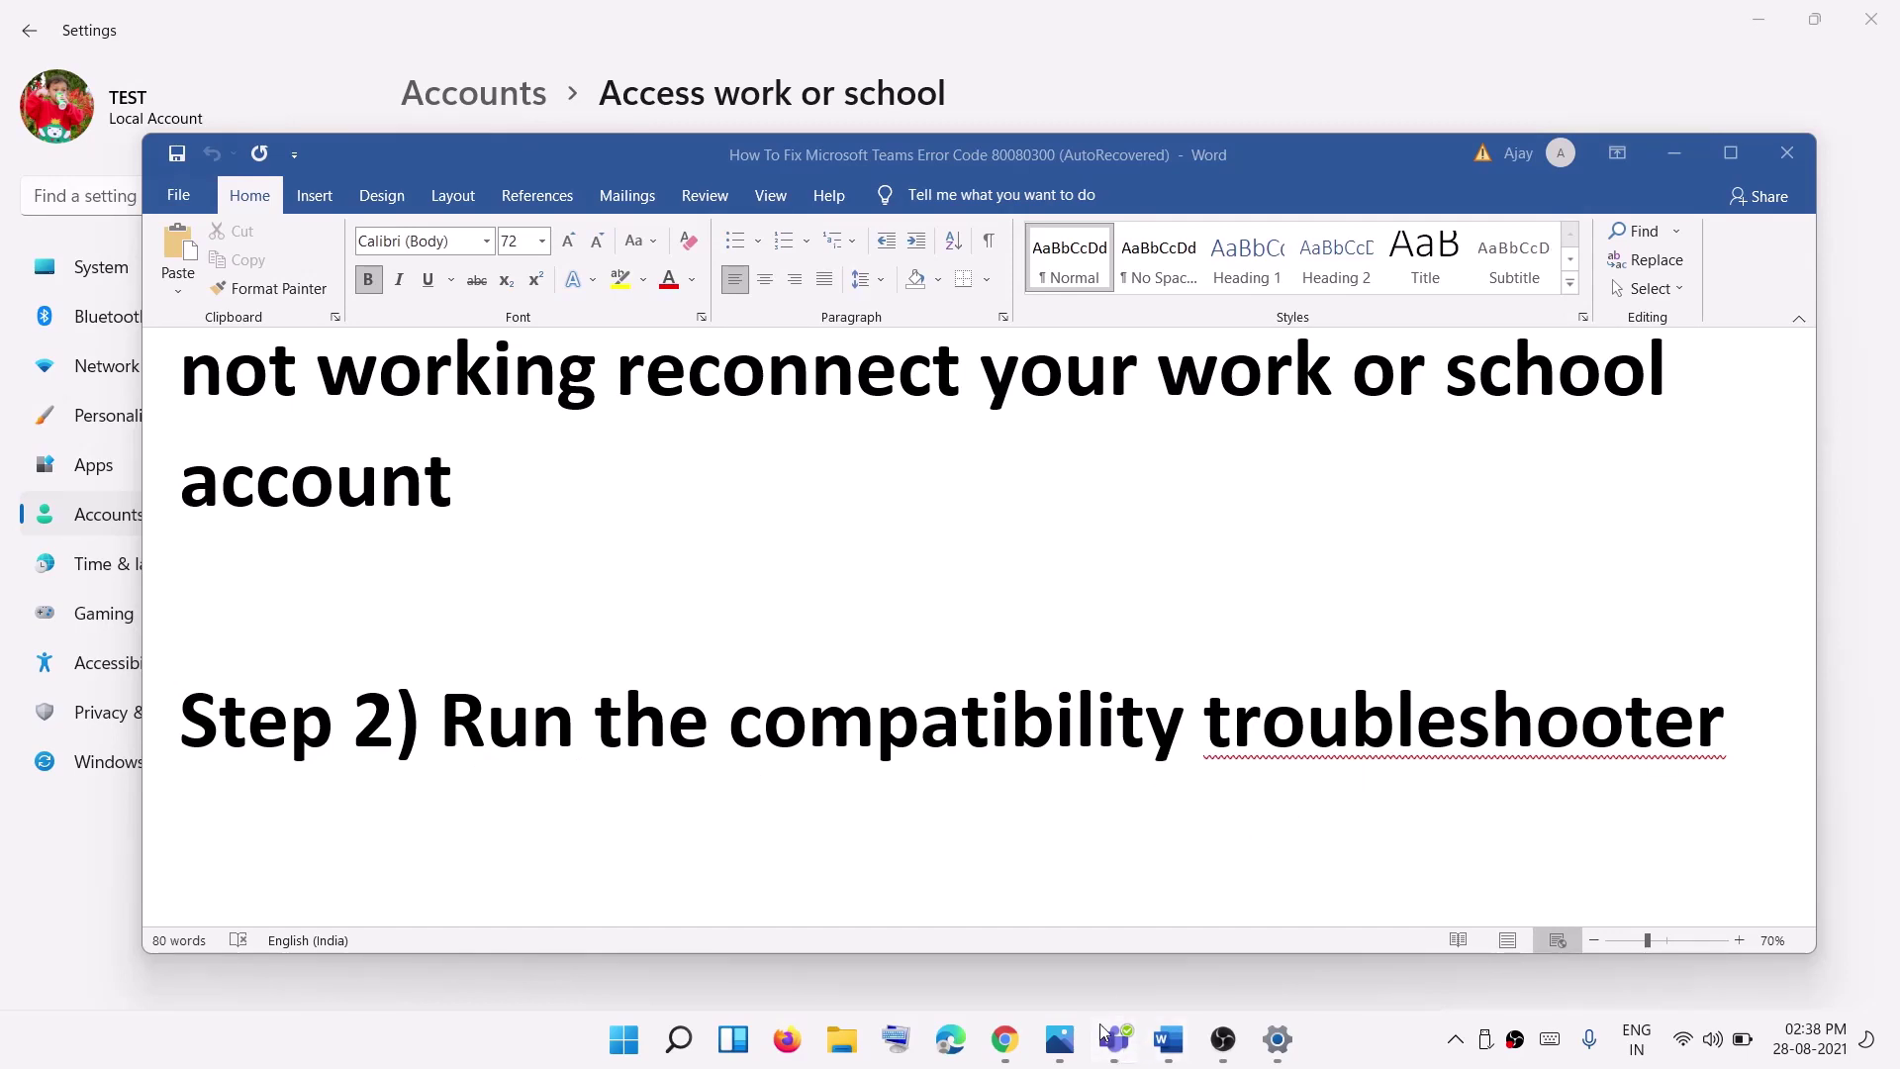
# Step: Search Windows for "teams" and open the file location of the Microsoft Teams app
pyautogui.click(624, 1039)
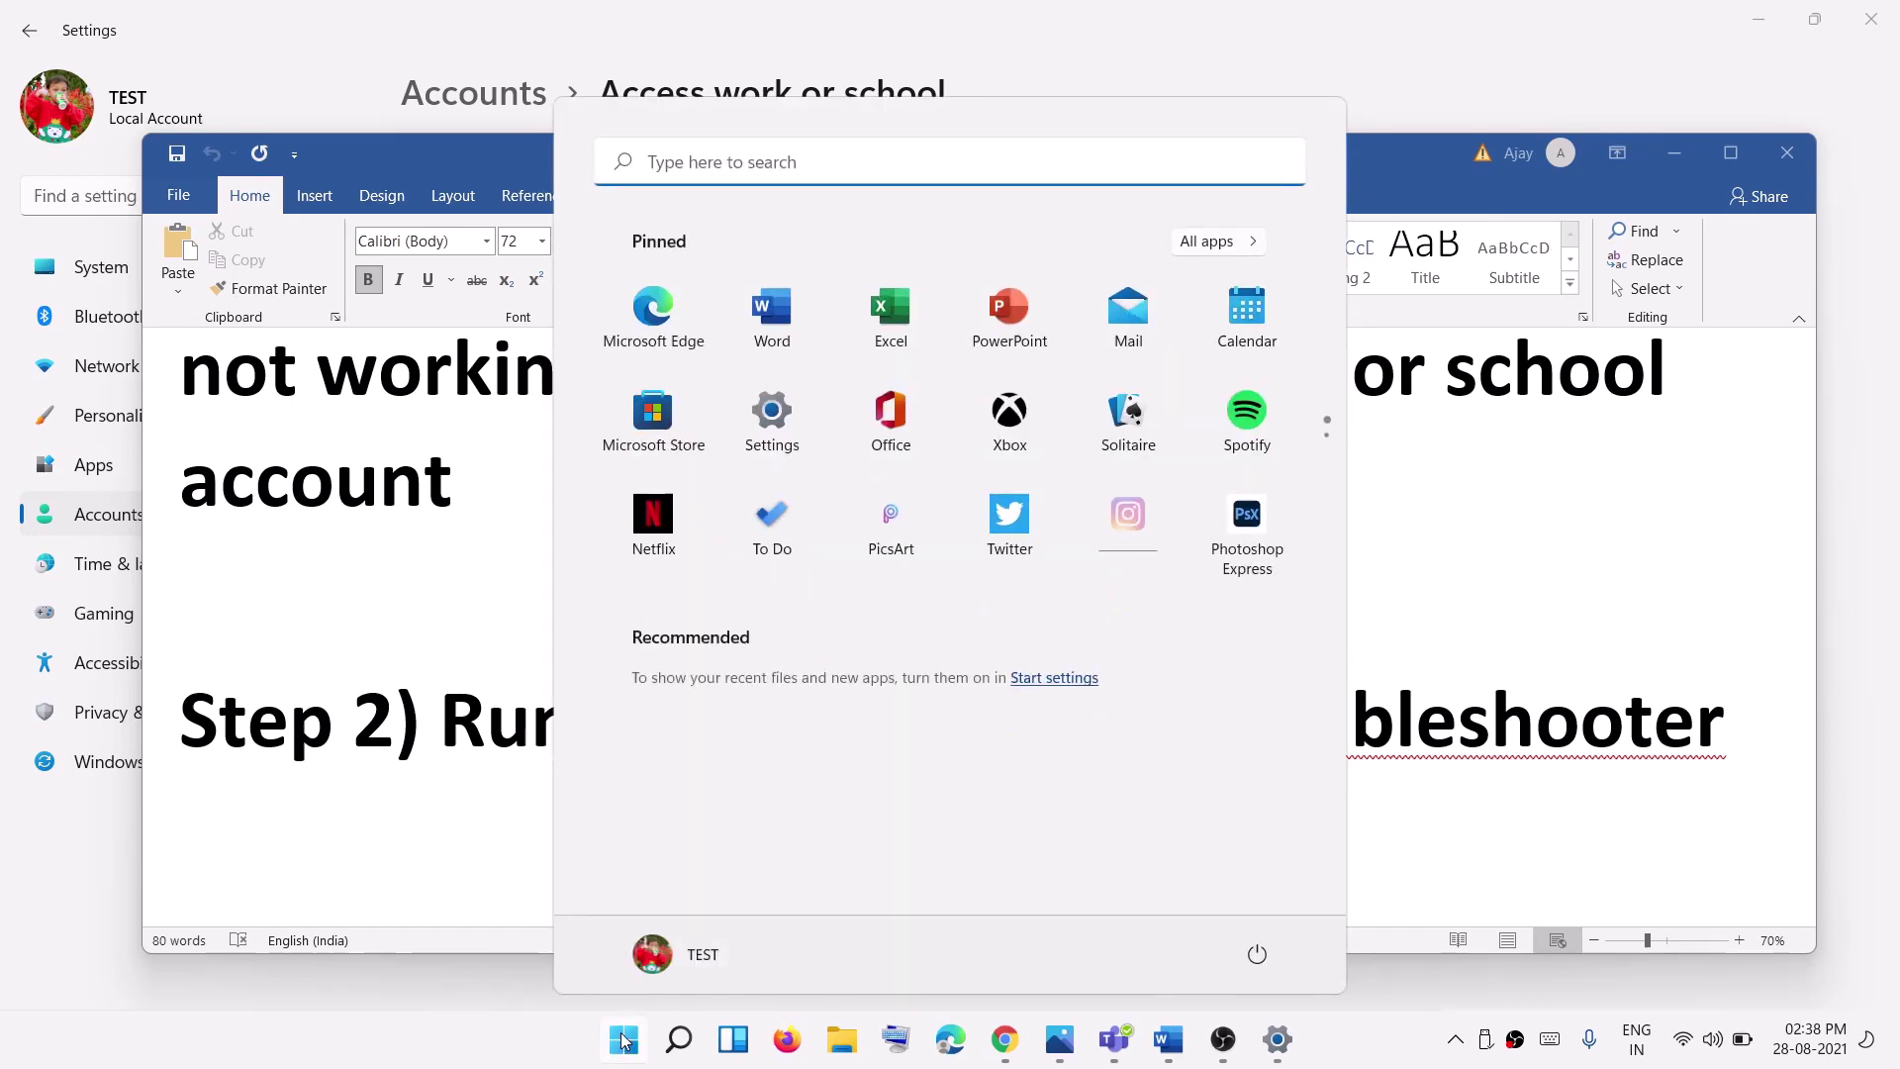
pyautogui.write('tea')
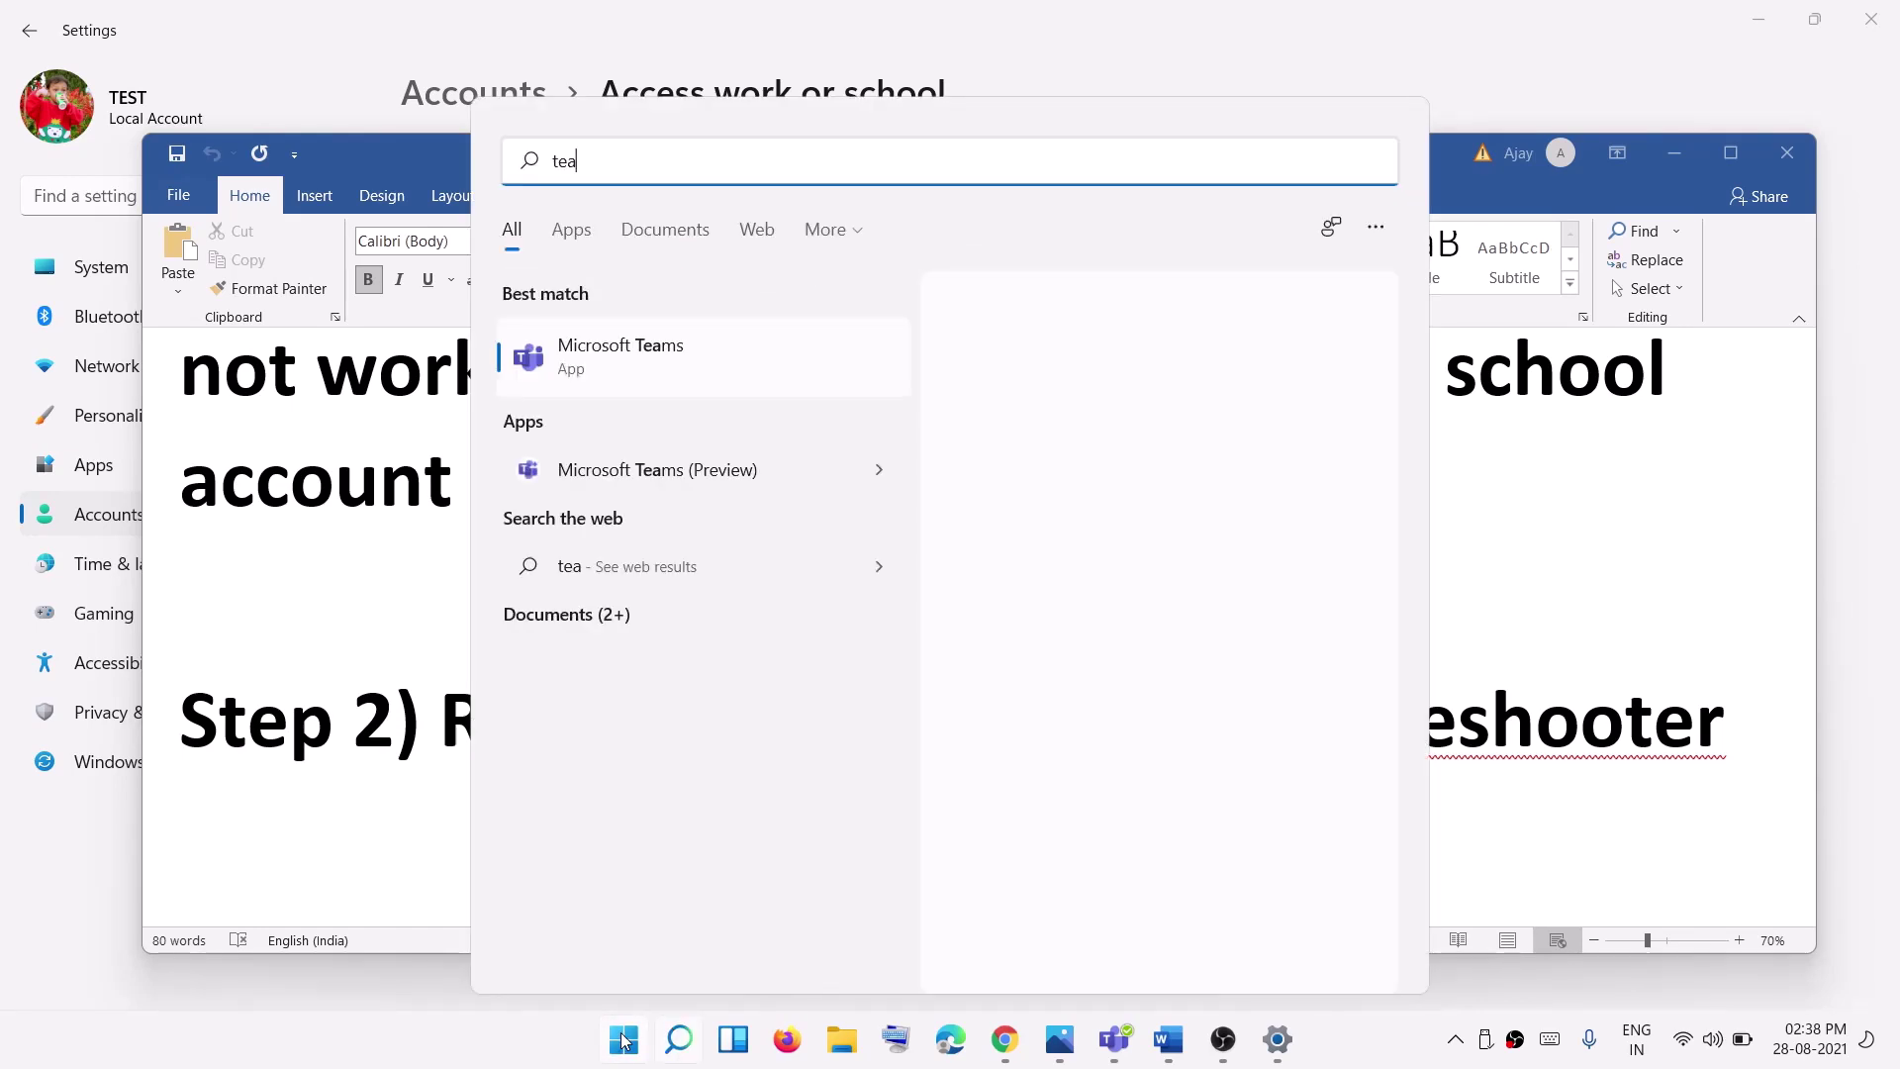
pyautogui.write('ms')
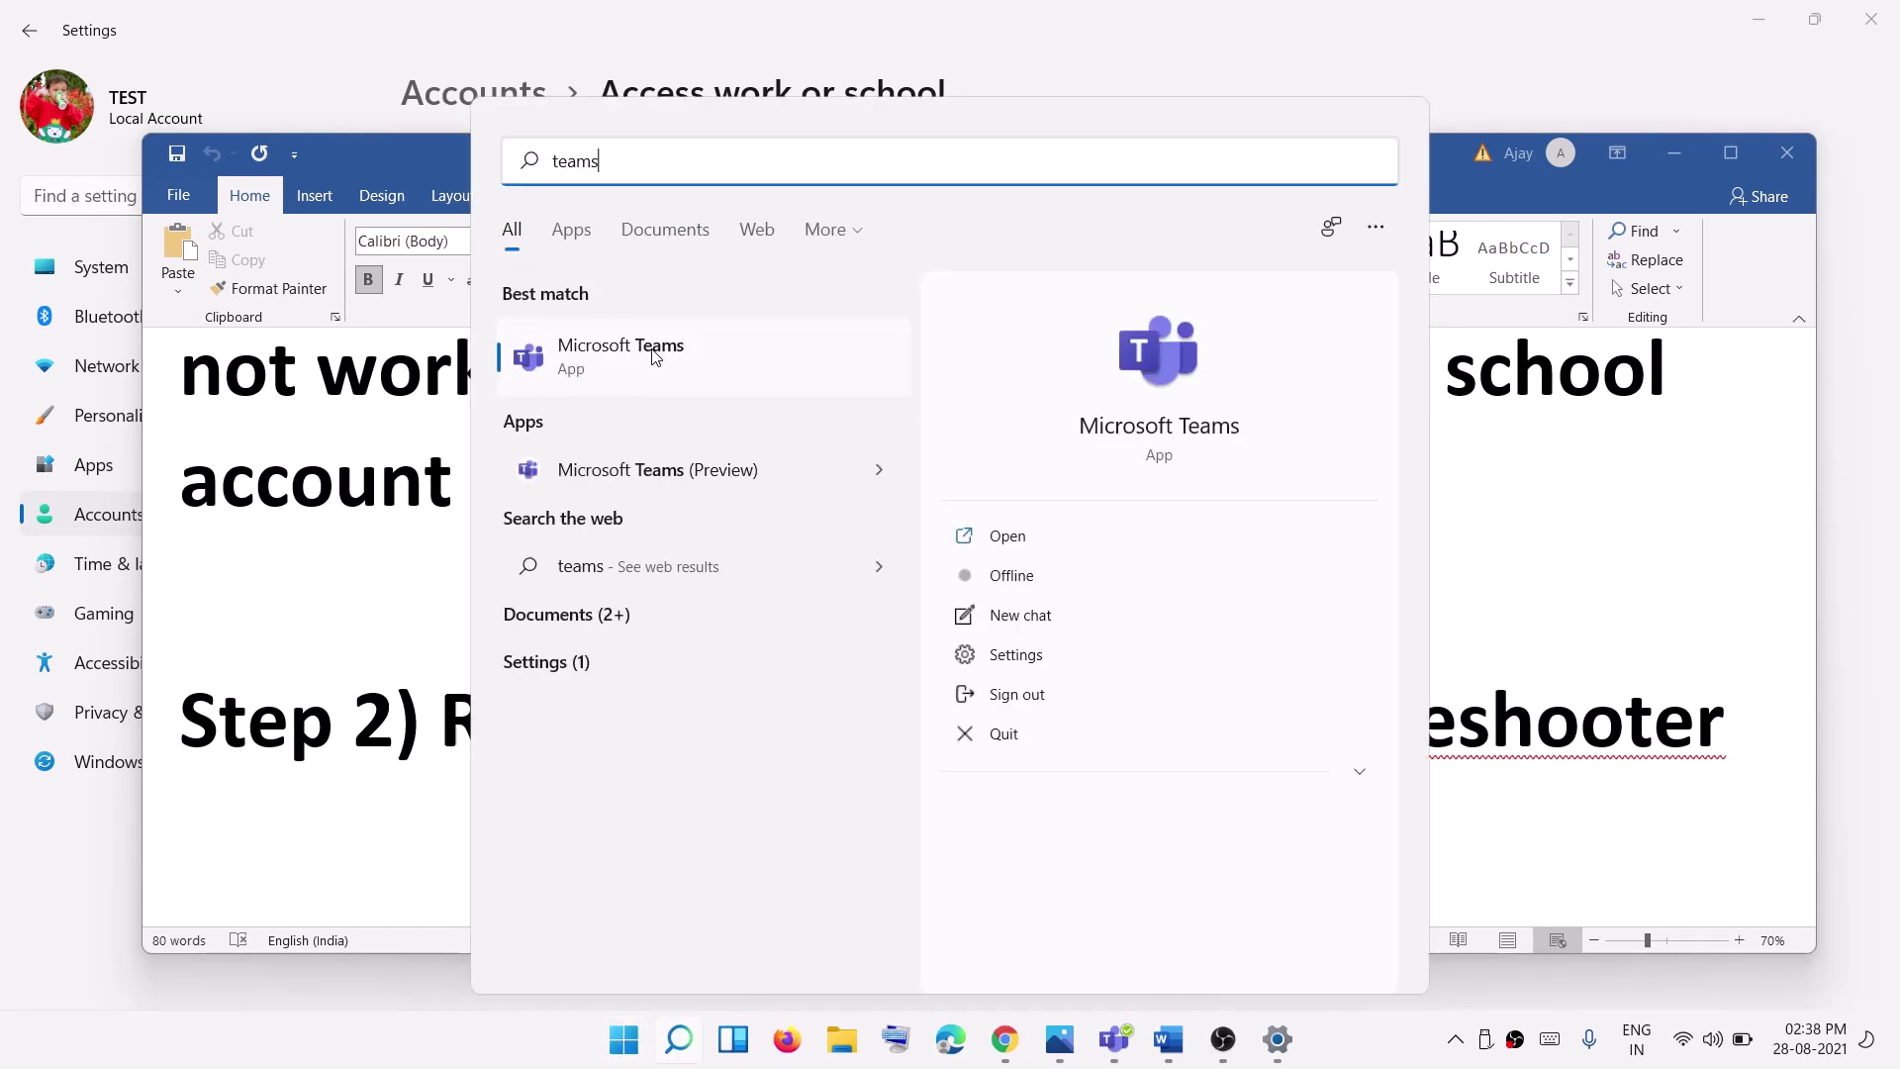
pyautogui.rightClick(653, 356)
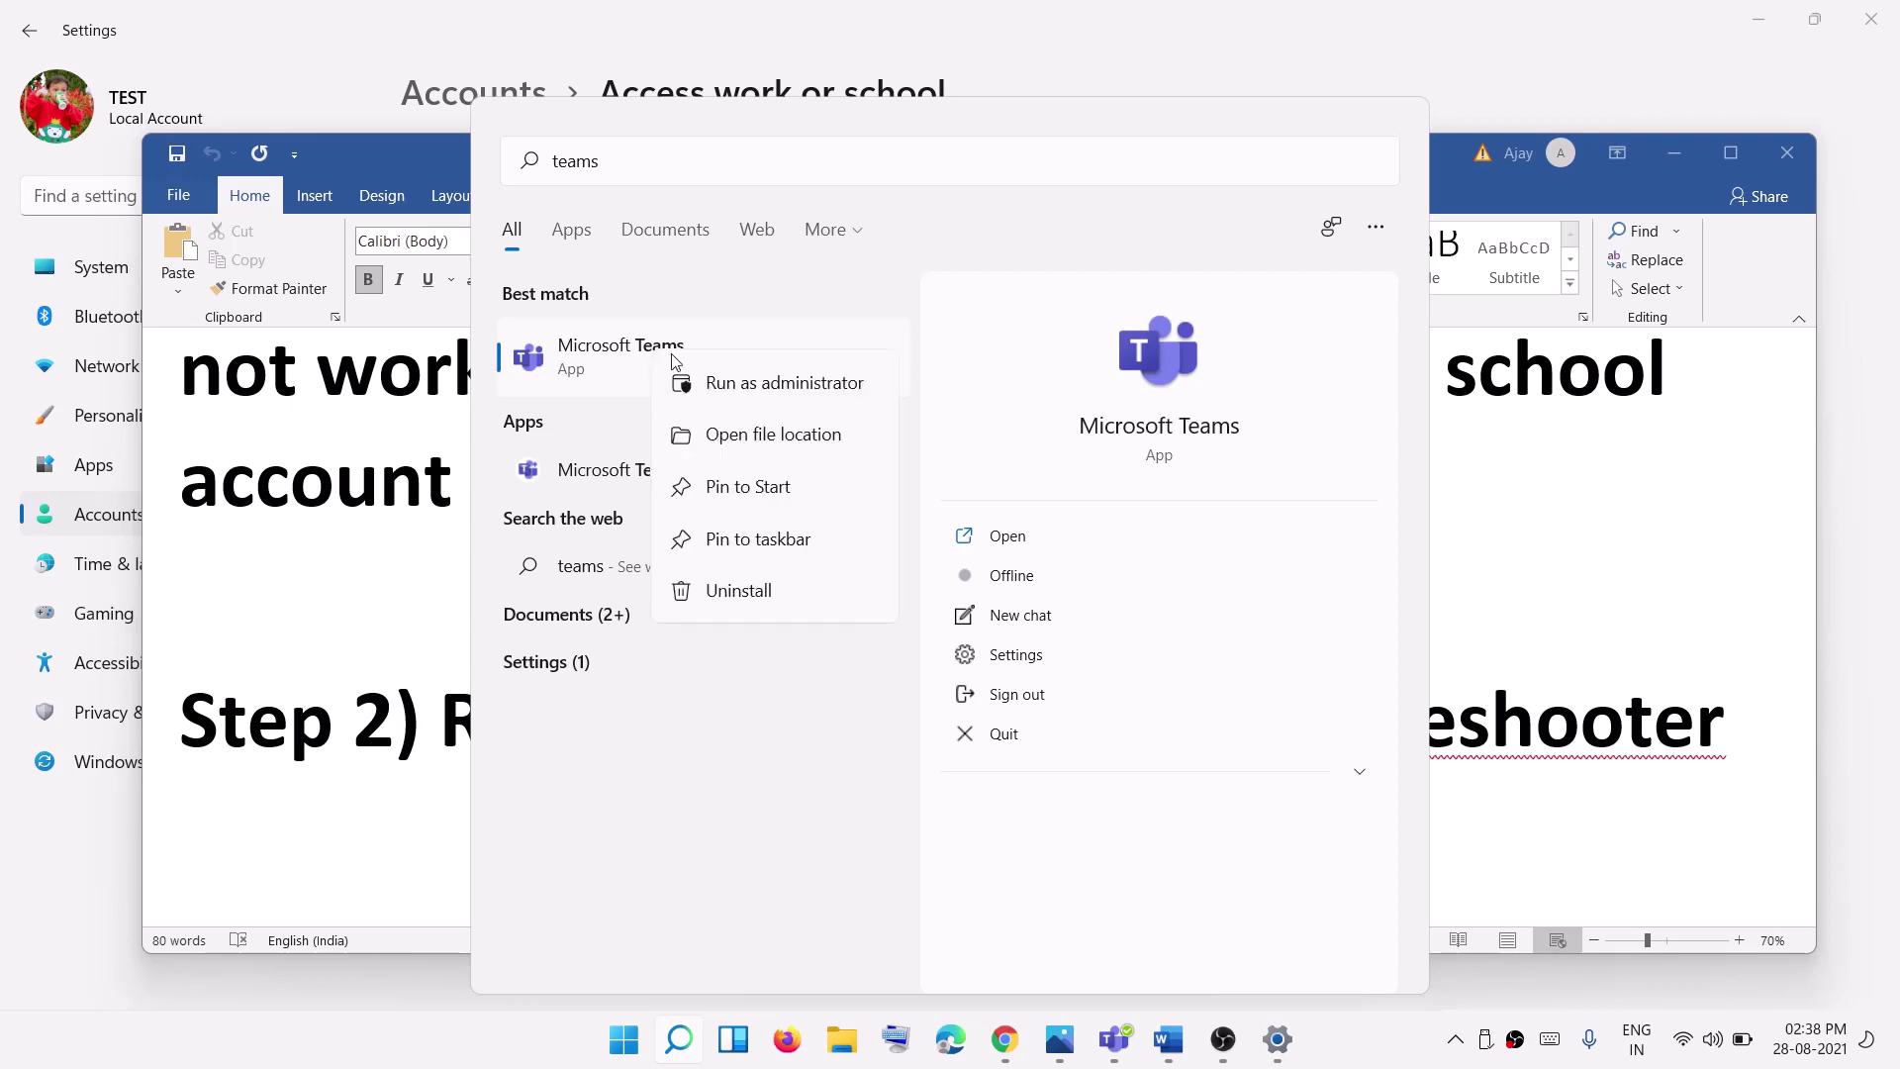
pyautogui.click(769, 442)
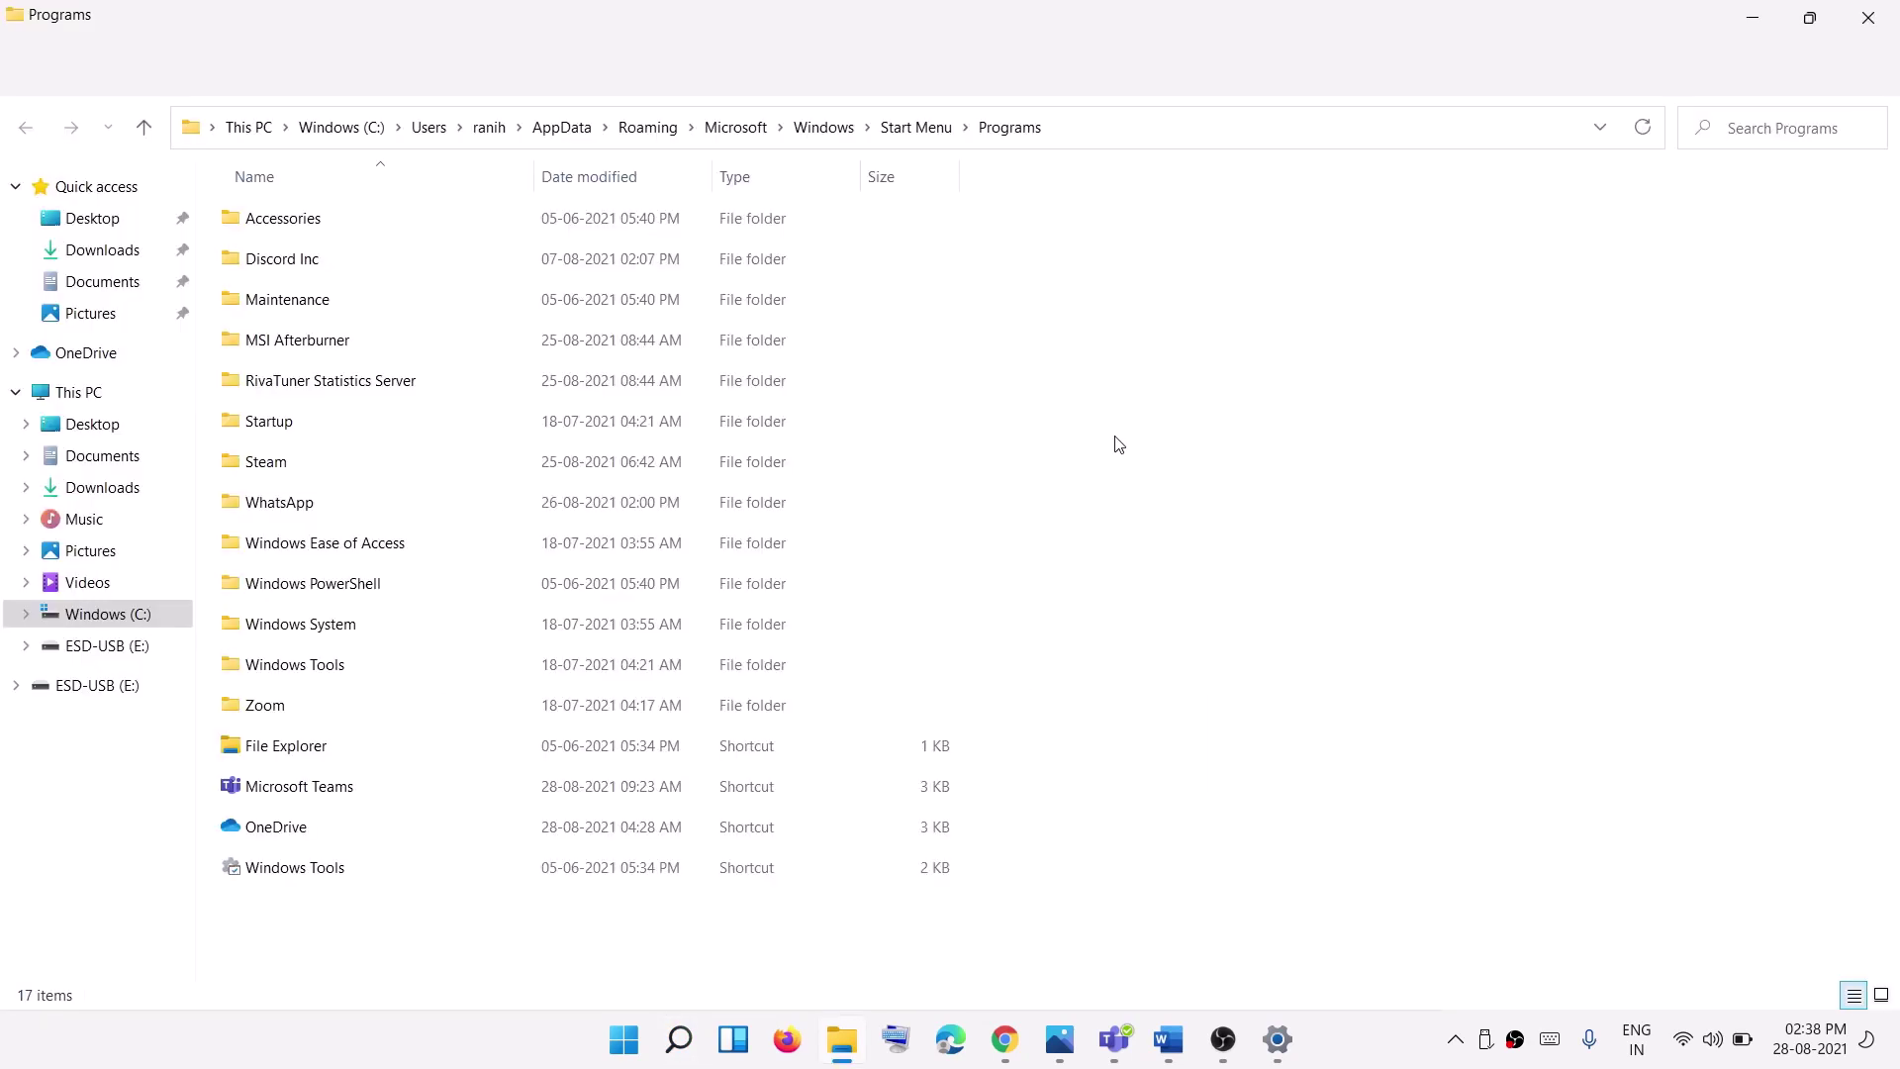
# Step: Look up the Troubleshoot compatibility option for the Microsoft Teams shortcut, and close the Programs folder
pyautogui.doubleClick(339, 788)
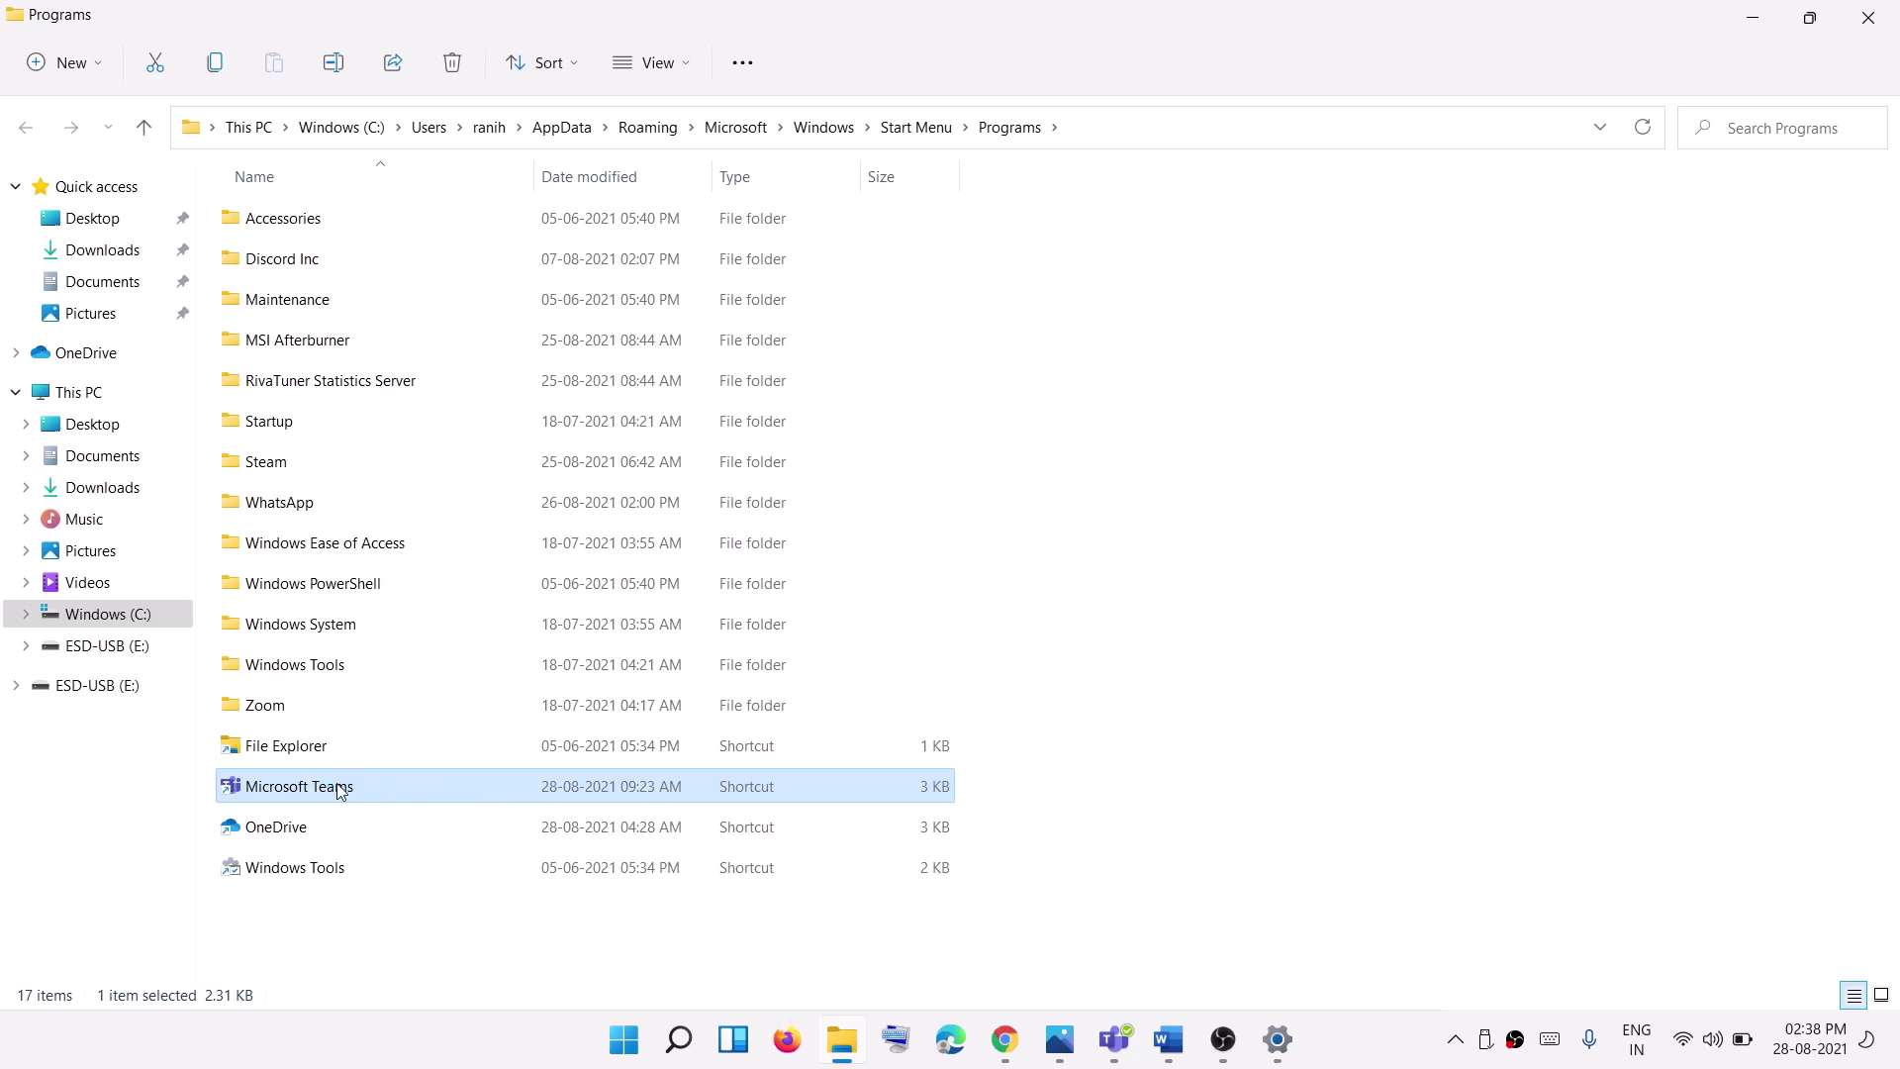
pyautogui.rightClick(340, 789)
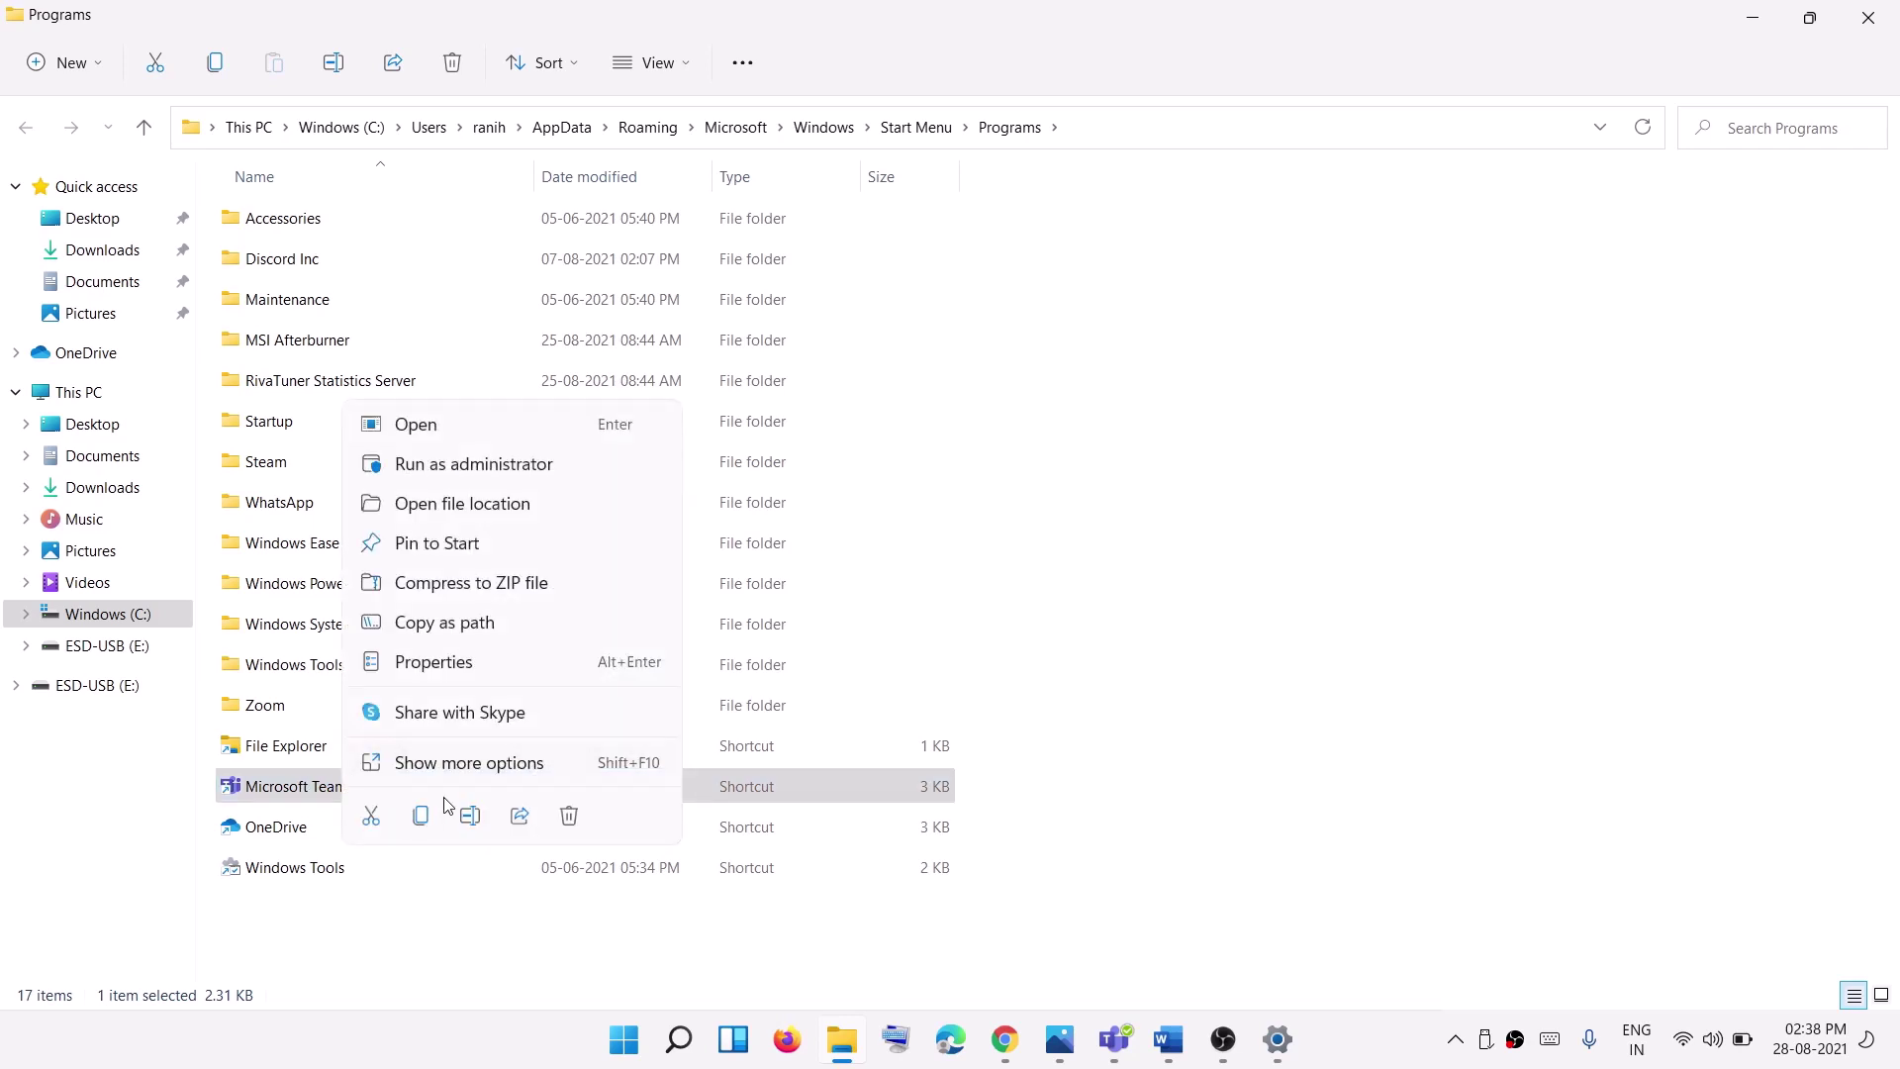
pyautogui.click(443, 767)
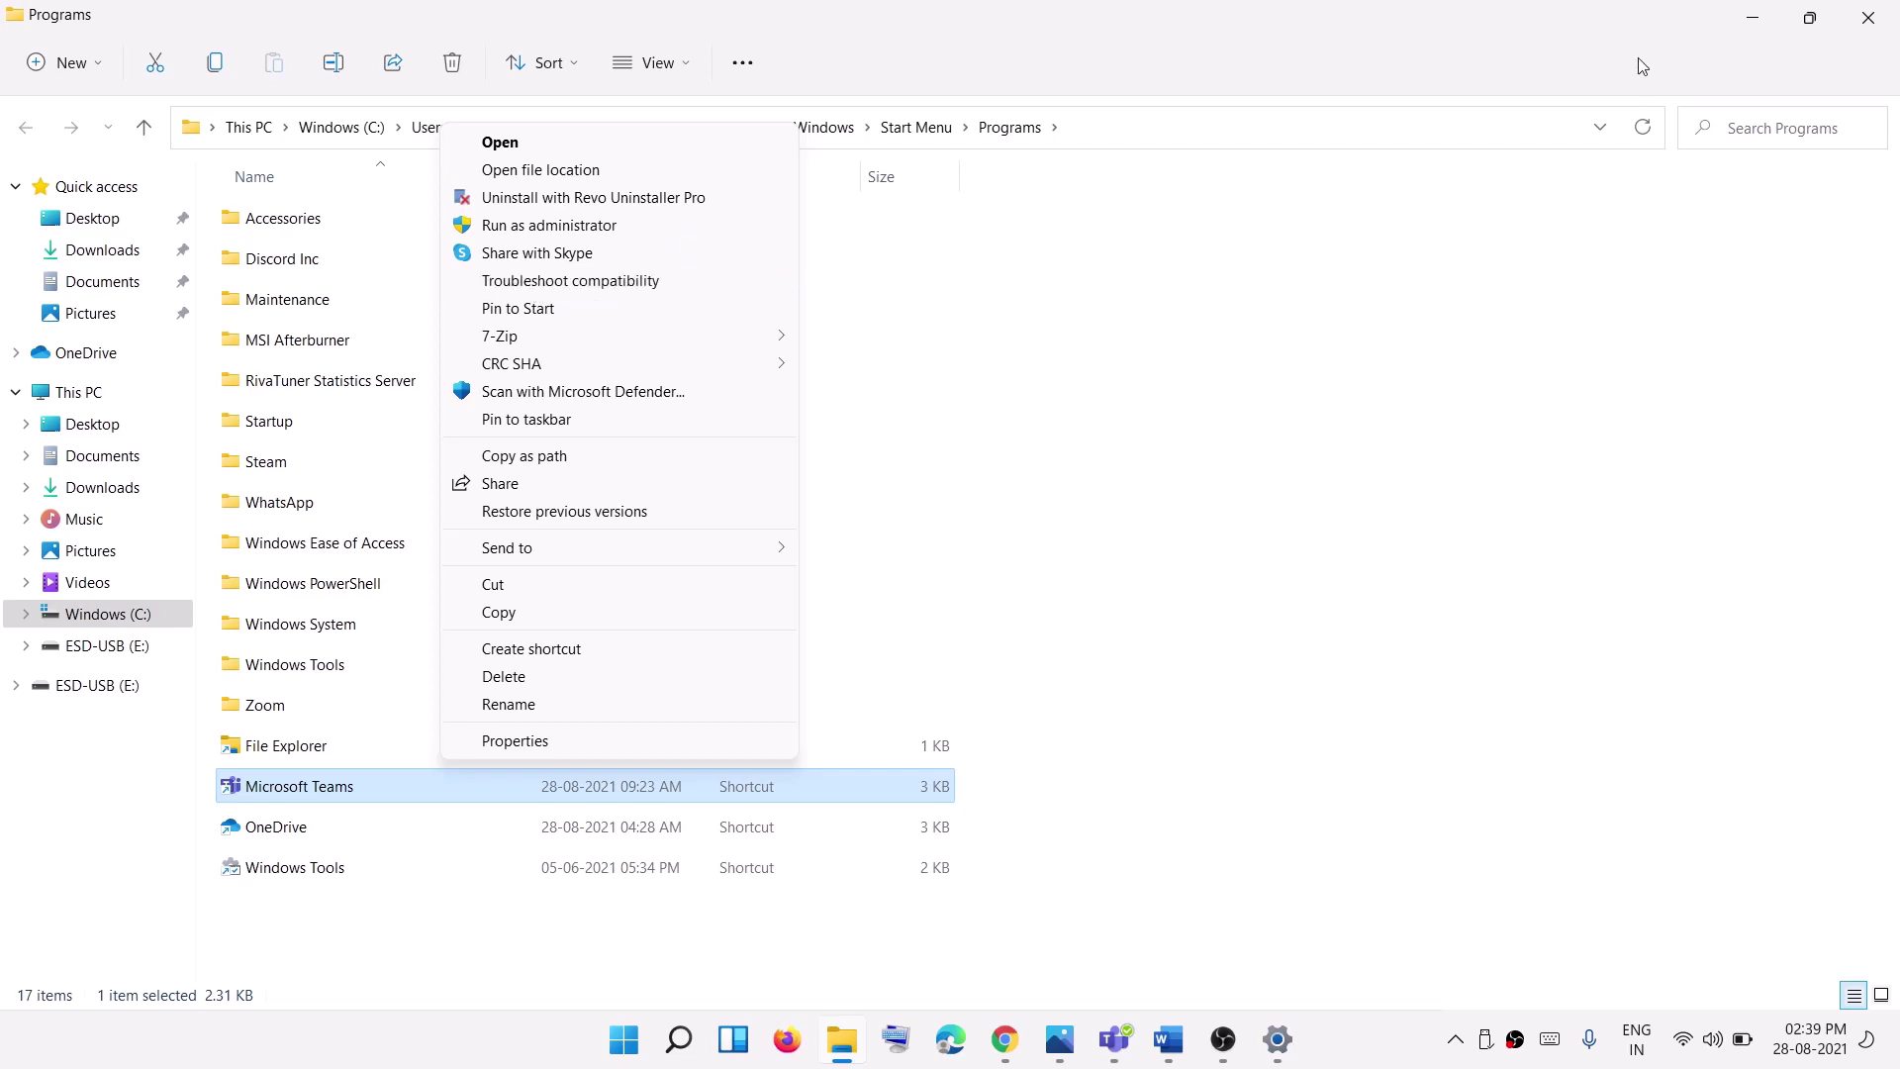
pyautogui.click(1456, 59)
pyautogui.click(1866, 20)
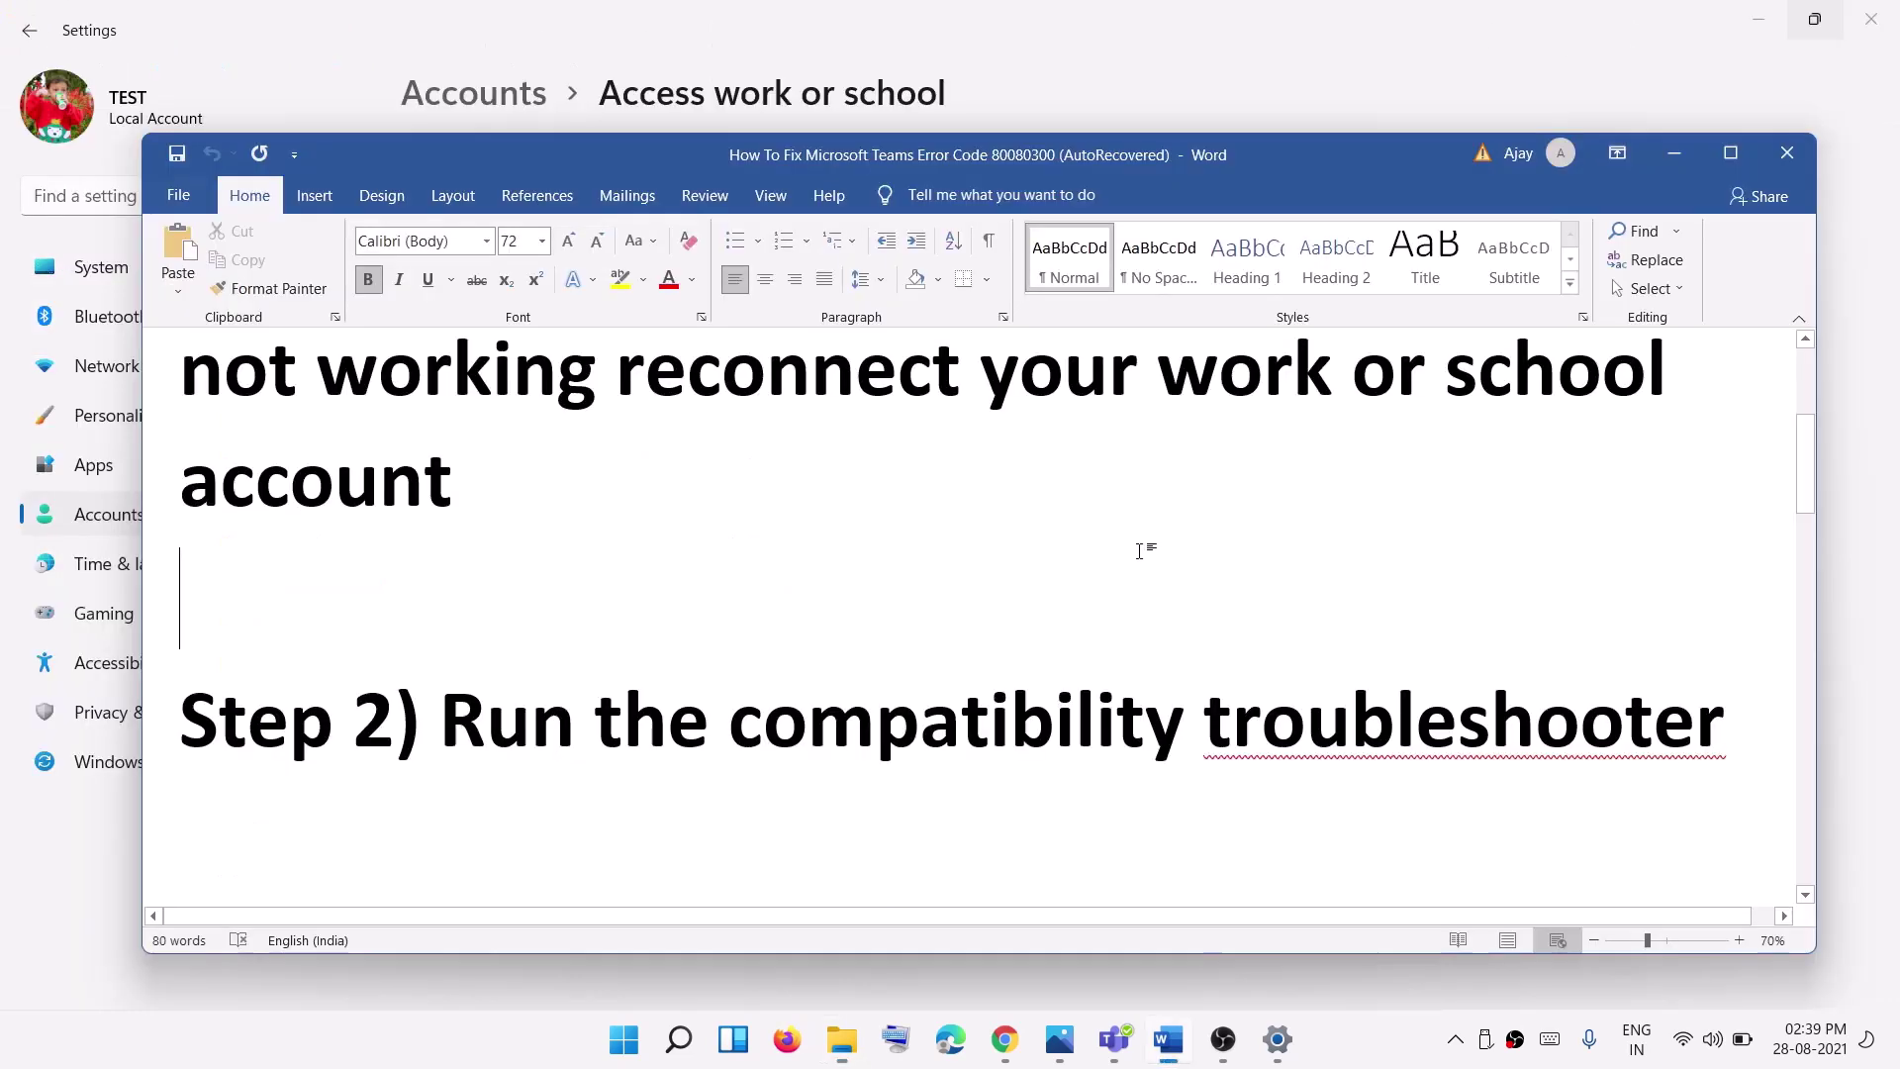
# Step: View Step 3 in the Word guide and reopen the Programs folder holding the Microsoft Teams shortcut by searching for "teams"
pyautogui.scroll(-3, 755, 732)
pyautogui.scroll(-2, 755, 731)
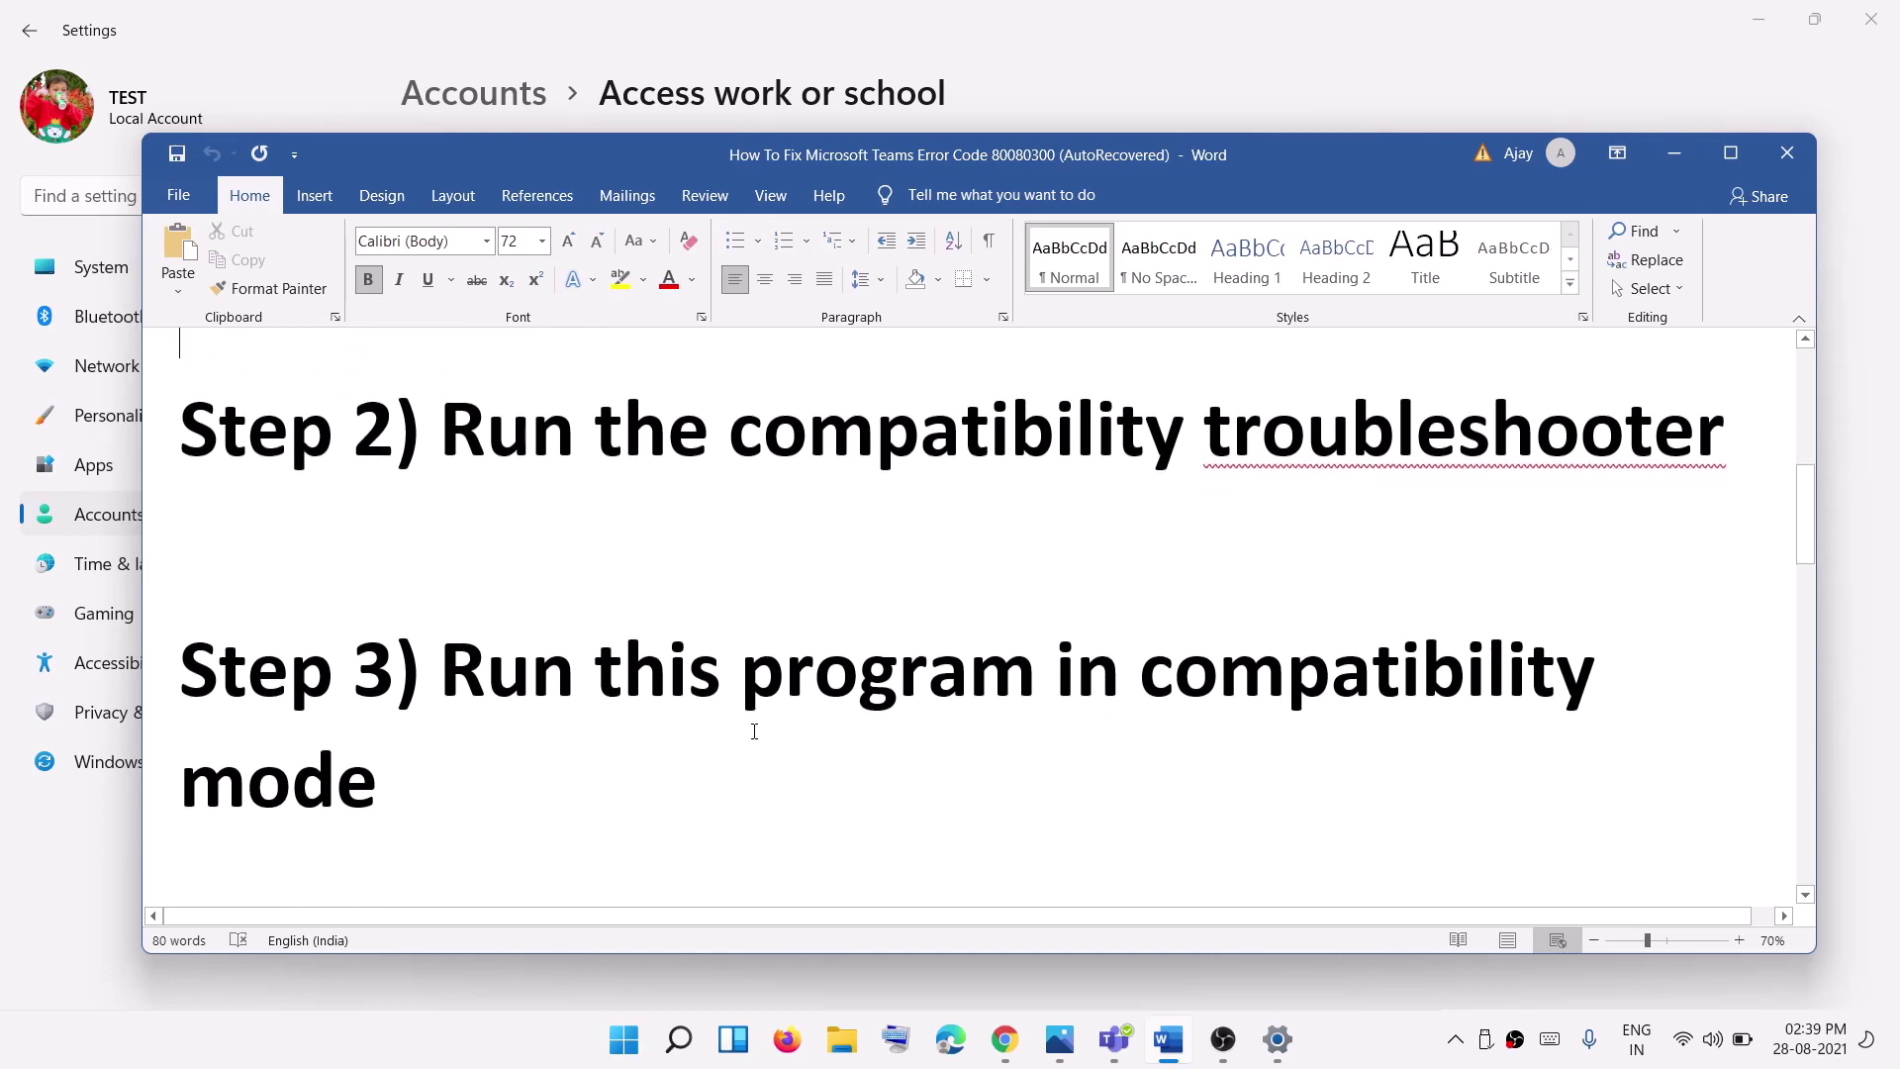
pyautogui.click(624, 1039)
pyautogui.write('tea')
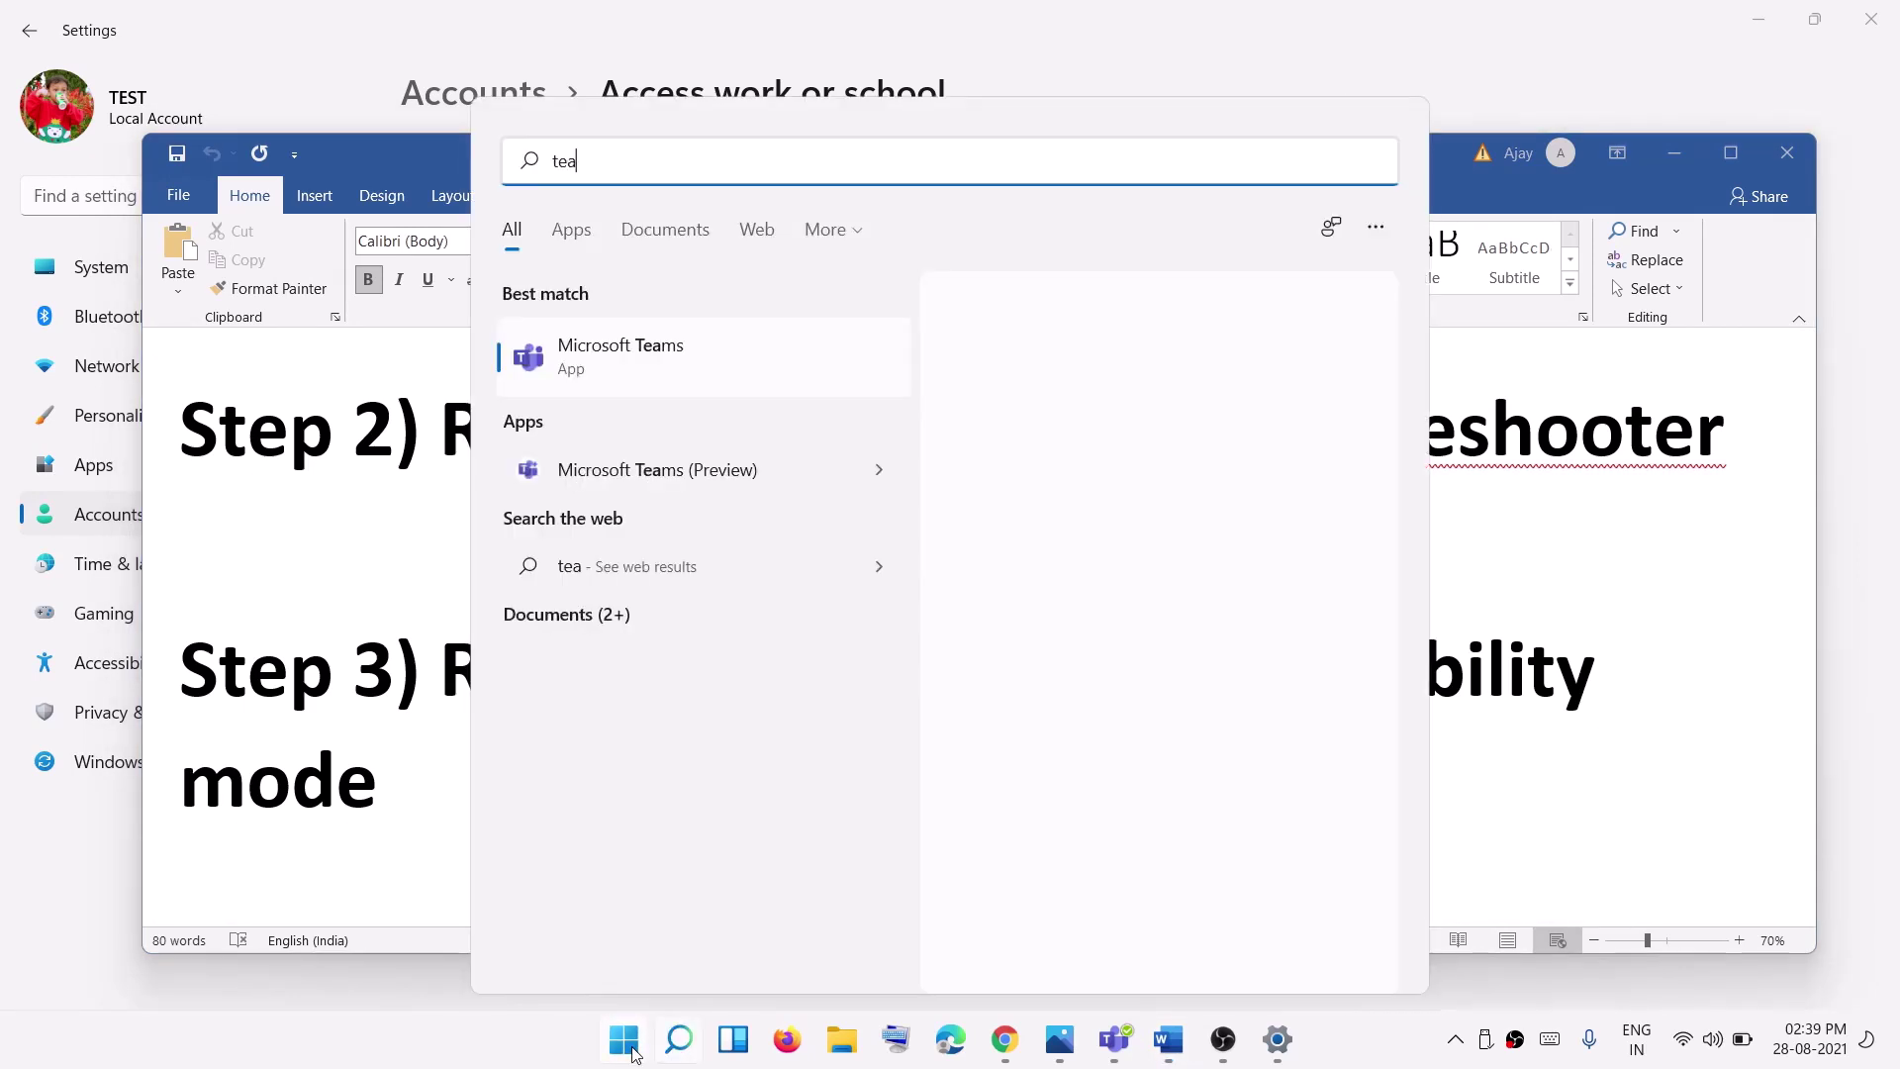
pyautogui.write('ms')
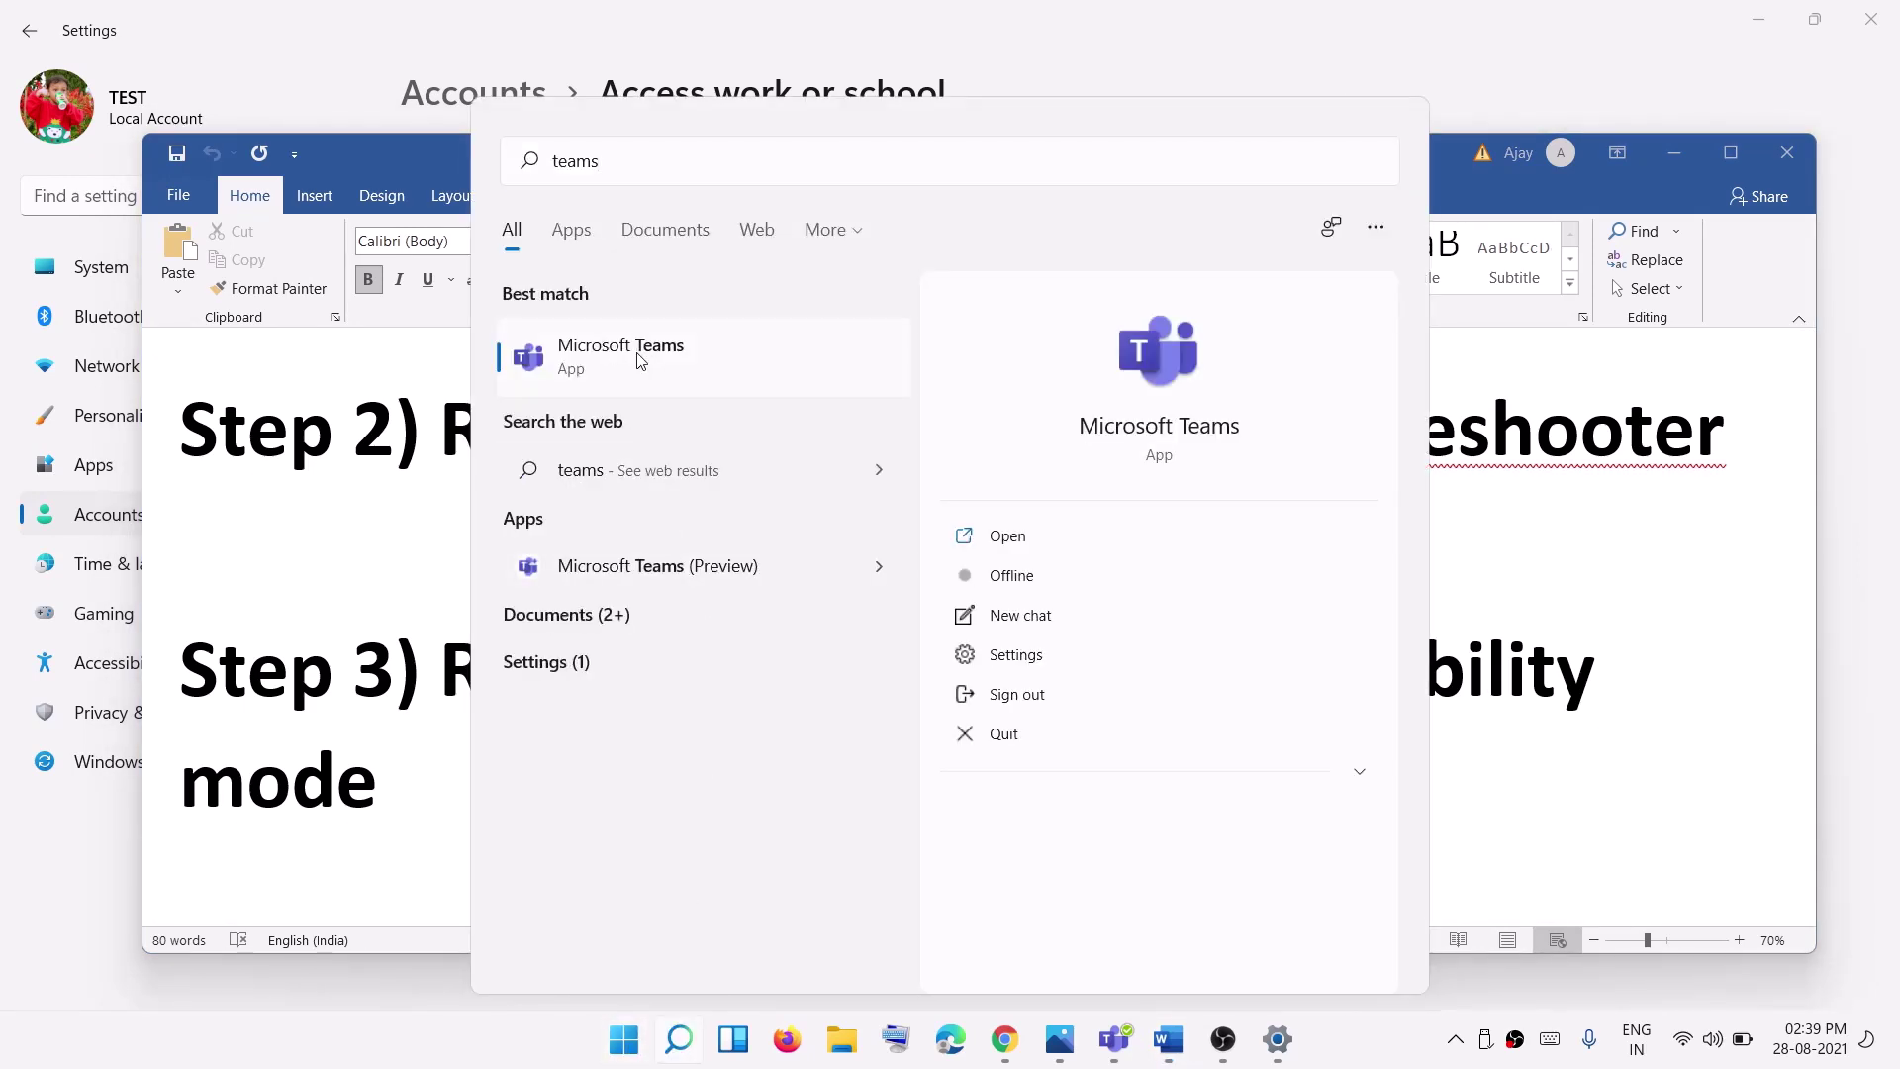
pyautogui.rightClick(639, 361)
pyautogui.press('Escape')
pyautogui.press('Escape')
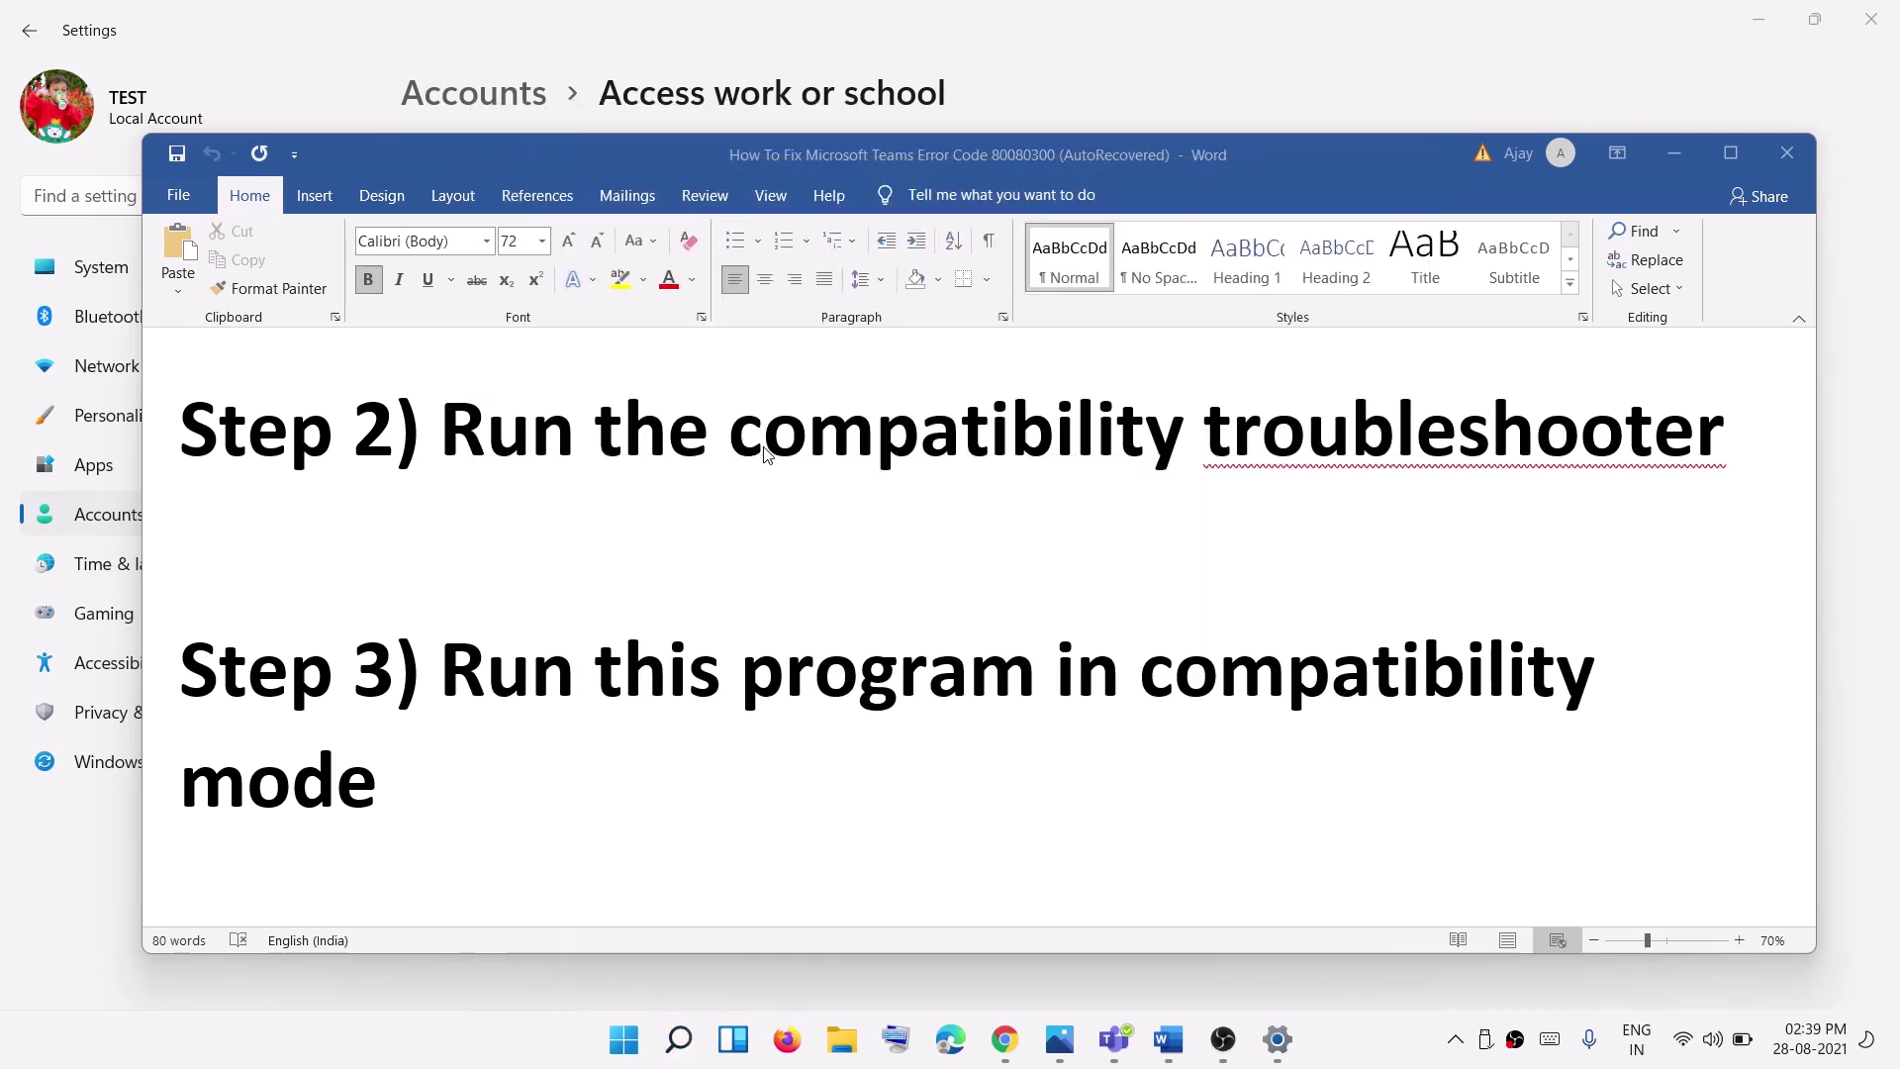
pyautogui.click(1352, 90)
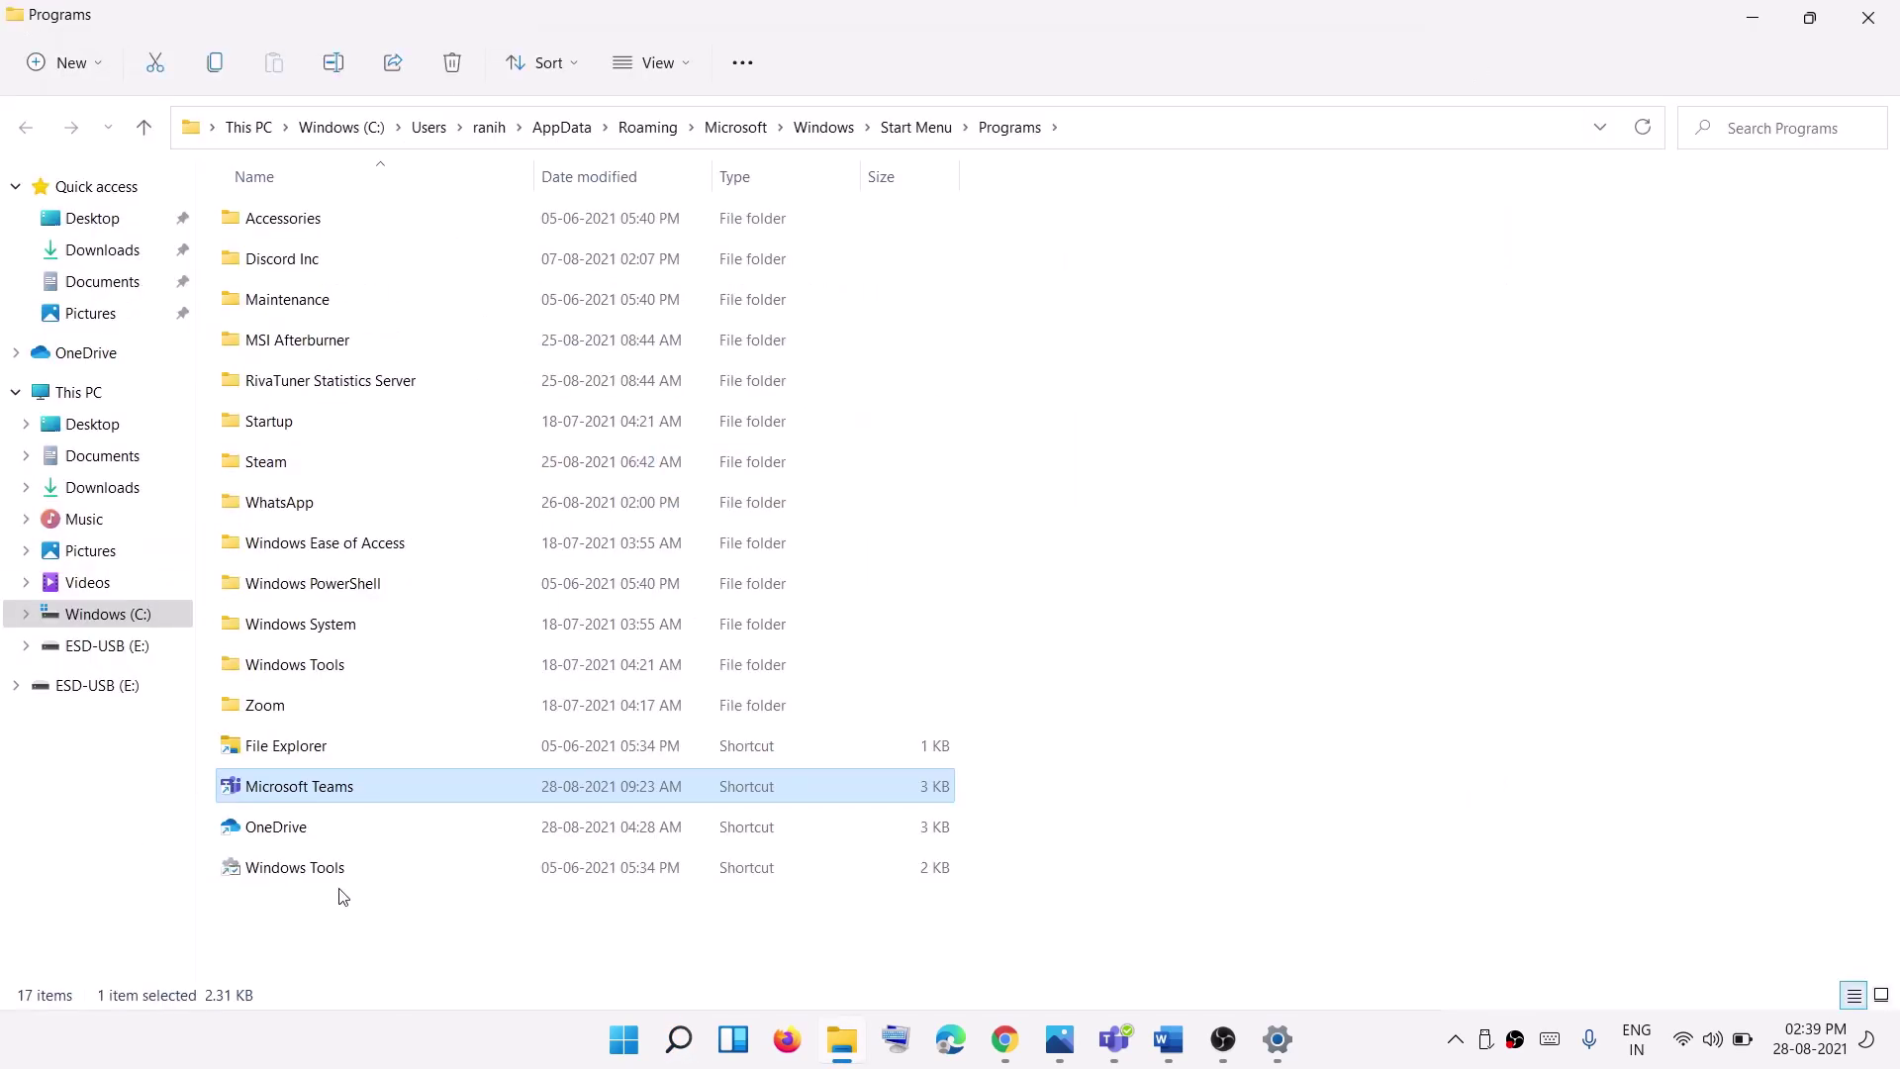
# Step: Set the Microsoft Teams shortcut to run in compatibility mode for Windows 8, apply the change, and close the Programs folder
pyautogui.rightClick(302, 790)
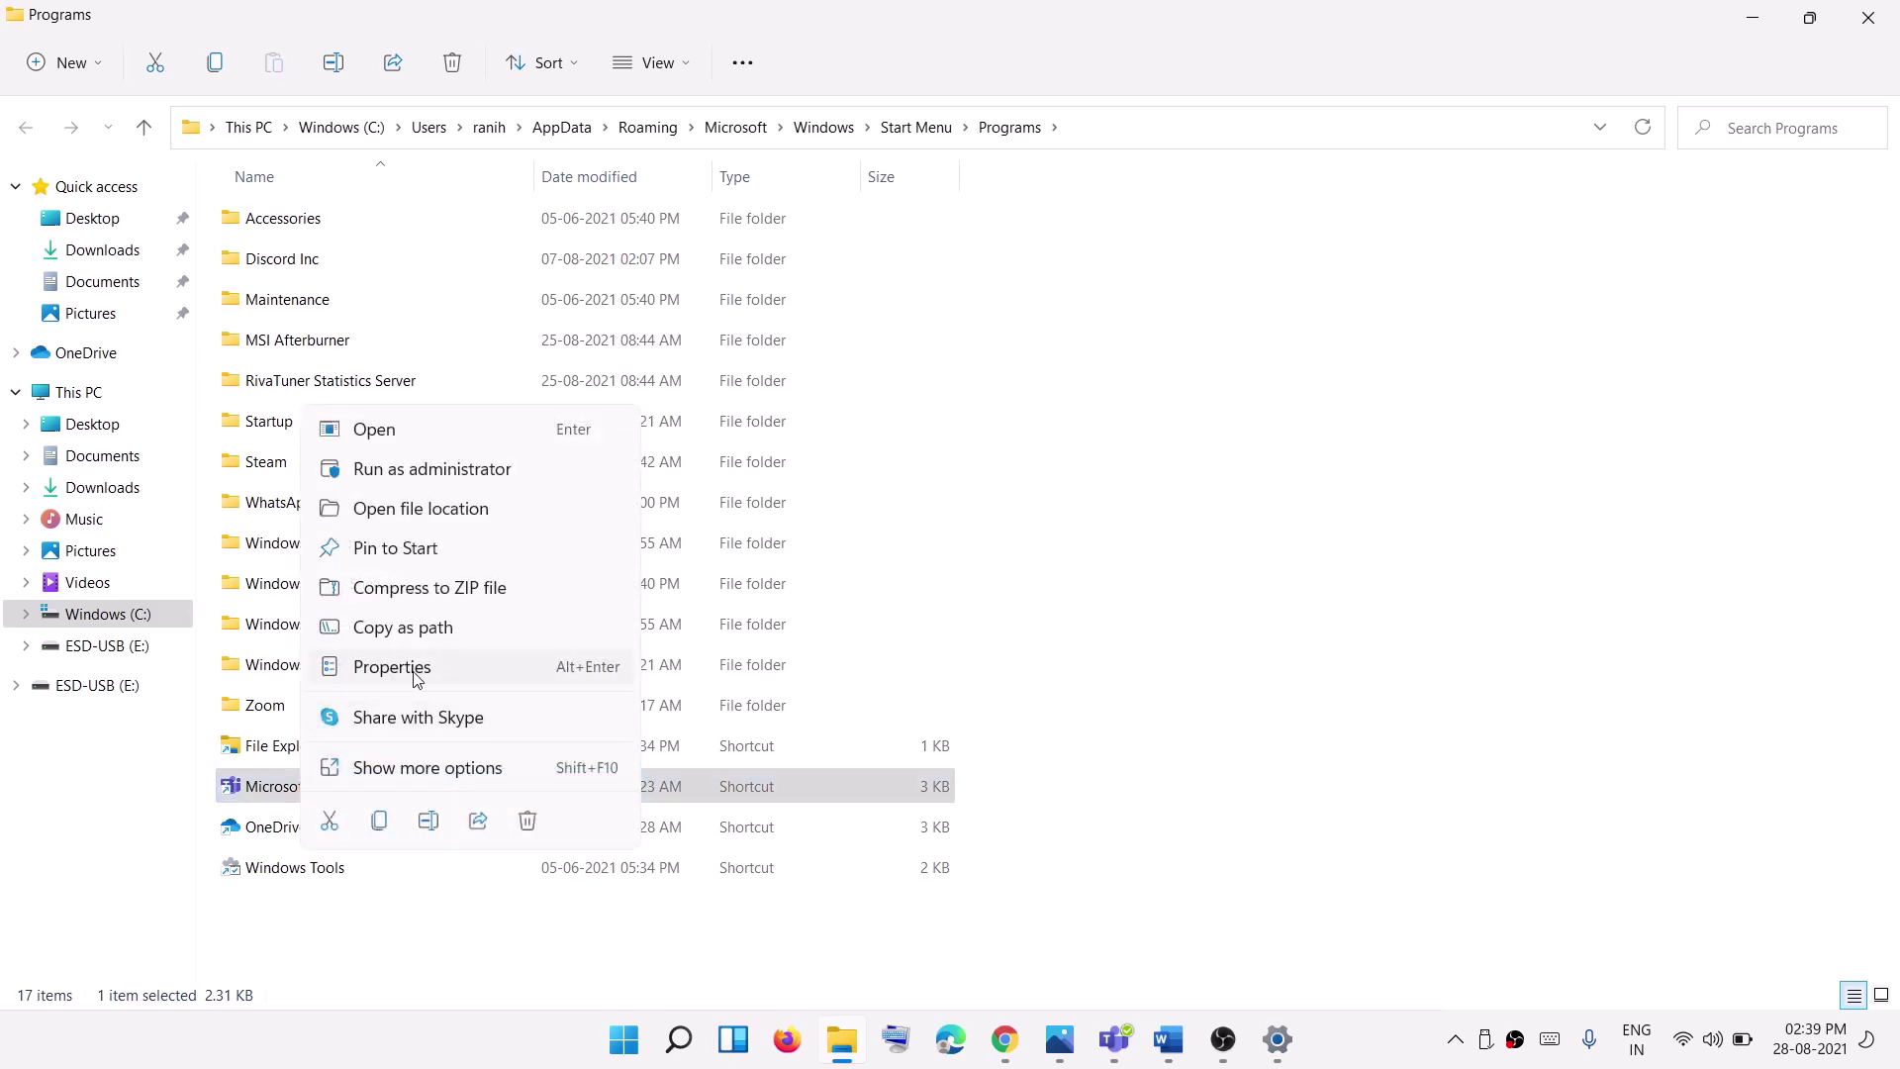
pyautogui.click(991, 465)
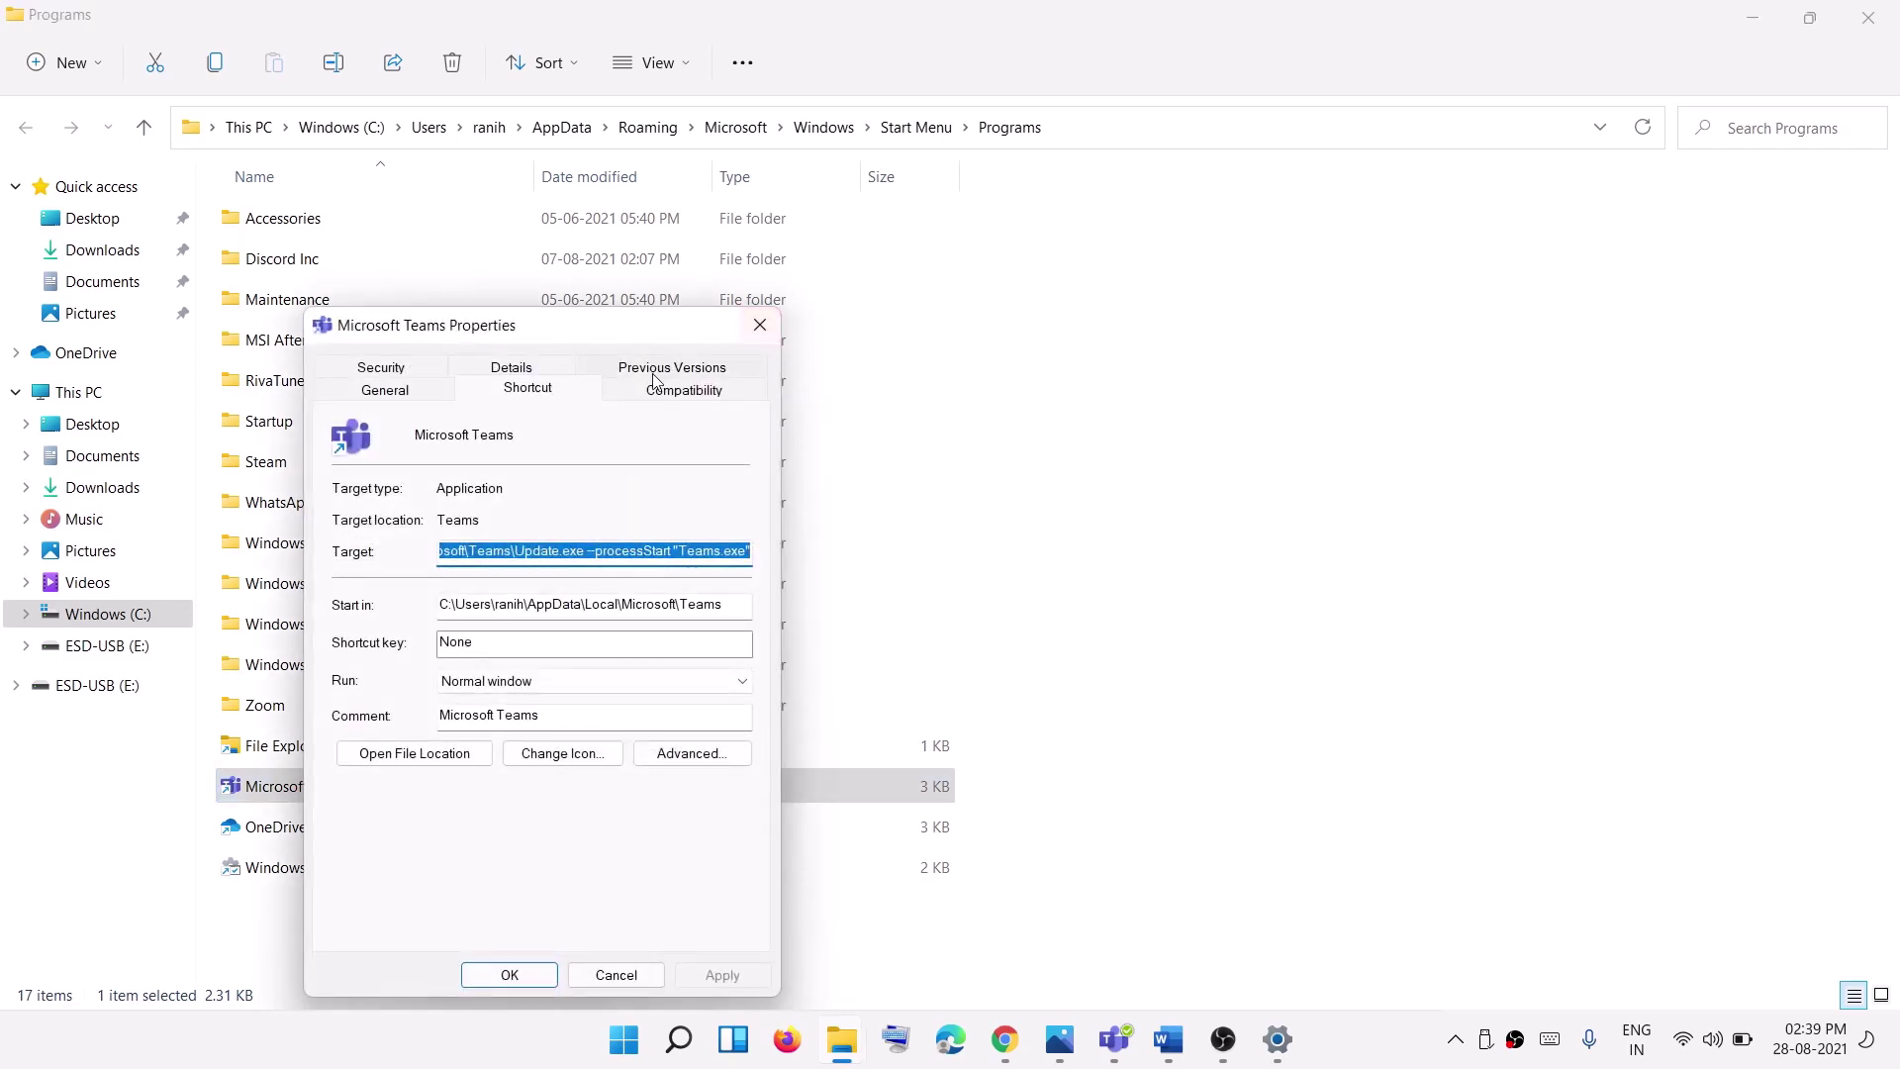
pyautogui.click(698, 398)
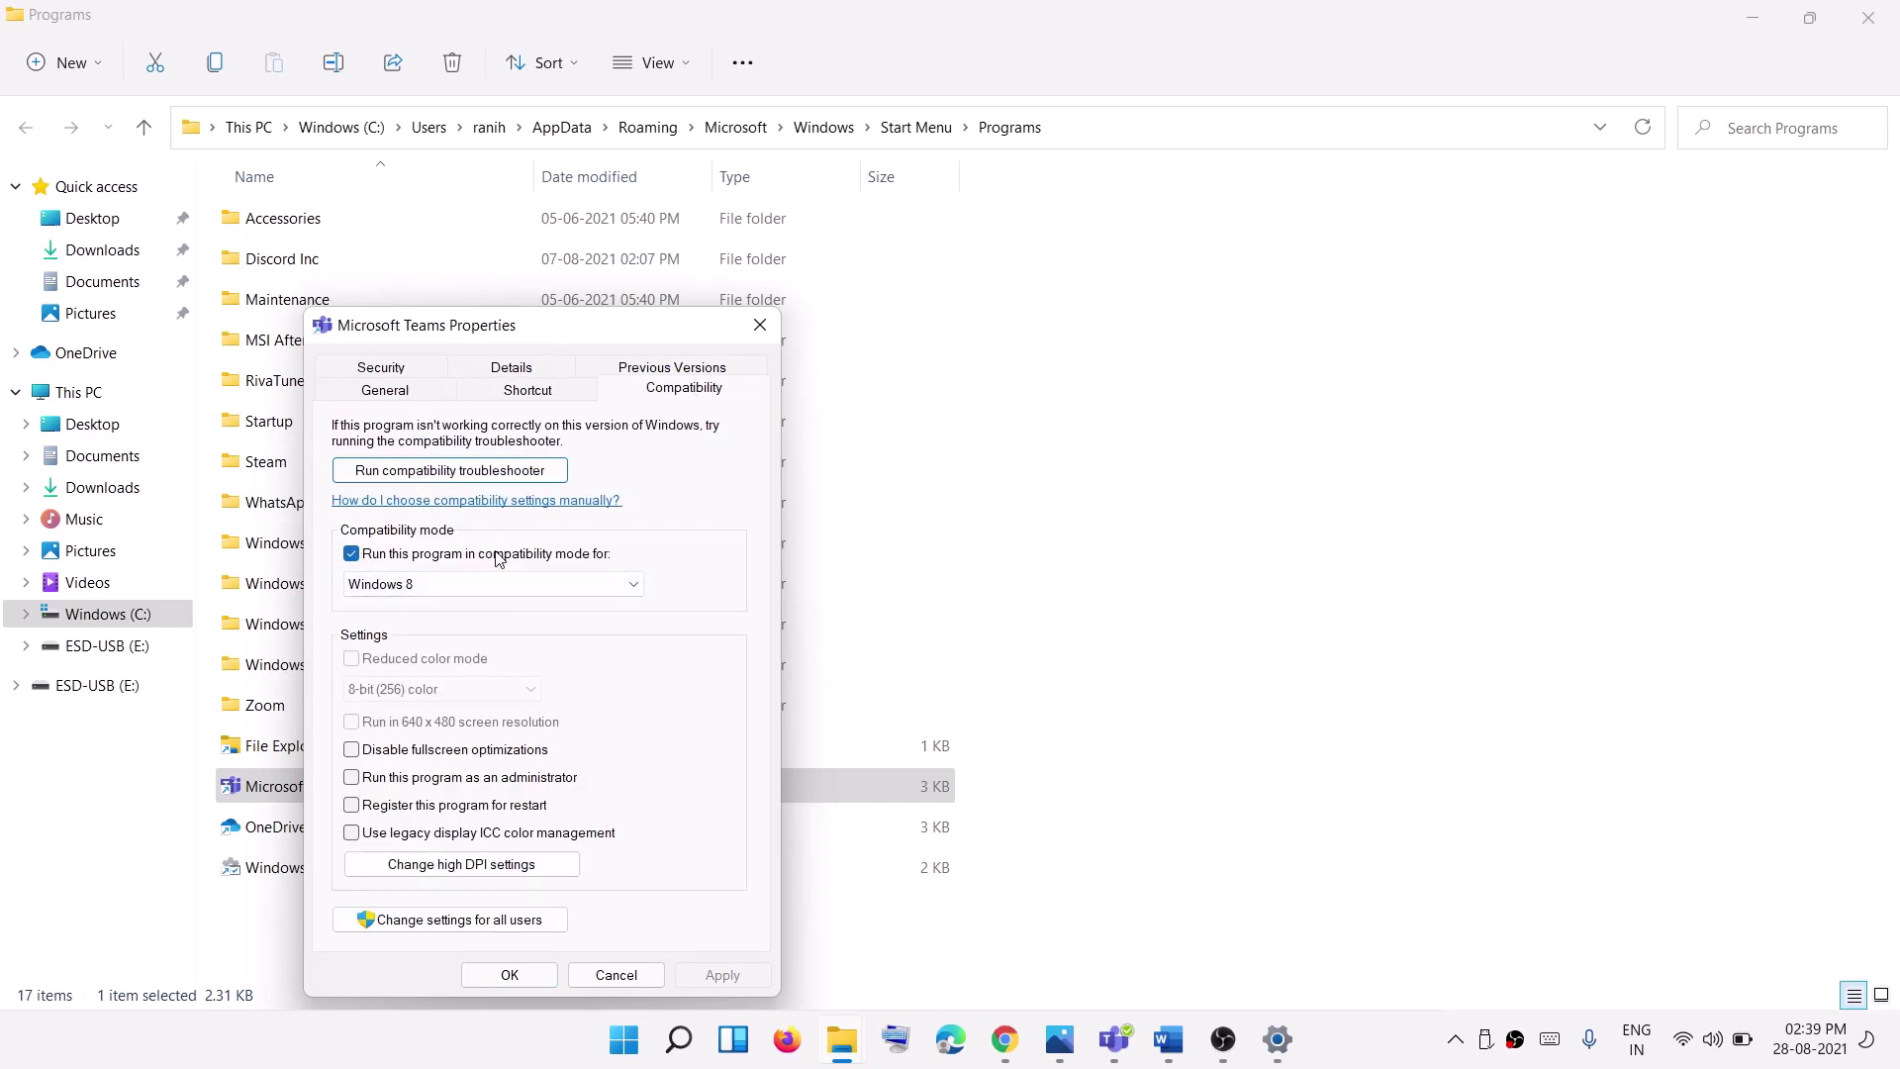
pyautogui.click(351, 555)
pyautogui.click(351, 554)
pyautogui.click(401, 584)
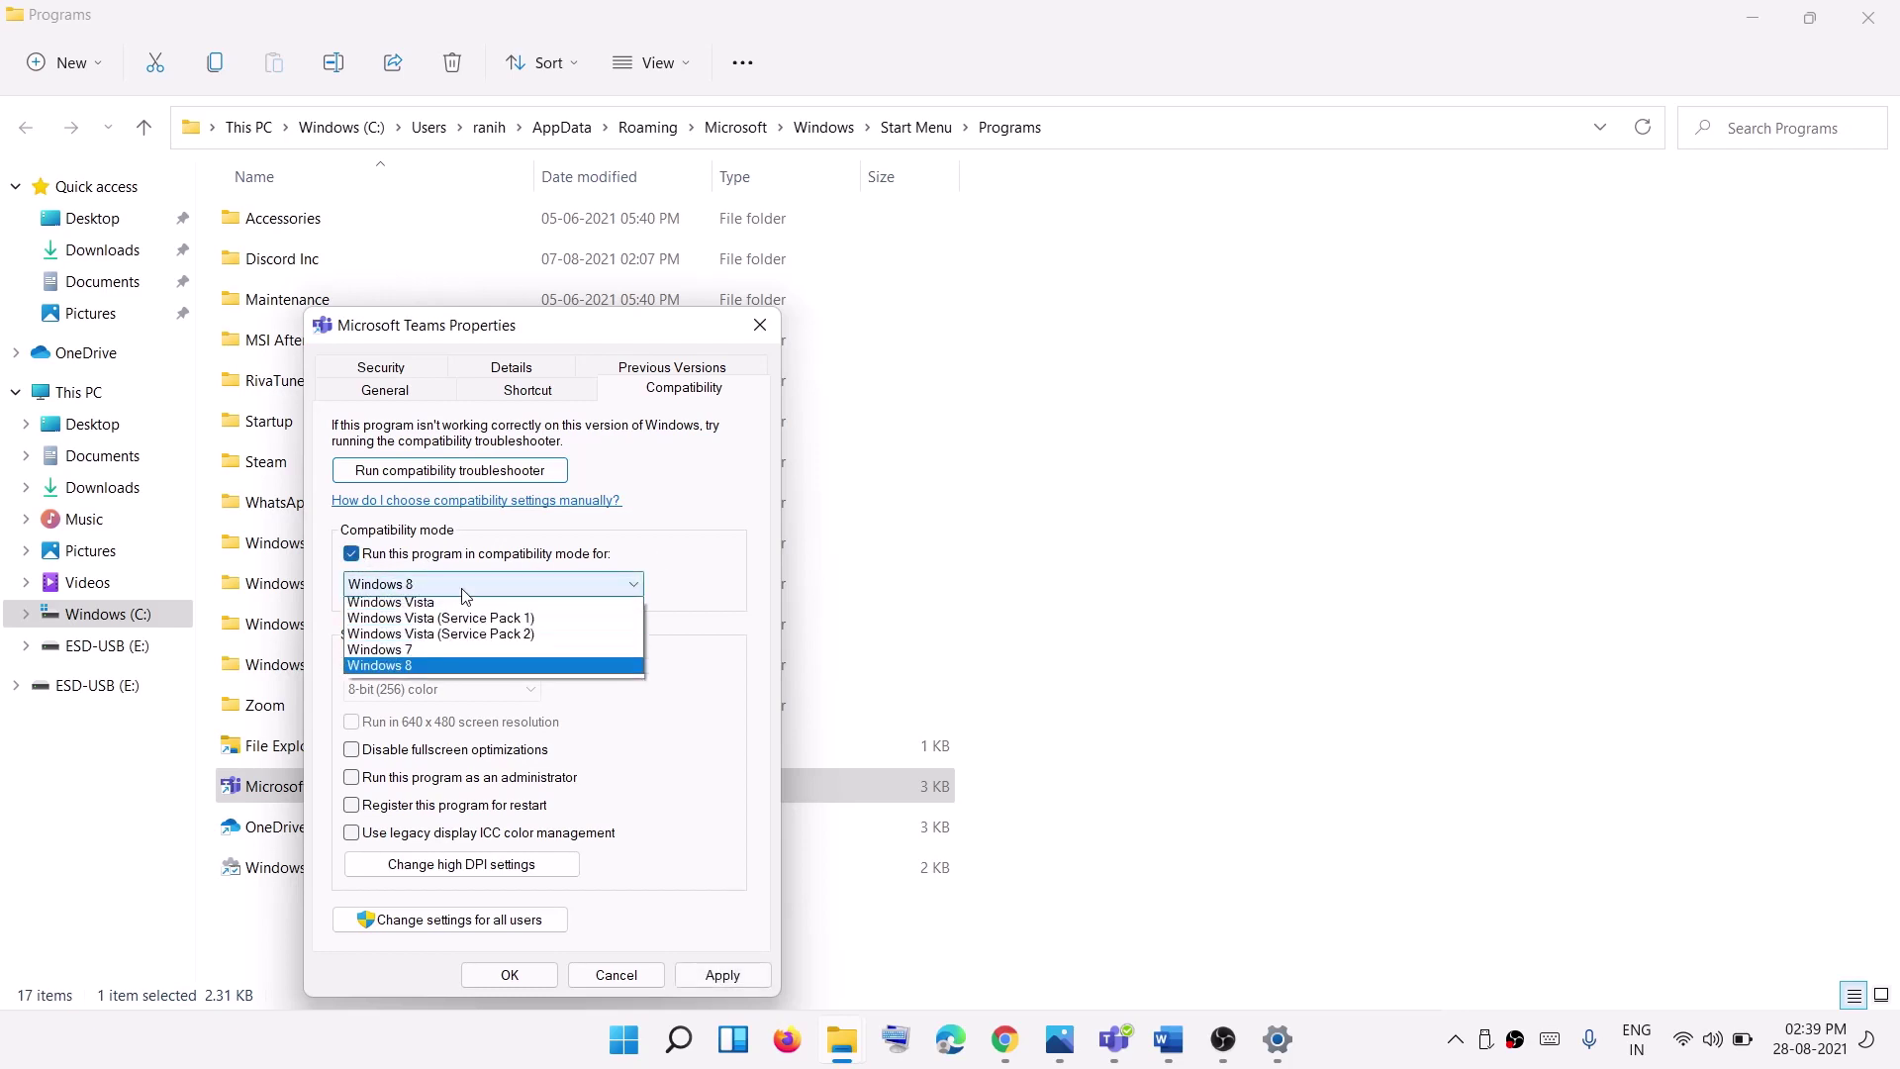
pyautogui.click(410, 671)
pyautogui.click(722, 975)
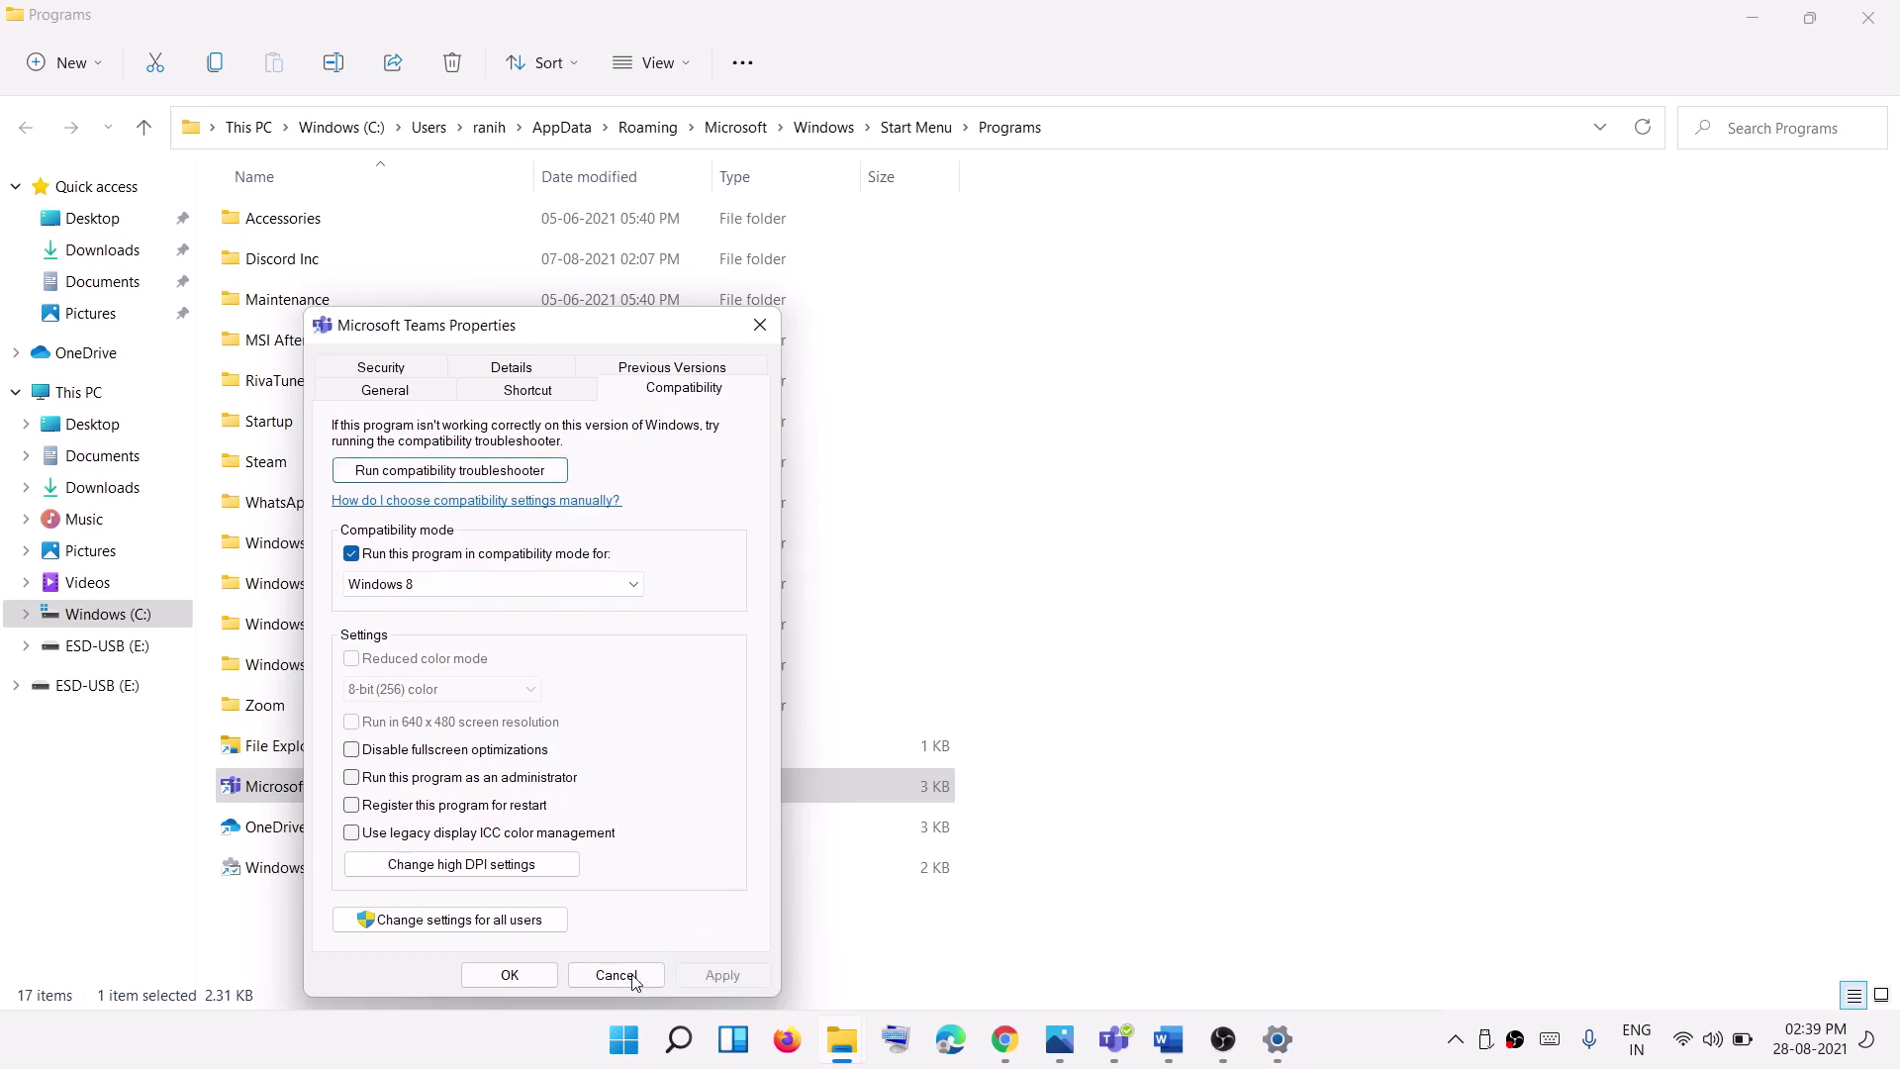
pyautogui.click(508, 975)
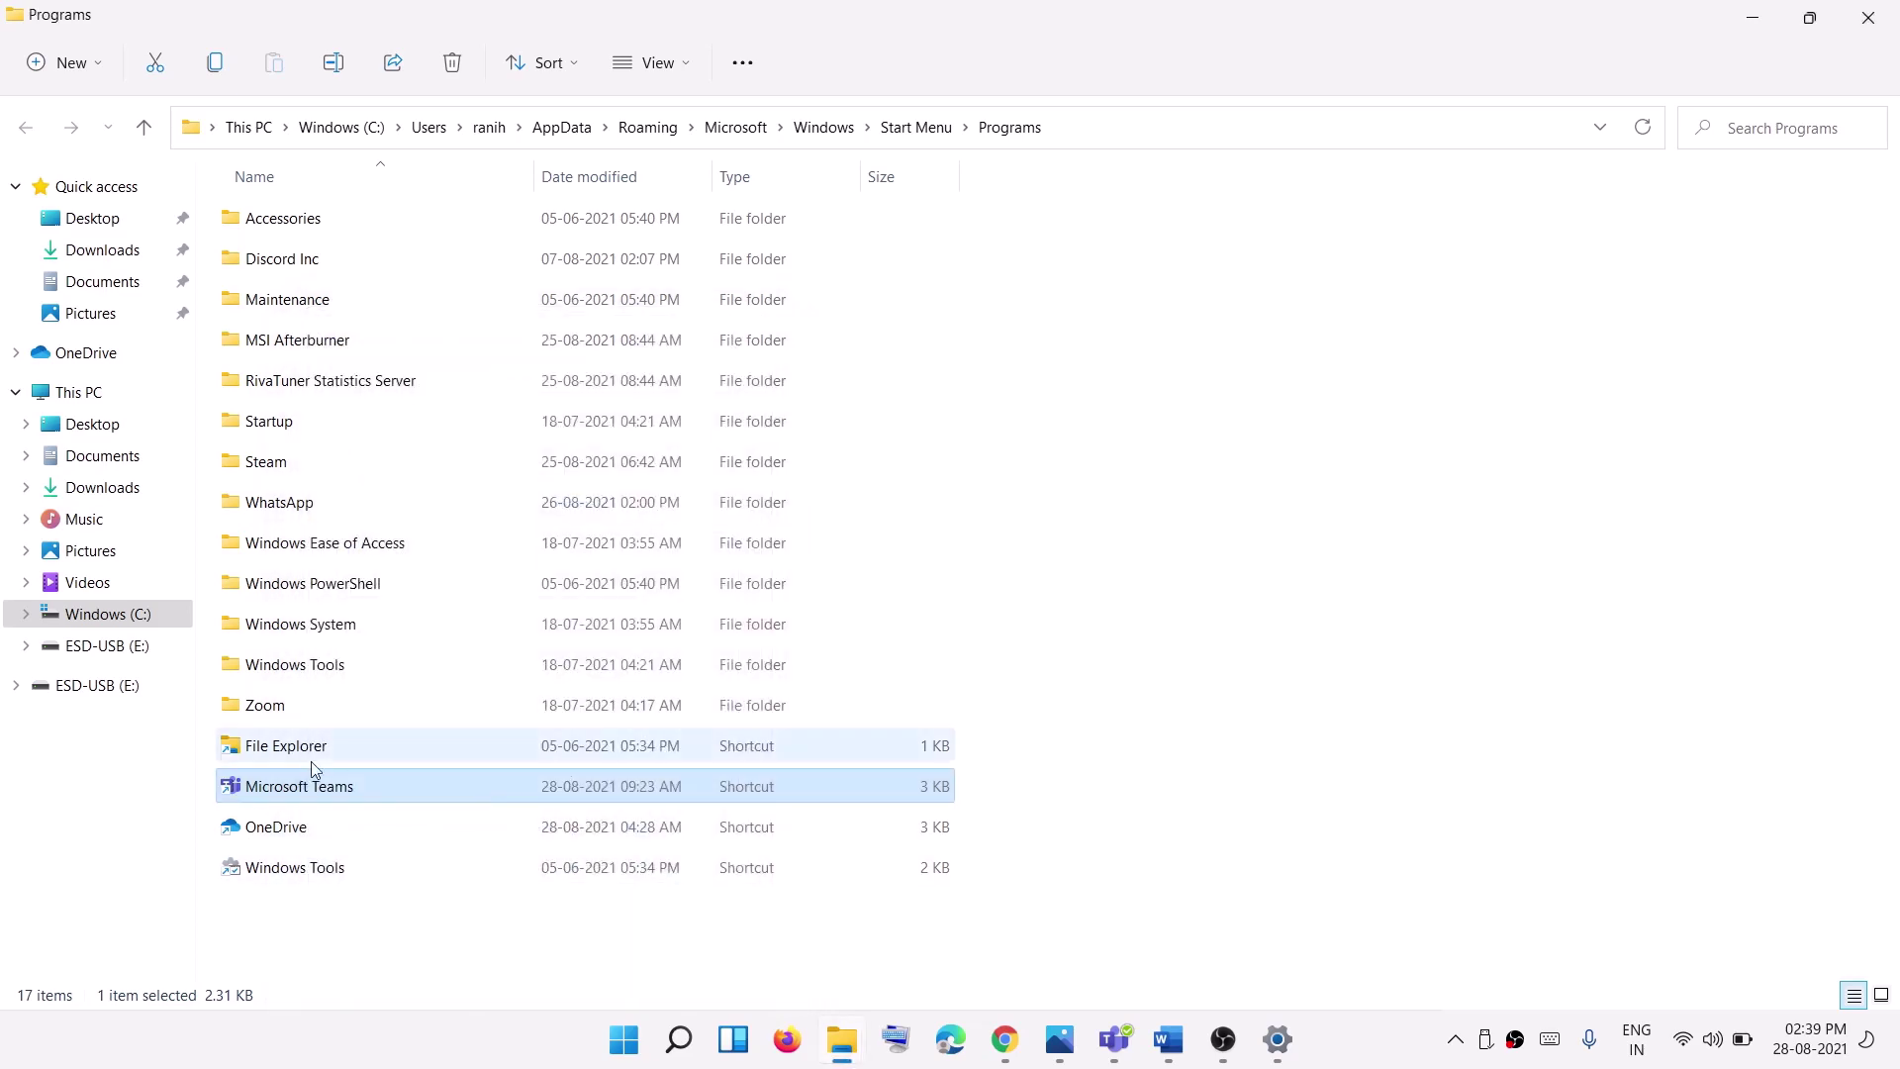
pyautogui.click(1881, 31)
# Step: View Step 4 about clearing the Microsoft Teams cache files in the Word guide and highlight the "Close Teams" line
pyautogui.scroll(-4, 644, 641)
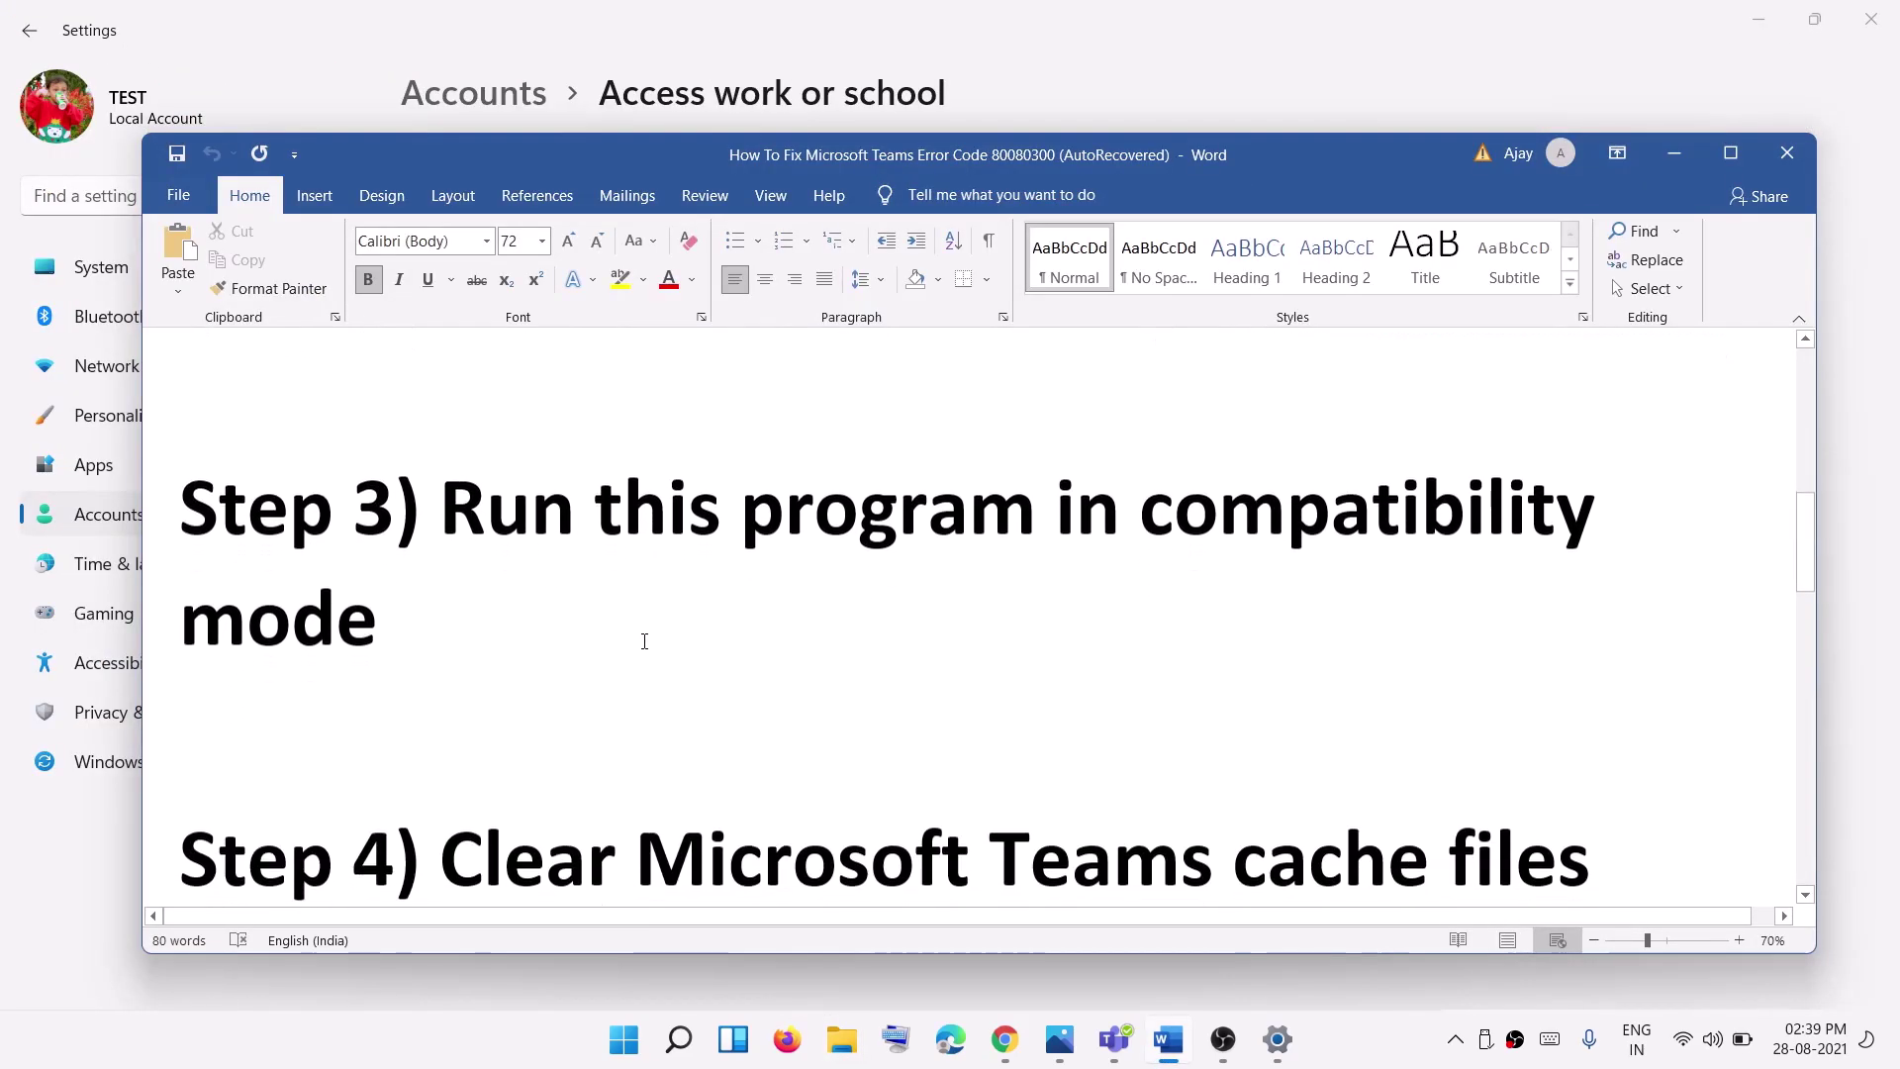
pyautogui.scroll(-1, 644, 640)
pyautogui.scroll(-1, 1263, 649)
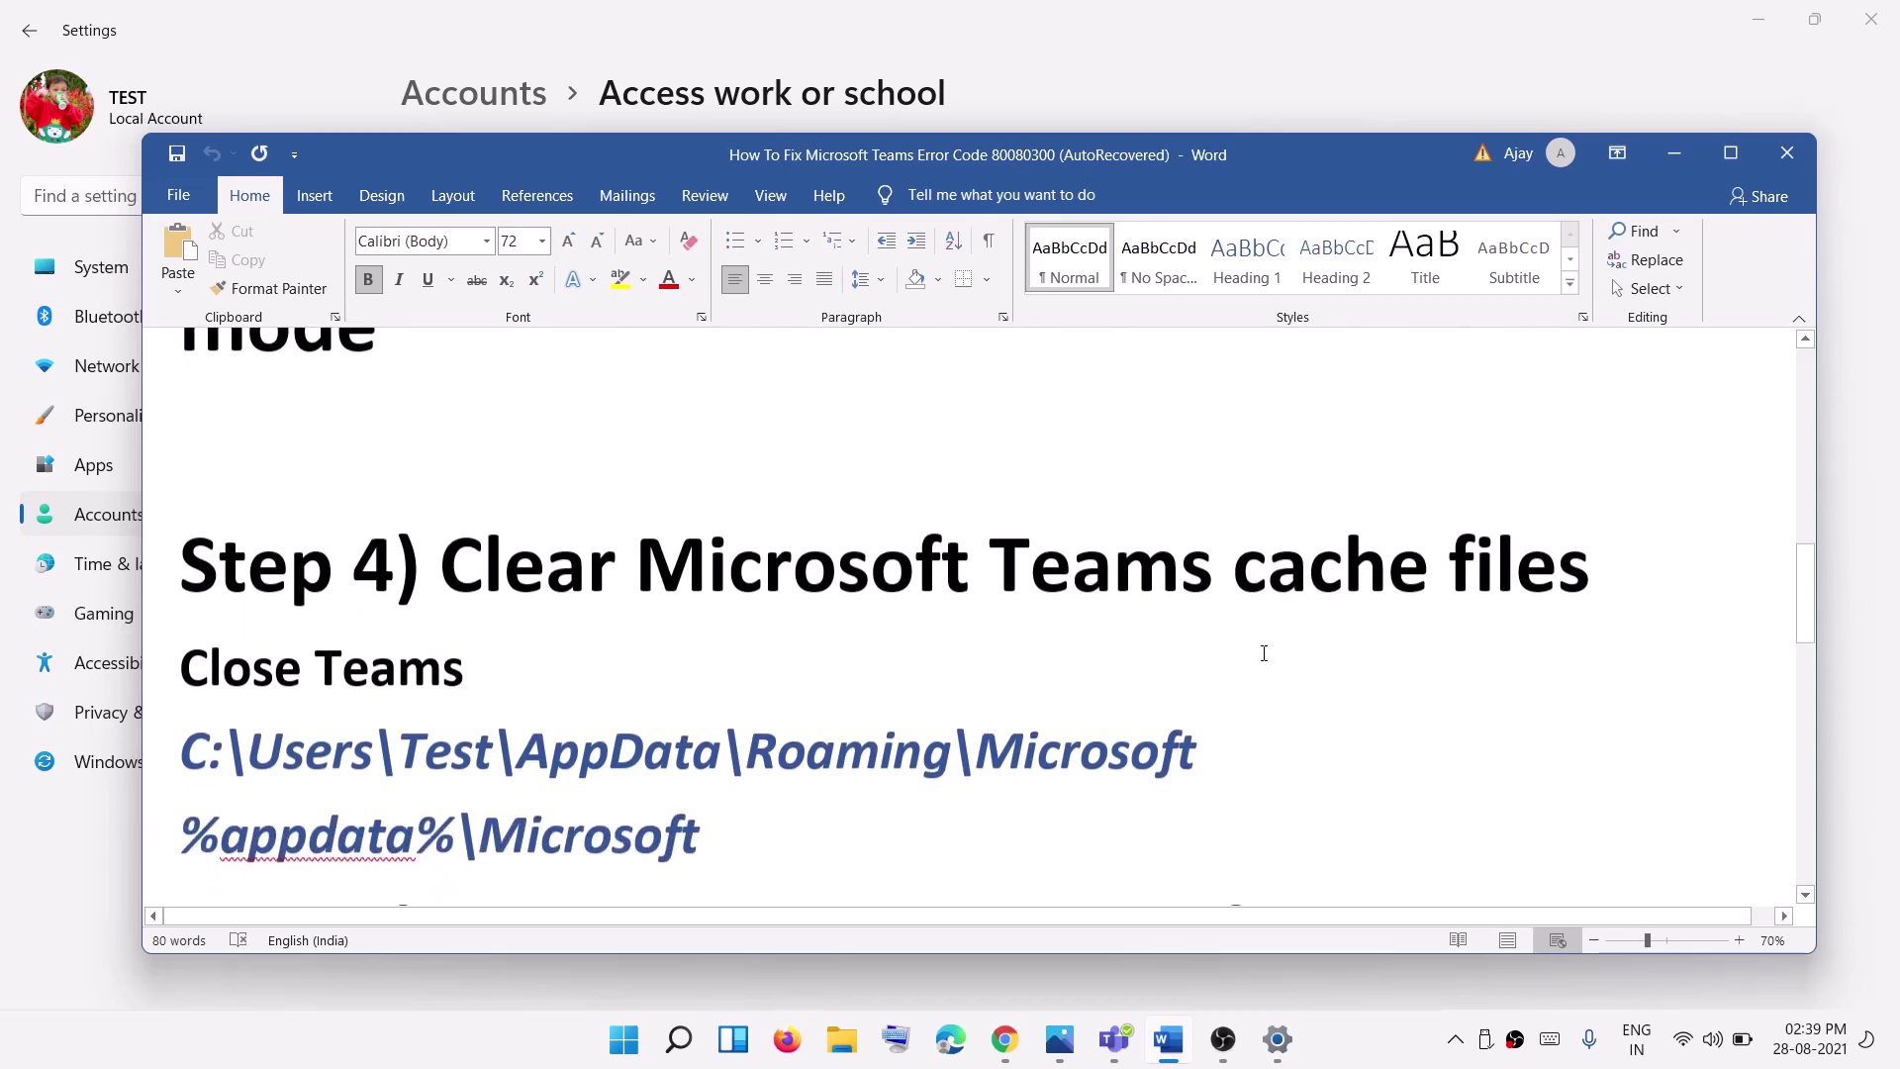
pyautogui.scroll(-1, 521, 658)
pyautogui.moveTo(502, 629); pyautogui.dragTo(179, 629)
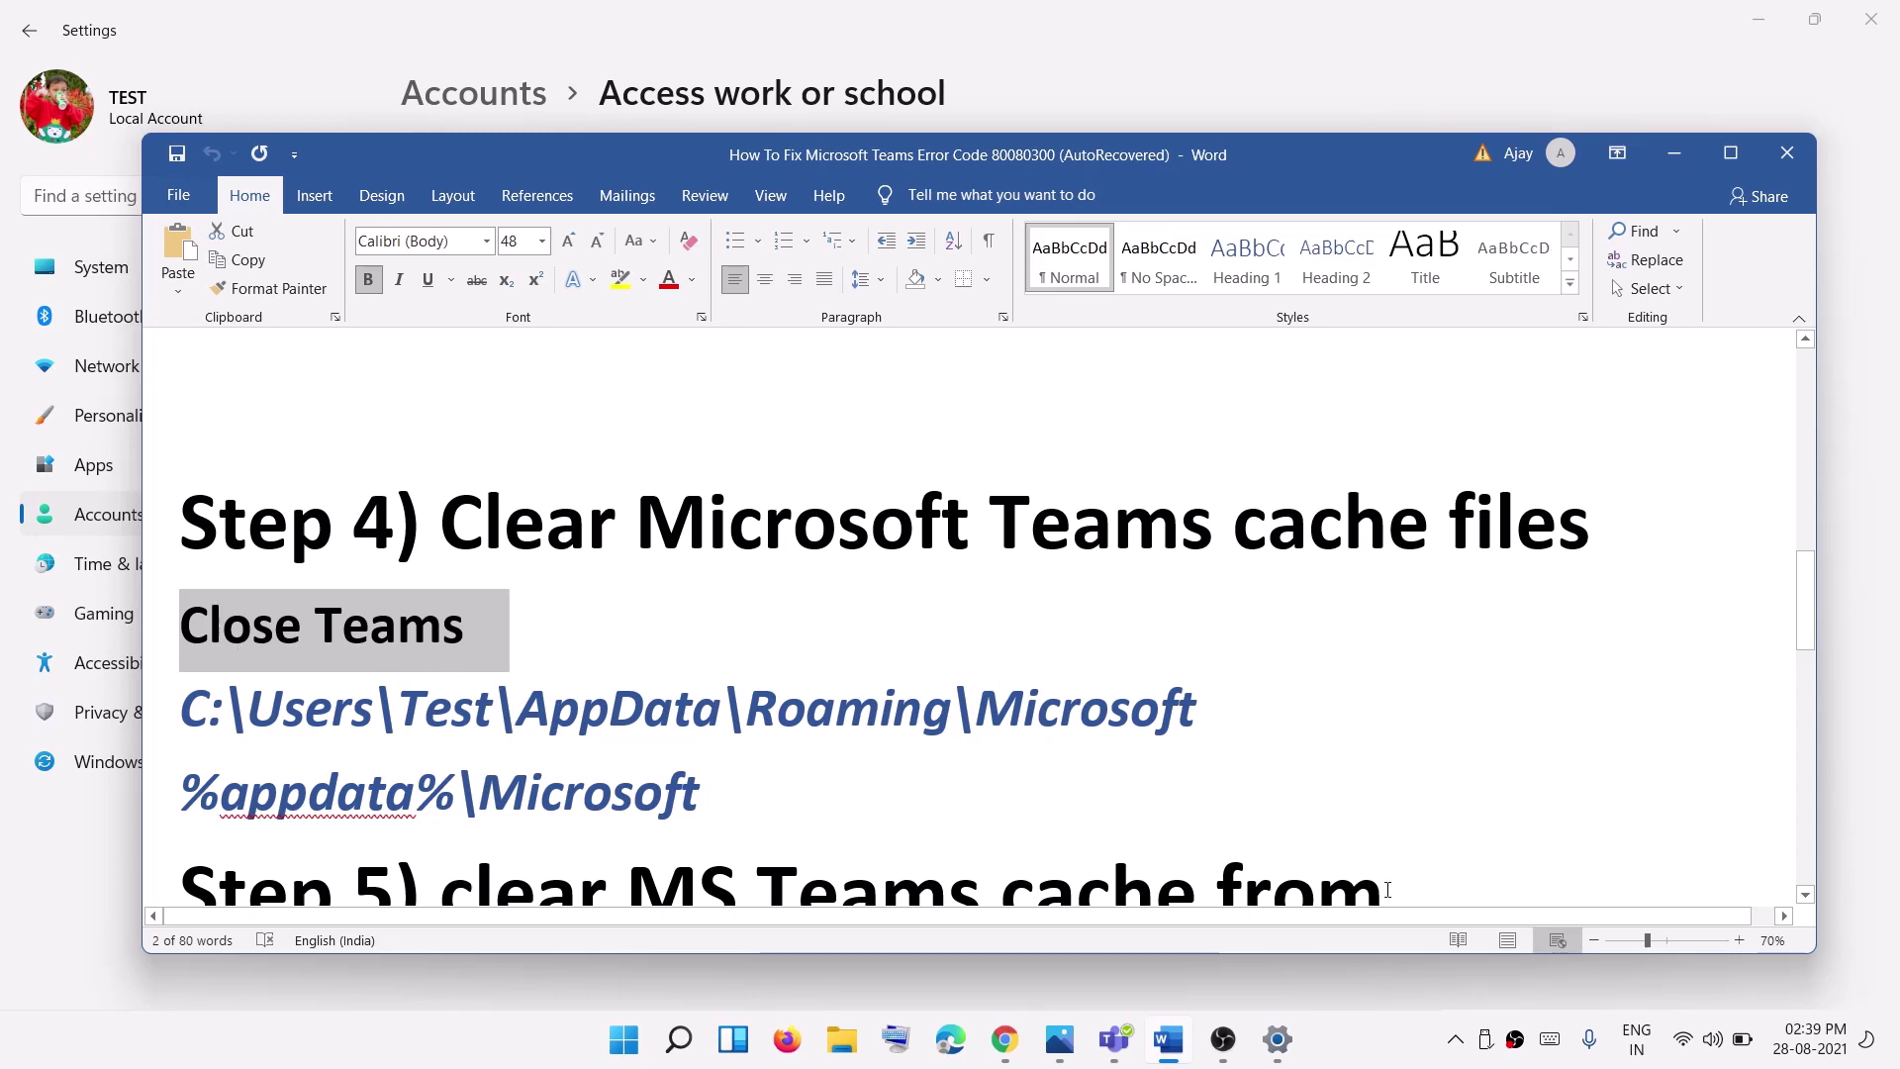
# Step: Close the Microsoft Teams window and quit the Teams process still running in the background
pyautogui.click(1153, 970)
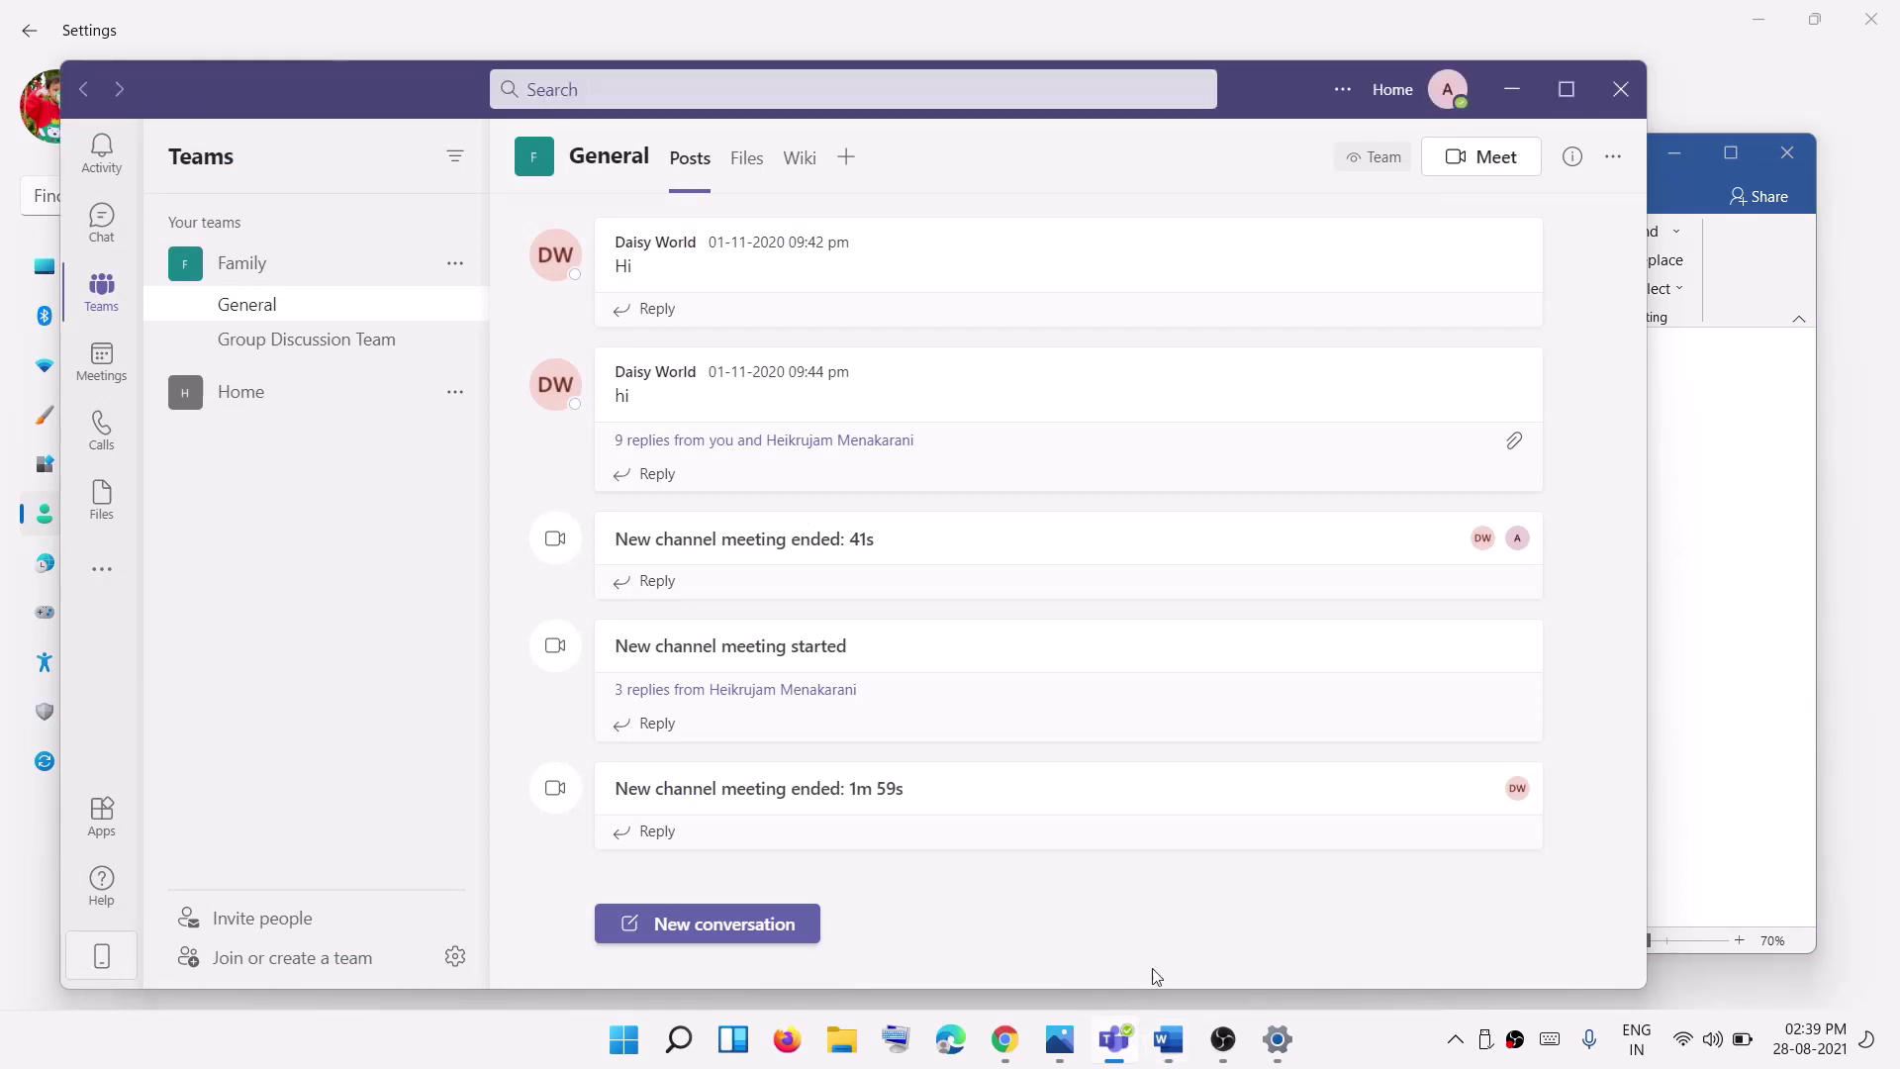
pyautogui.click(1623, 90)
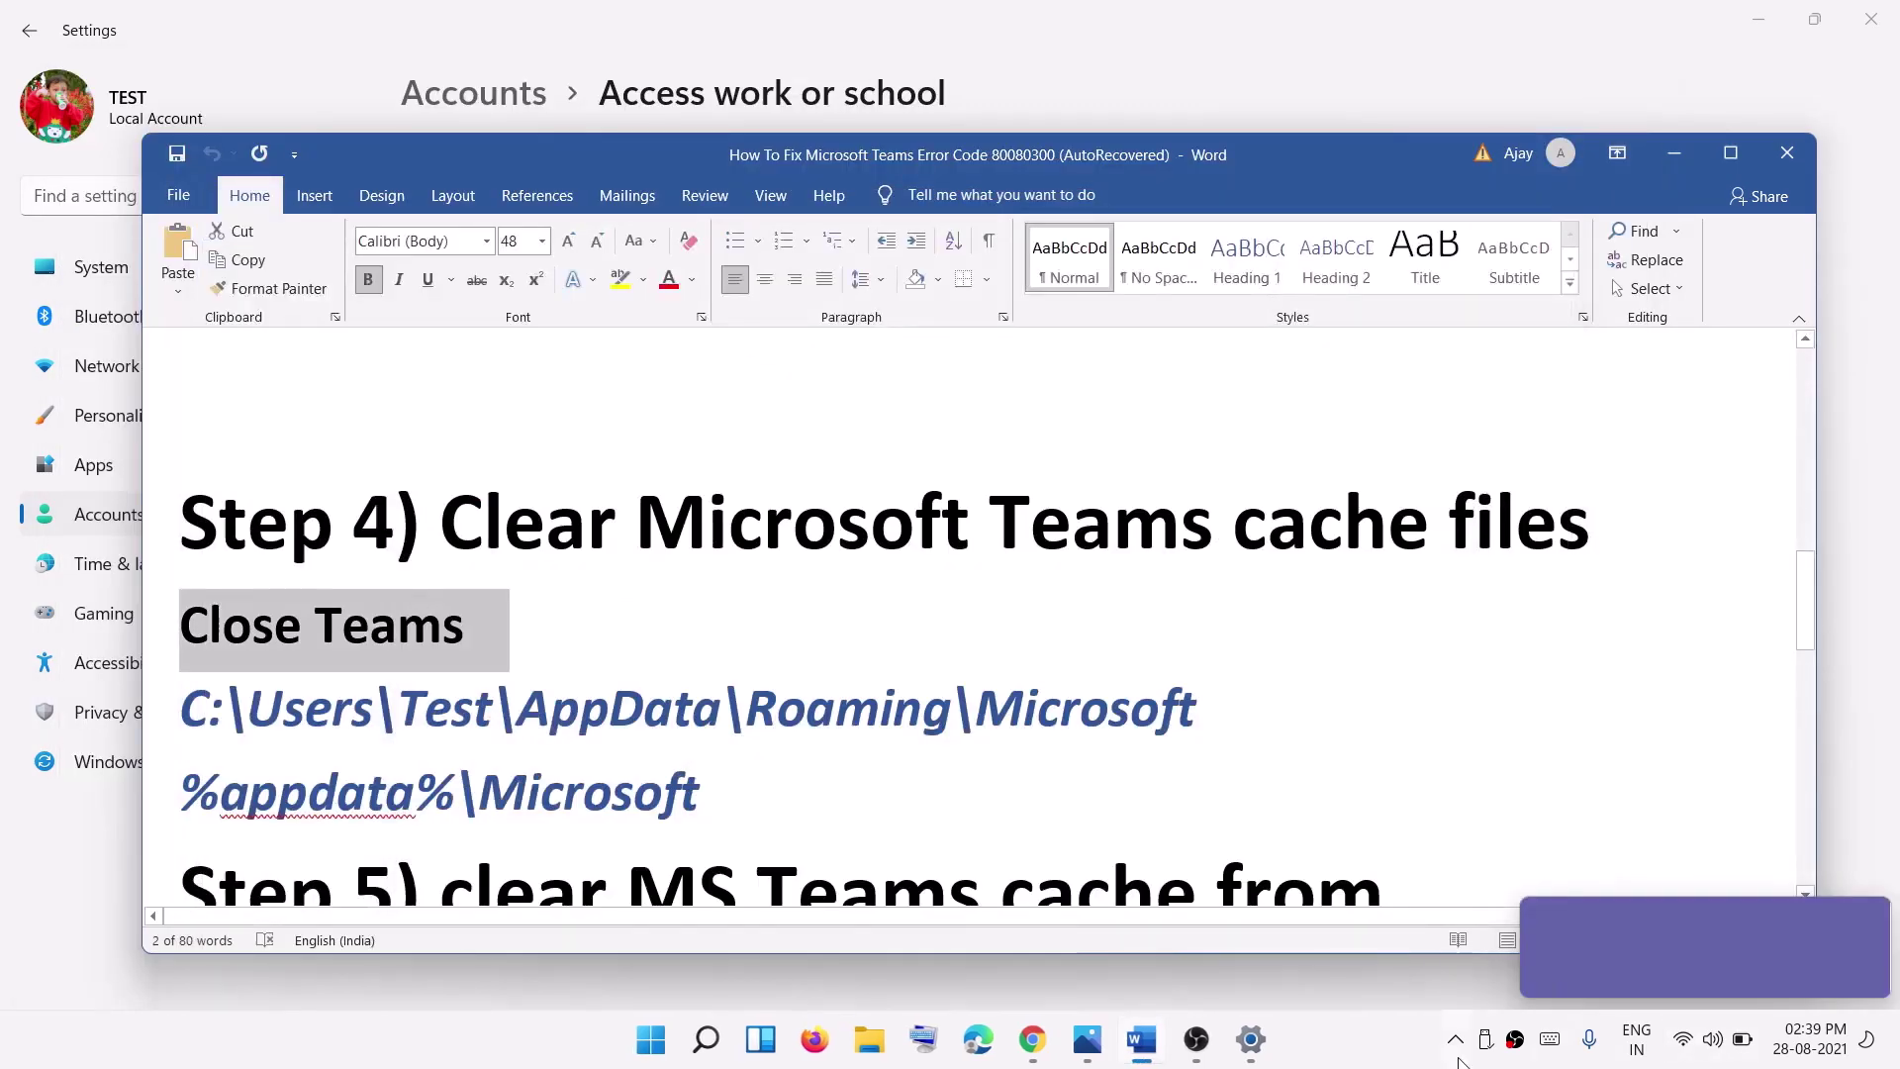
pyautogui.click(1456, 1039)
pyautogui.click(1480, 920)
pyautogui.rightClick(1481, 920)
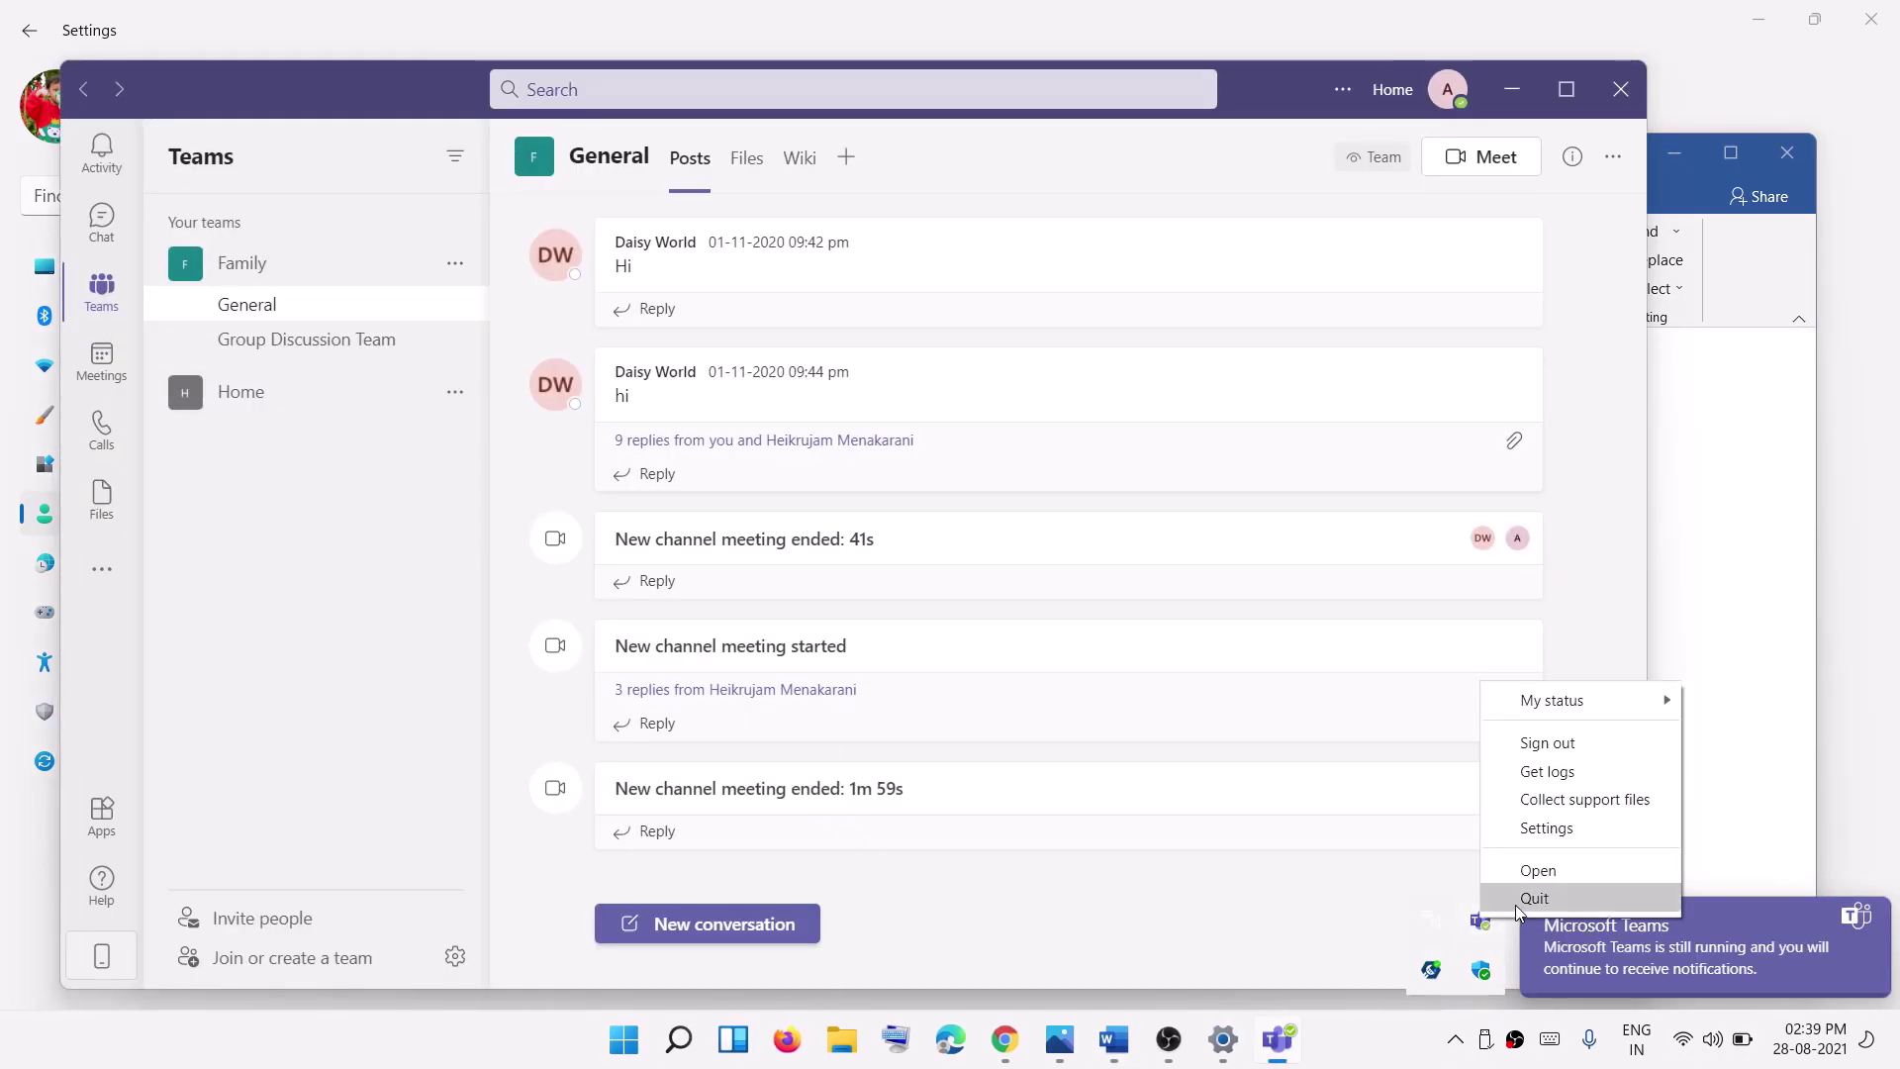
pyautogui.click(1521, 900)
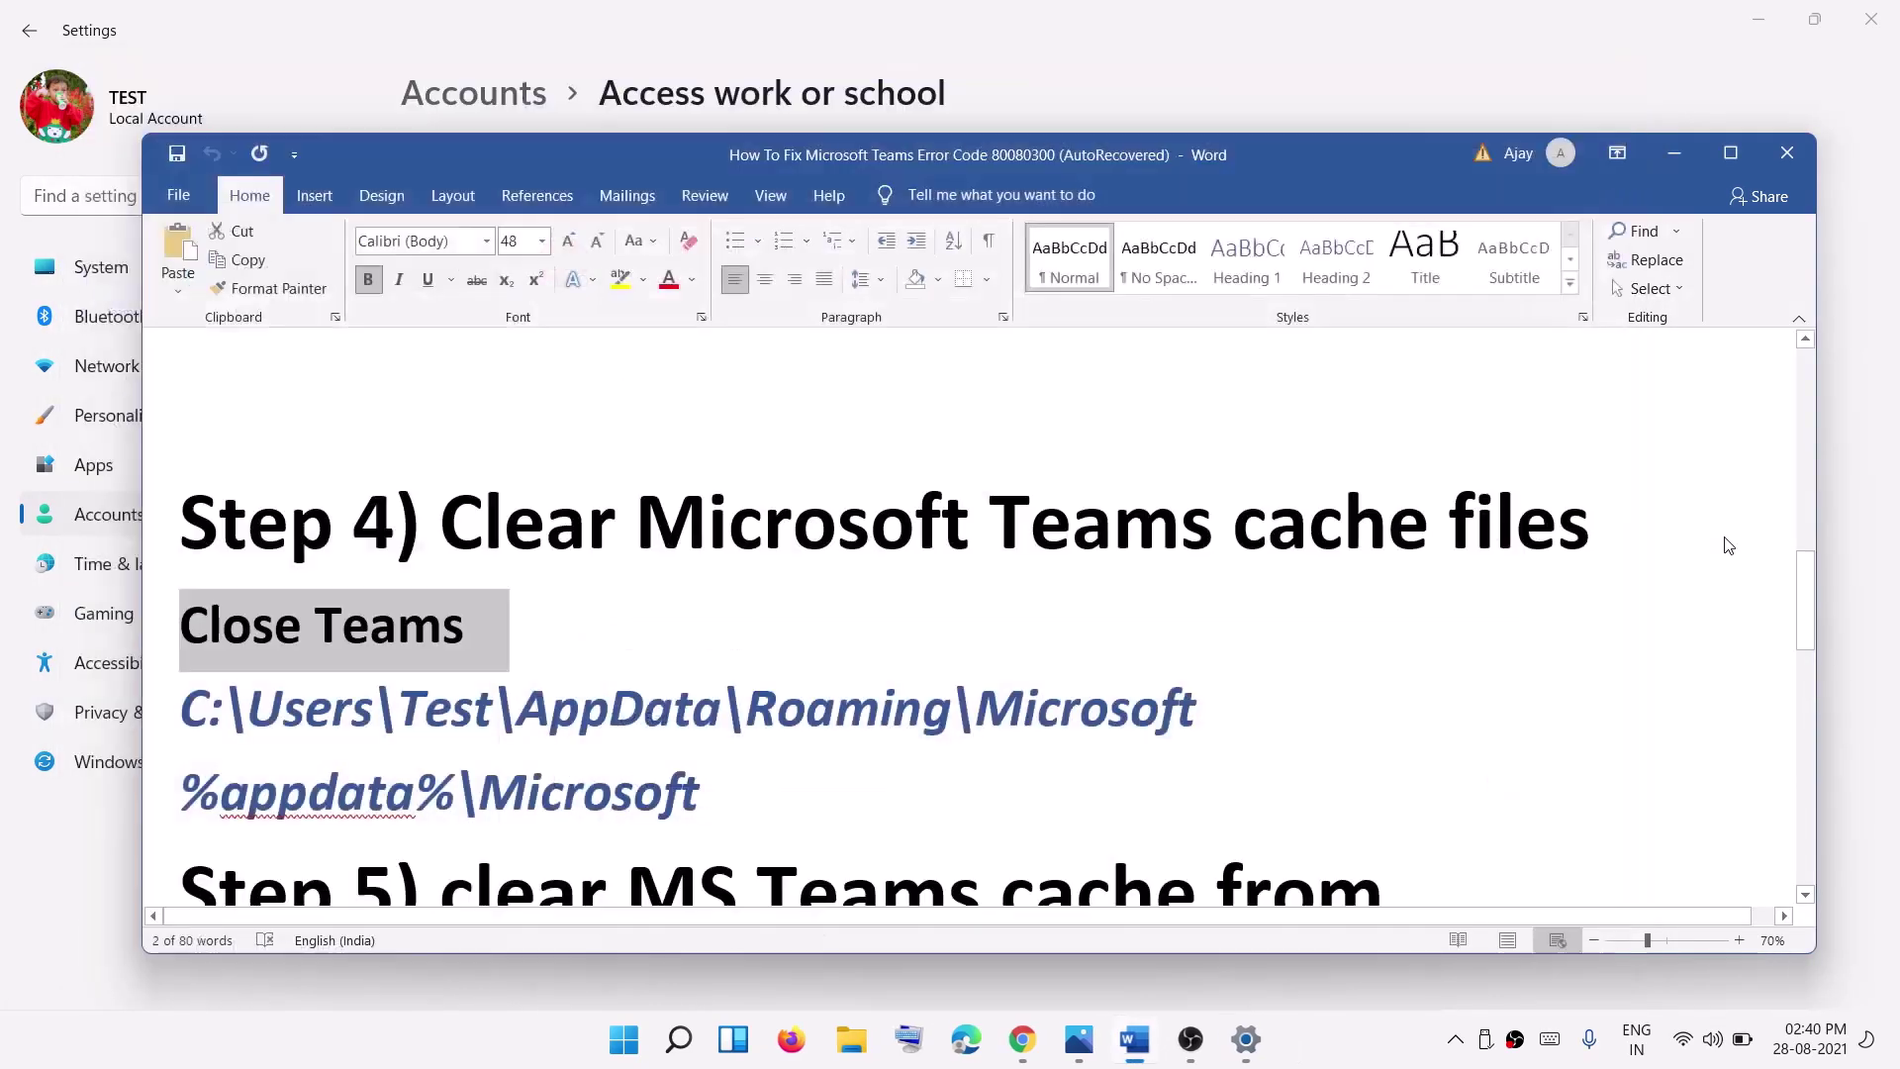
# Step: Copy the path %appdata%\Microsoft from the Word guide and open that folder through Windows search
pyautogui.click(1073, 657)
pyautogui.moveTo(1196, 691); pyautogui.dragTo(210, 711)
pyautogui.moveTo(704, 796); pyautogui.dragTo(193, 809)
pyautogui.hotkey('ctrl', 'c')
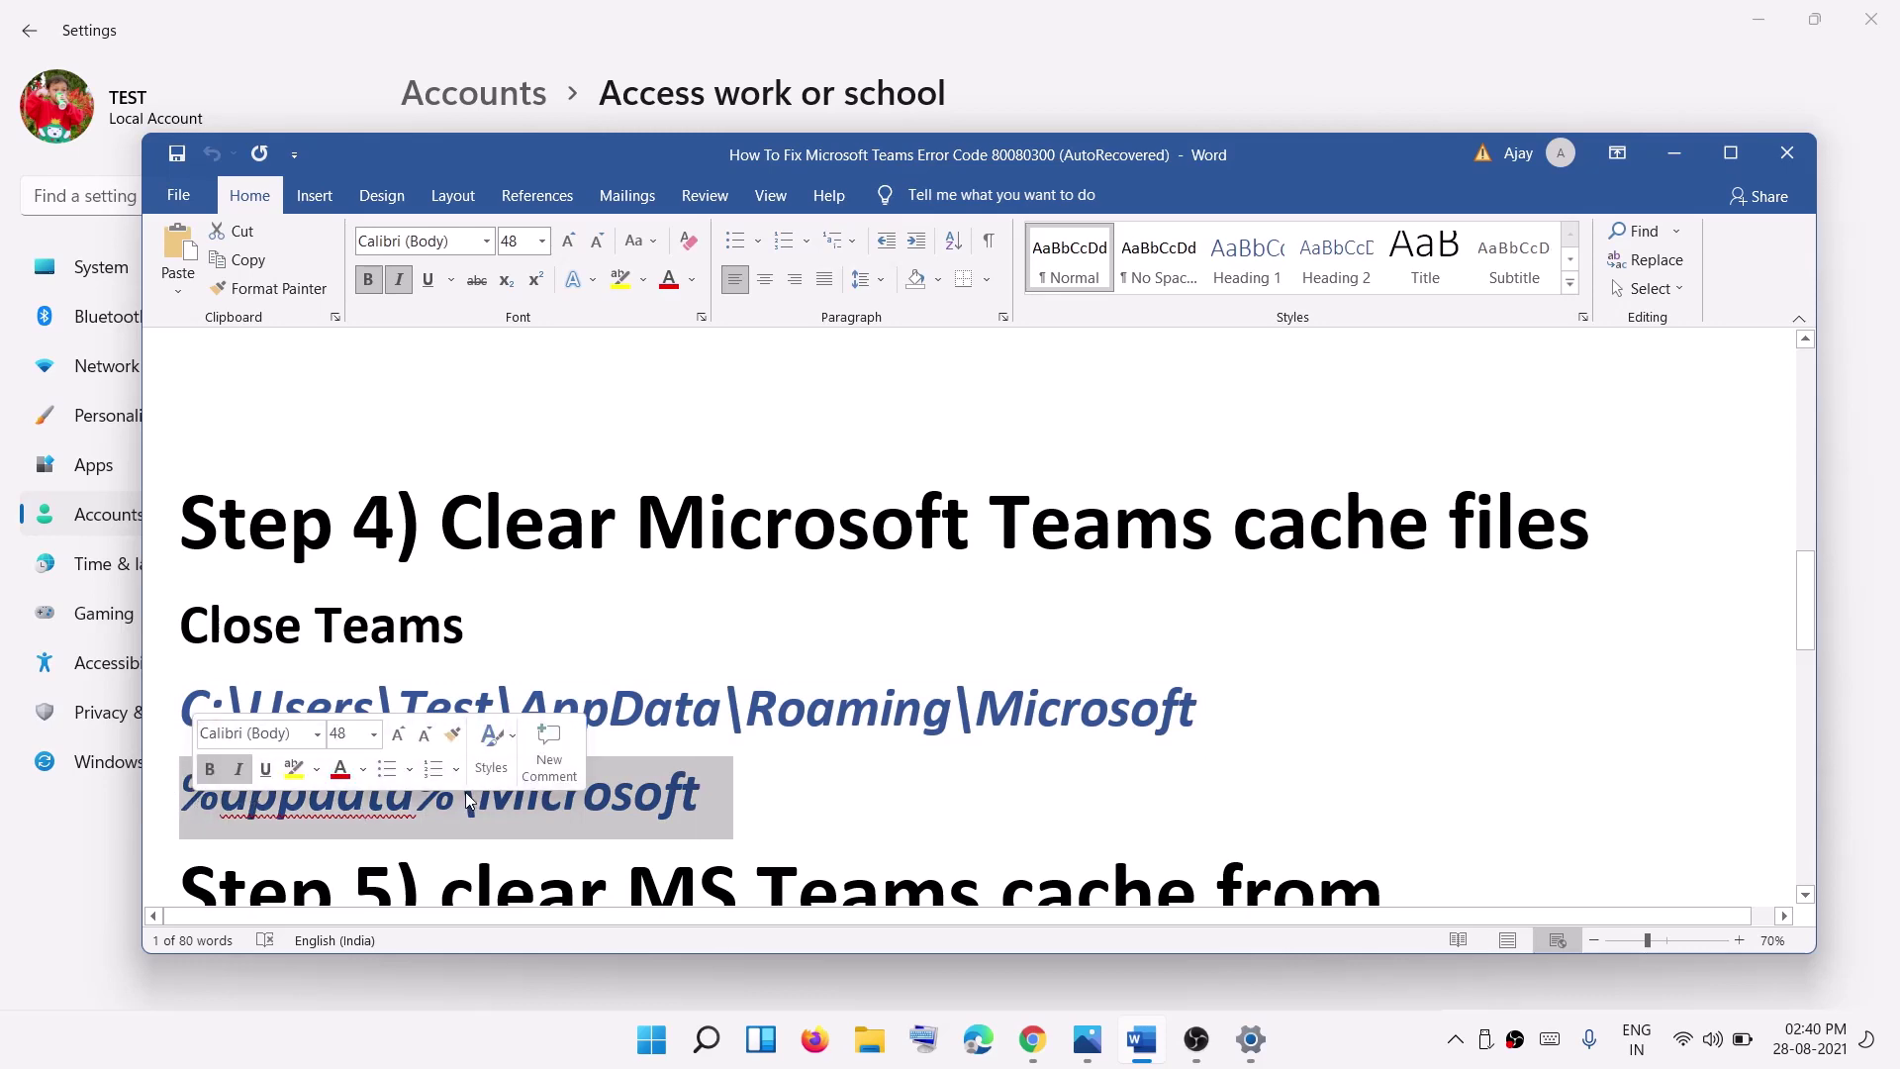
pyautogui.rightClick(457, 804)
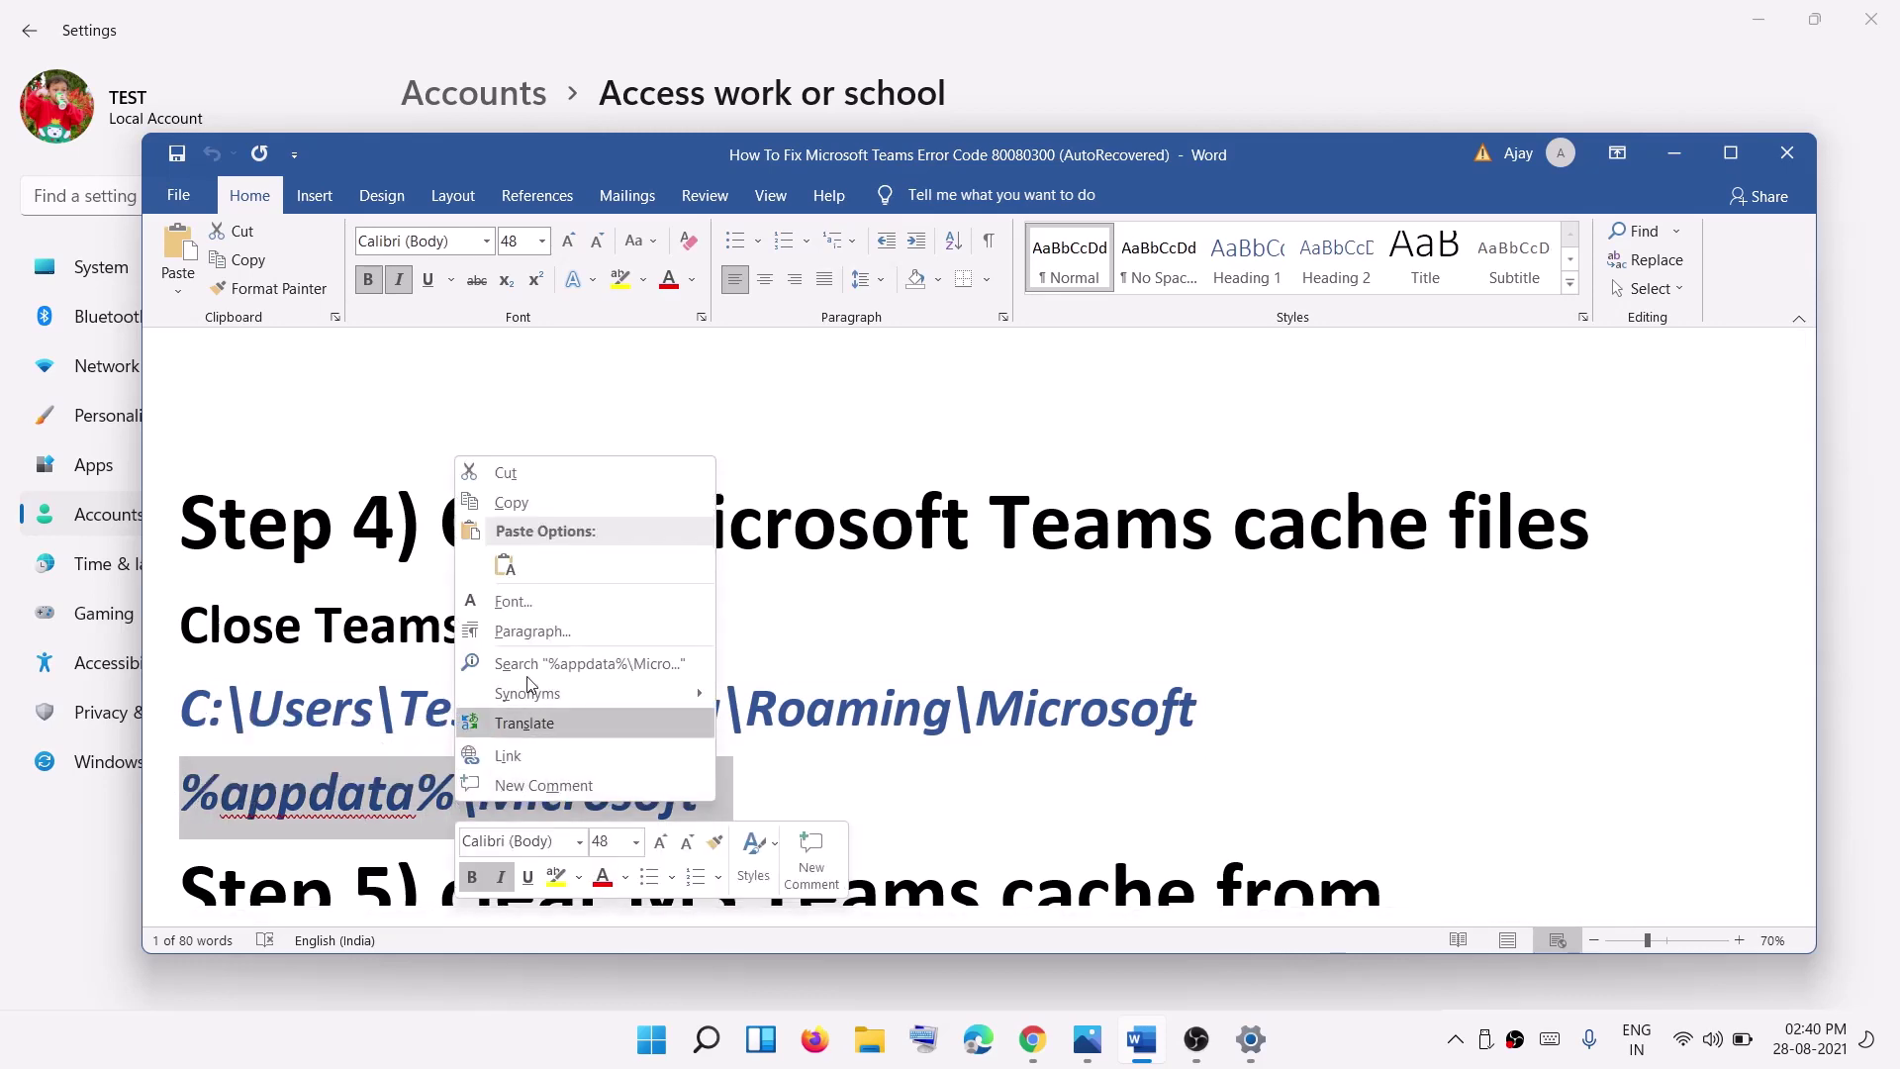
pyautogui.click(531, 502)
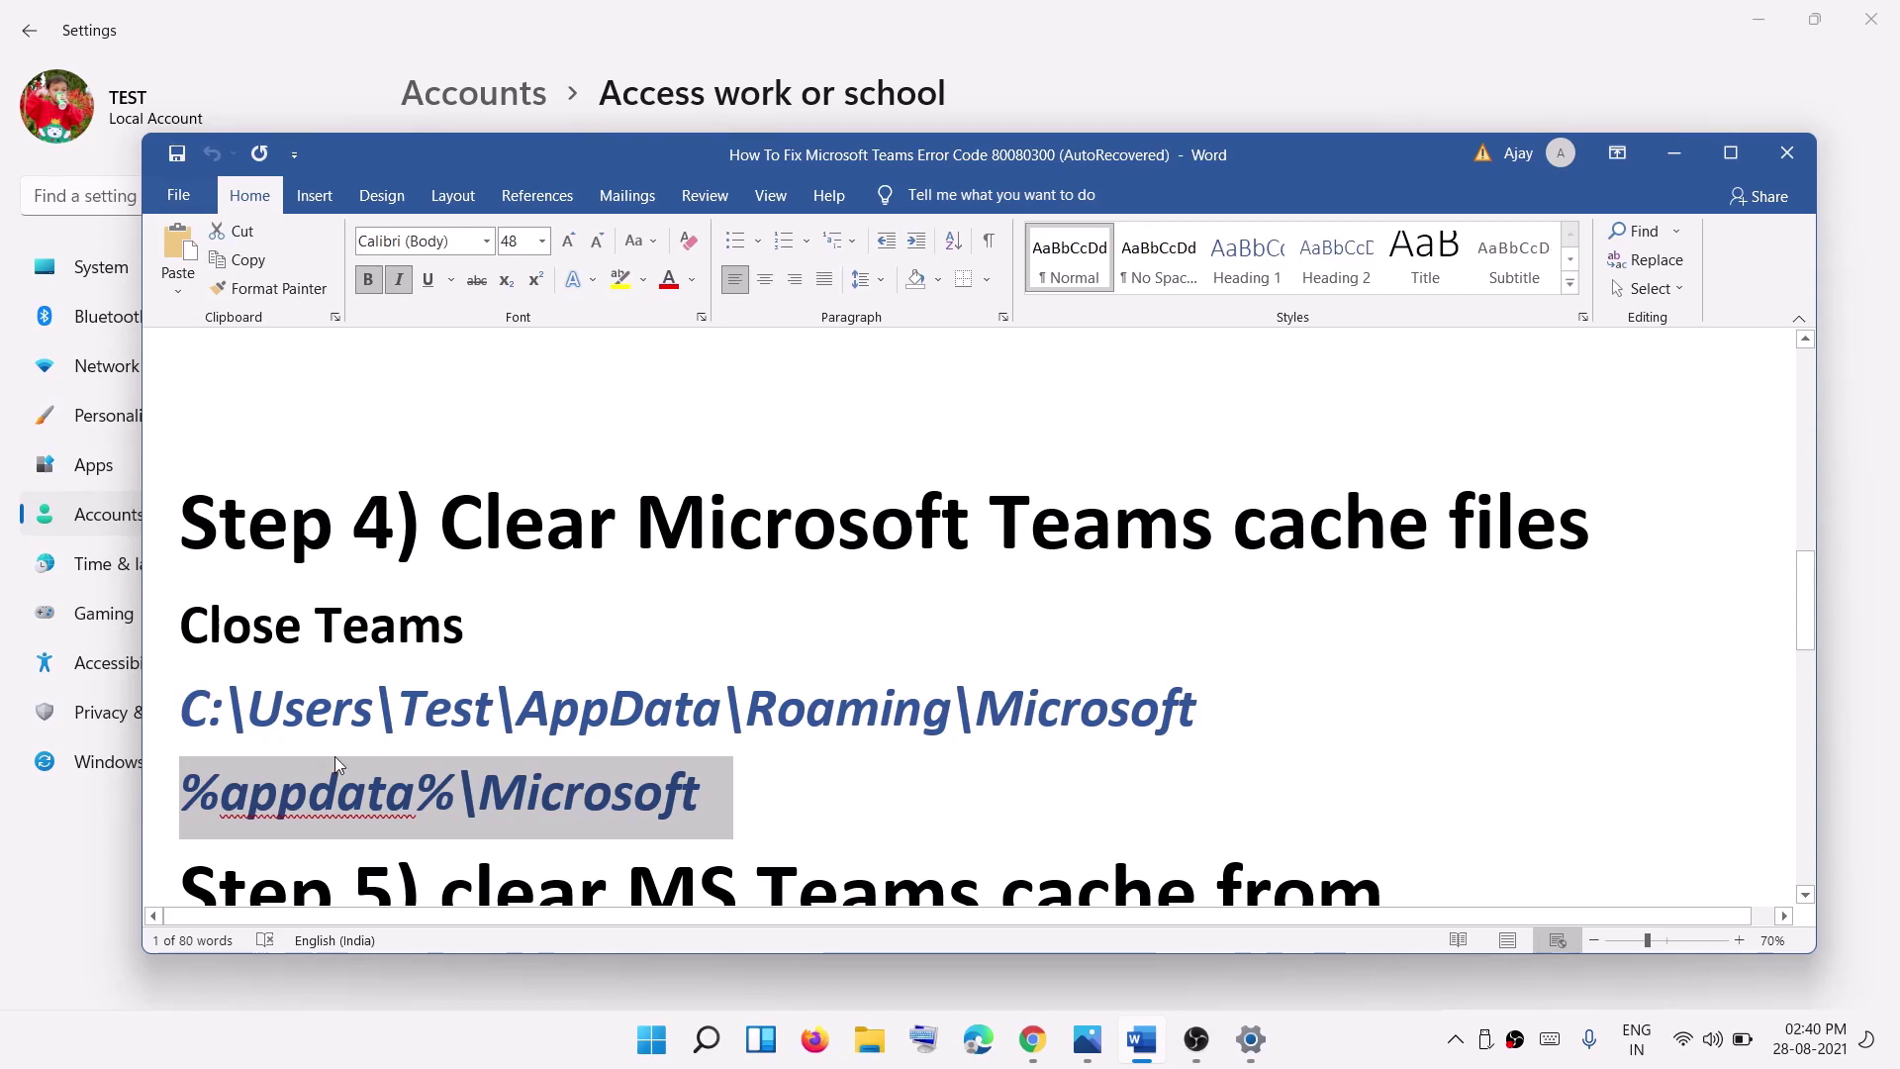
pyautogui.click(706, 1039)
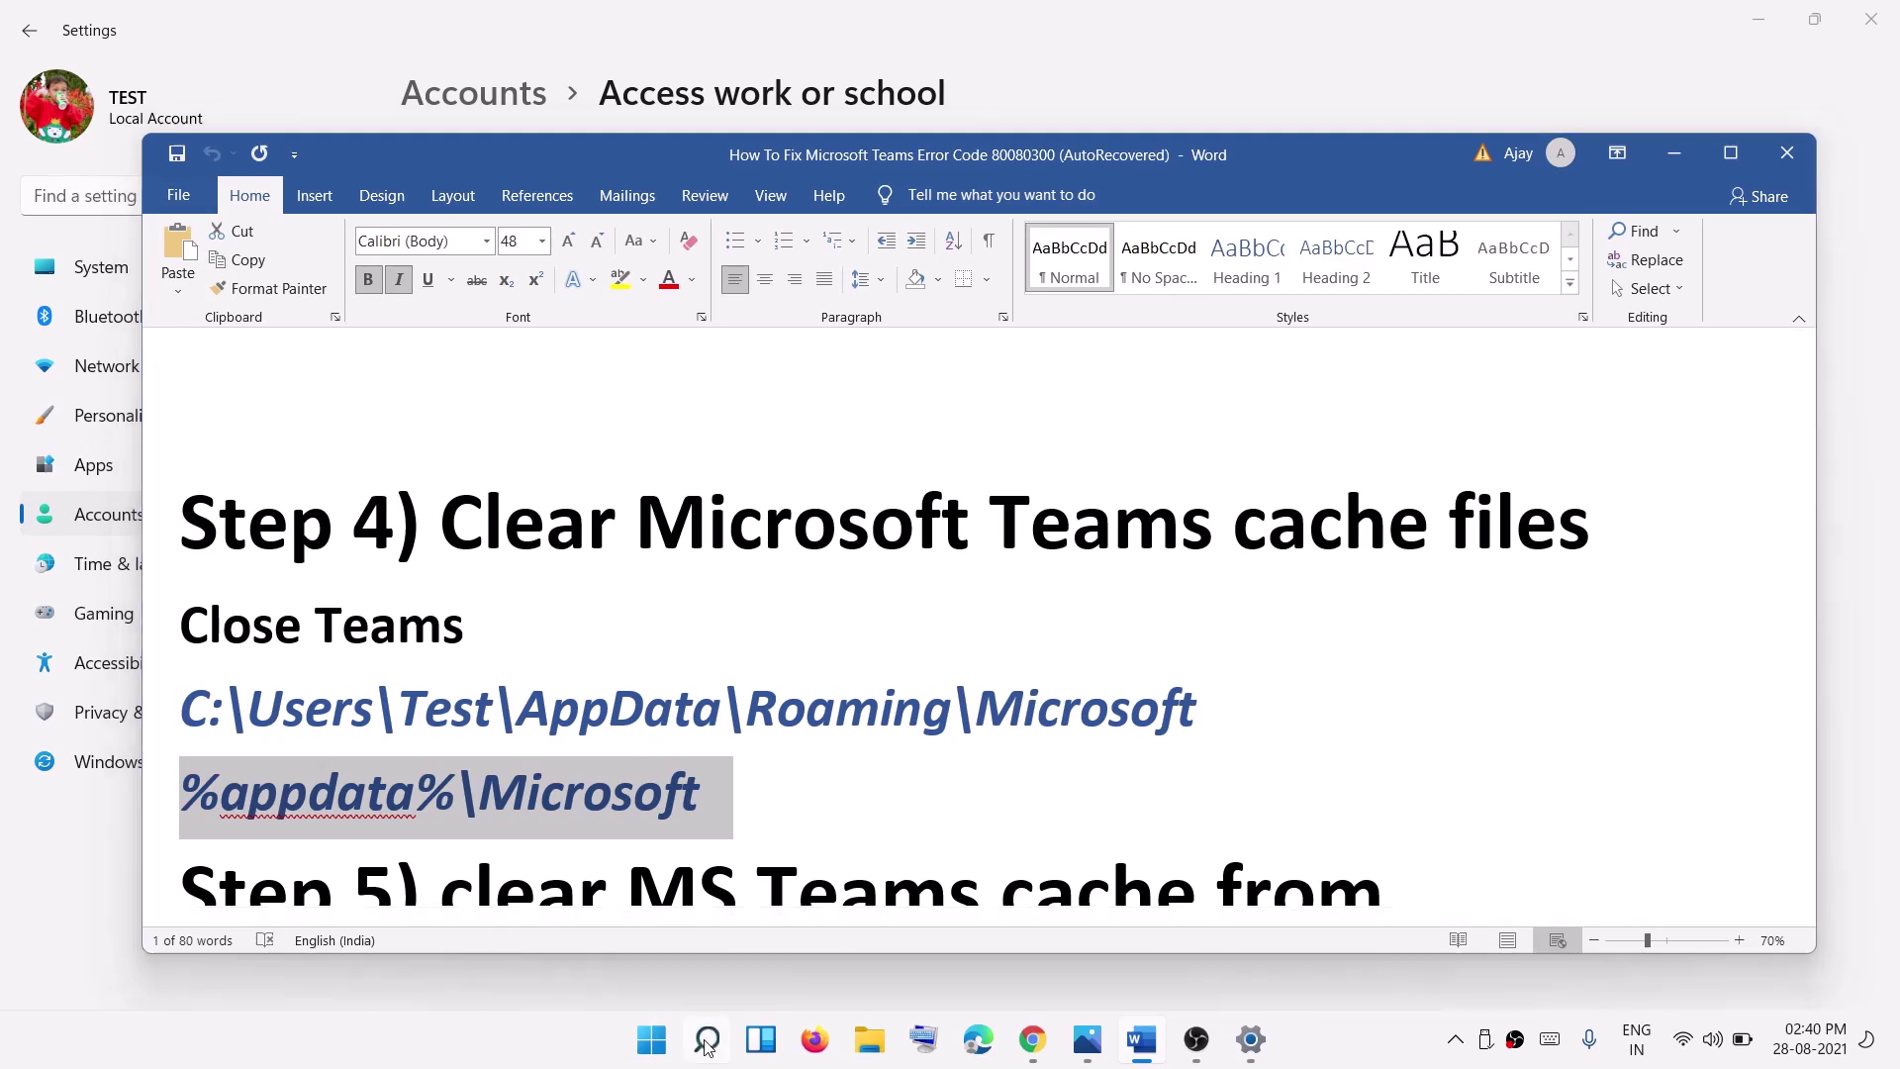
pyautogui.hotkey('ctrl', 'v')
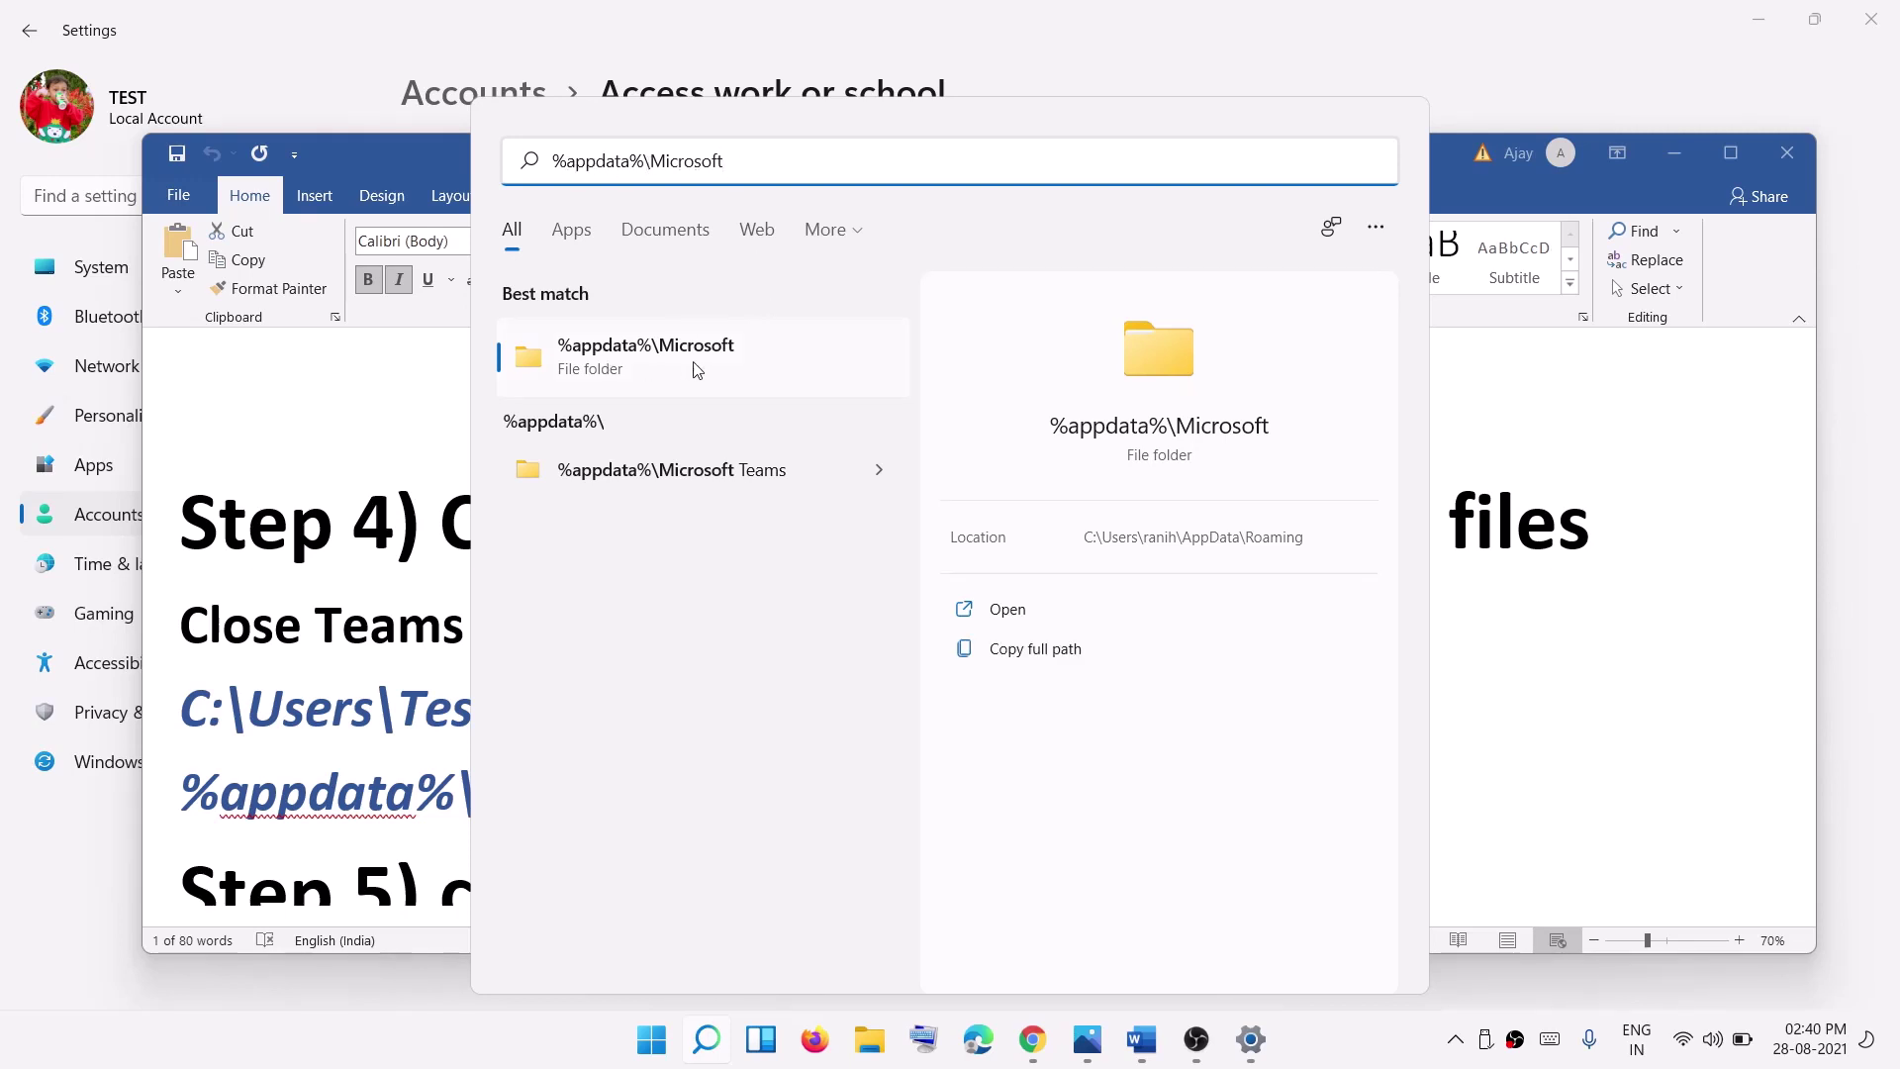
pyautogui.click(648, 373)
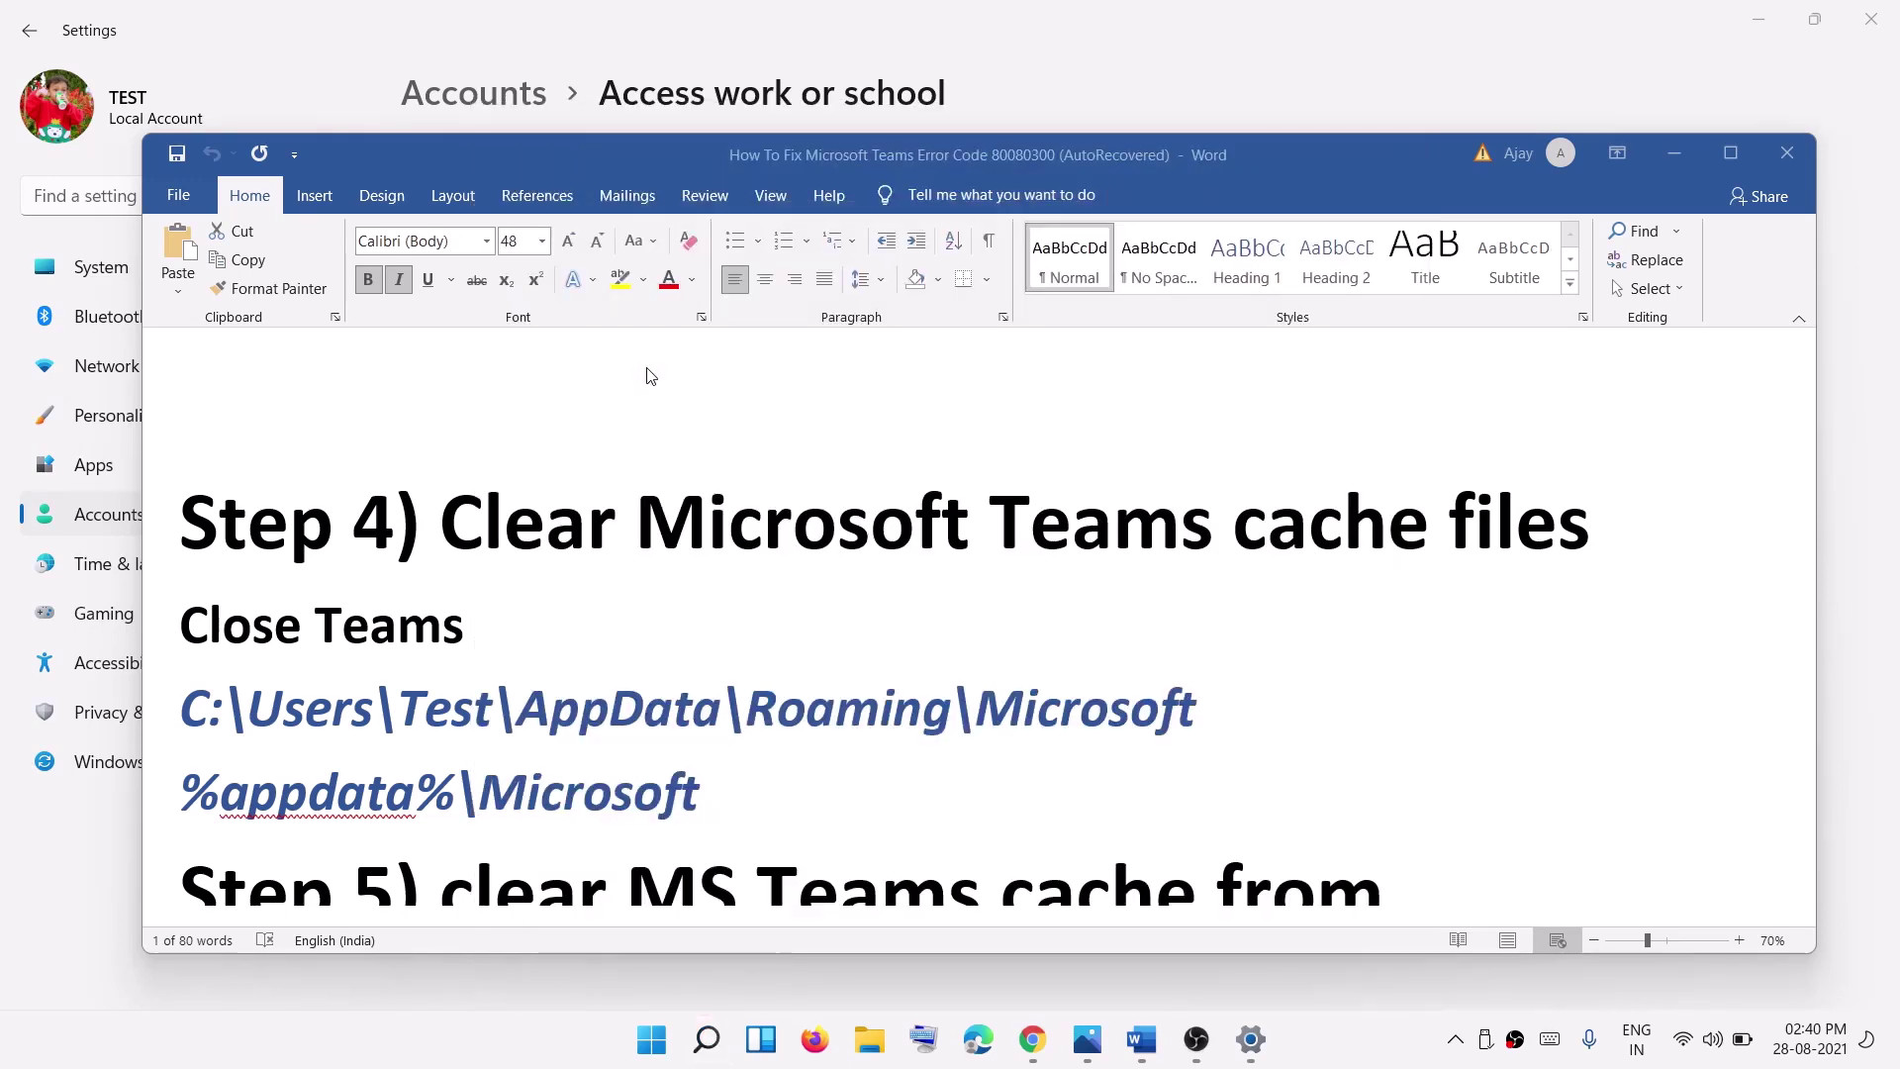
# Step: Delete the Teams folder from the Roaming Microsoft folder and close the File Explorer window
pyautogui.scroll(-1, 297, 797)
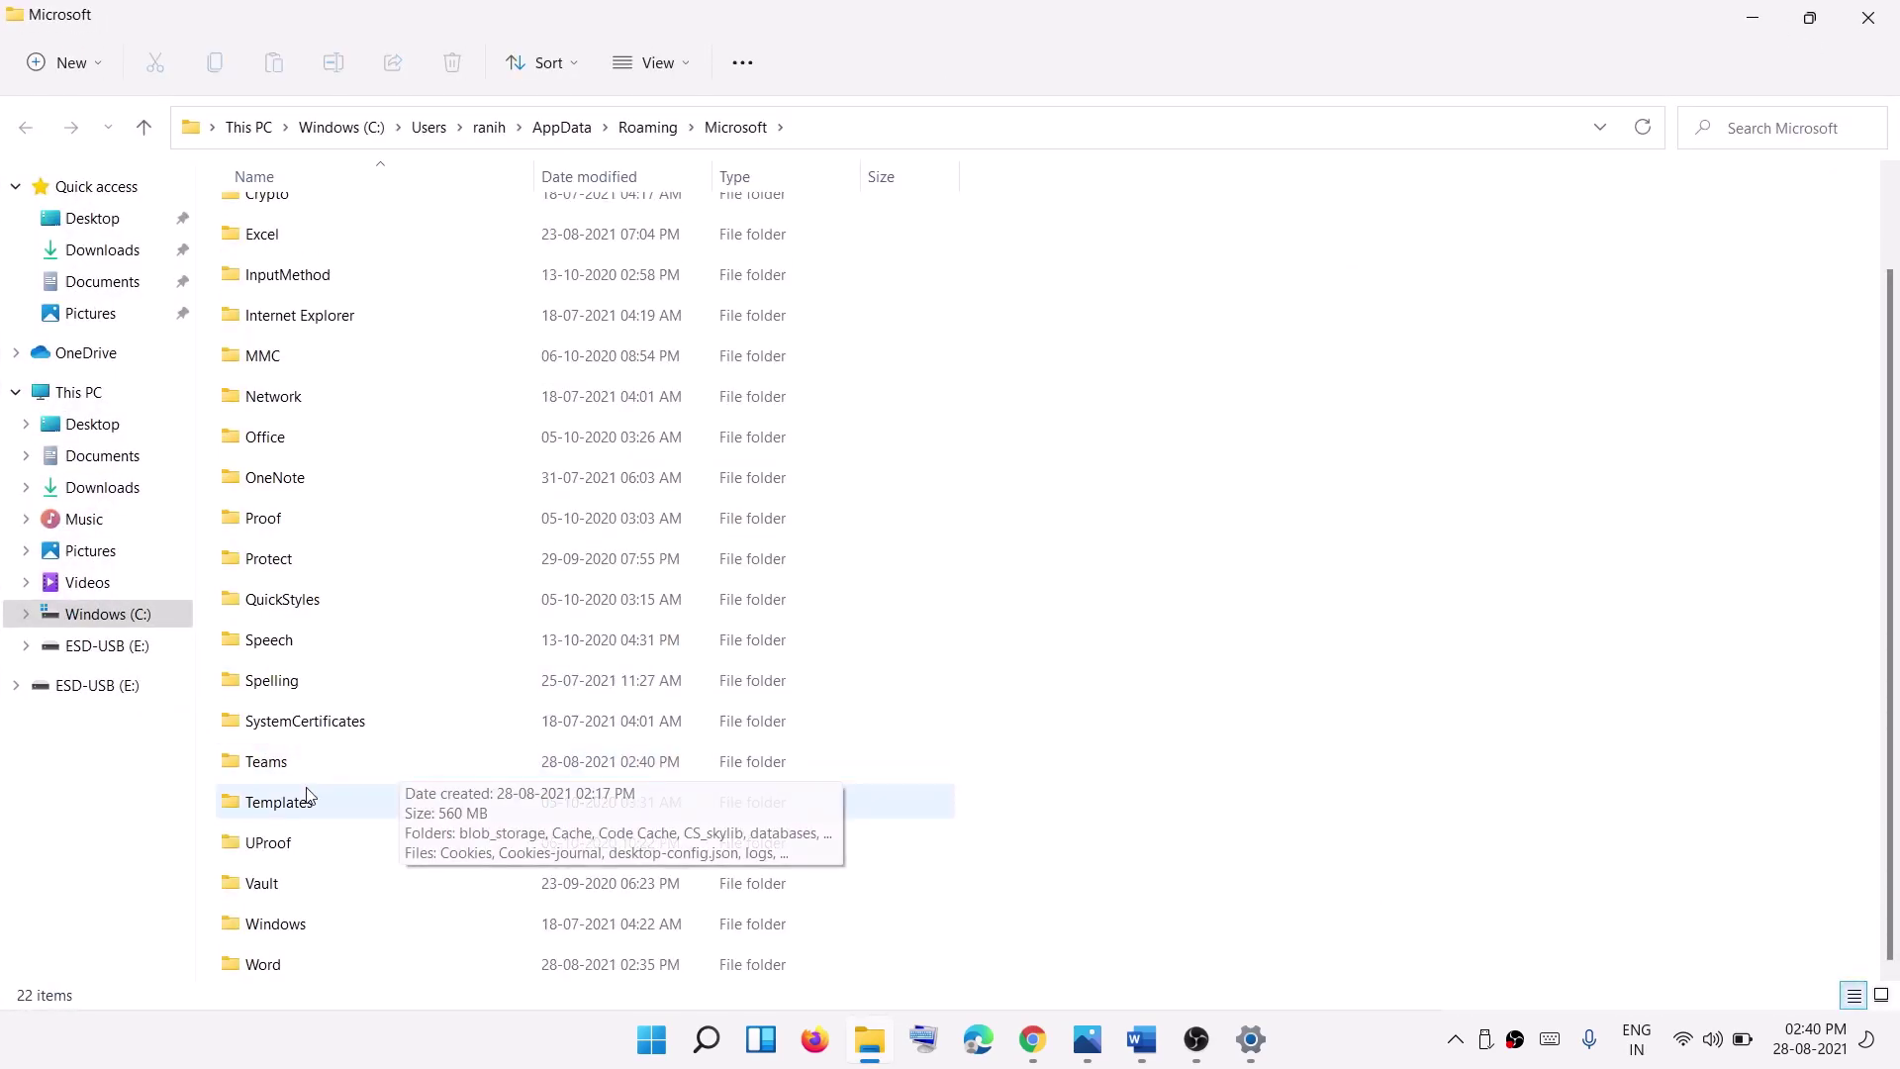
pyautogui.click(260, 767)
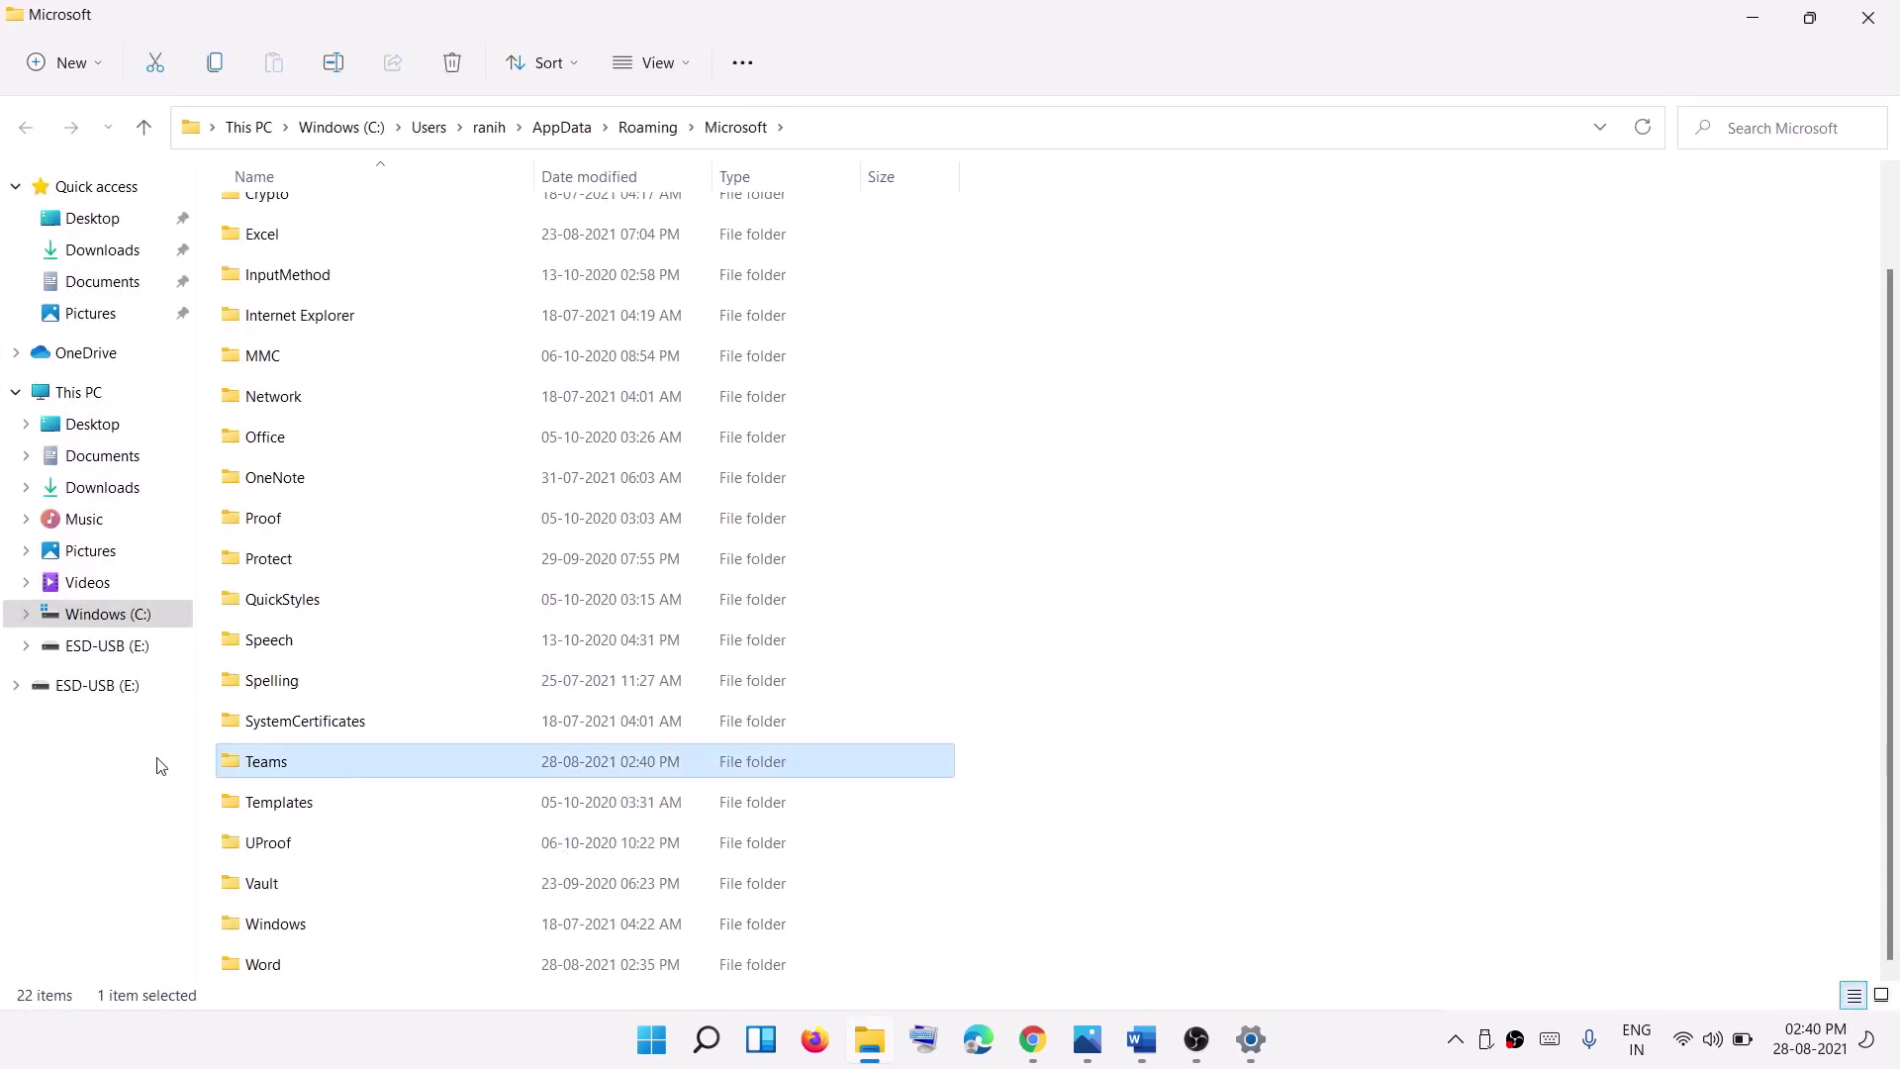
pyautogui.rightClick(270, 770)
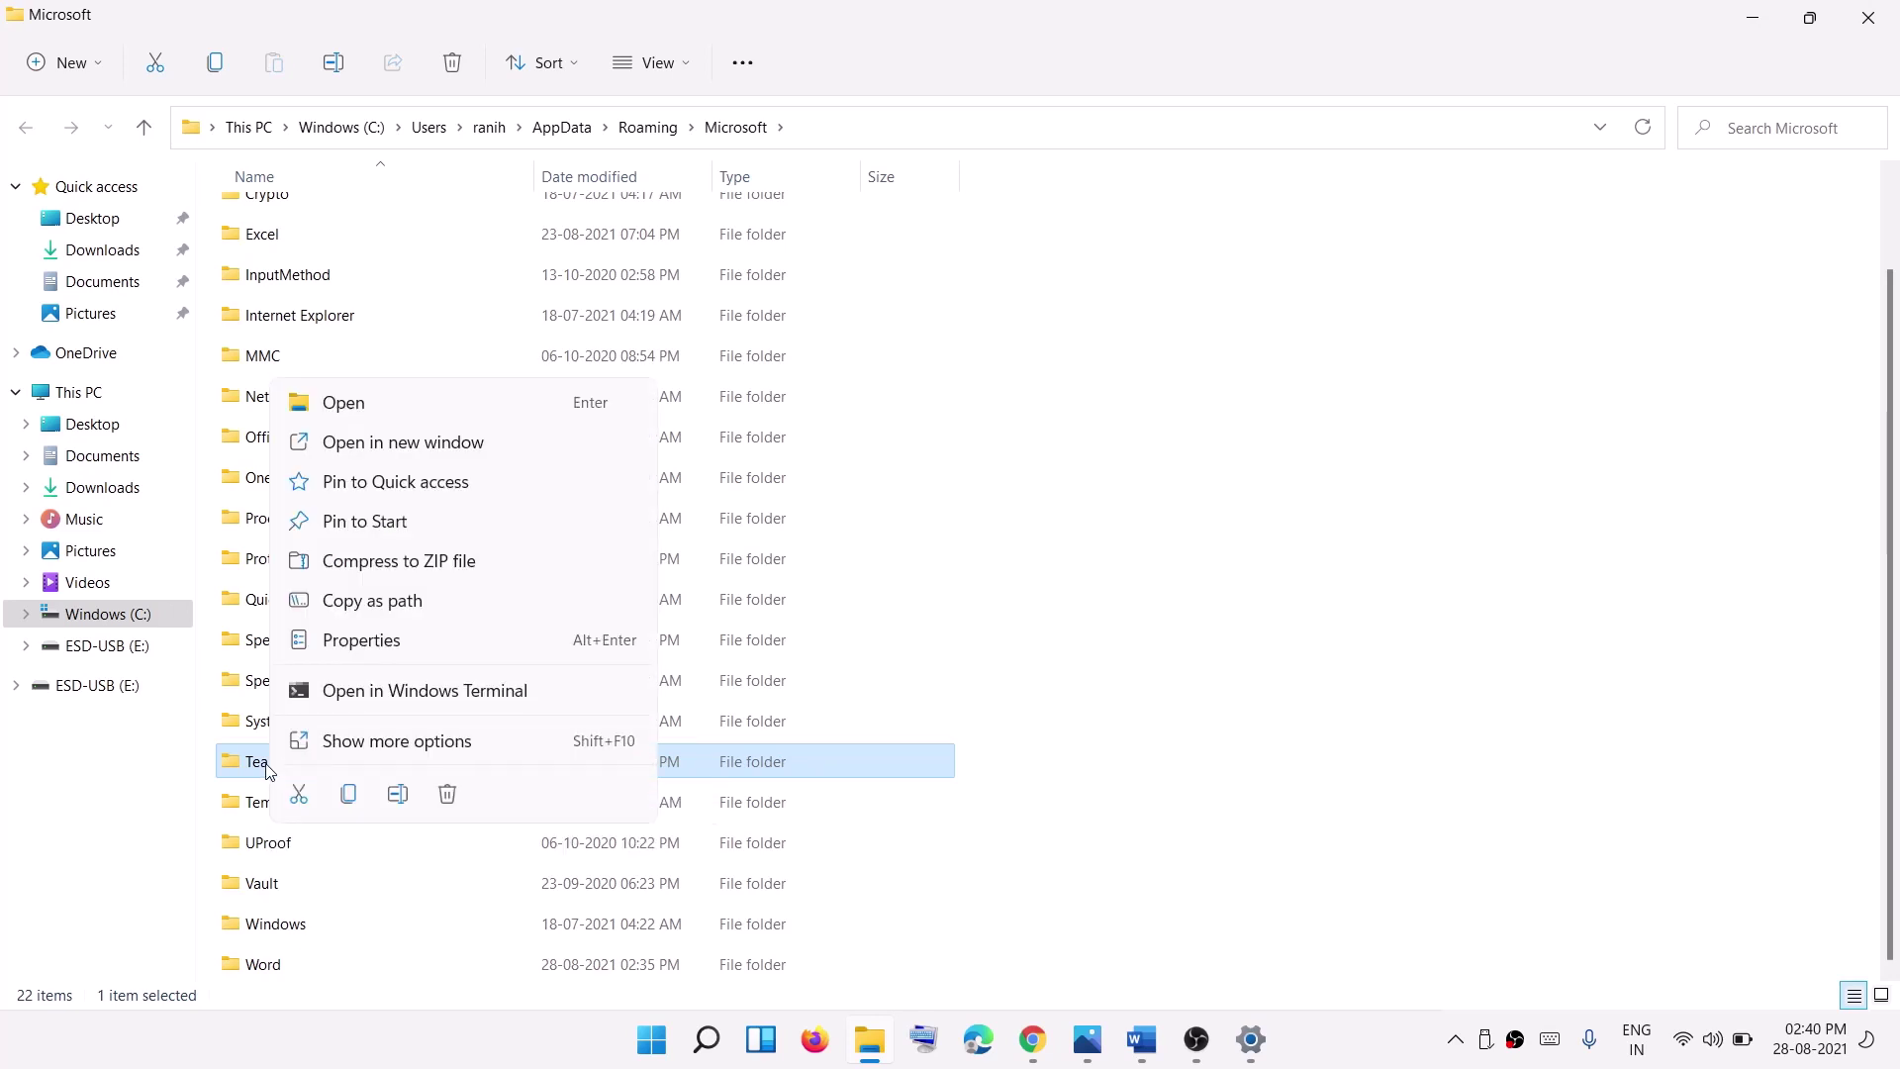
pyautogui.click(370, 752)
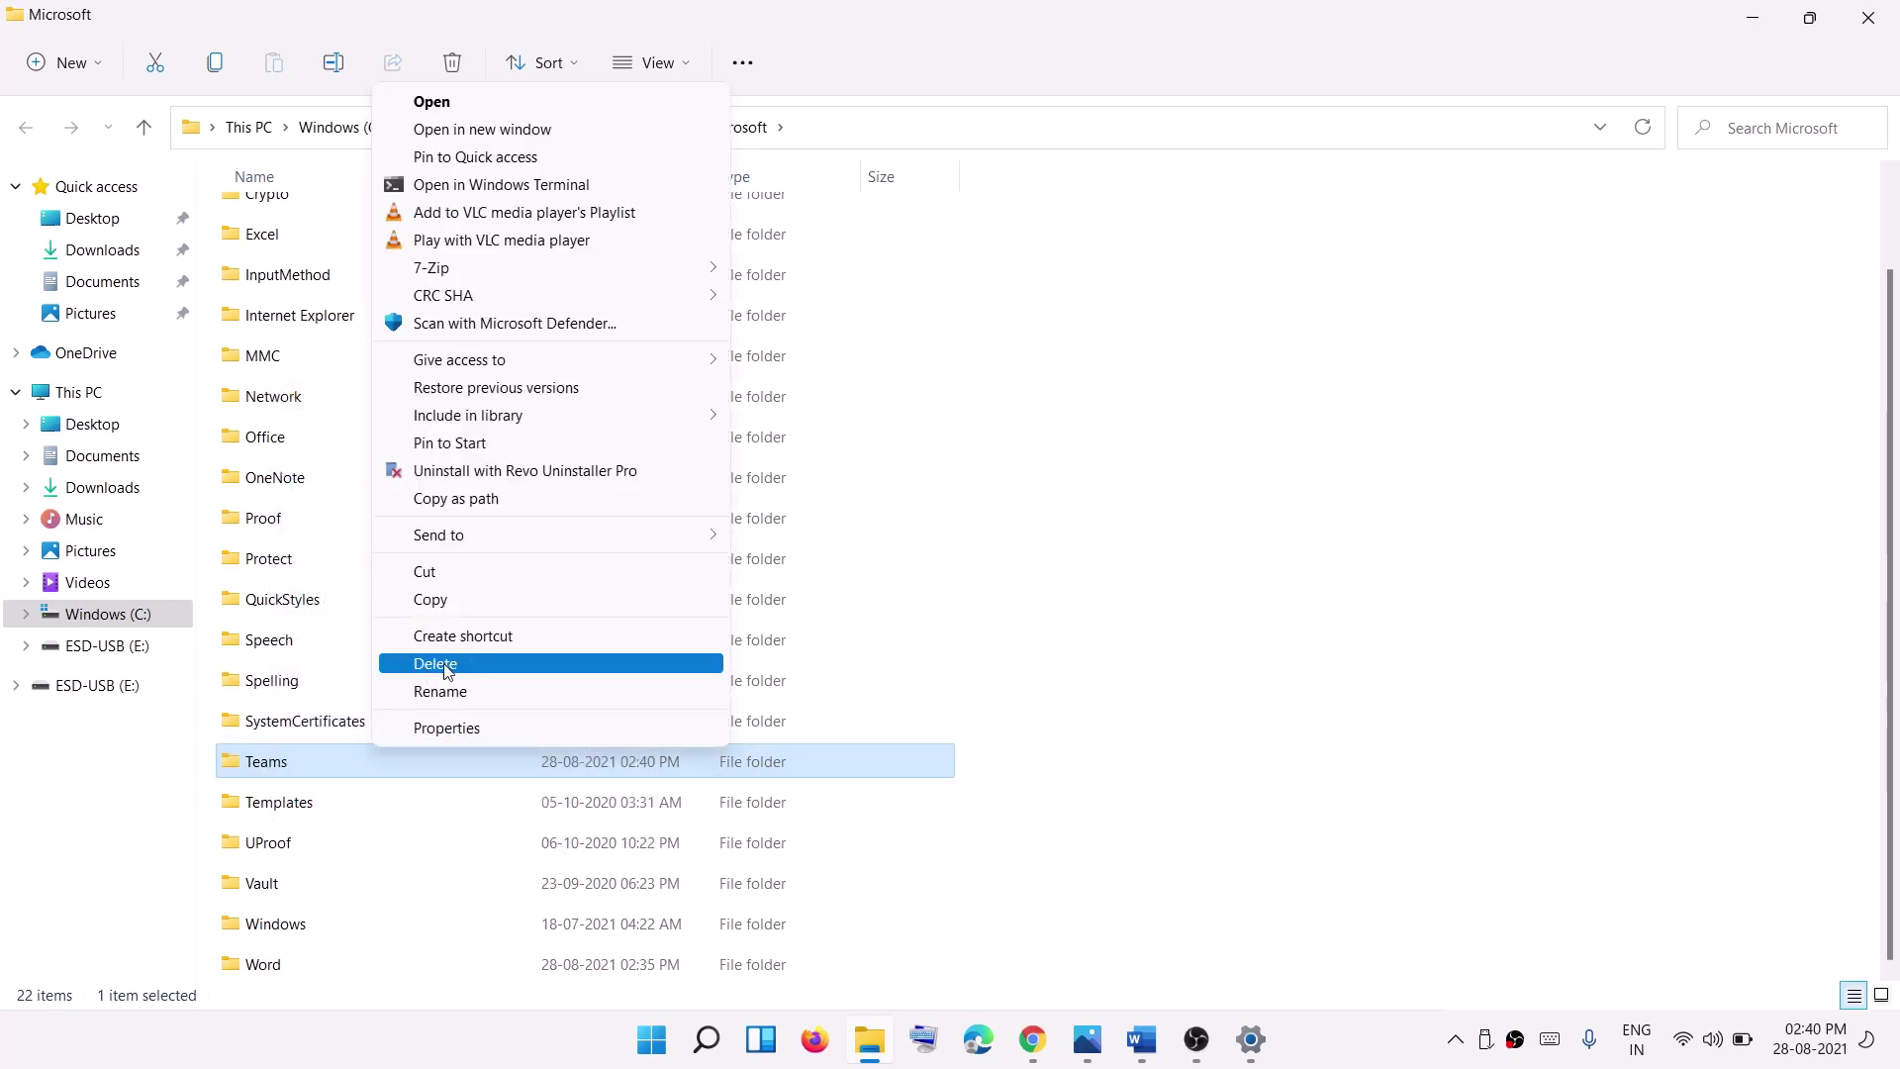
pyautogui.click(448, 668)
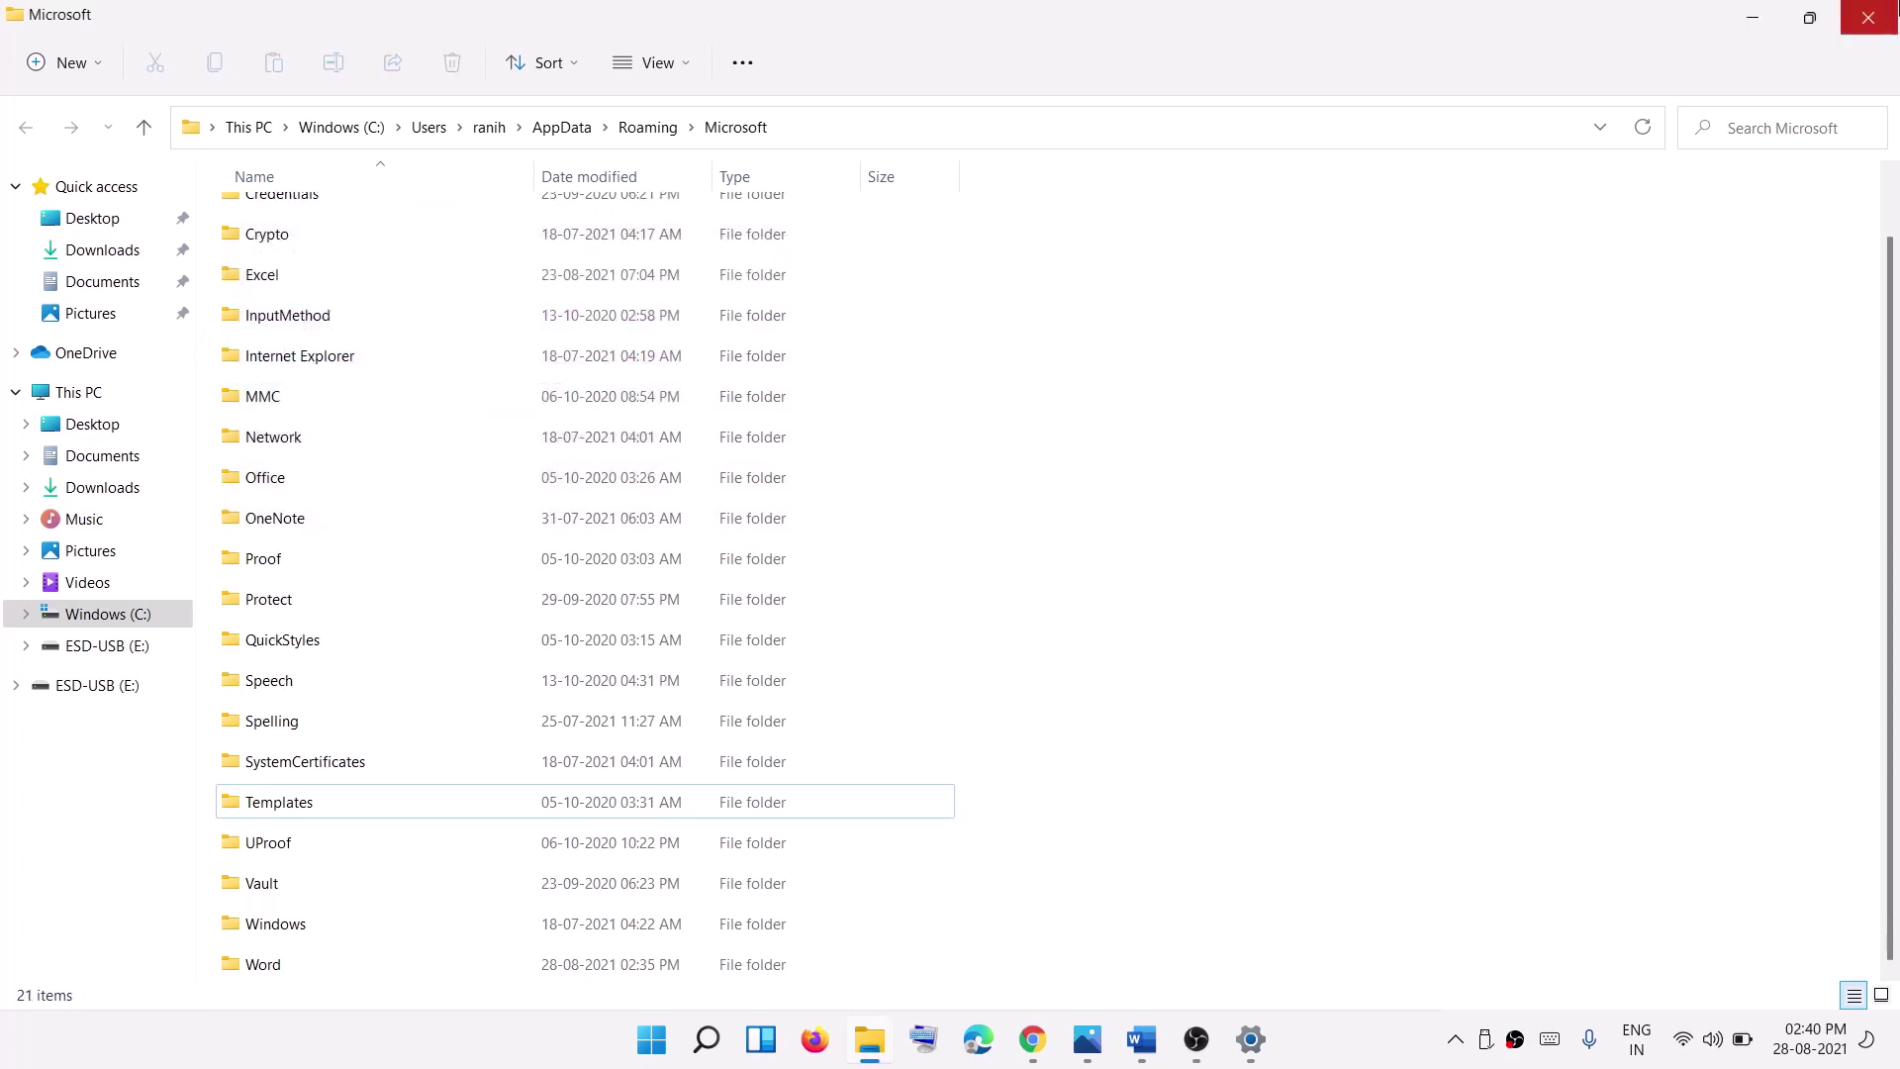
pyautogui.click(1868, 17)
# Step: Search Windows for "teams" and launch the Microsoft Teams app again
pyautogui.click(651, 1041)
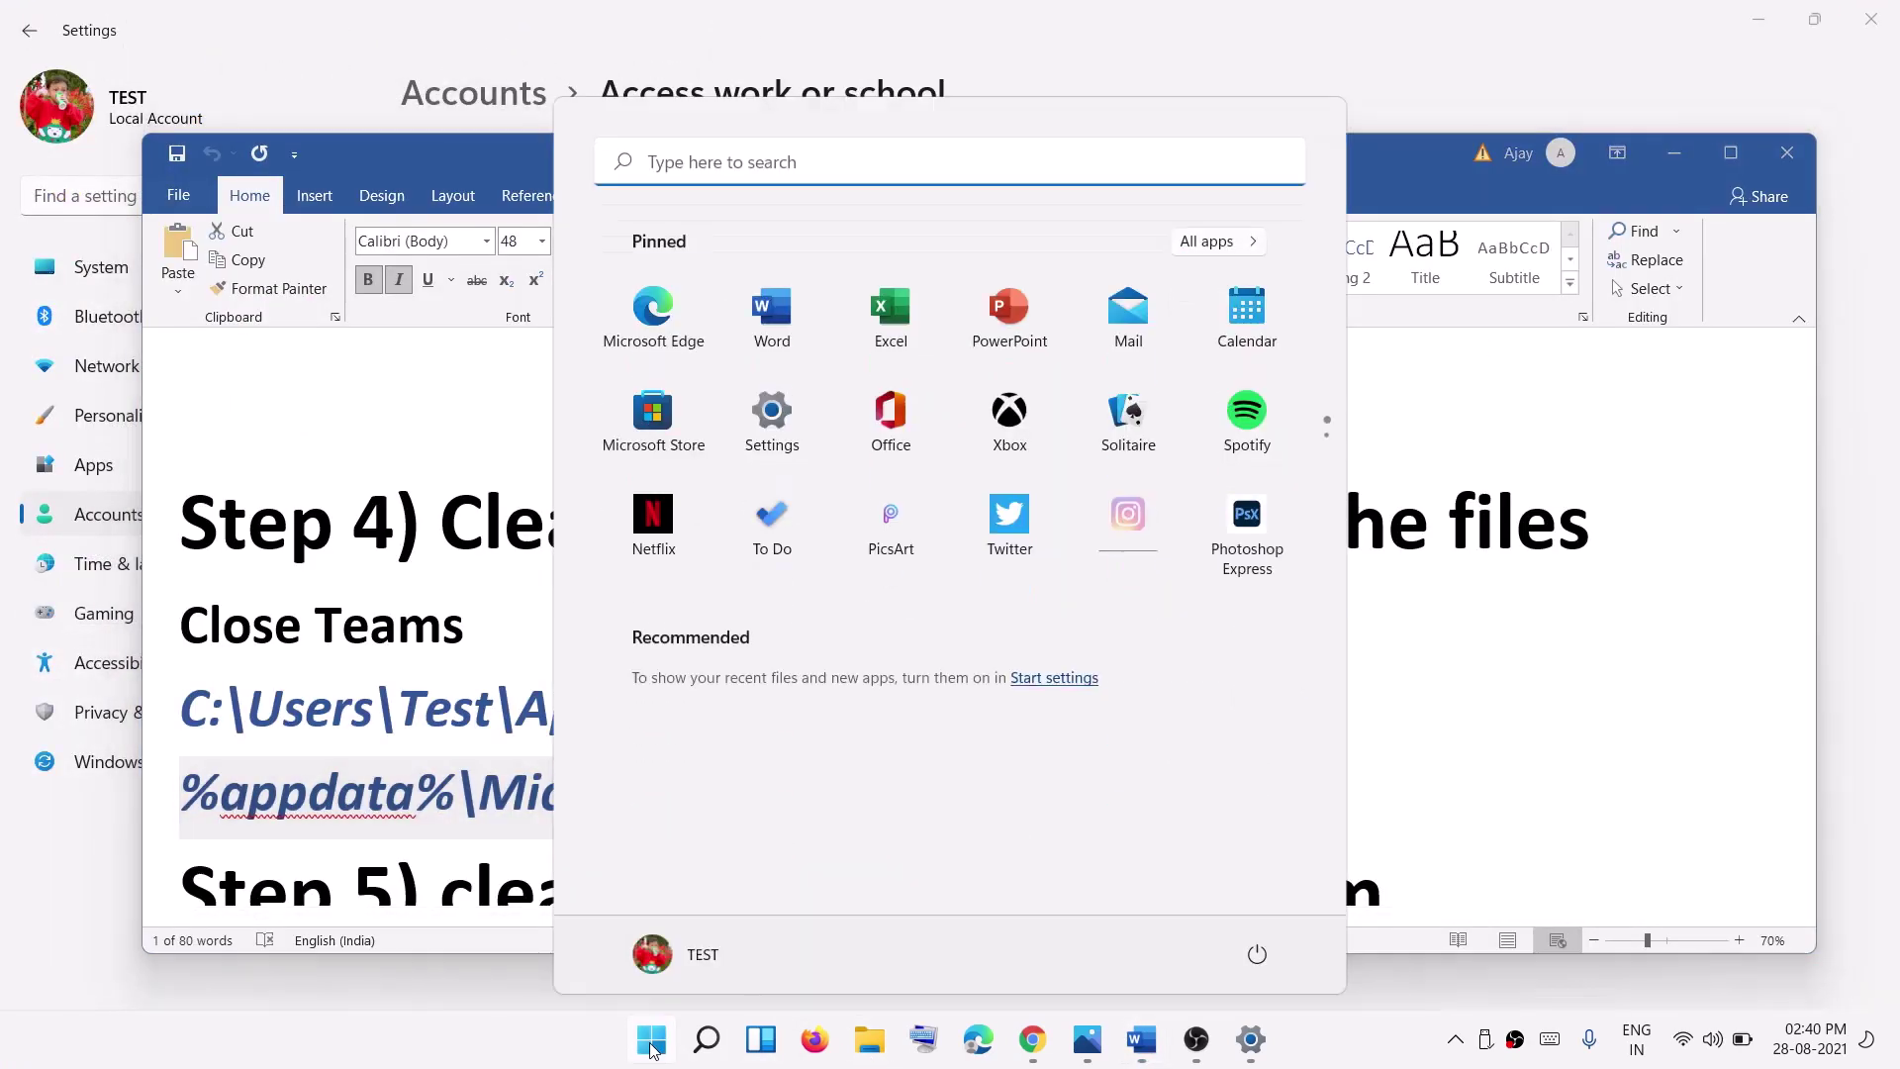
pyautogui.write('teams')
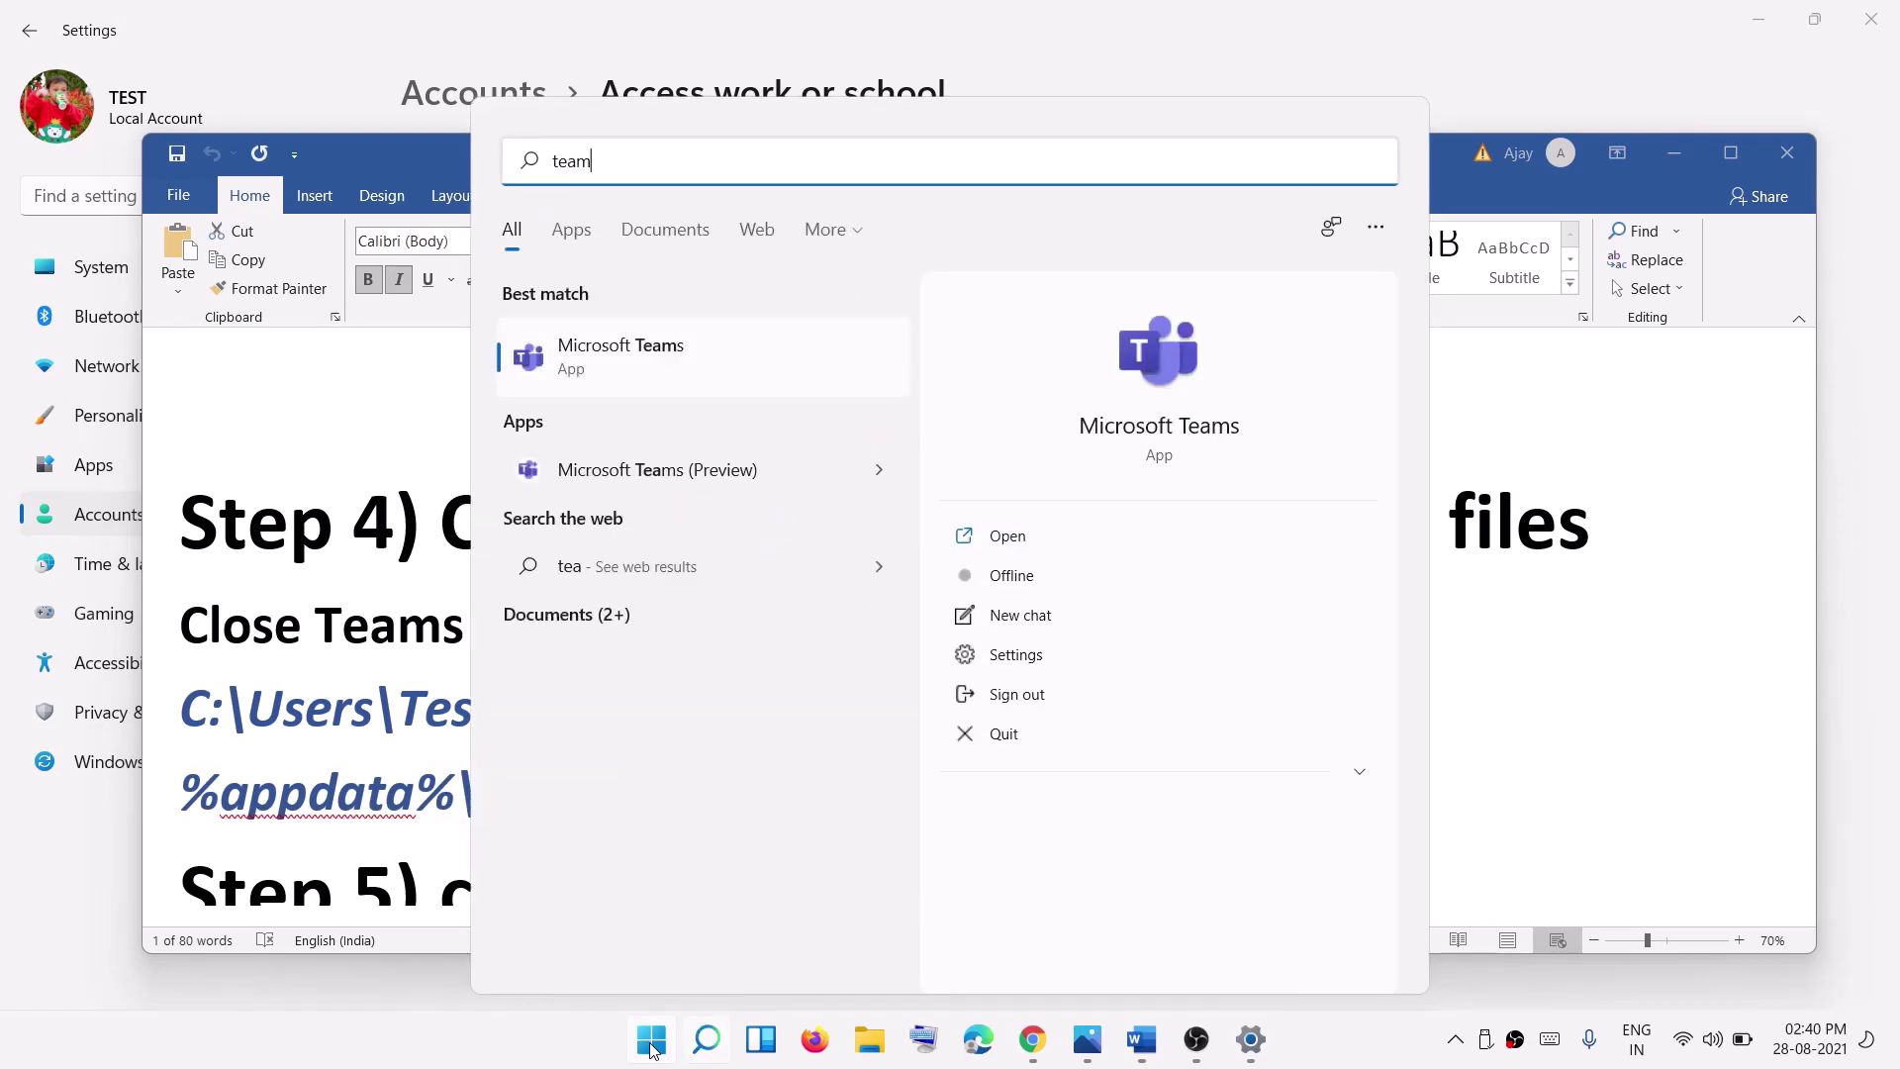
pyautogui.click(600, 369)
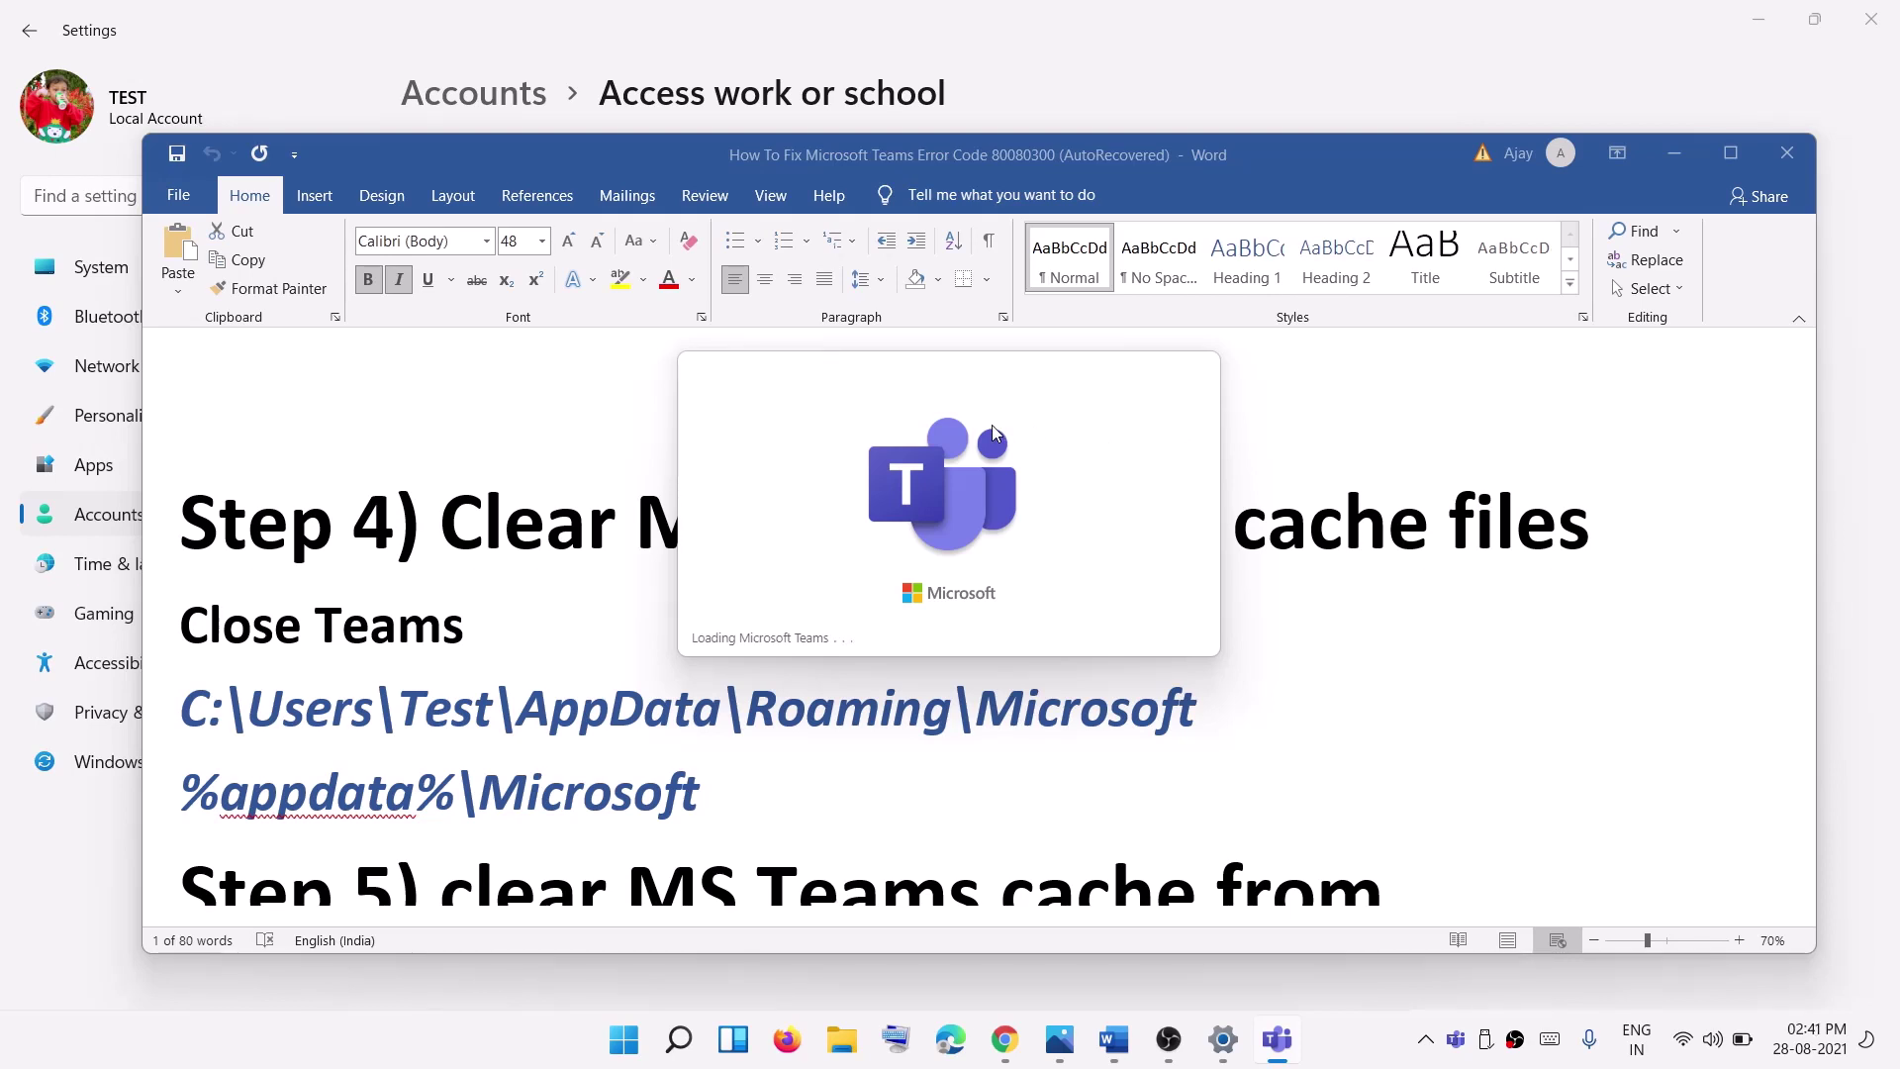
# Step: View Step 5 in the Word guide about clearing the MS Teams cache, highlighting "credentials manager"
pyautogui.tripleClick(725, 792)
pyautogui.scroll(-4, 581, 660)
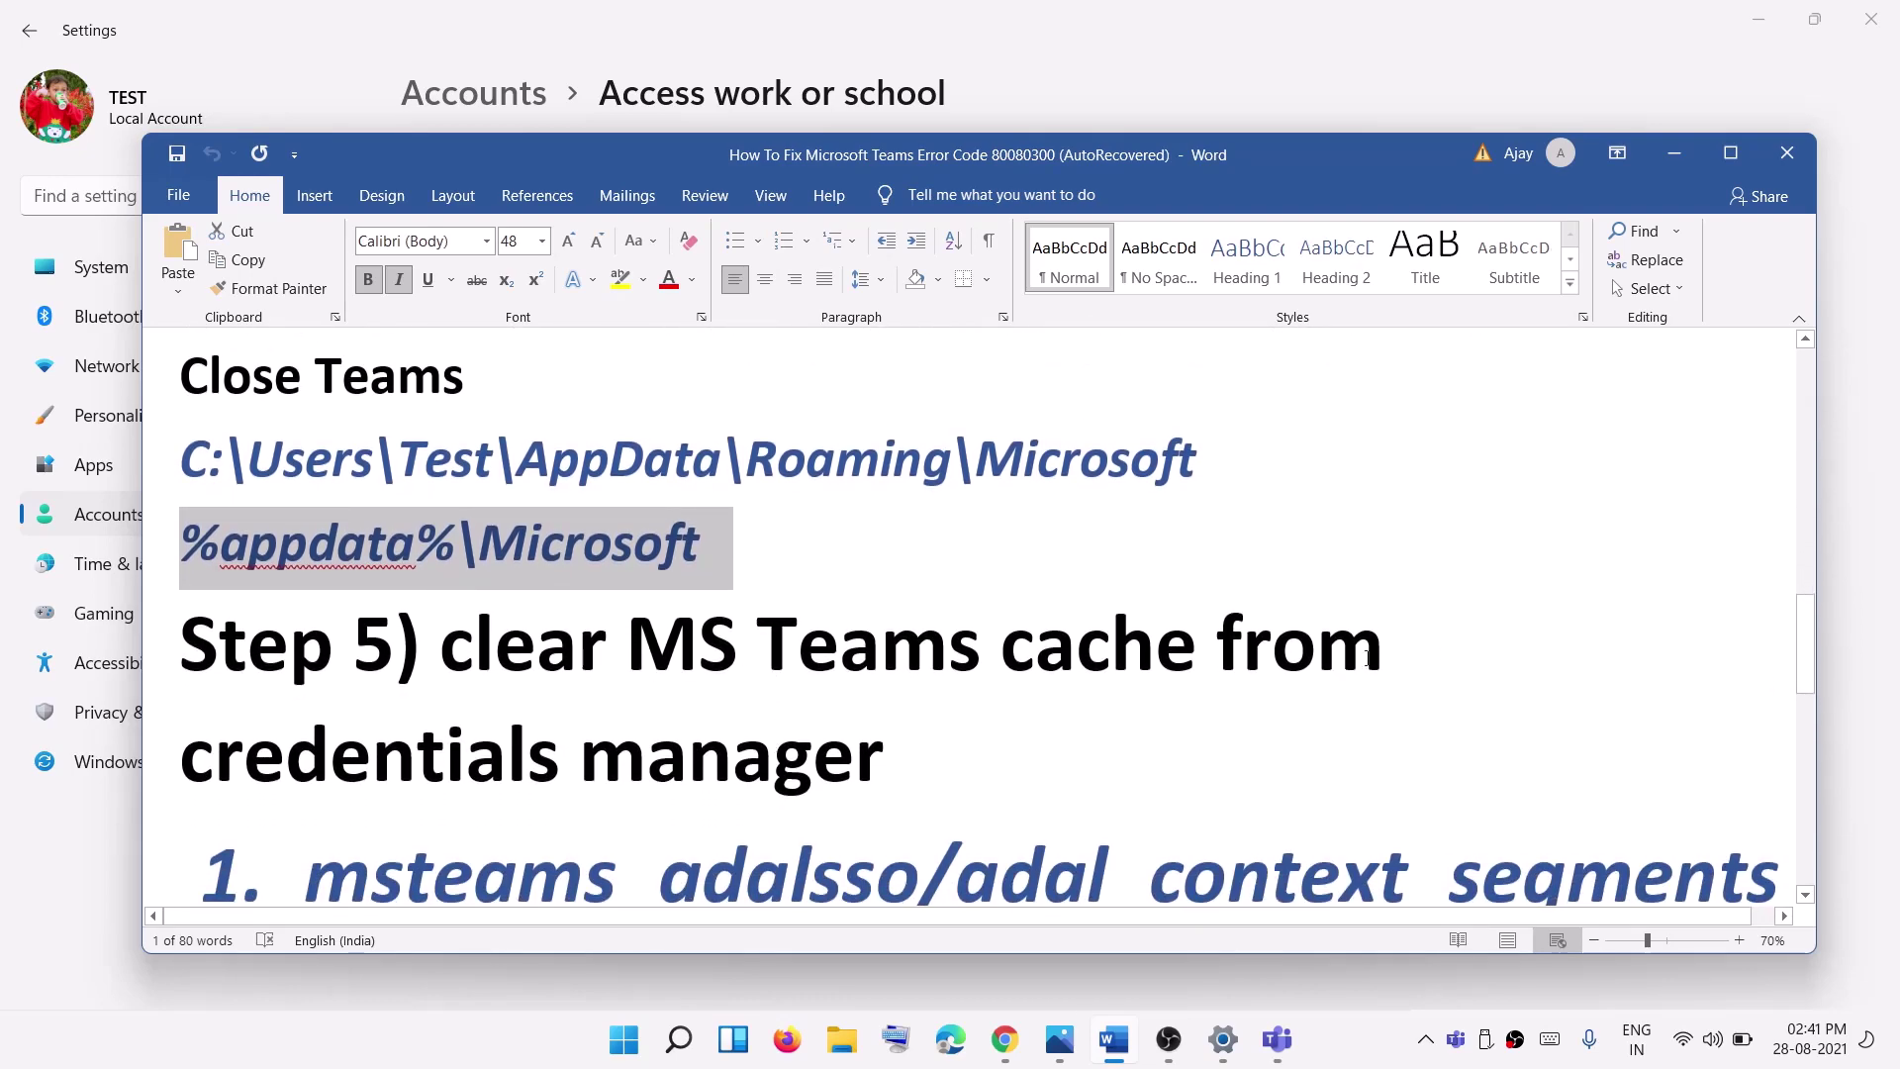
pyautogui.moveTo(330, 739); pyautogui.dragTo(779, 772)
pyautogui.scroll(-3, 779, 771)
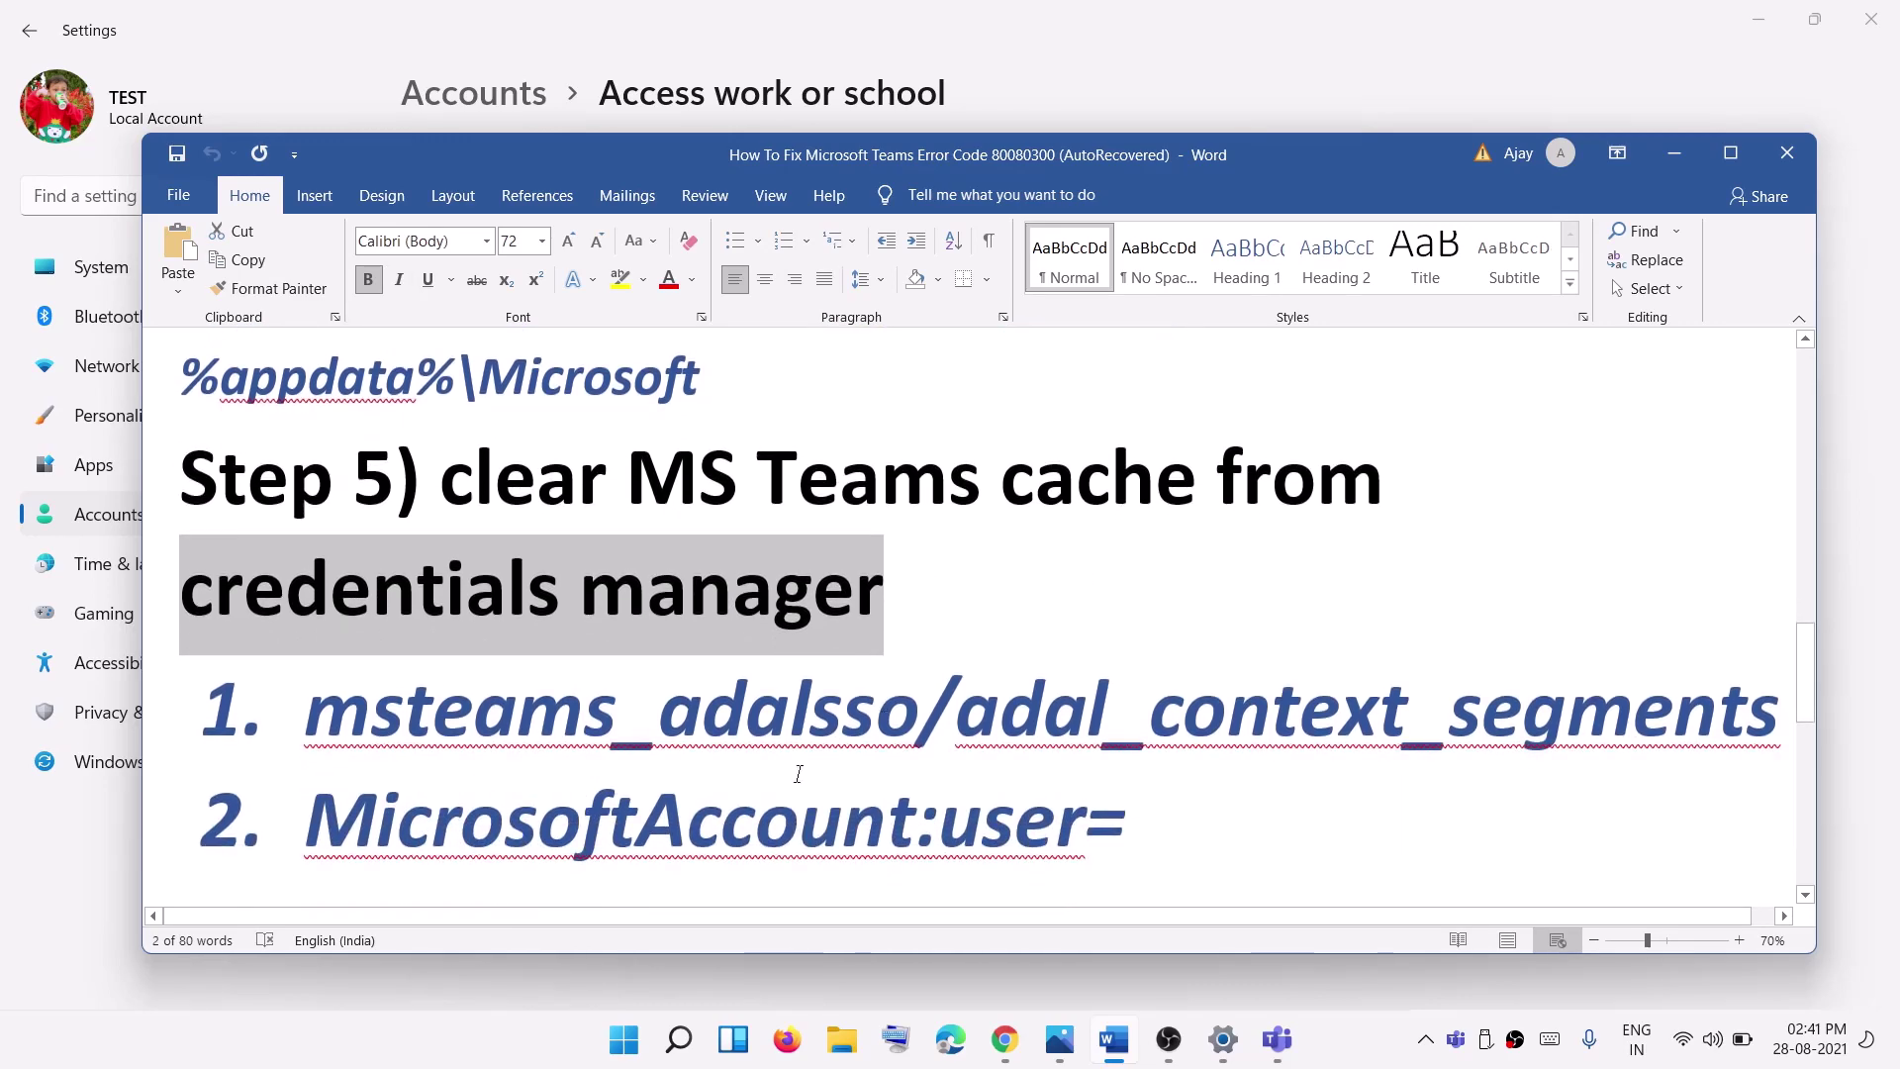
# Step: Search Windows for "cred", open Credential Manager, and display the Windows Credentials
pyautogui.click(628, 1038)
pyautogui.write('cr')
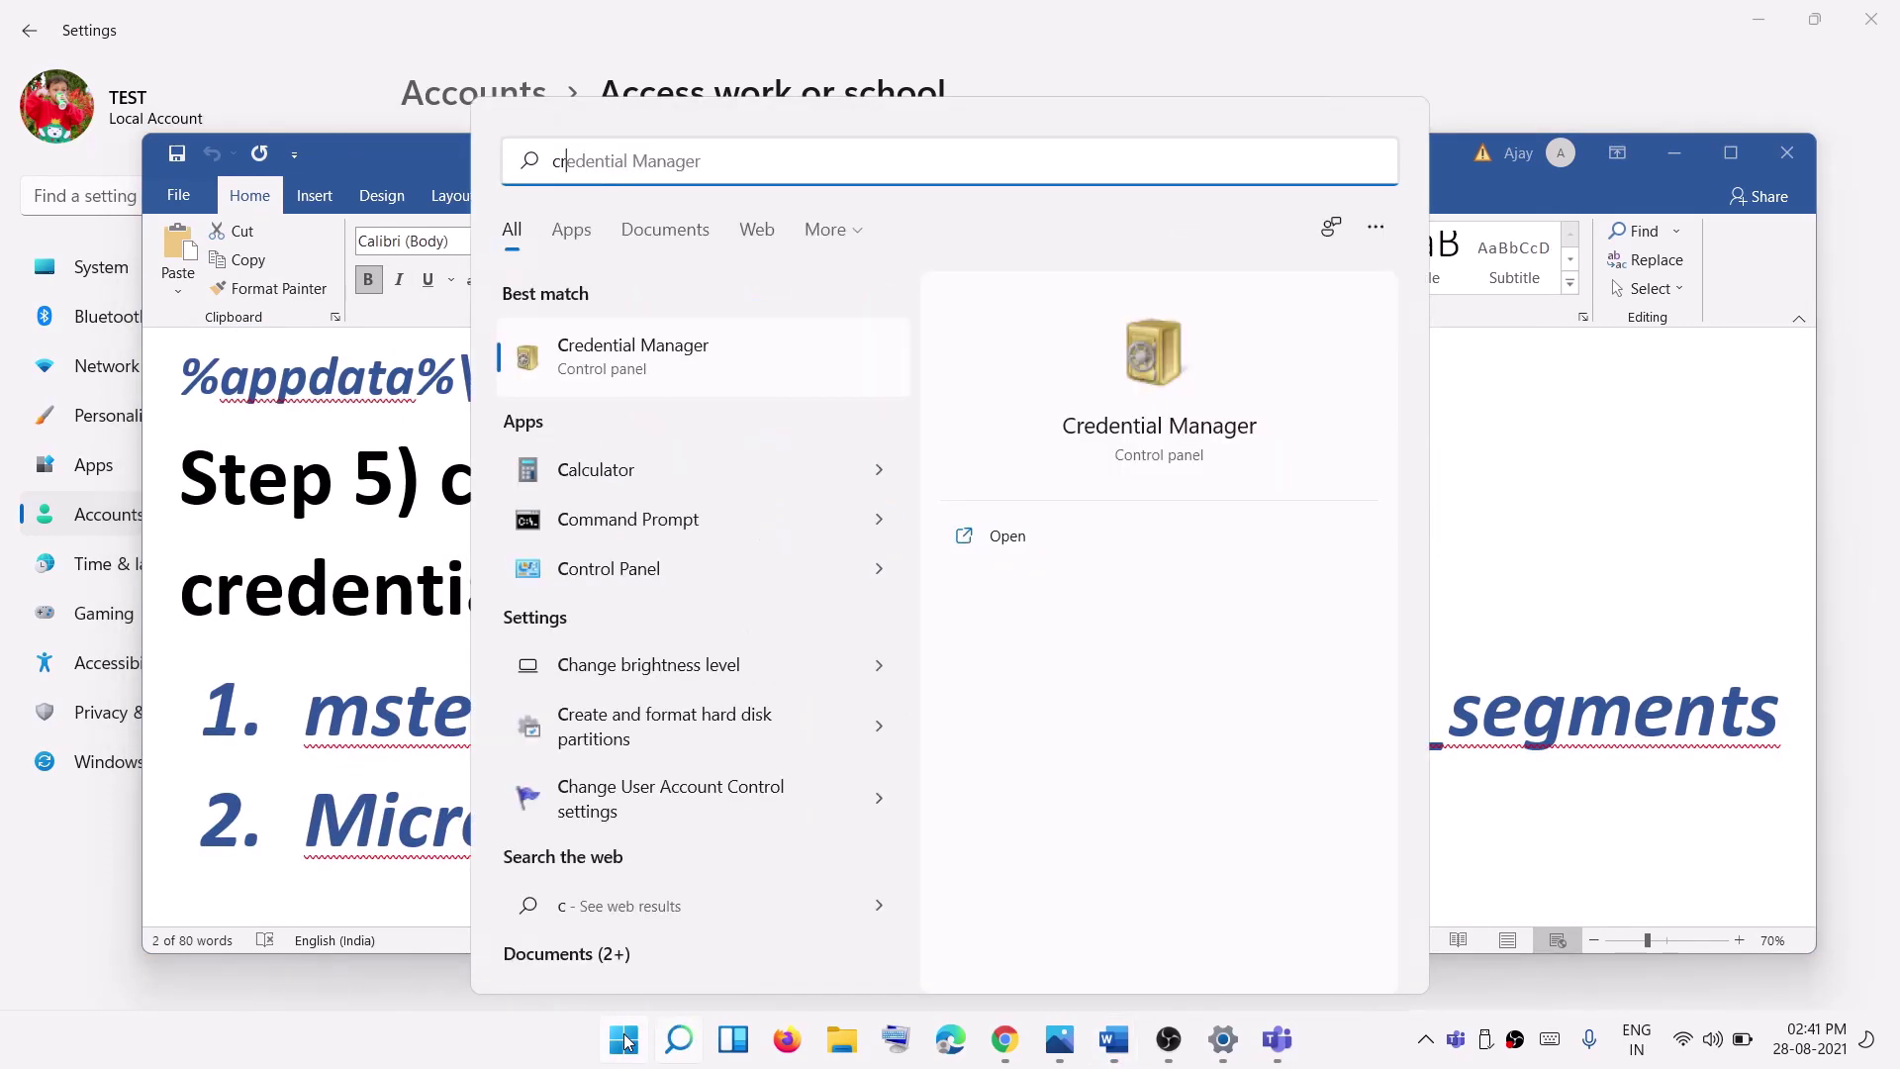
pyautogui.write('ed')
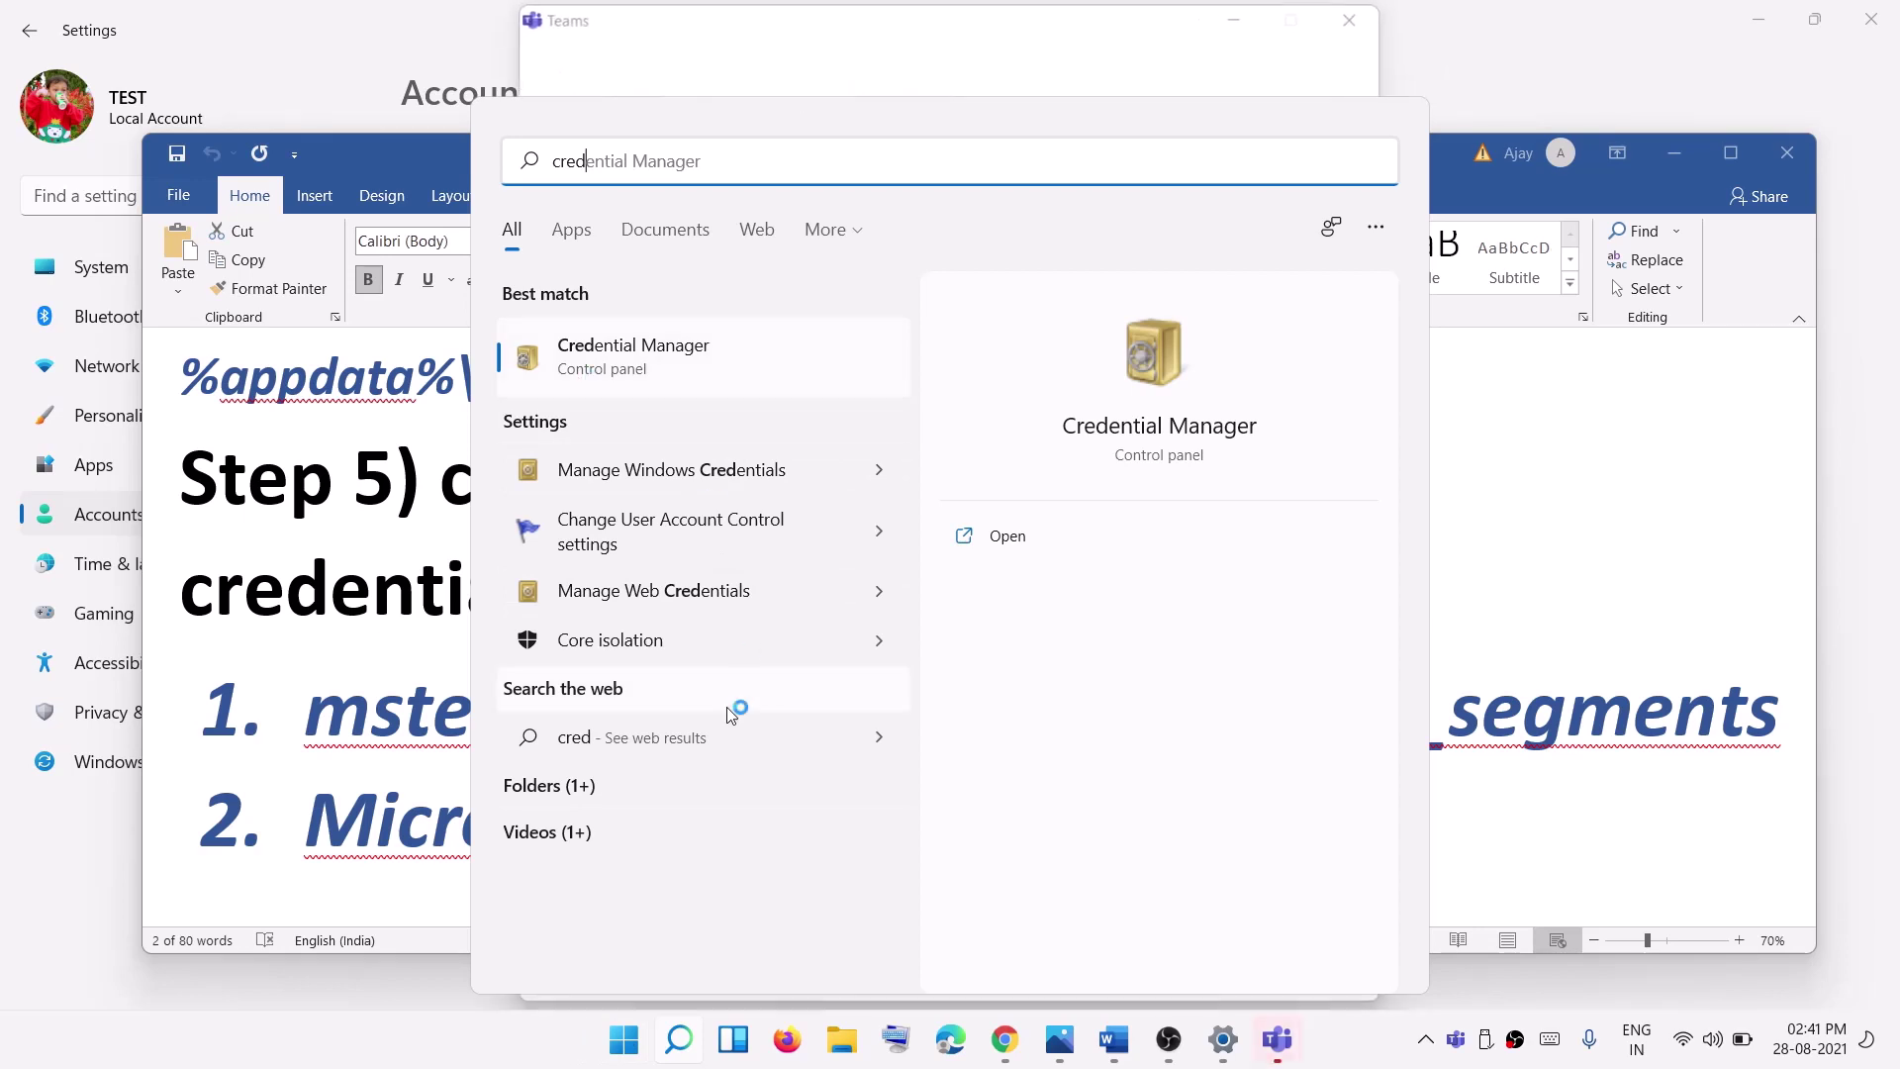
pyautogui.click(628, 355)
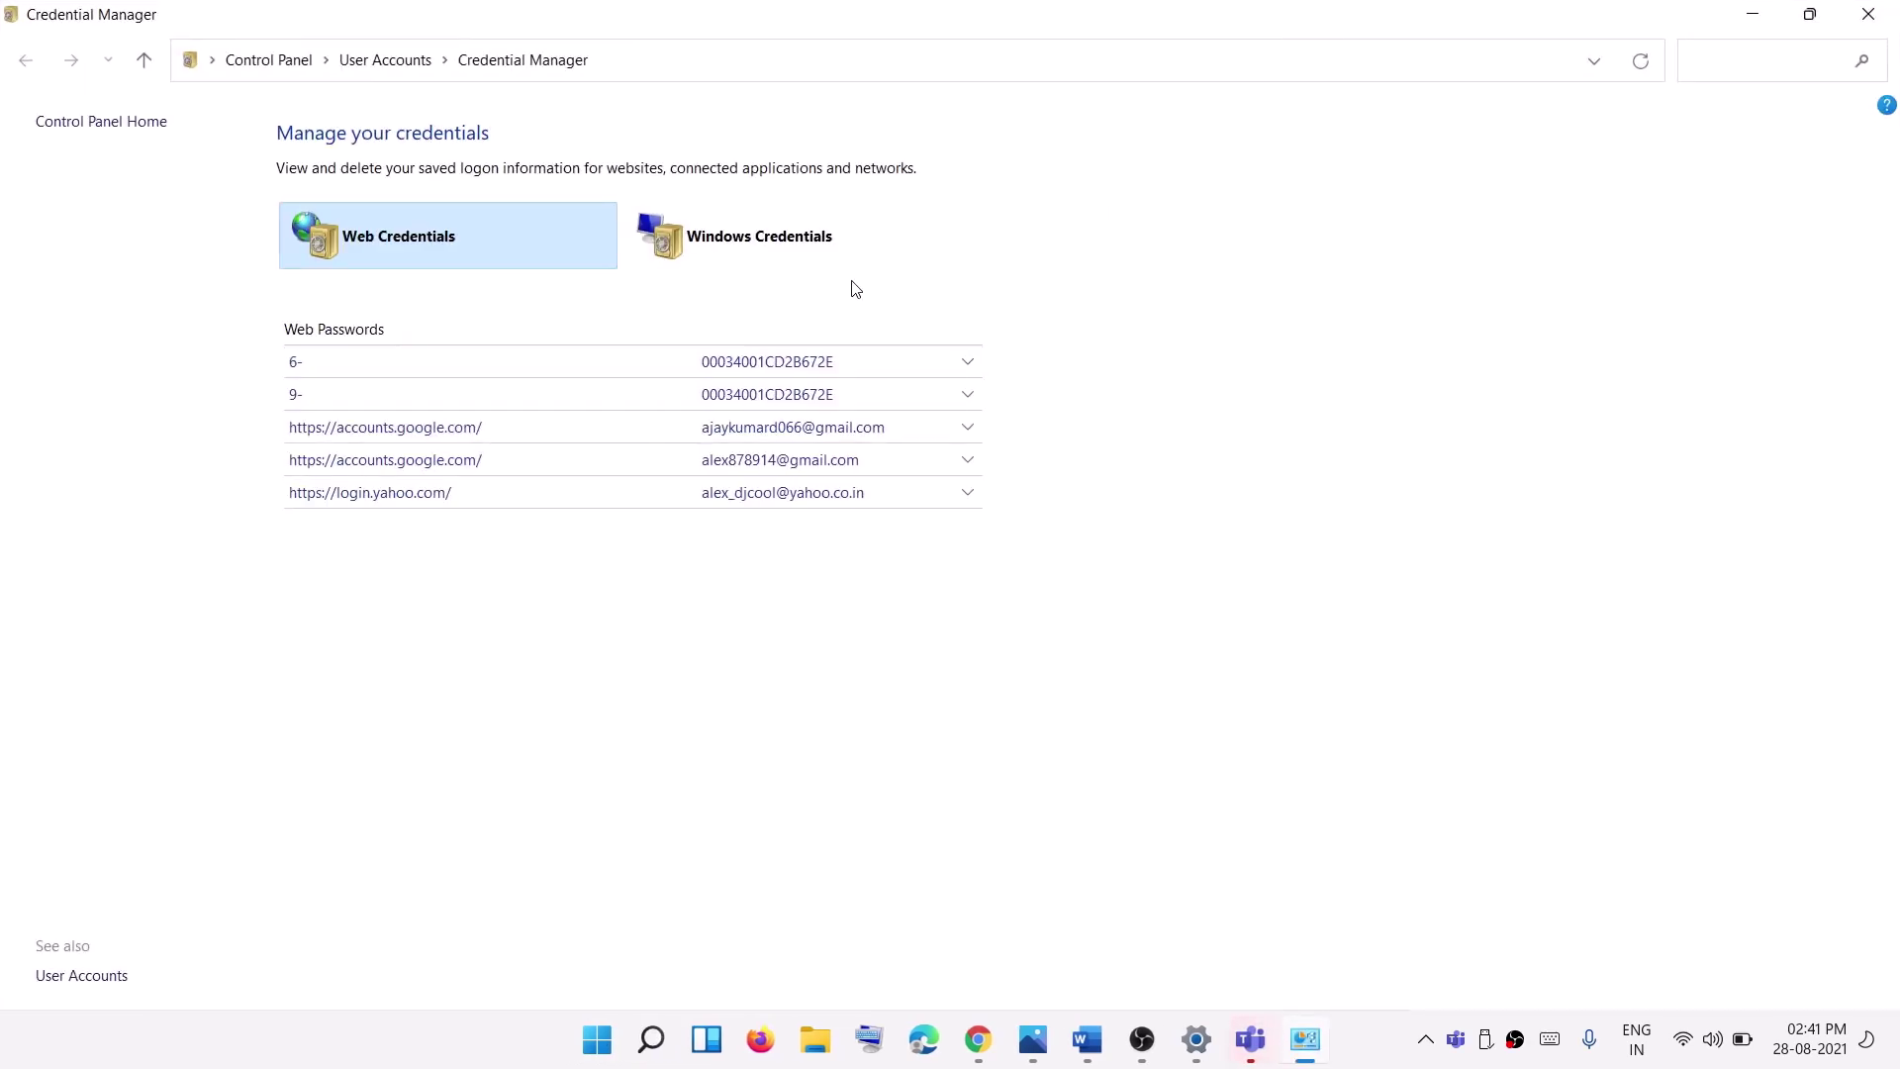
pyautogui.click(753, 245)
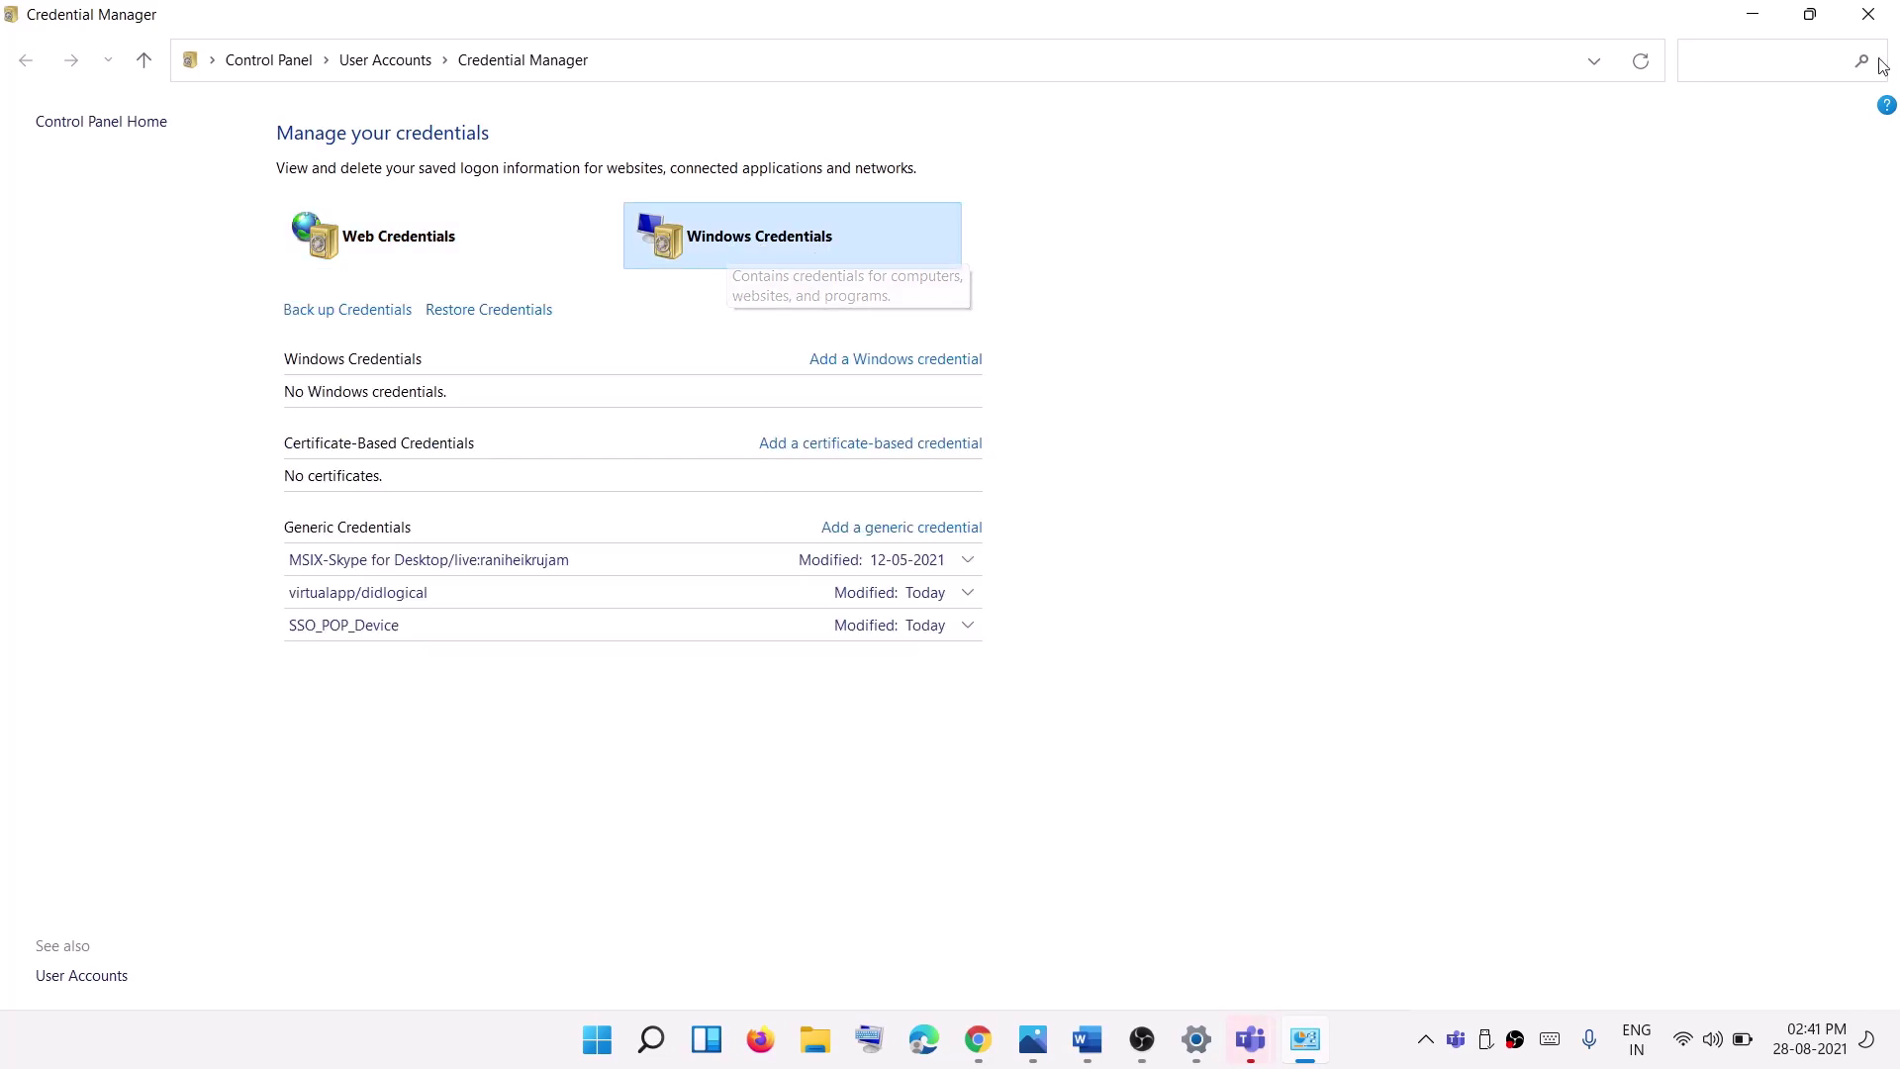
# Step: Minimize Credential Manager and highlight the msteams_adalsso/adal_context_segments and MicrosoftAccount:user= entries under Step 5 of the Word guide
pyautogui.click(1752, 13)
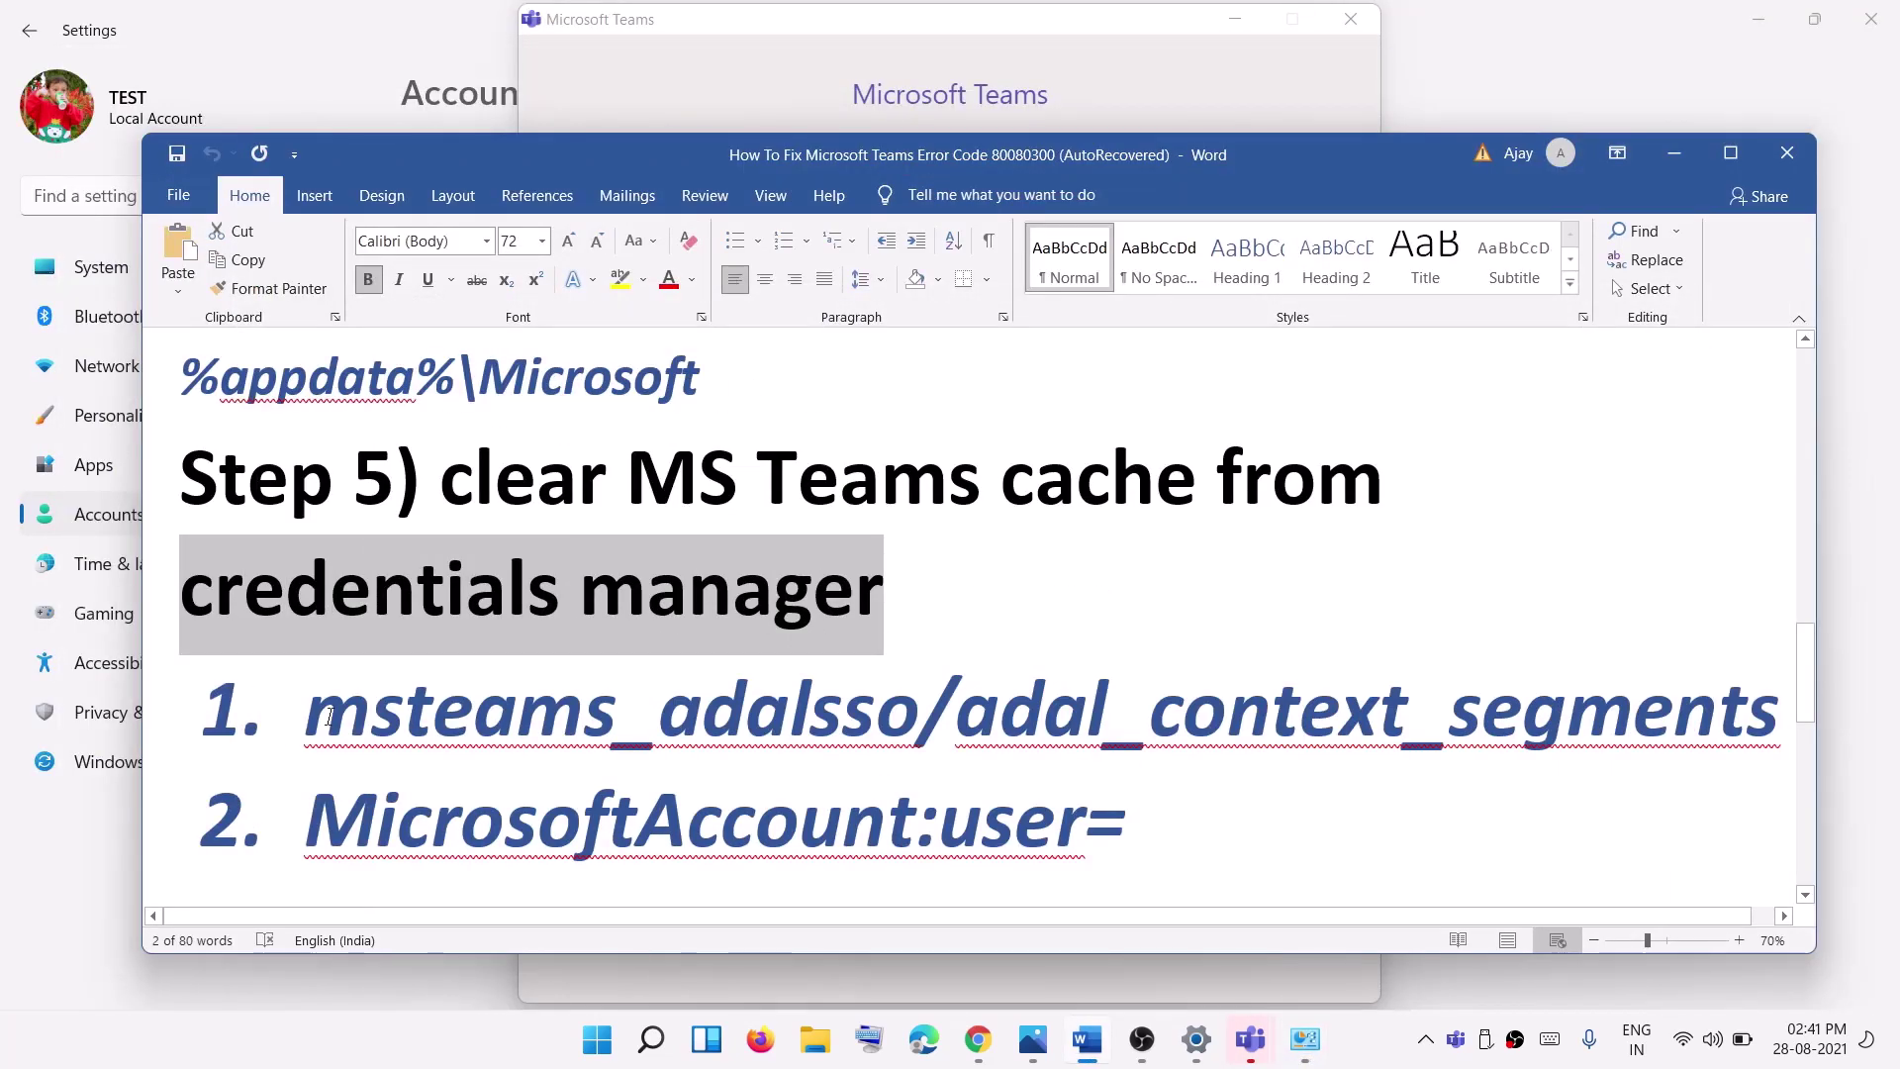
pyautogui.moveTo(306, 712); pyautogui.dragTo(1588, 700)
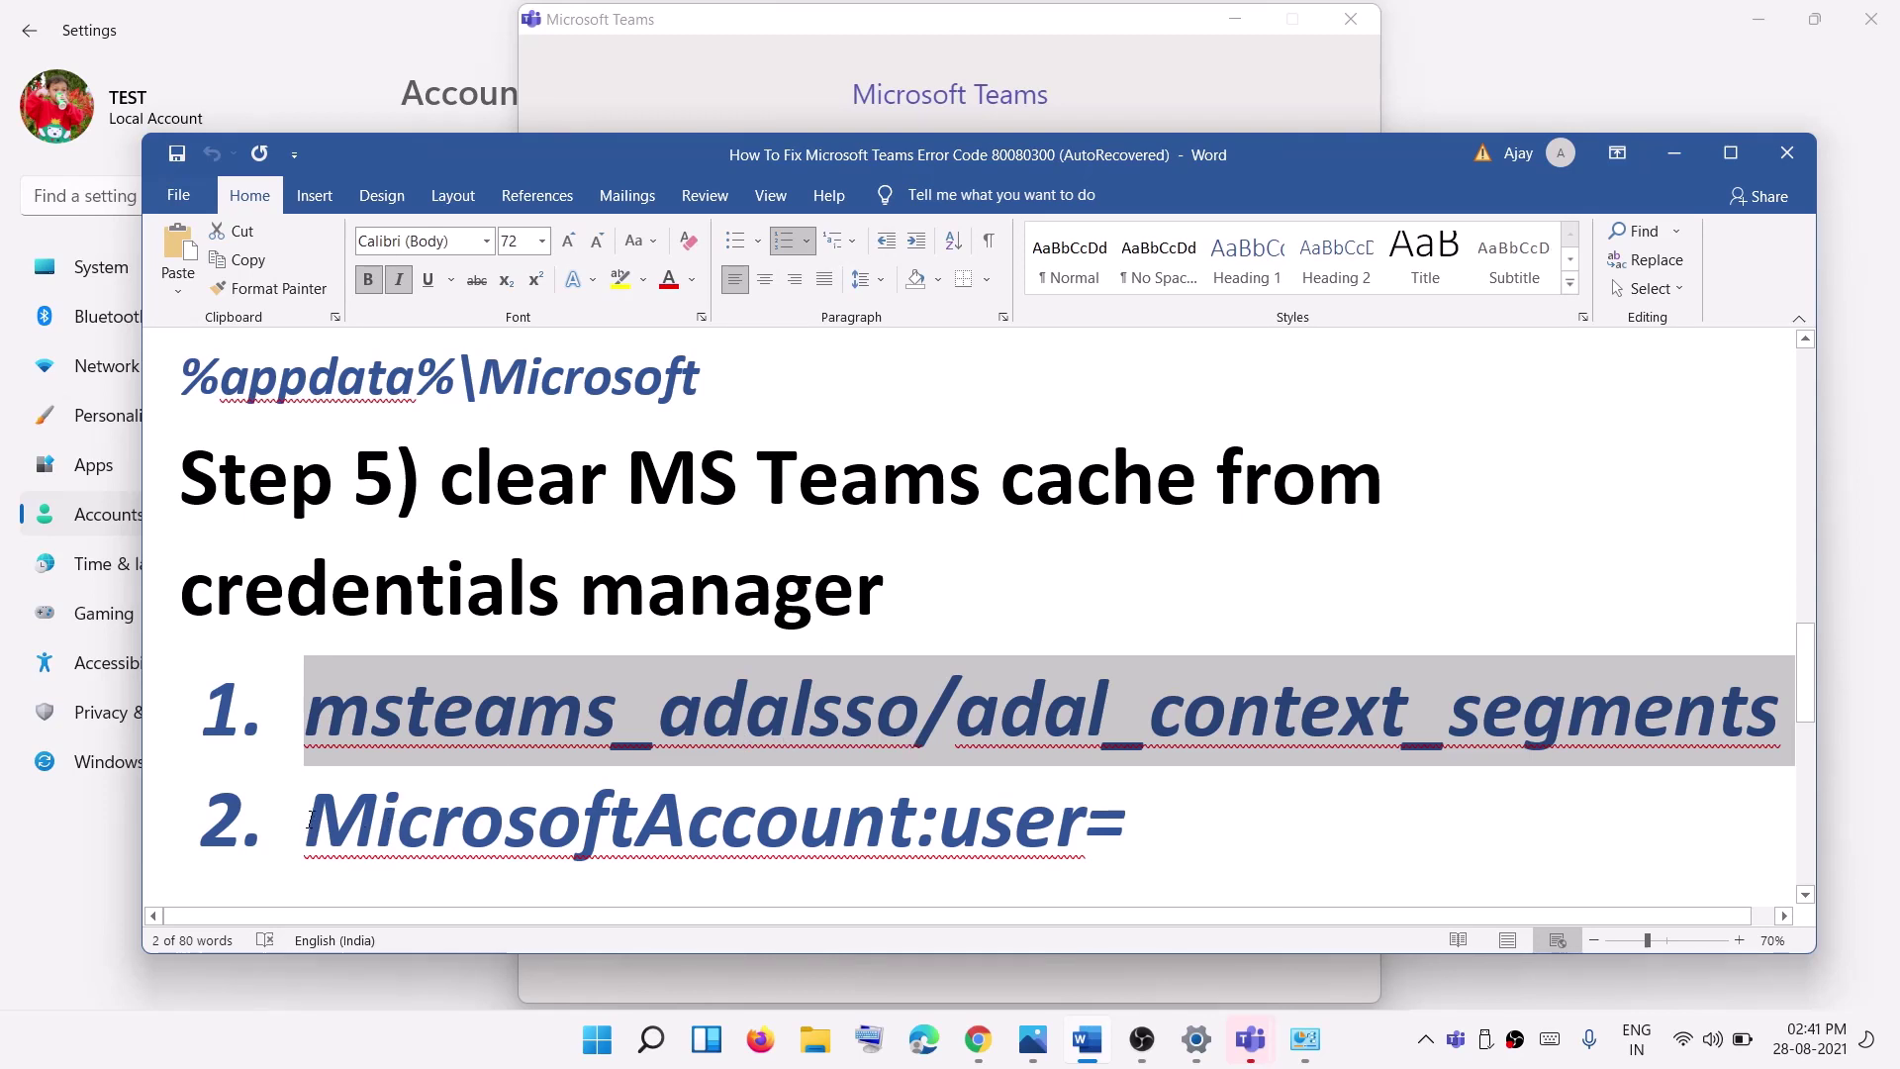
pyautogui.moveTo(328, 834); pyautogui.dragTo(1093, 822)
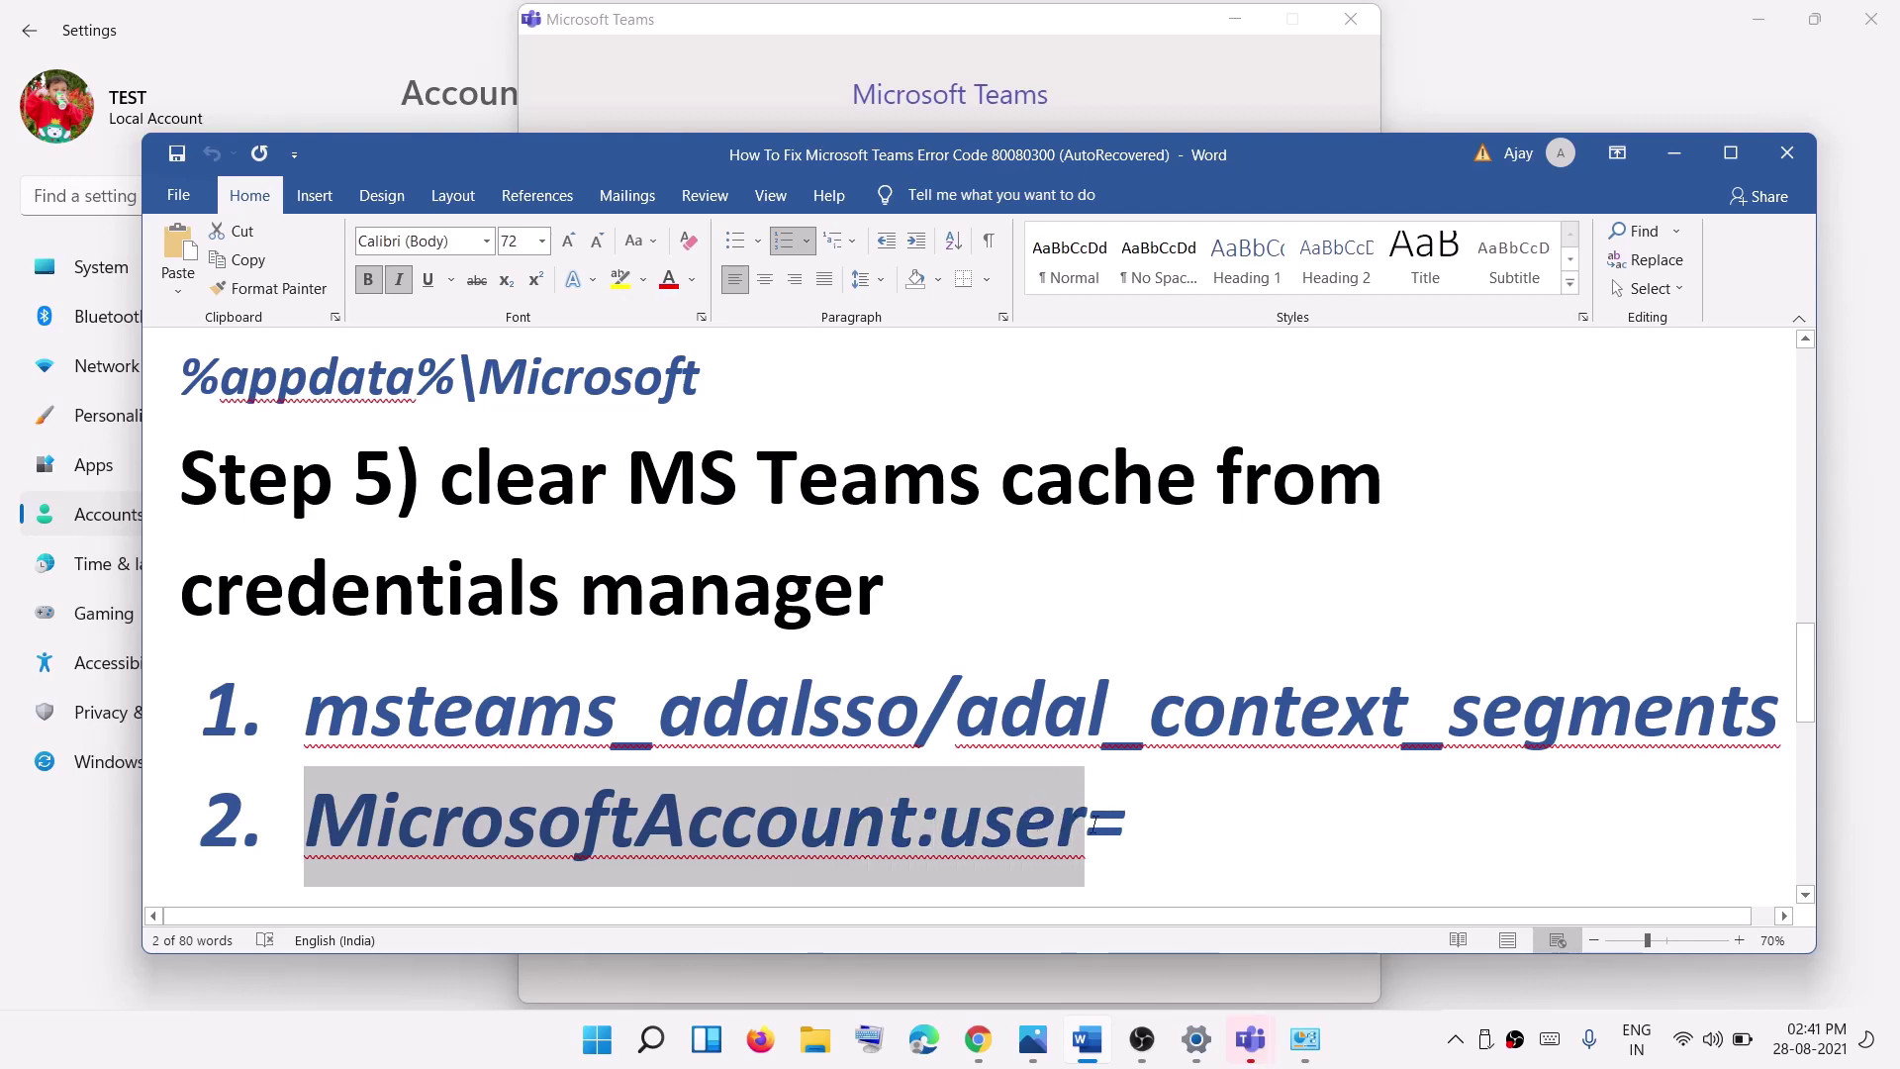
pyautogui.moveTo(315, 719); pyautogui.dragTo(1633, 706)
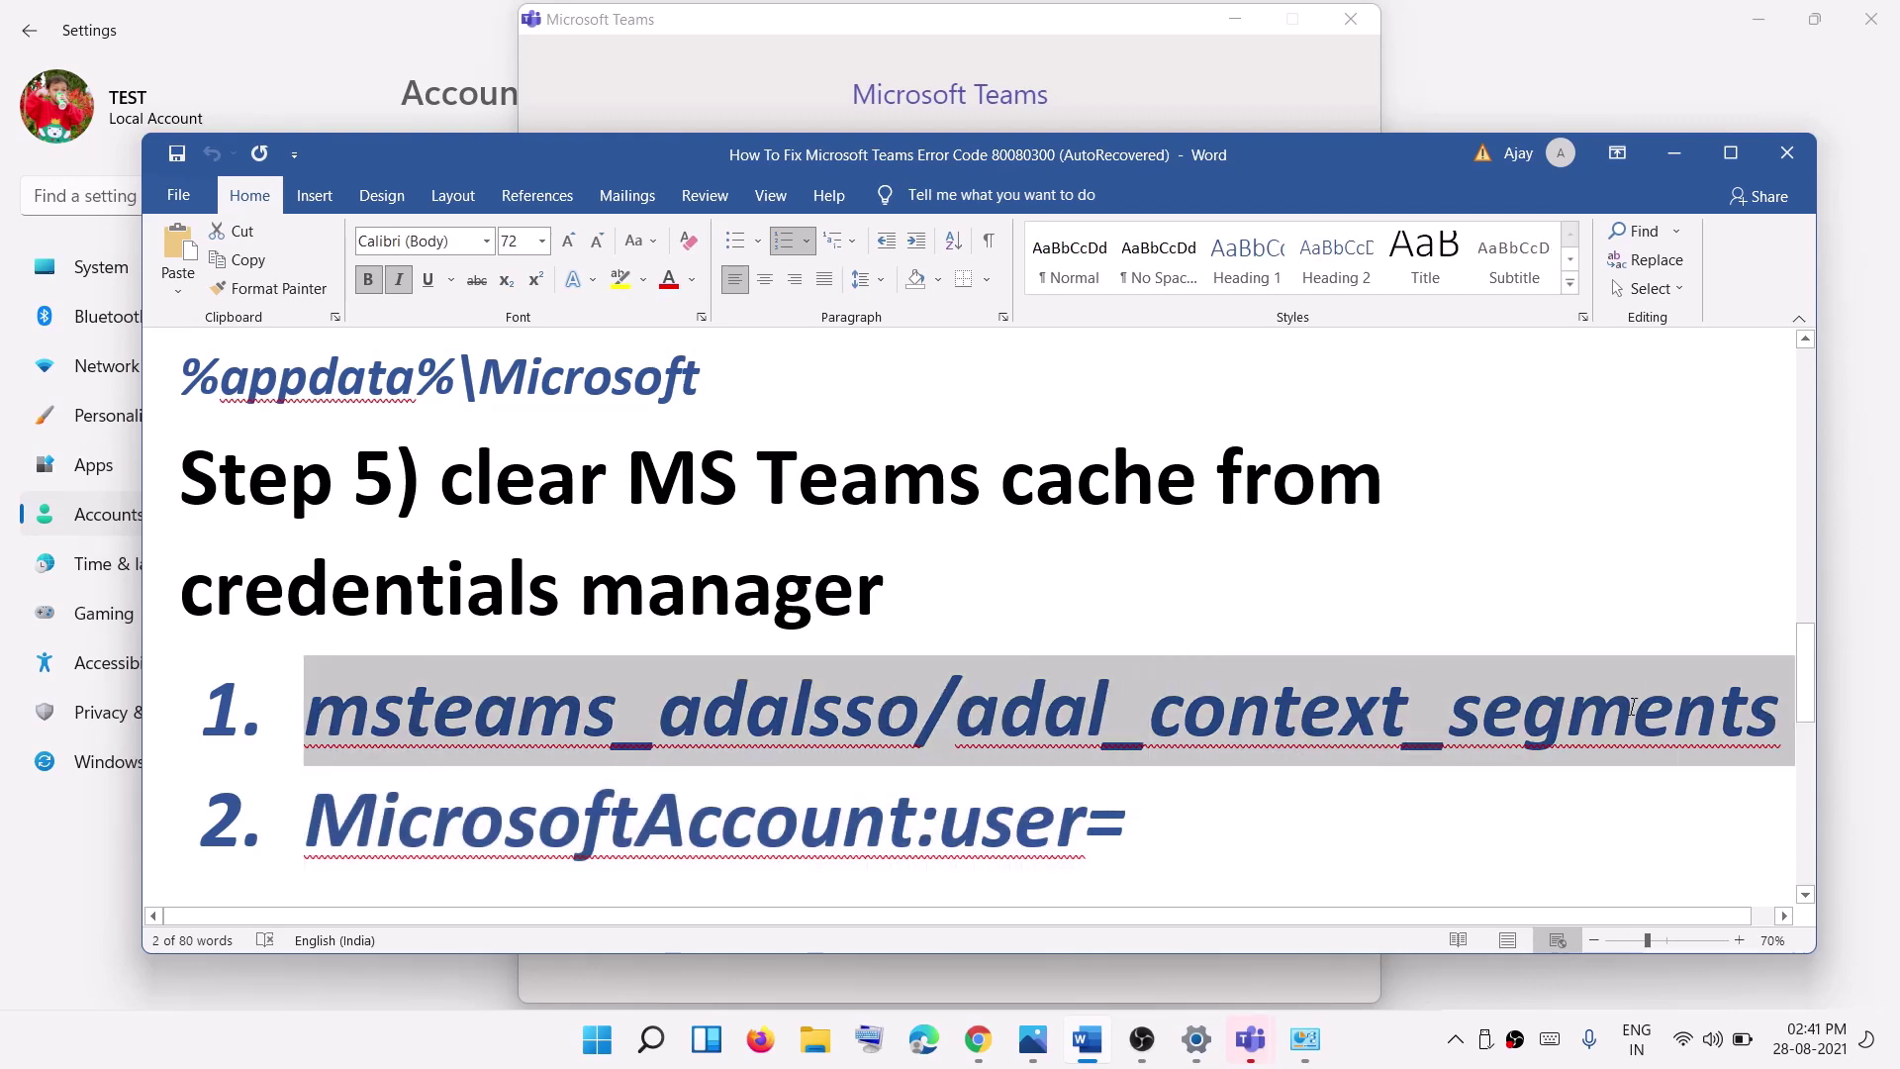
pyautogui.moveTo(313, 829); pyautogui.dragTo(1174, 827)
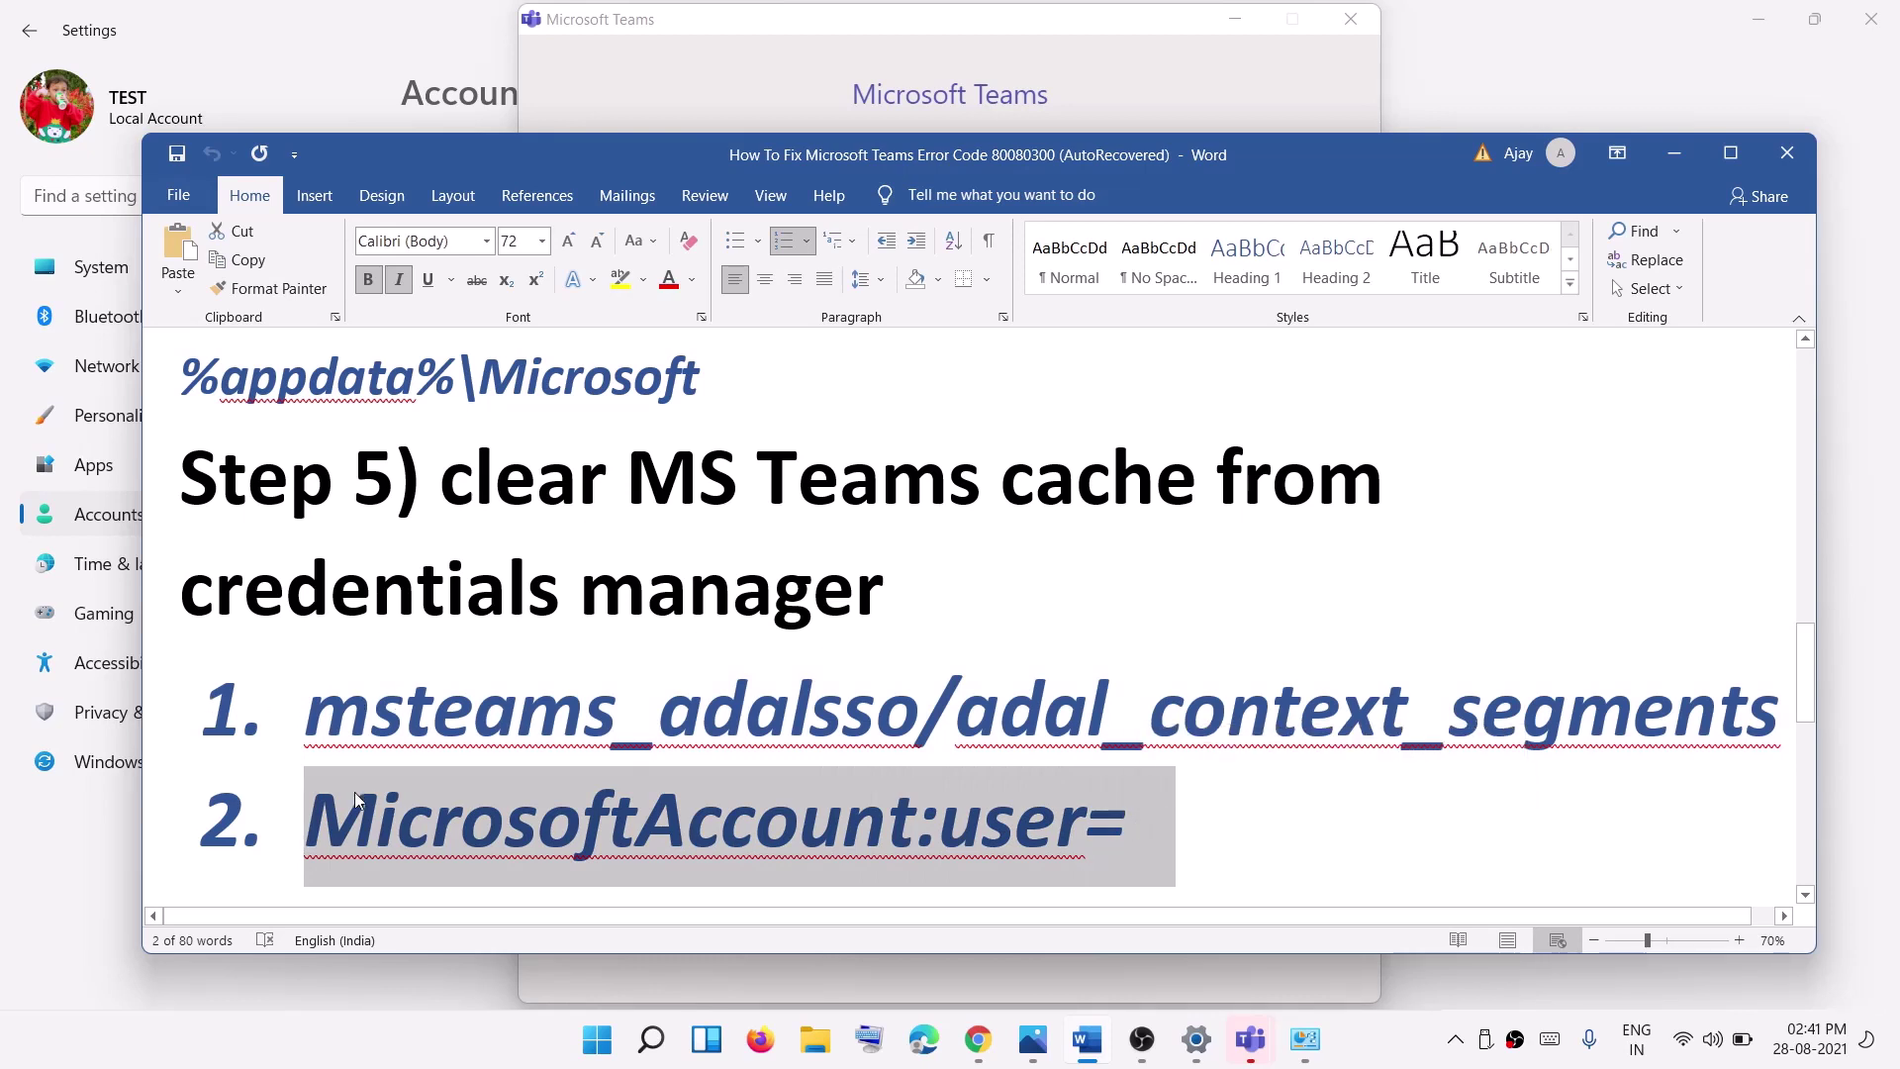
pyautogui.moveTo(329, 709); pyautogui.dragTo(1781, 710)
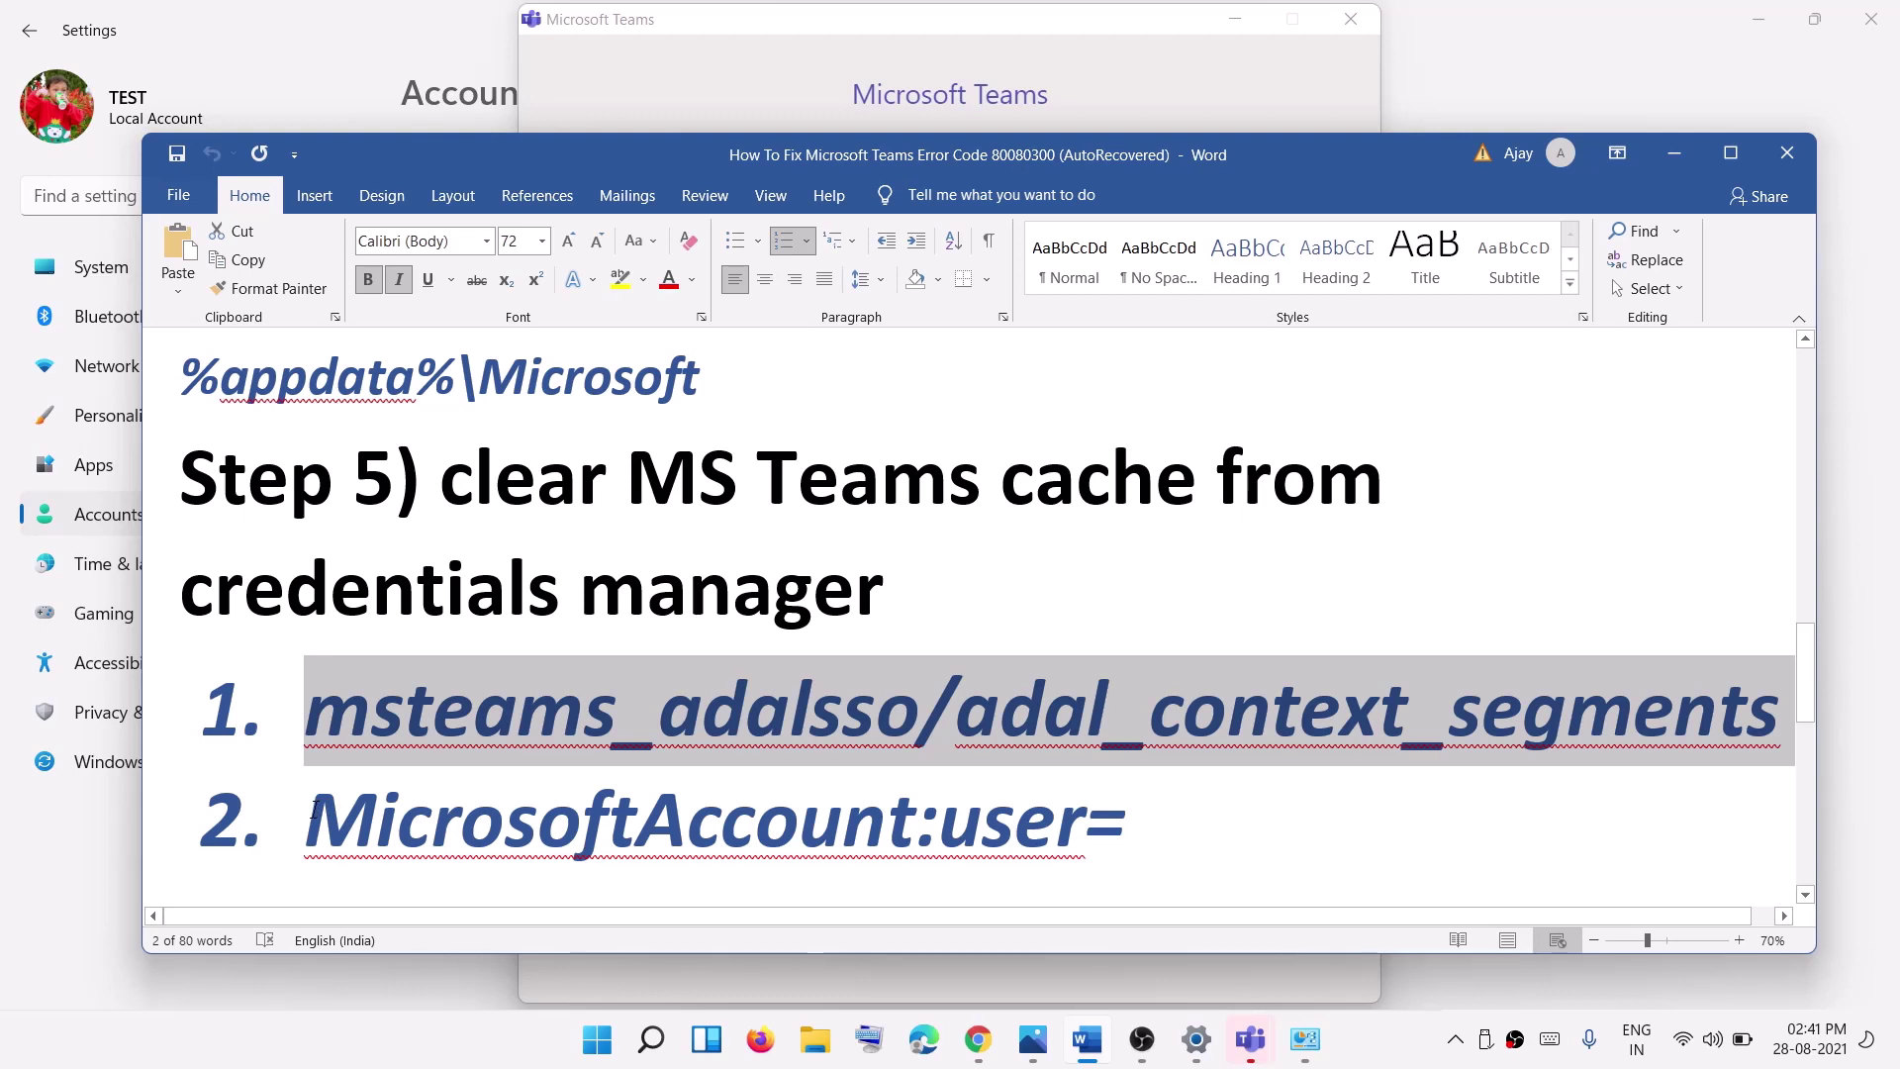
pyautogui.moveTo(307, 817); pyautogui.dragTo(825, 846)
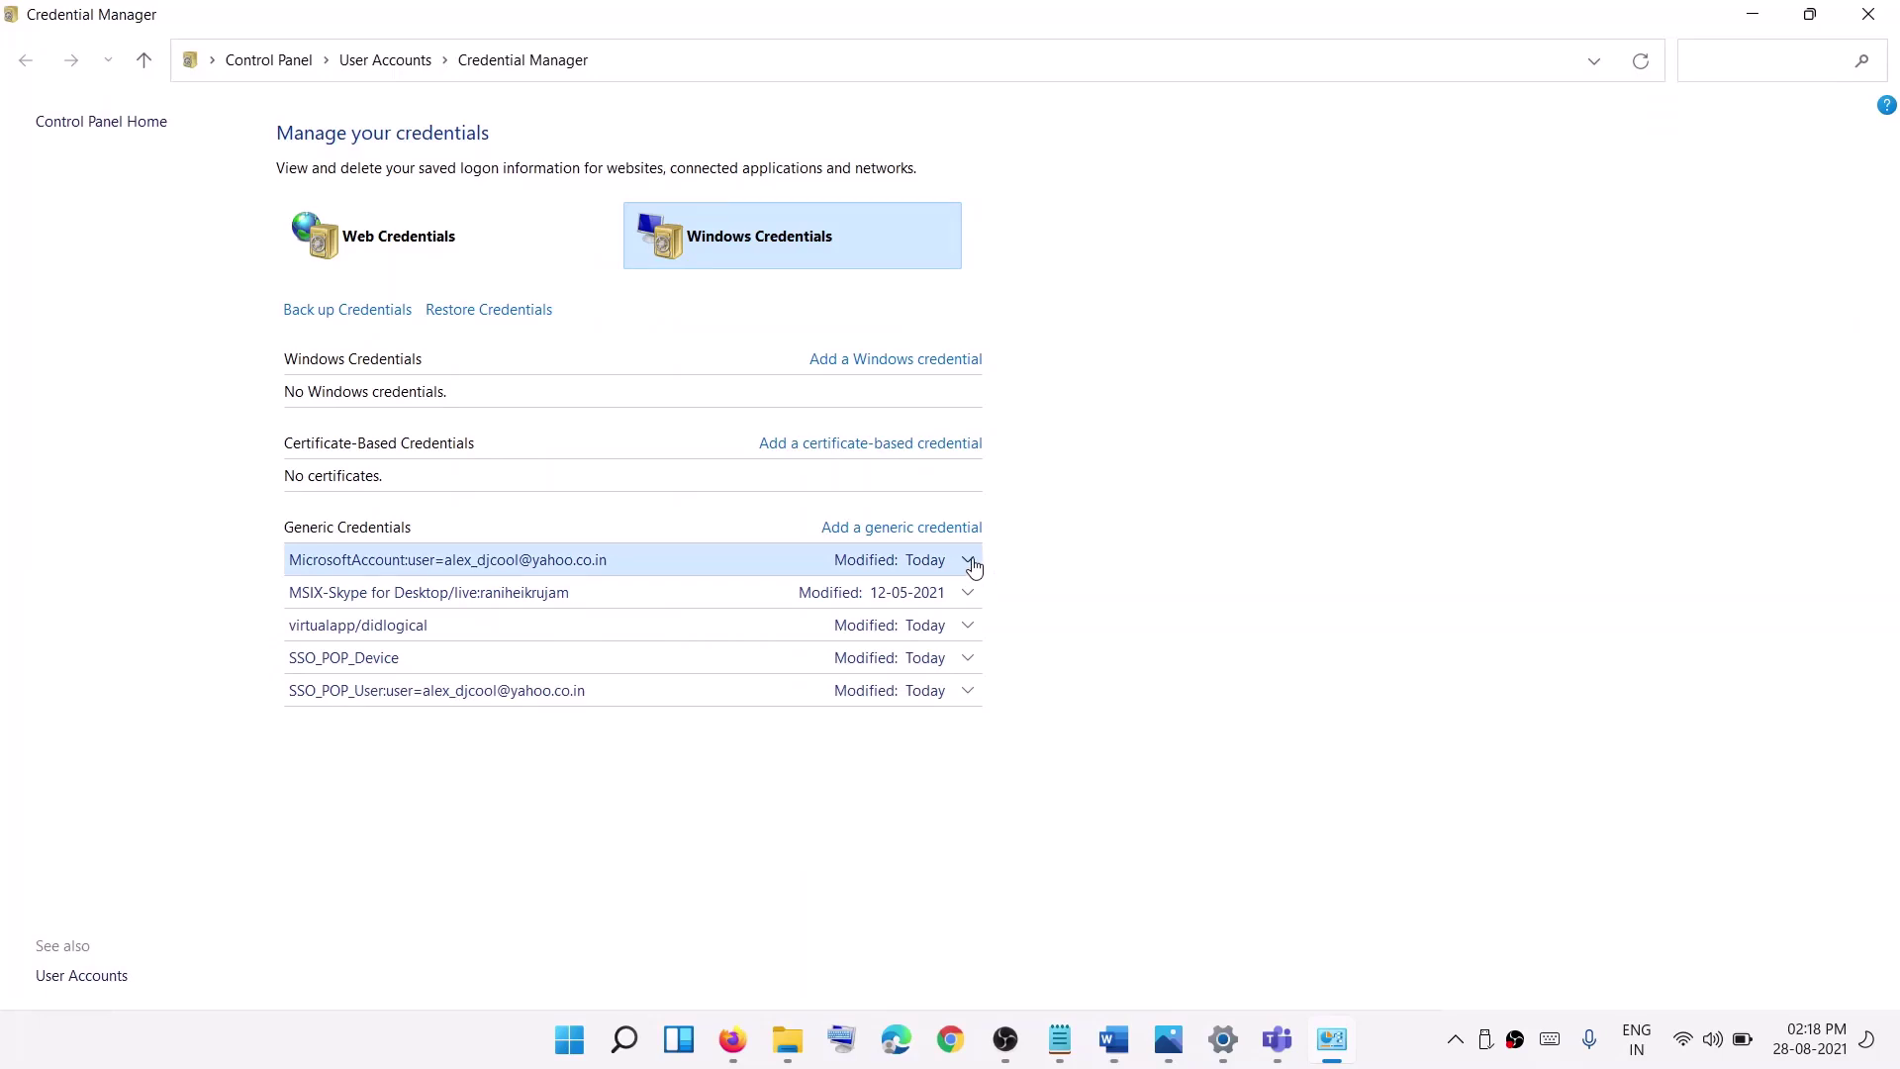
# Step: Remove the generic credential beginning with MicrosoftAccount:user= from Credential Manager and confirm its permanent deletion
pyautogui.click(967, 561)
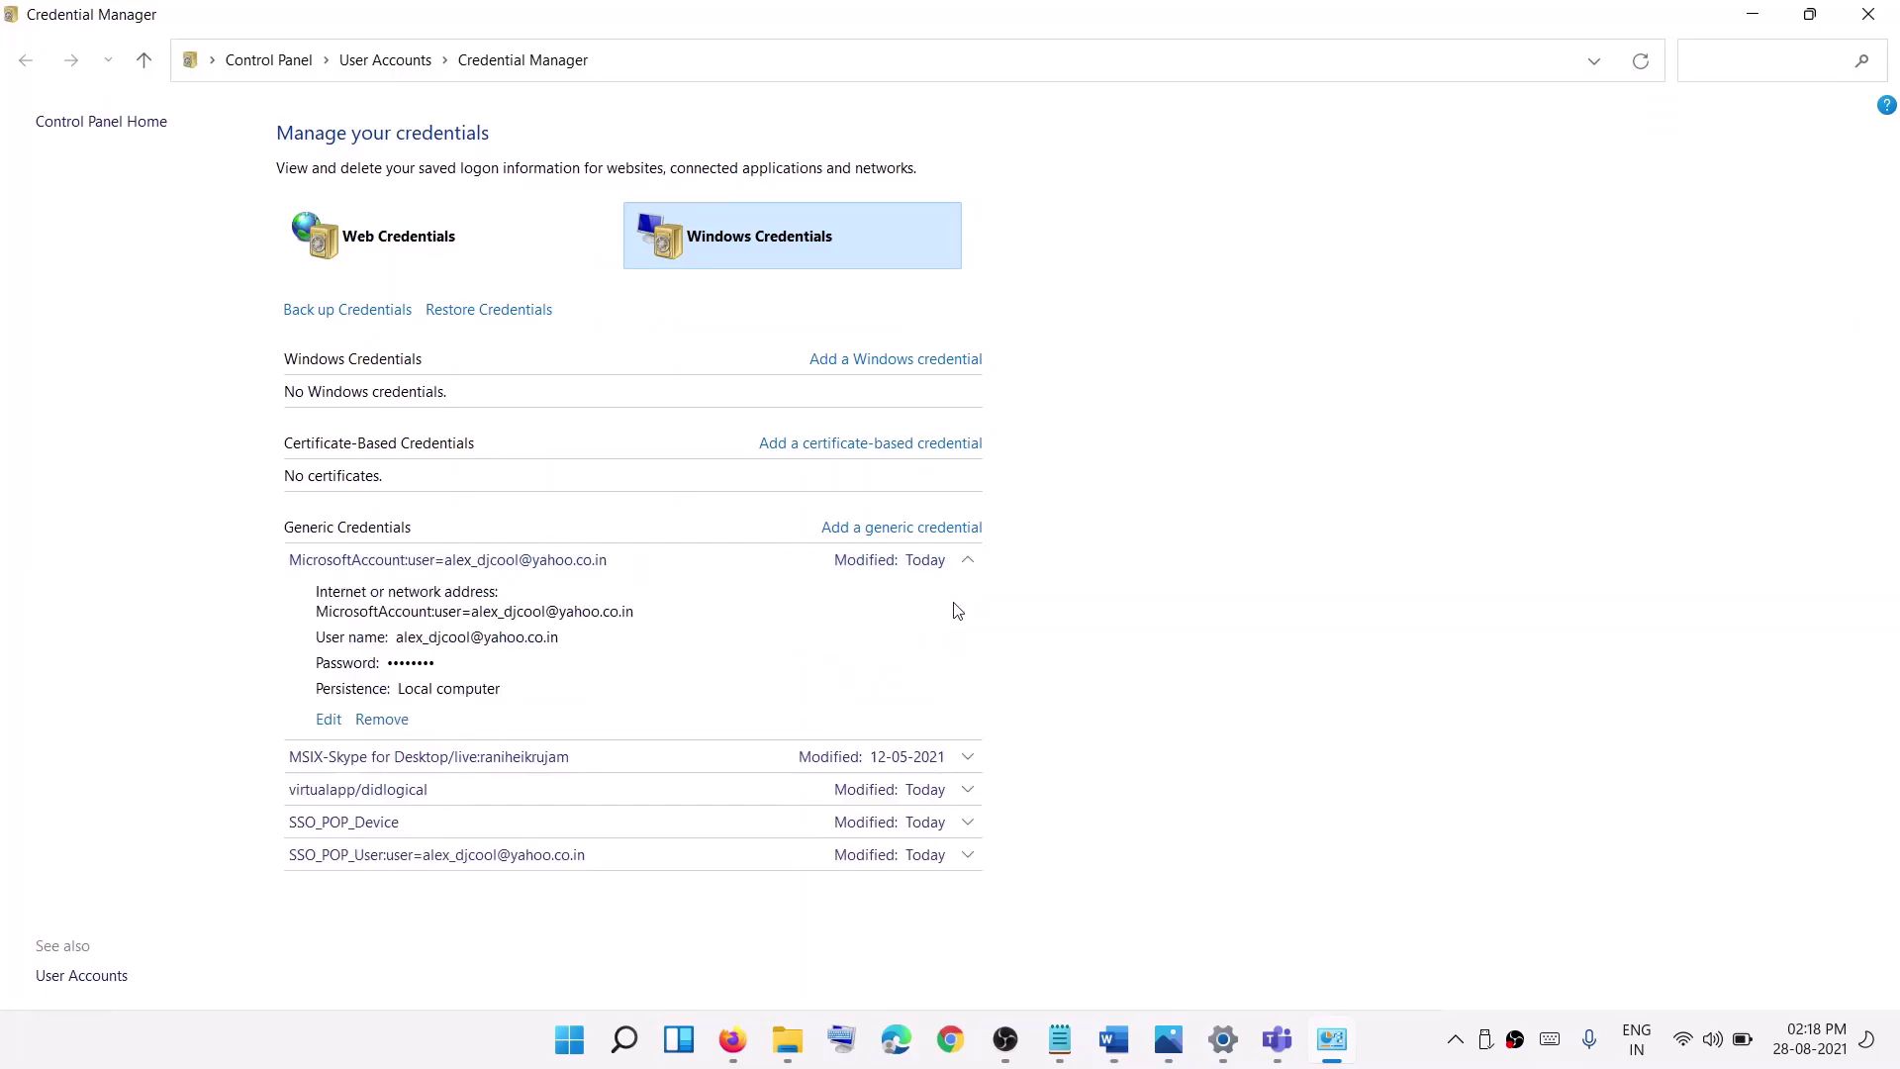
pyautogui.click(389, 720)
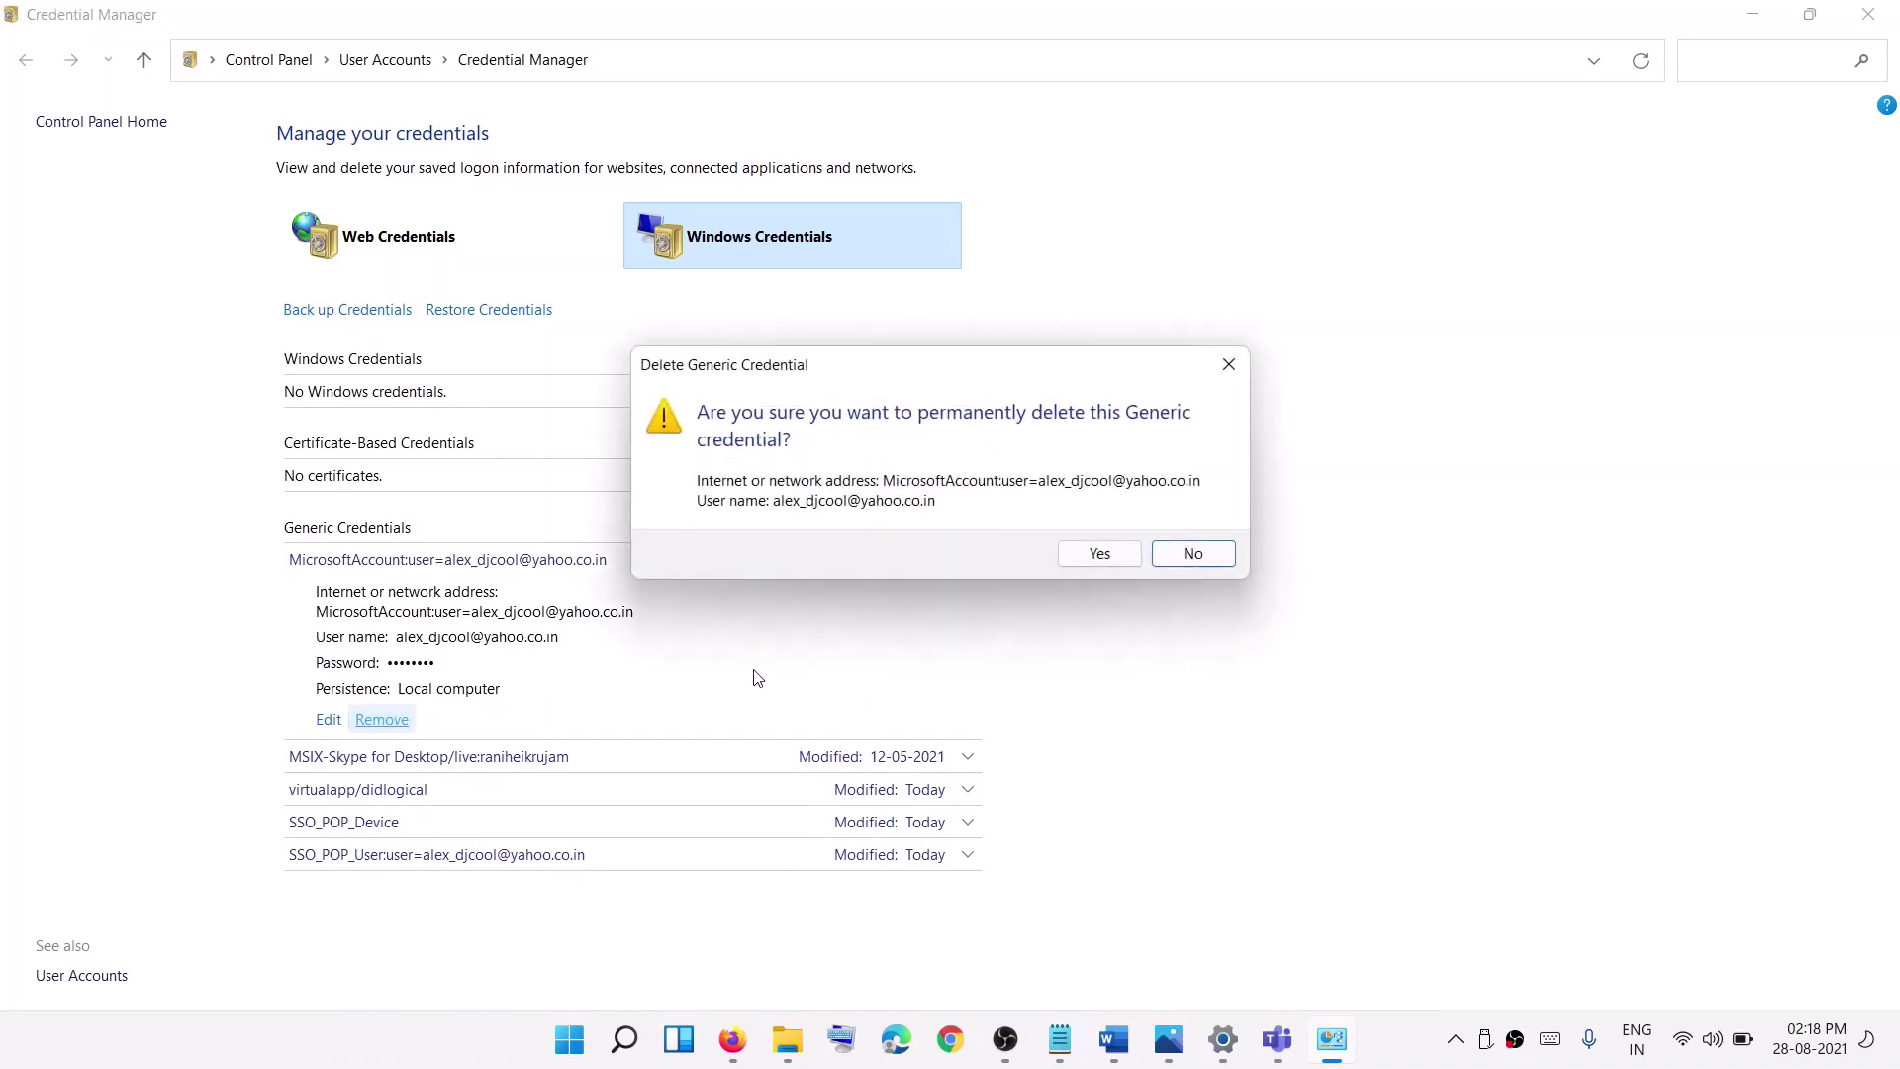
pyautogui.click(1100, 552)
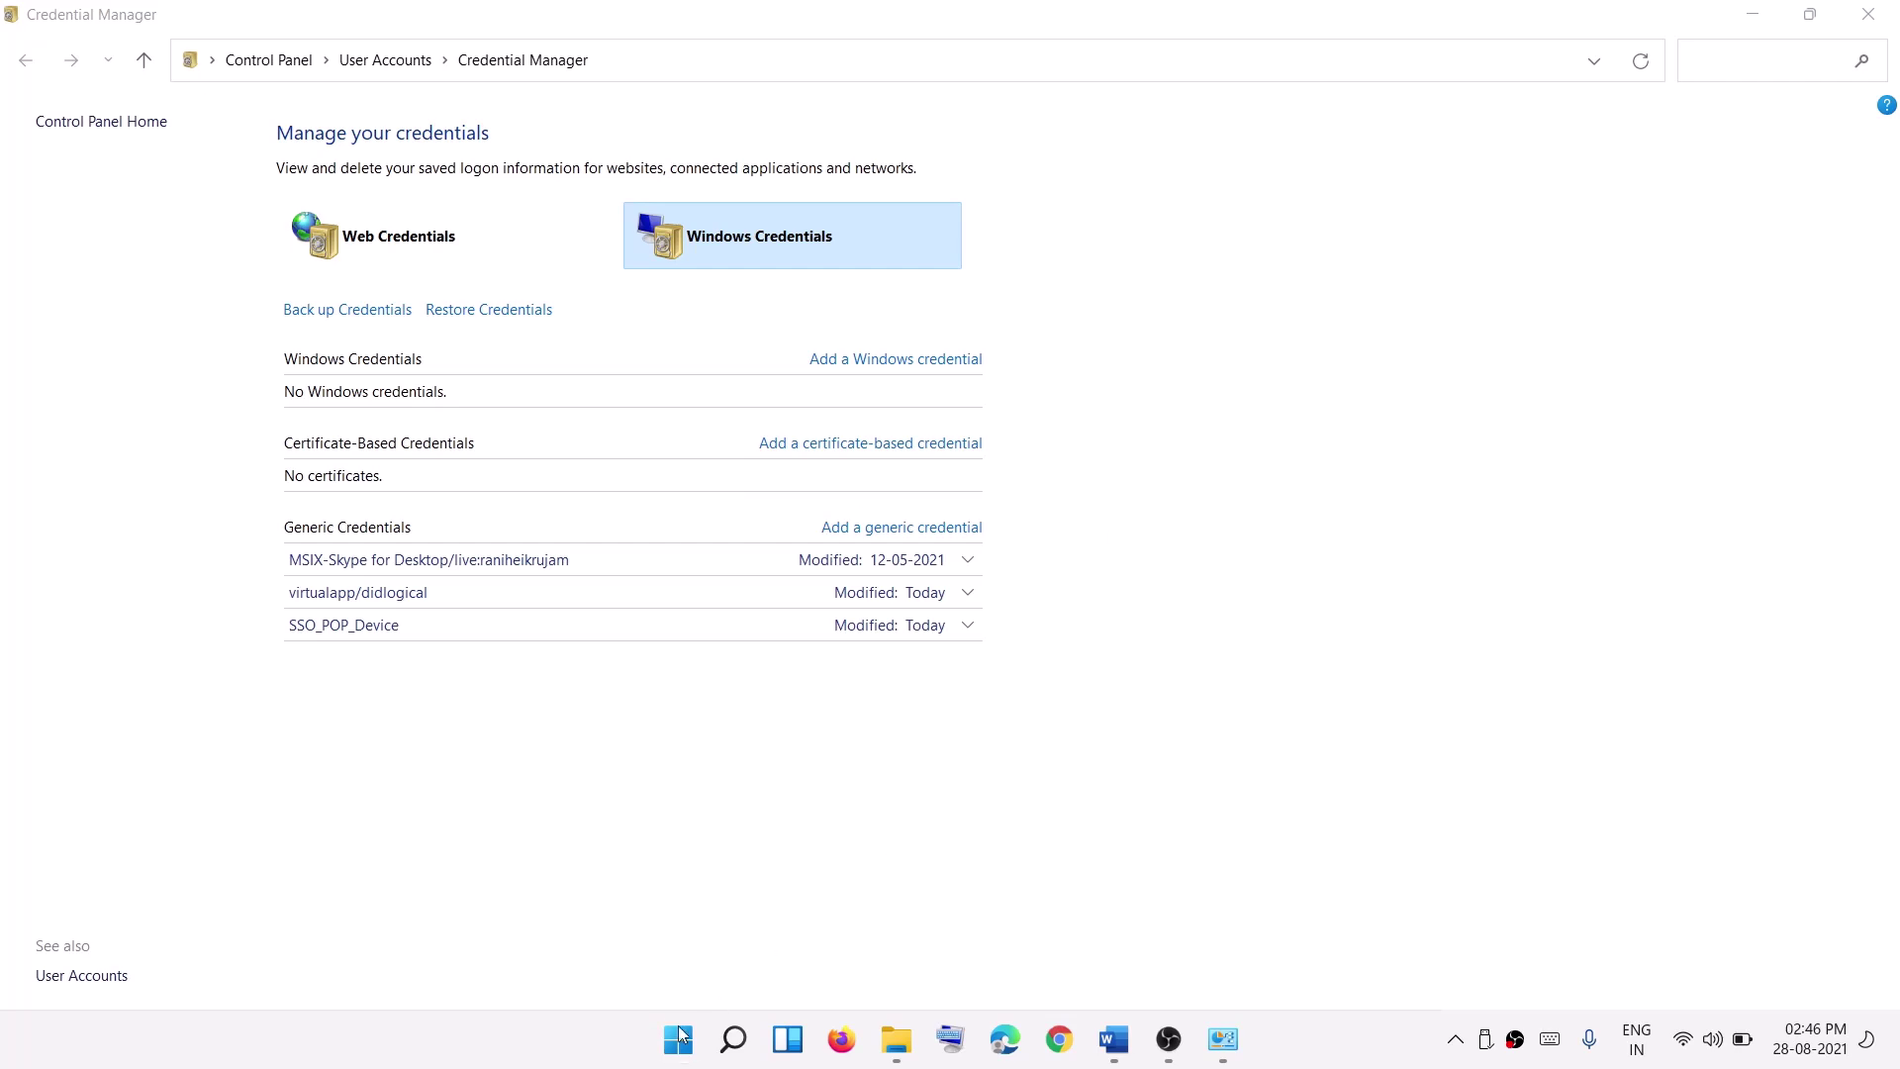
# Step: Display the computer's power options to locate Restart, and close them without choosing one
pyautogui.click(679, 1037)
pyautogui.click(1257, 954)
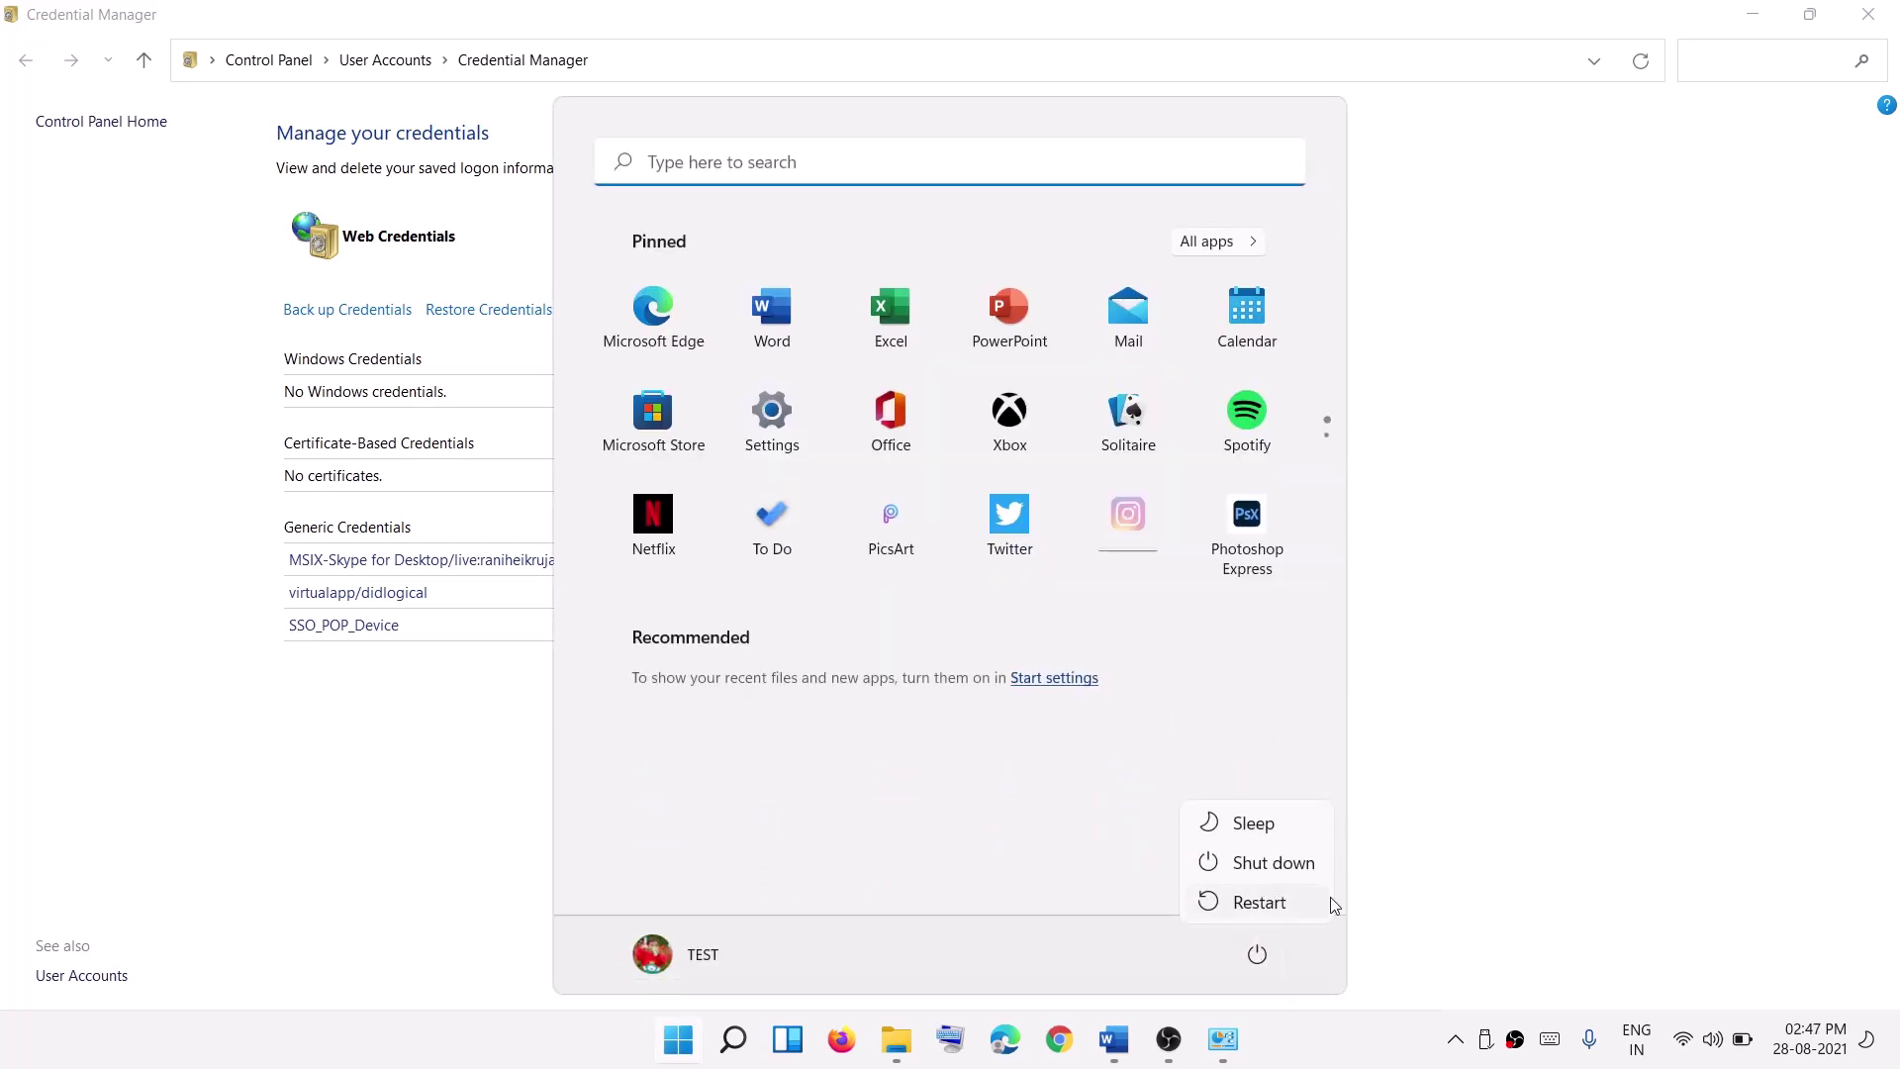
pyautogui.click(1425, 898)
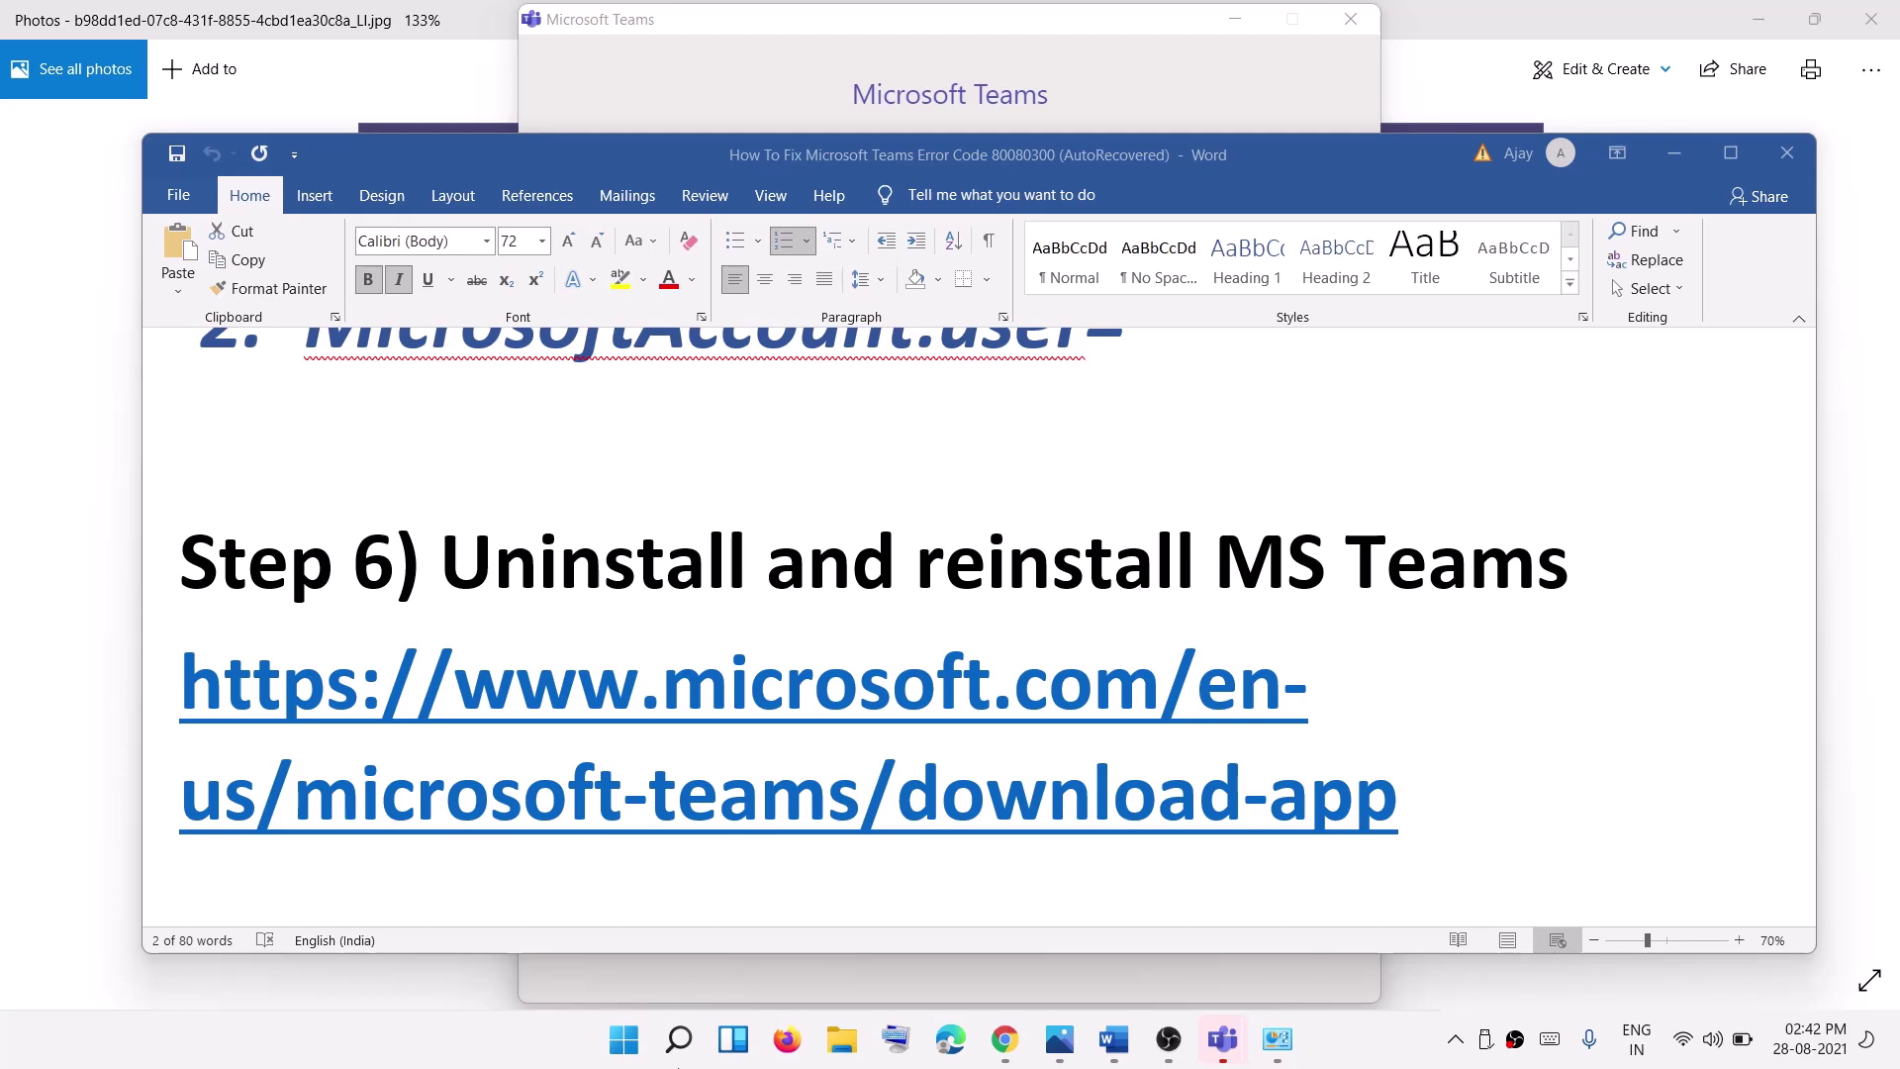
# Step: Open the Apps & features page in Windows Settings and search the app list for "teams"
pyautogui.click(625, 1041)
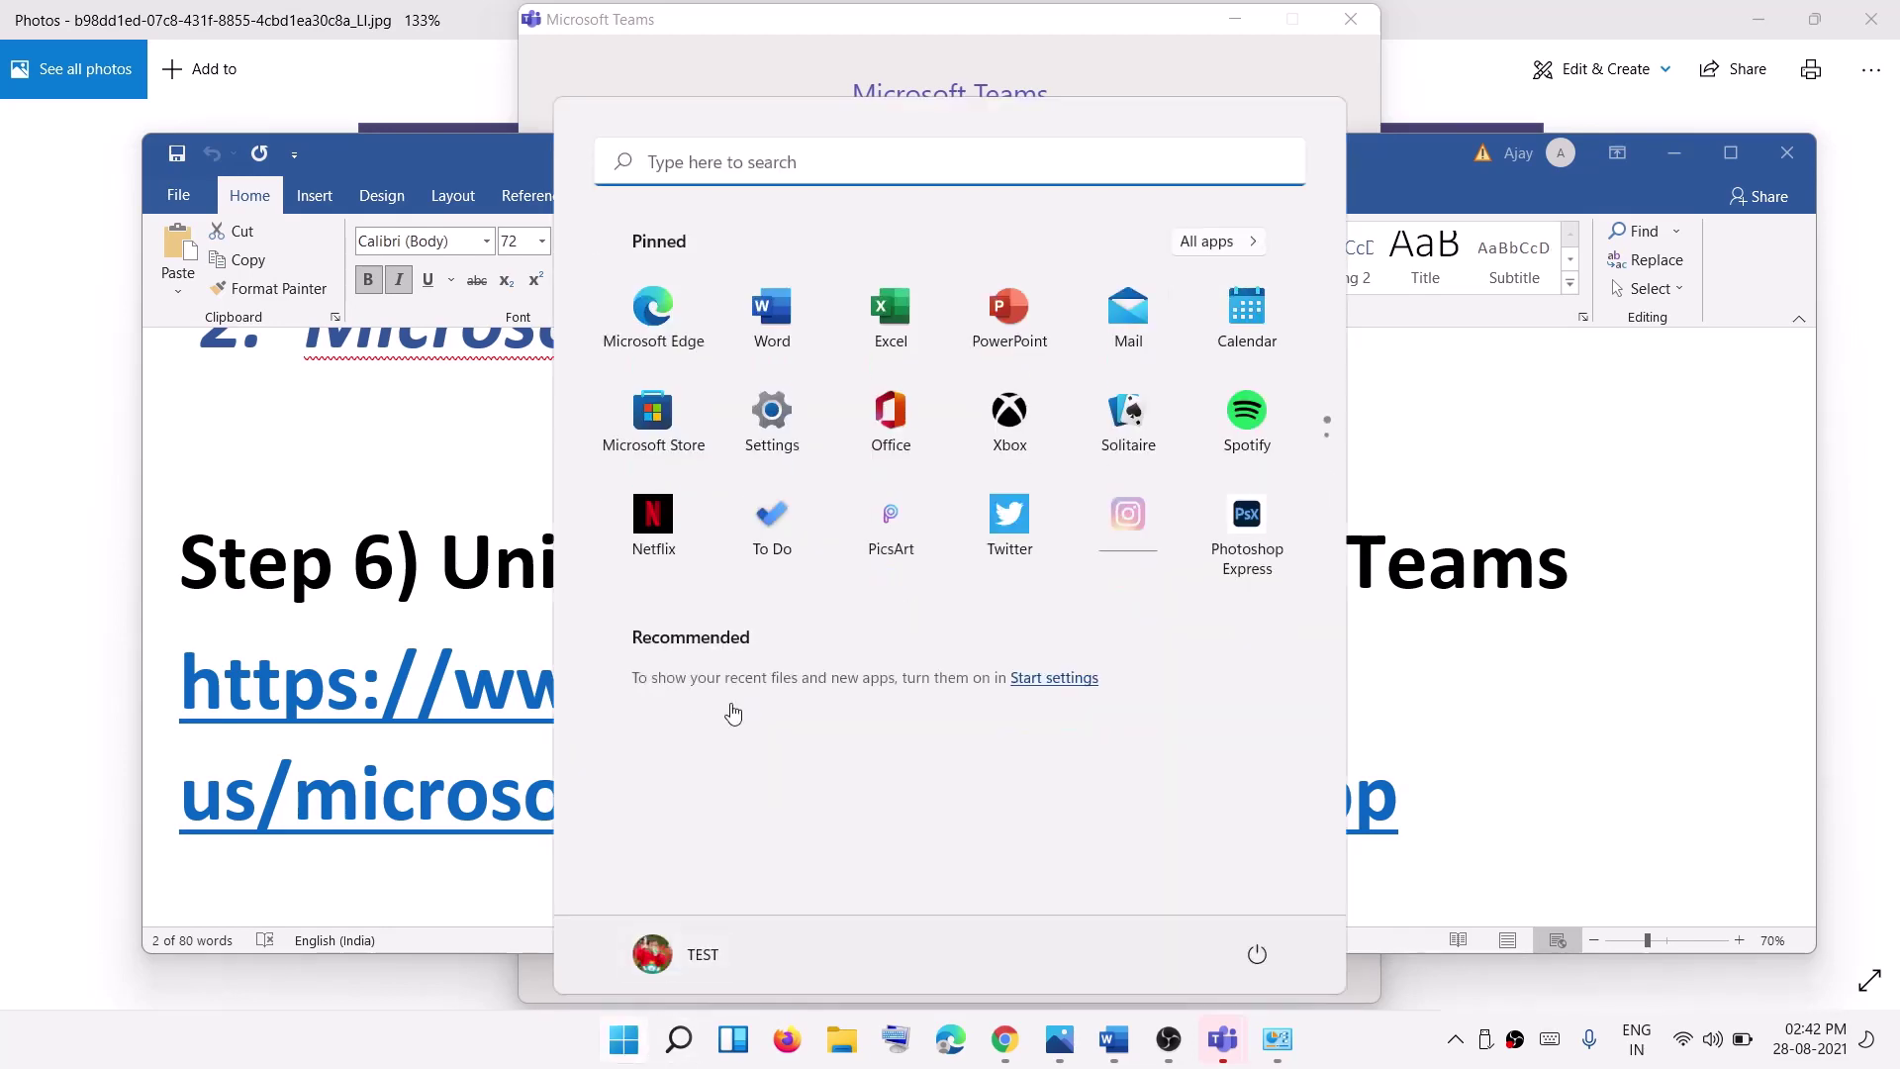
pyautogui.click(769, 416)
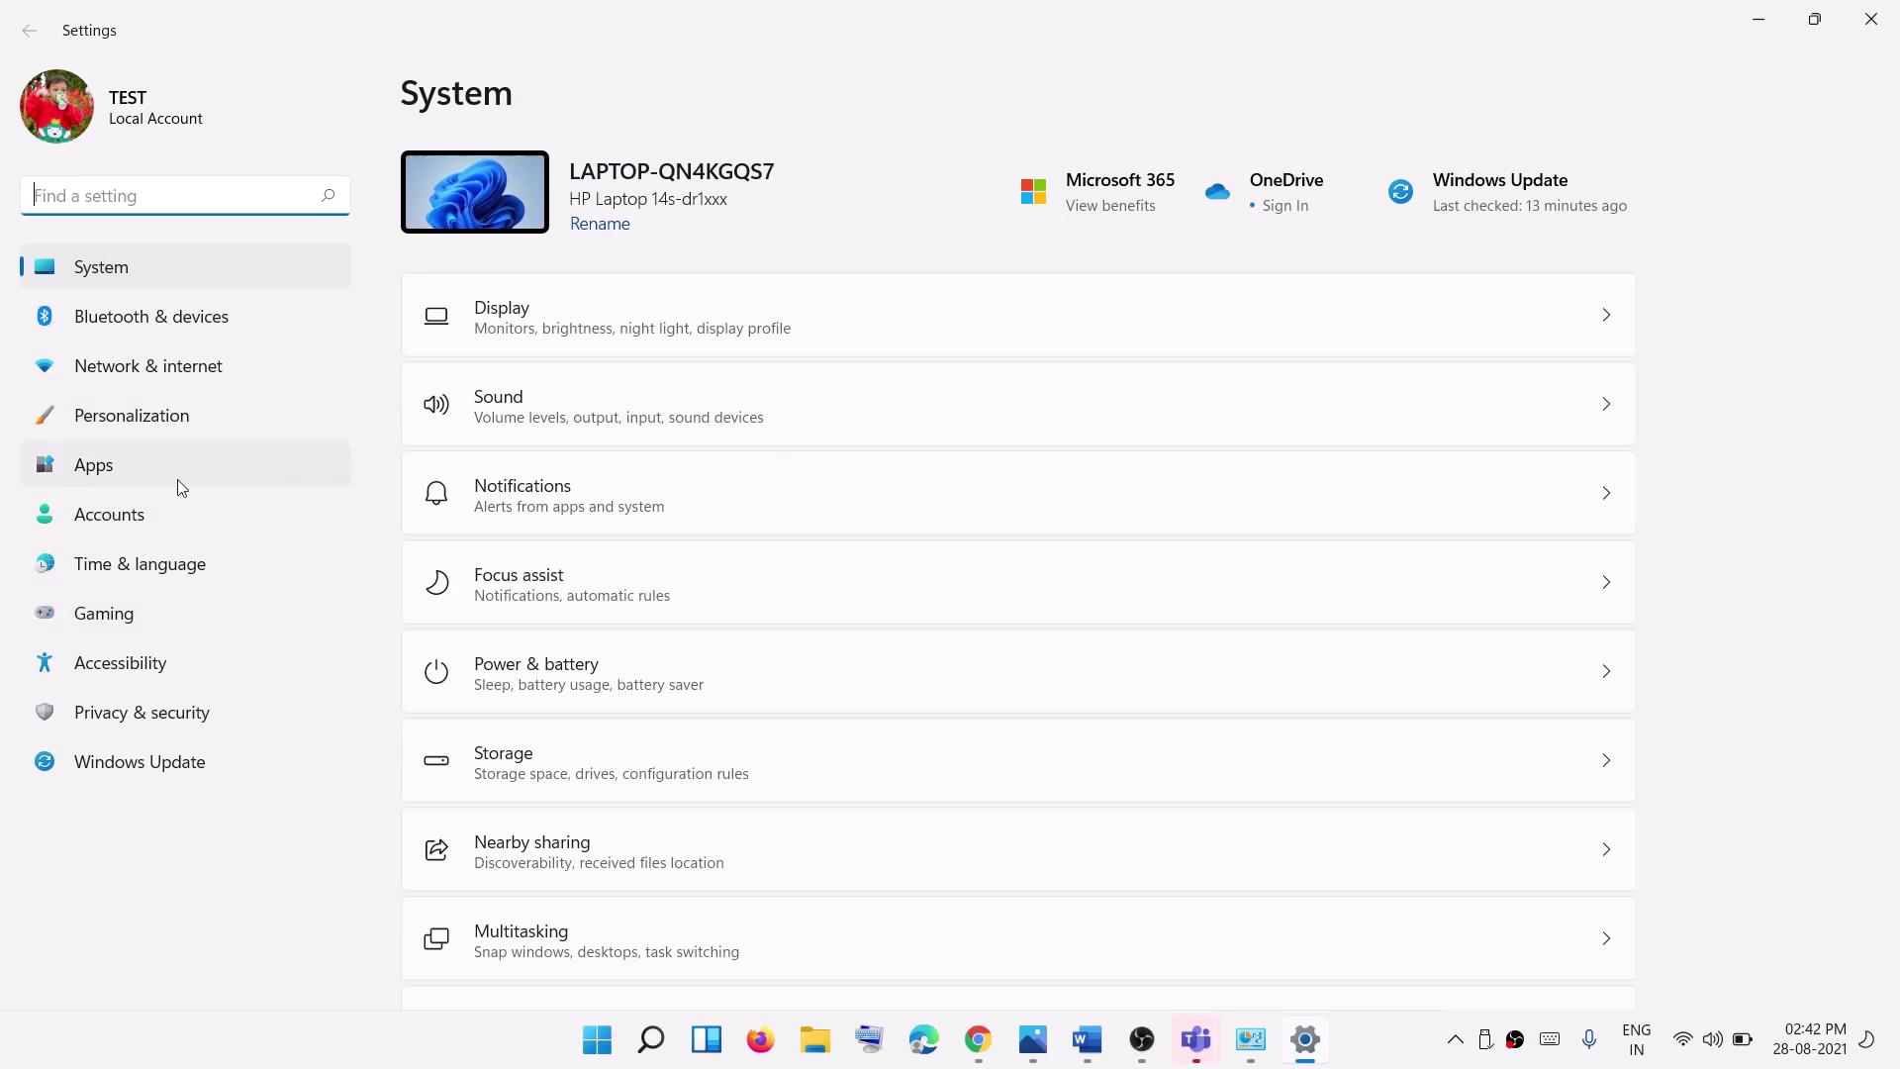
pyautogui.click(149, 473)
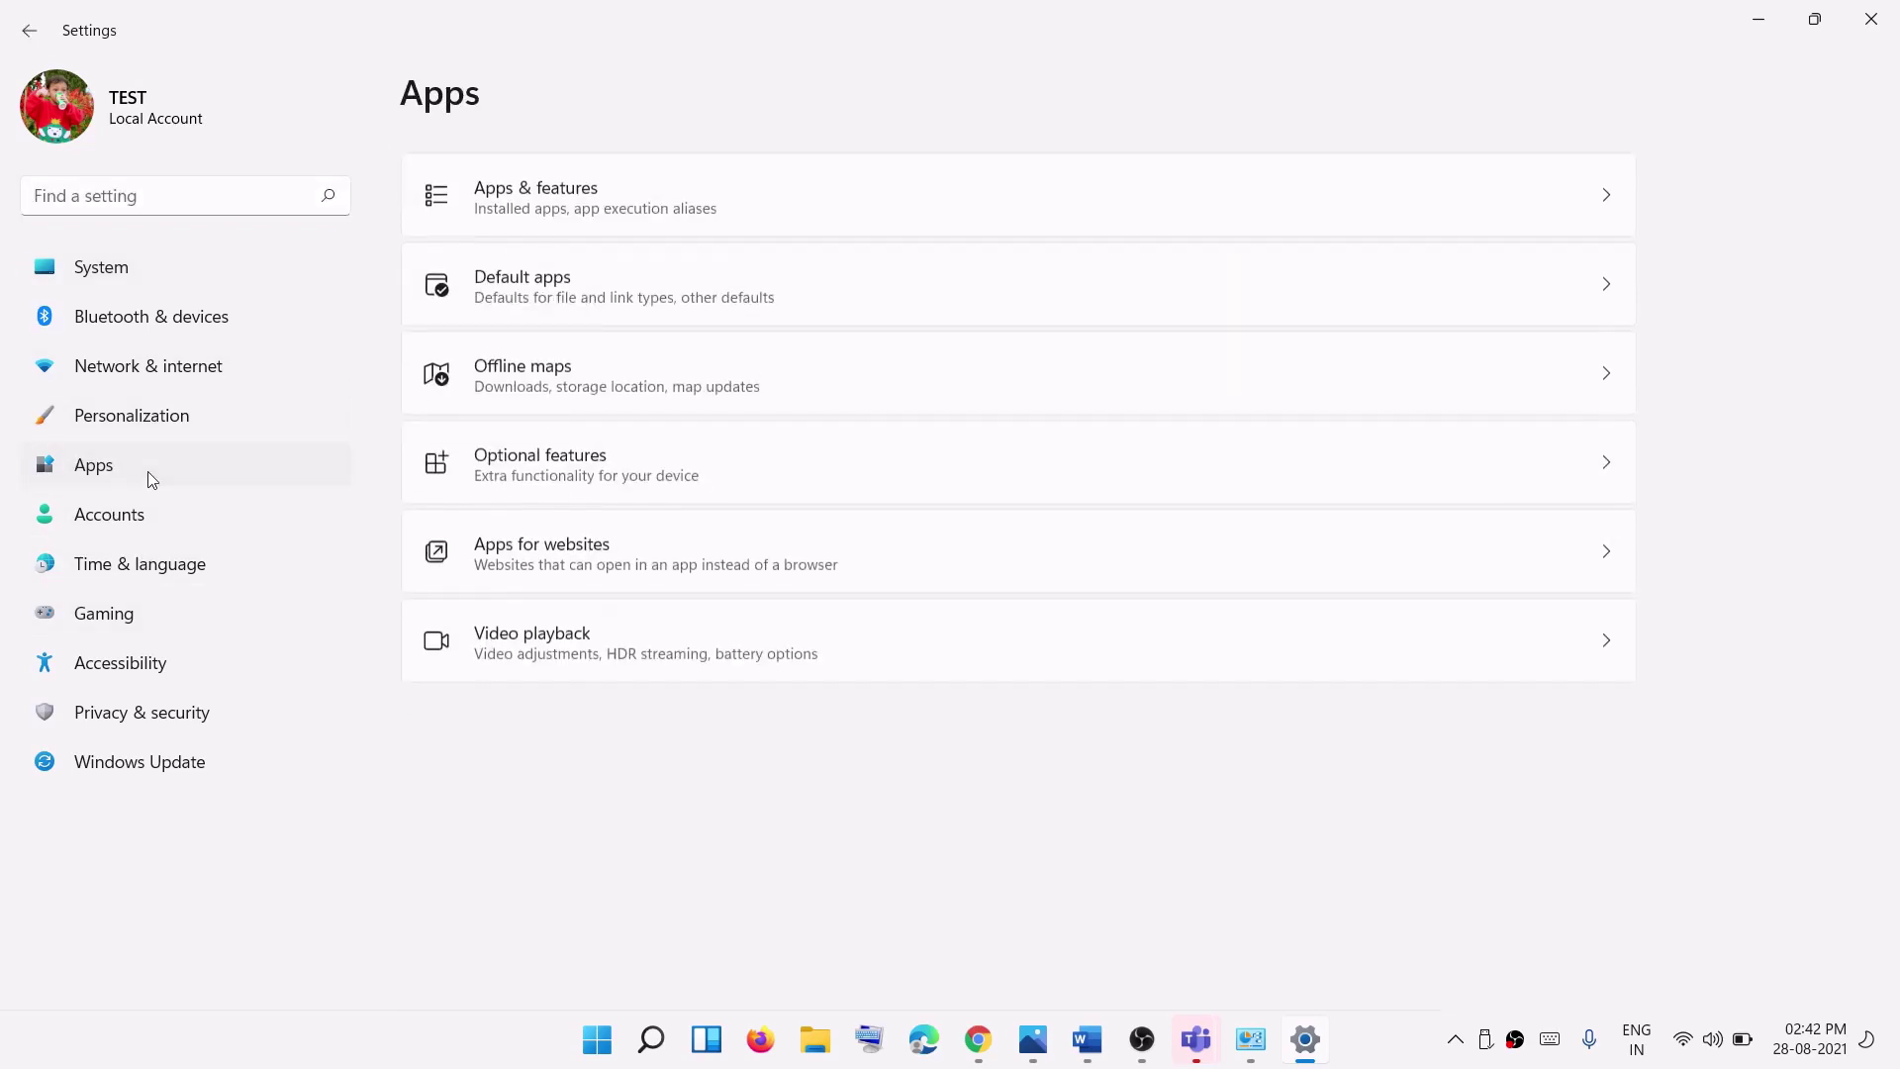
pyautogui.click(582, 188)
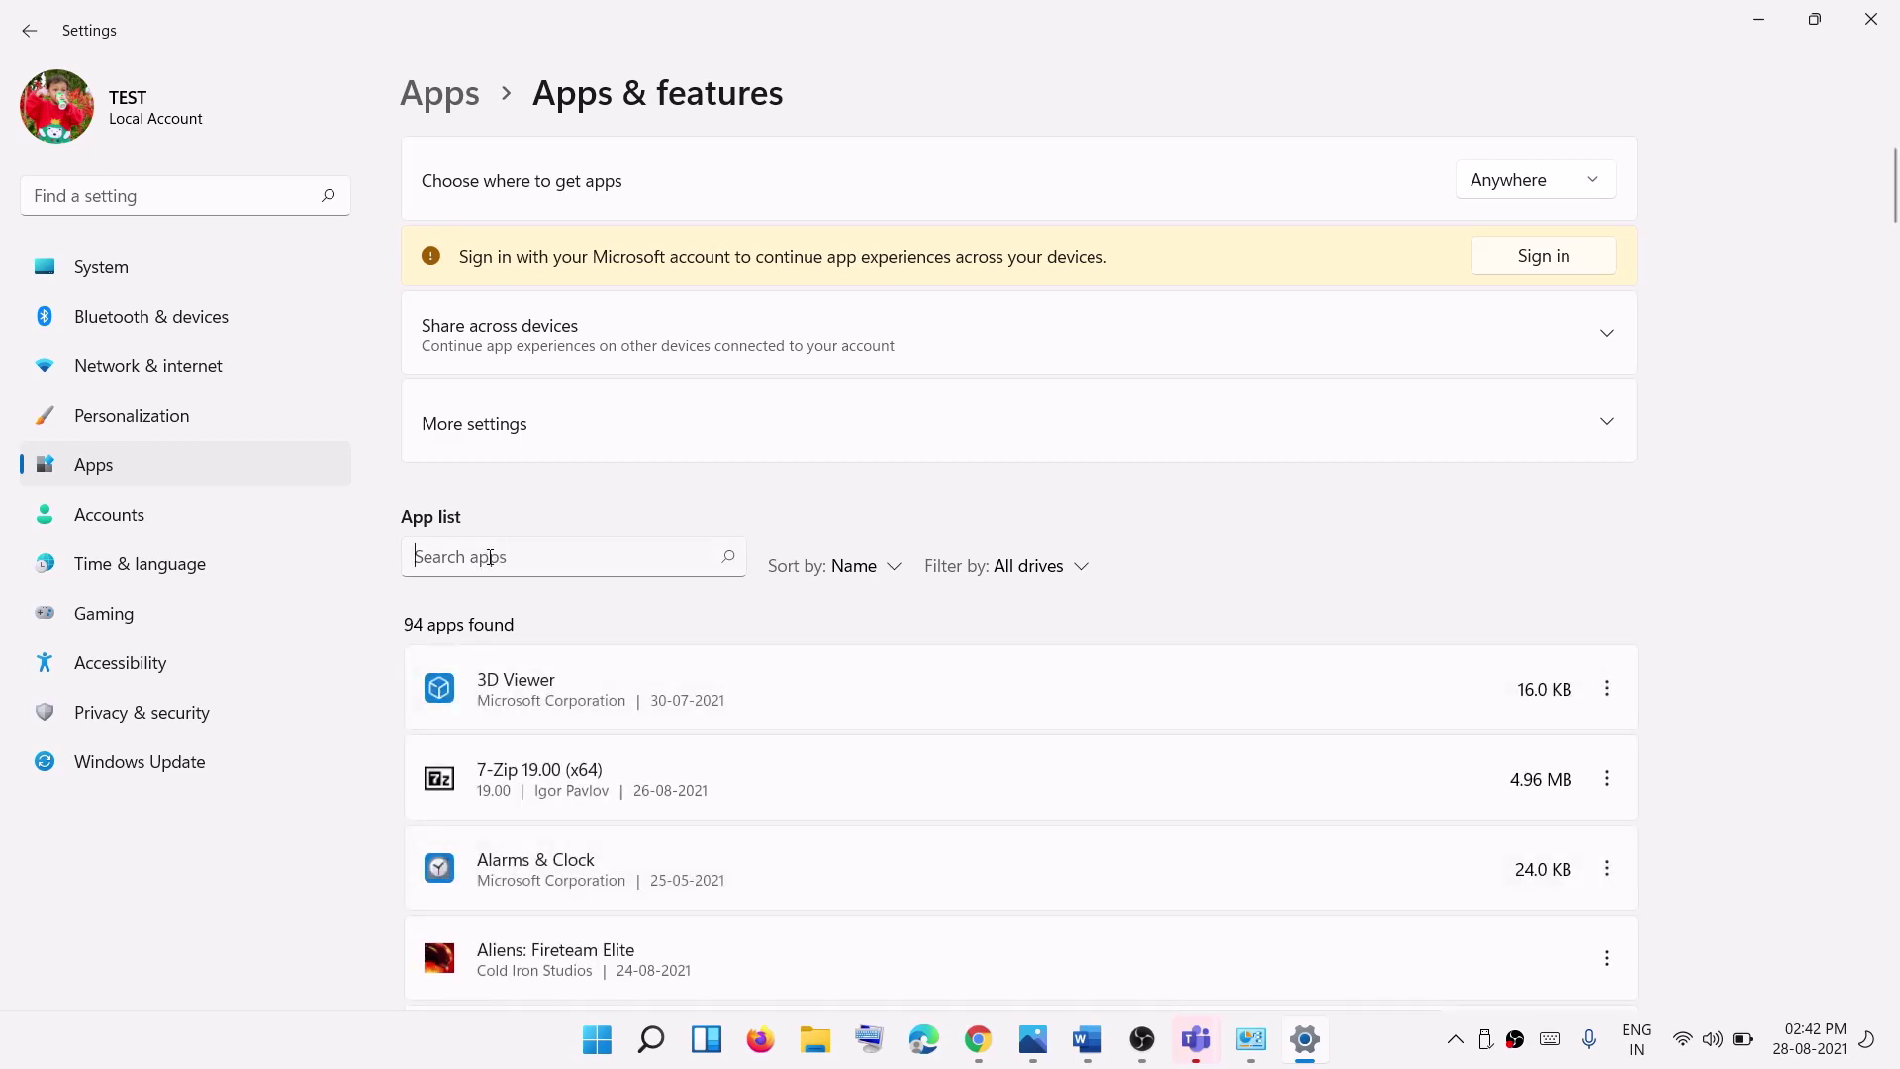
pyautogui.click(489, 557)
pyautogui.write('t')
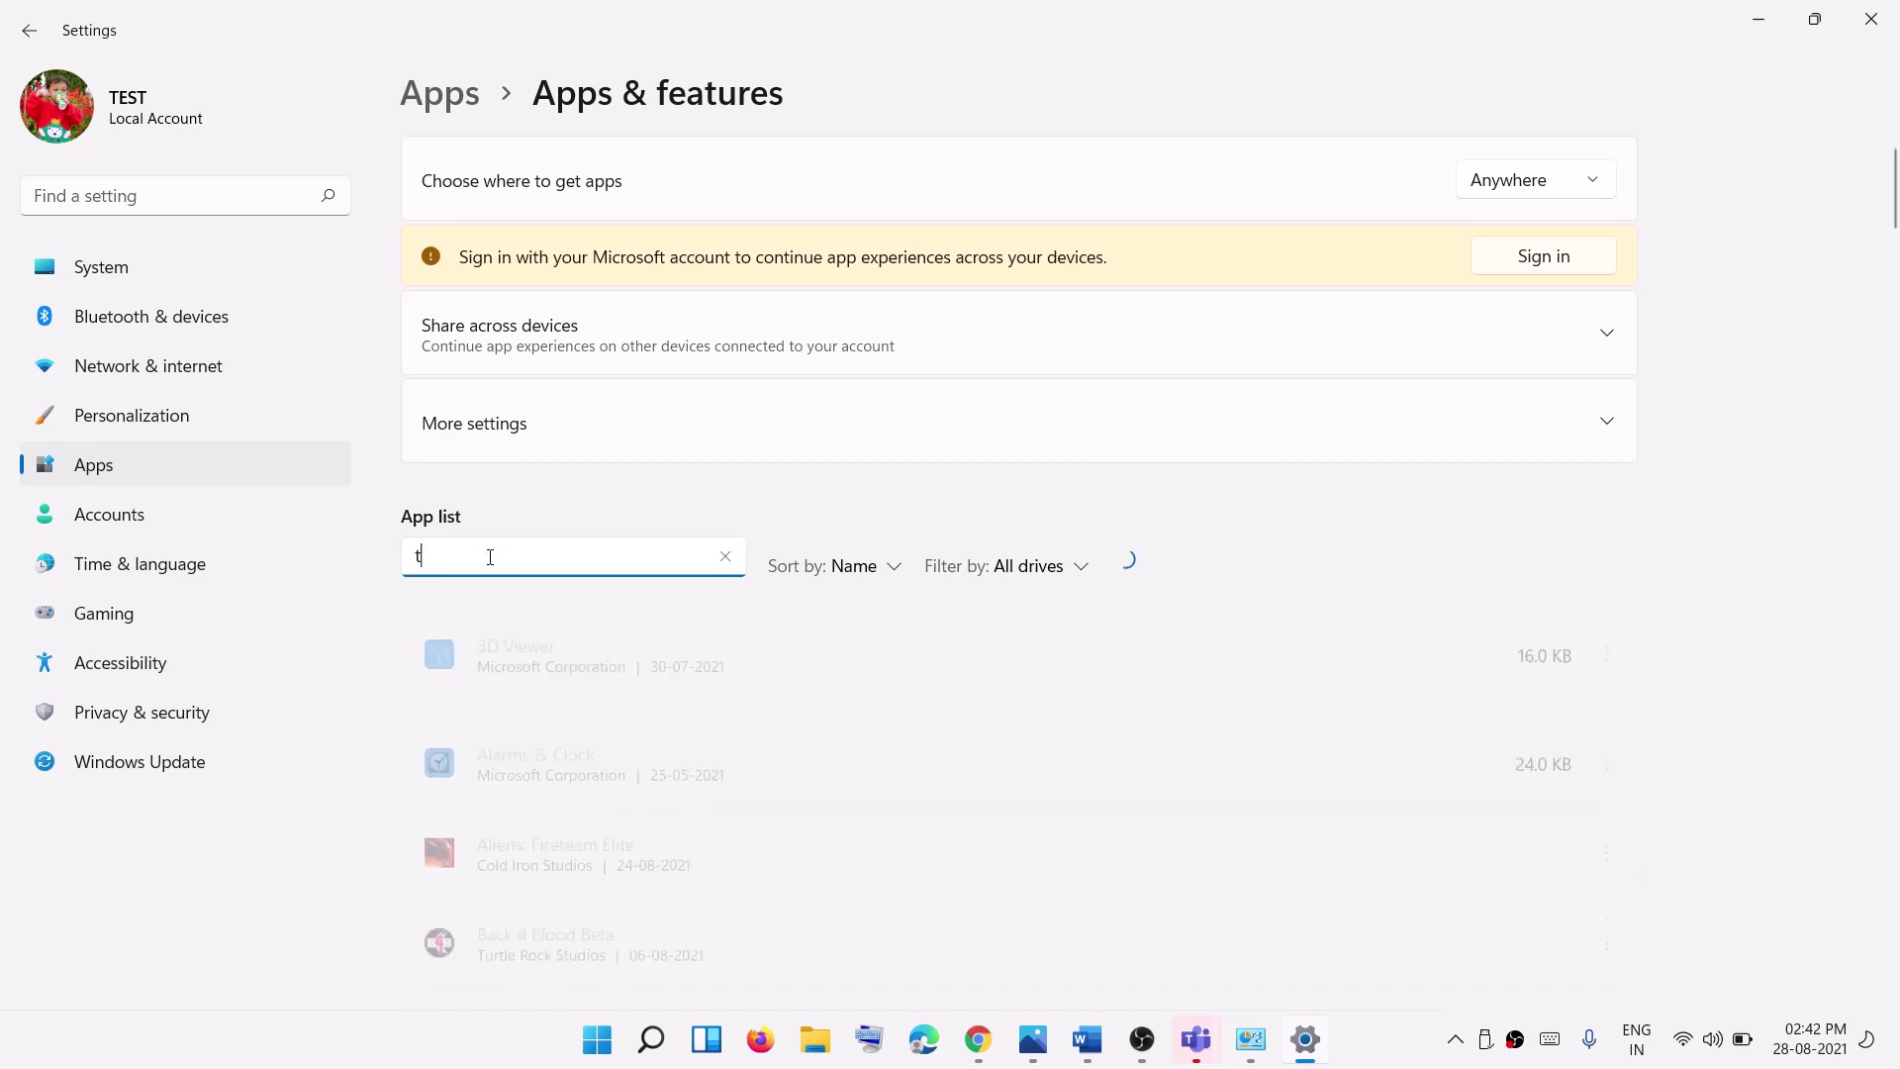
pyautogui.write('eams')
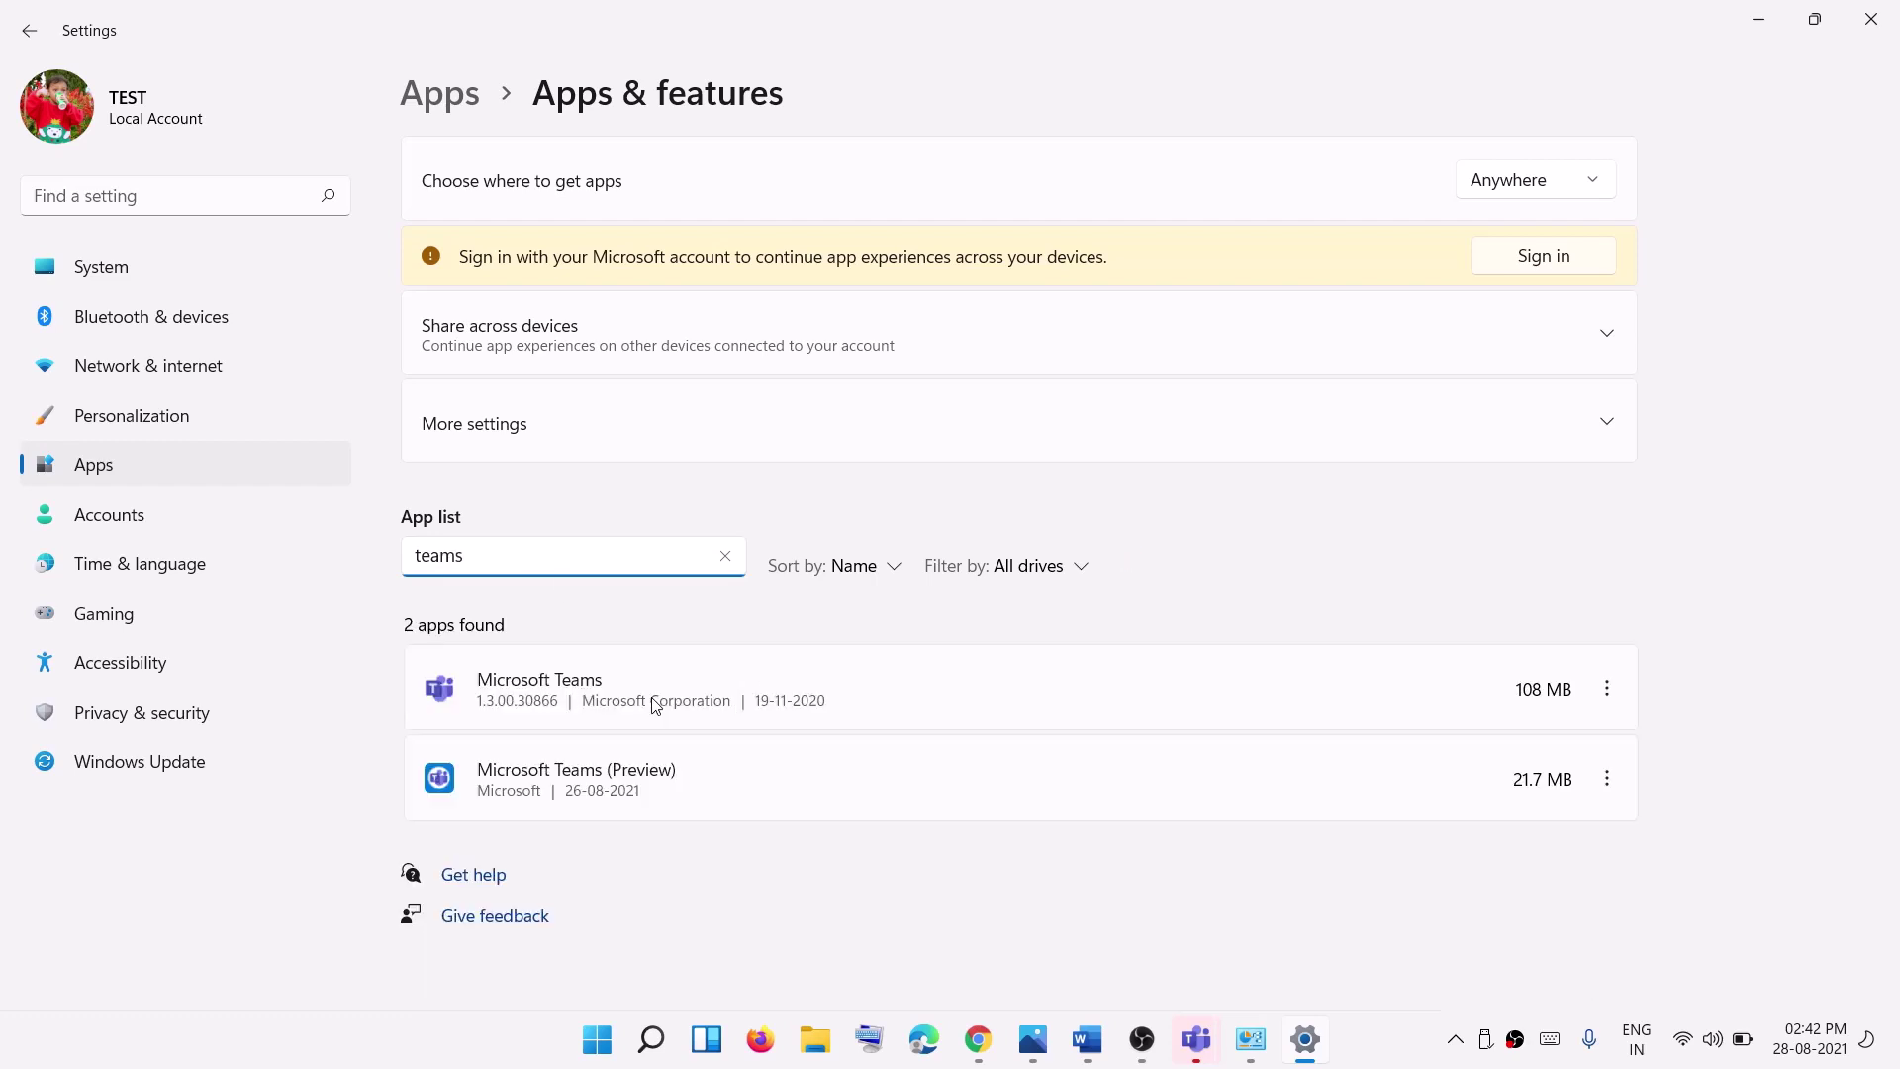
pyautogui.click(748, 689)
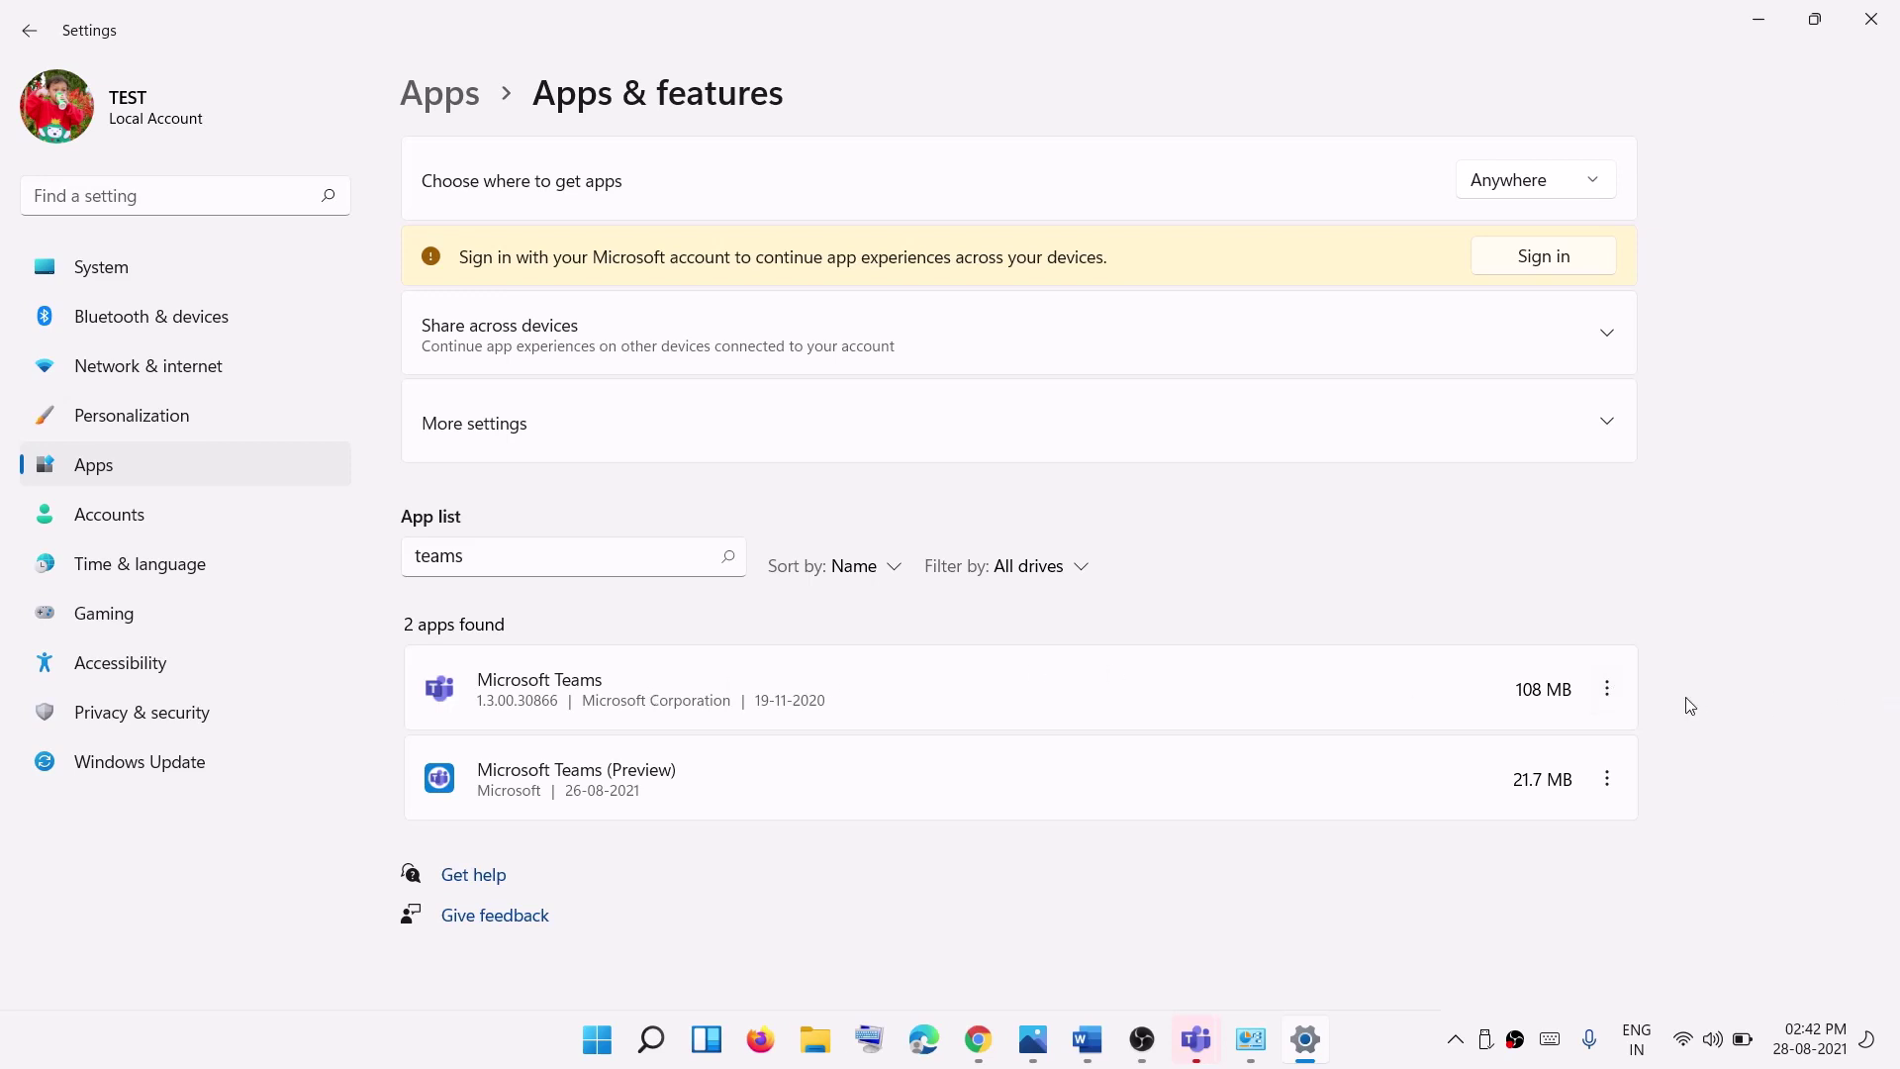
# Step: View where the Uninstall option is for Microsoft Teams and Microsoft Teams (Preview), without uninstalling either app
pyautogui.click(1609, 691)
pyautogui.click(607, 713)
pyautogui.click(1609, 691)
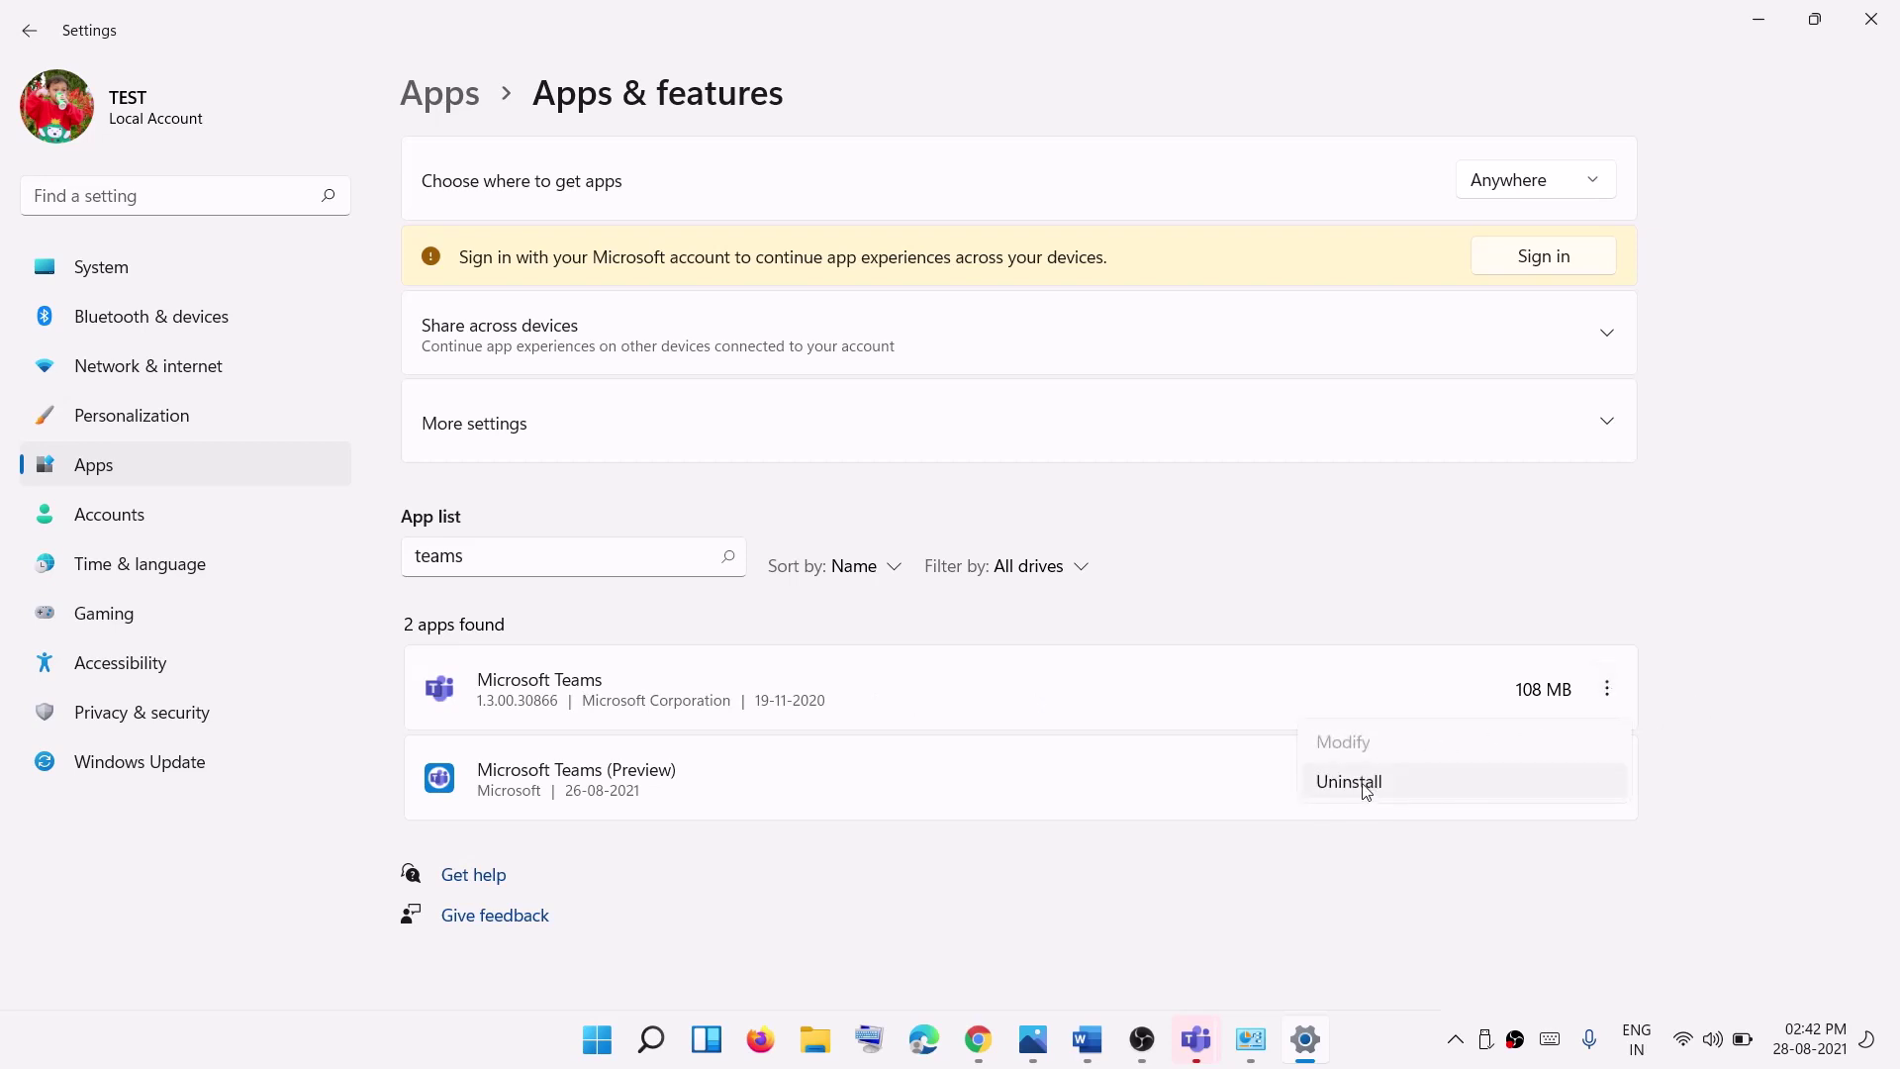
pyautogui.click(1068, 873)
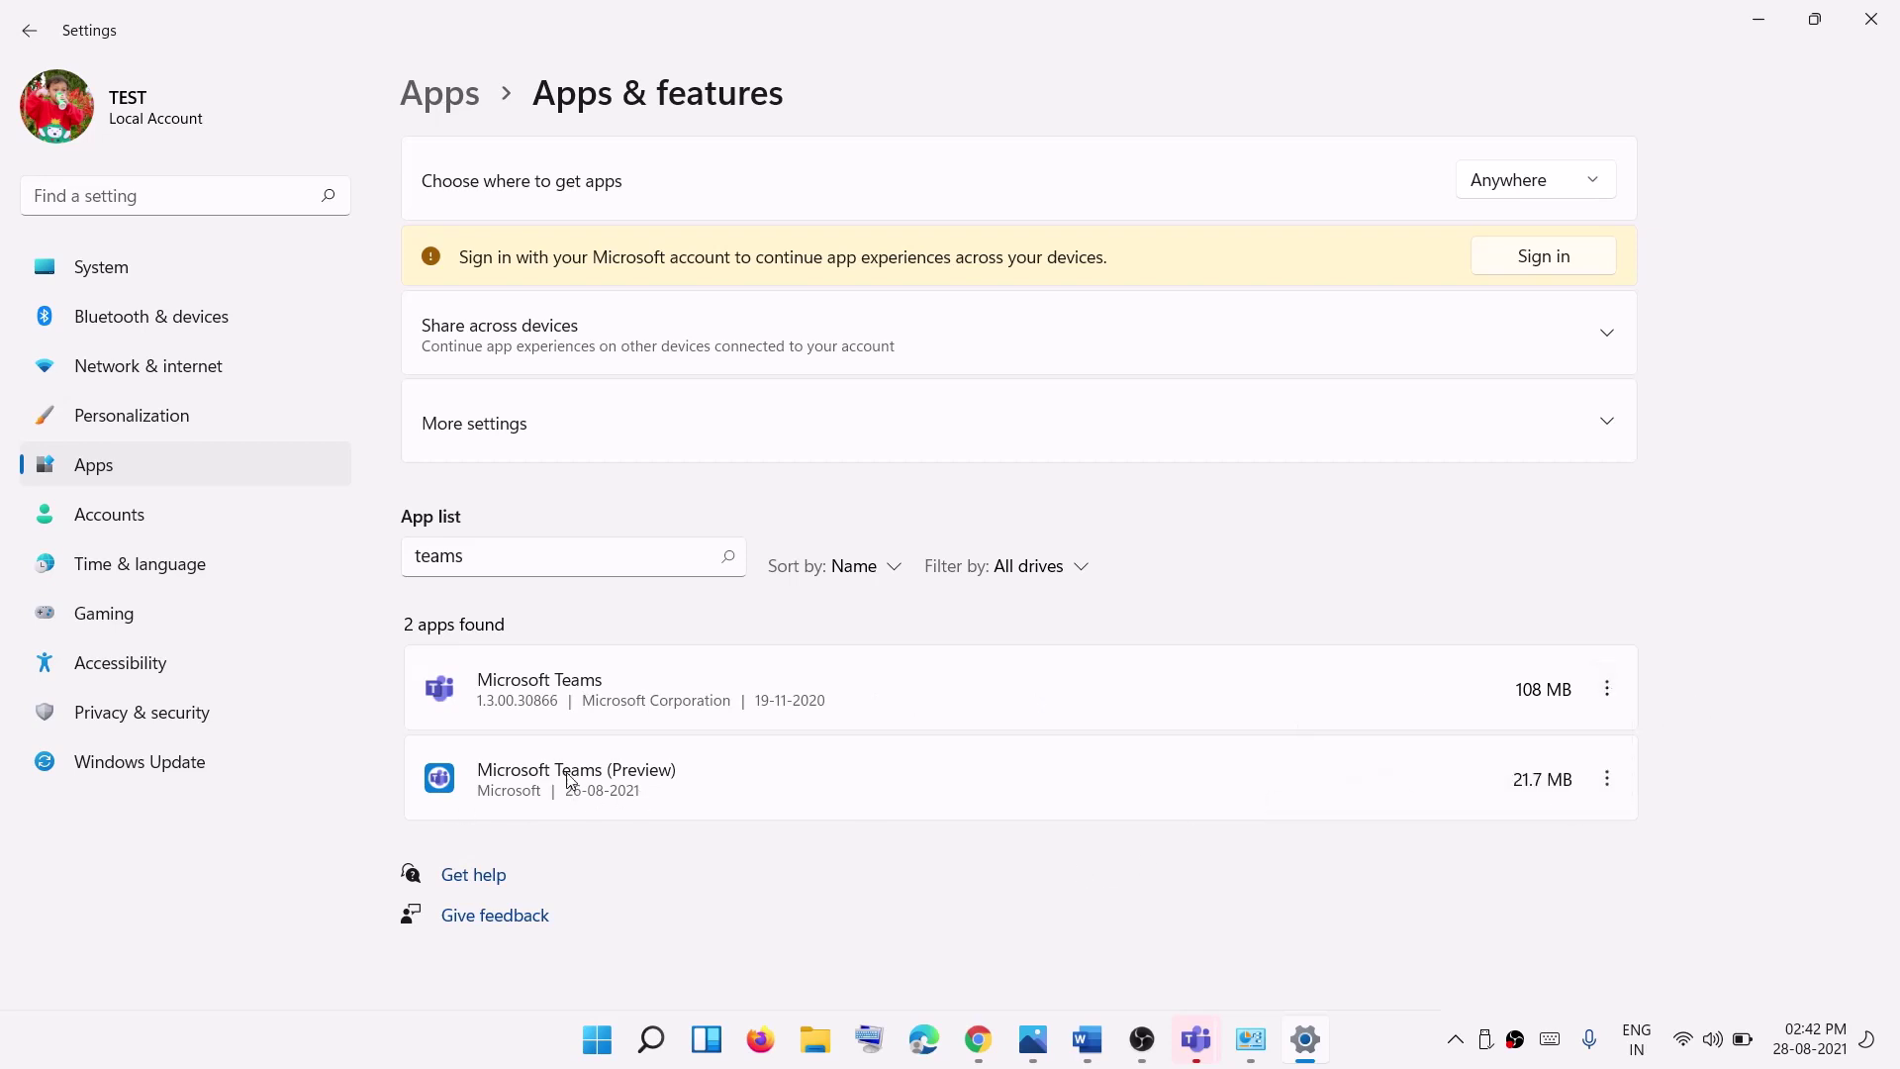
pyautogui.click(1607, 779)
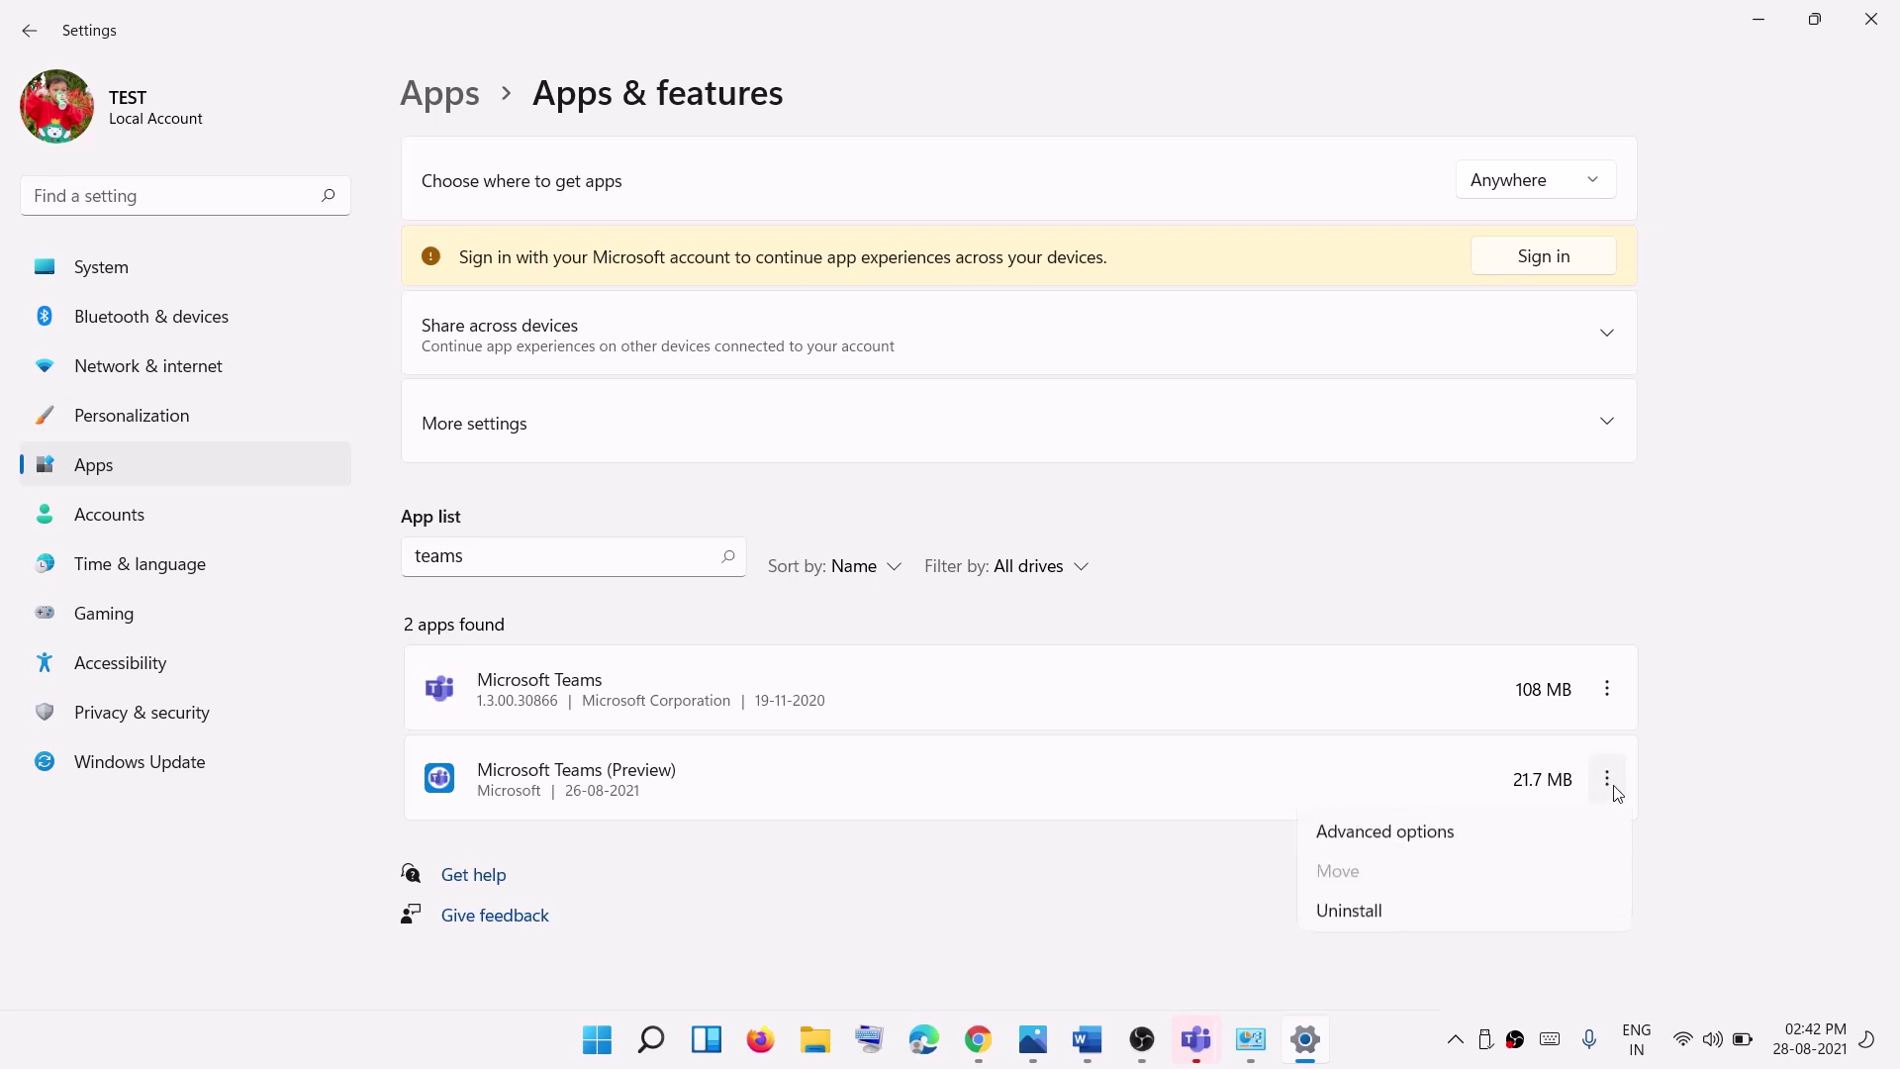
pyautogui.click(653, 883)
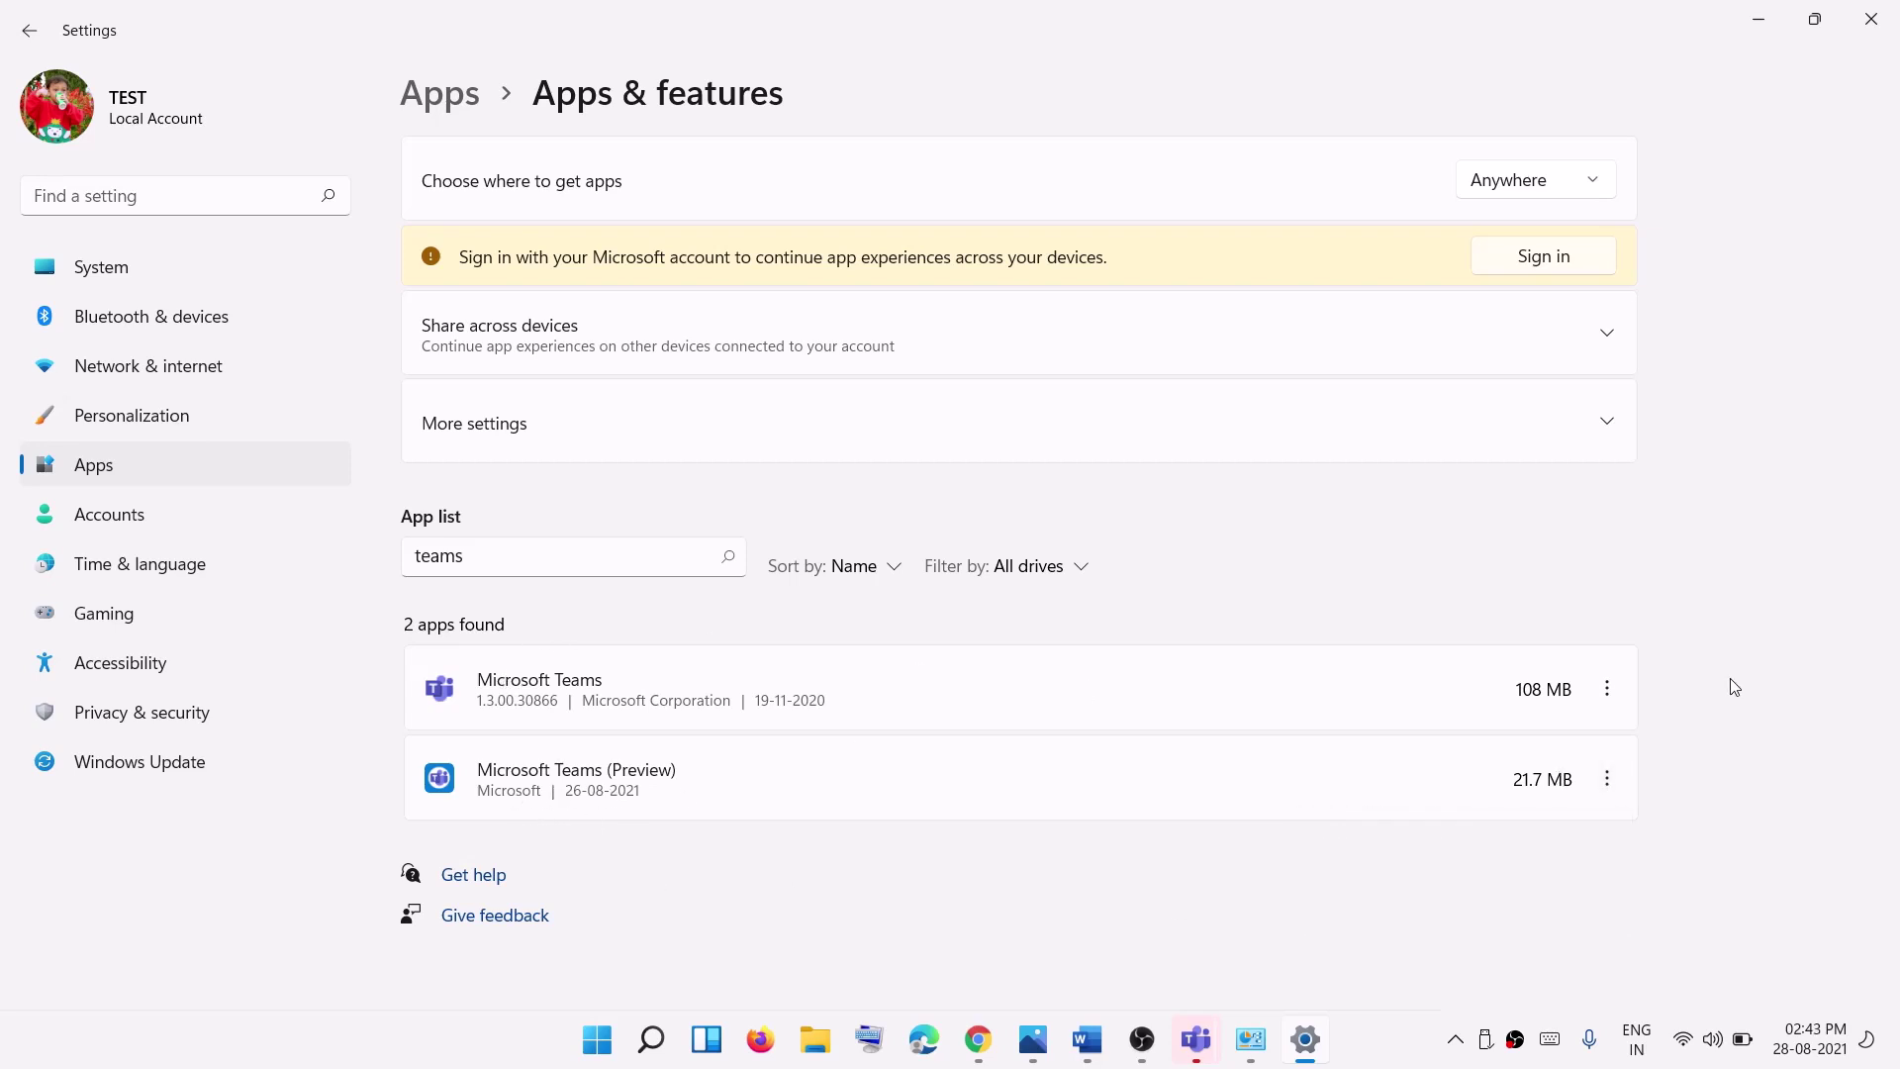
pyautogui.click(1607, 691)
pyautogui.click(1062, 848)
# Step: Check the power options for restarting the computer after an uninstall, and dismiss them without restarting
pyautogui.click(596, 1039)
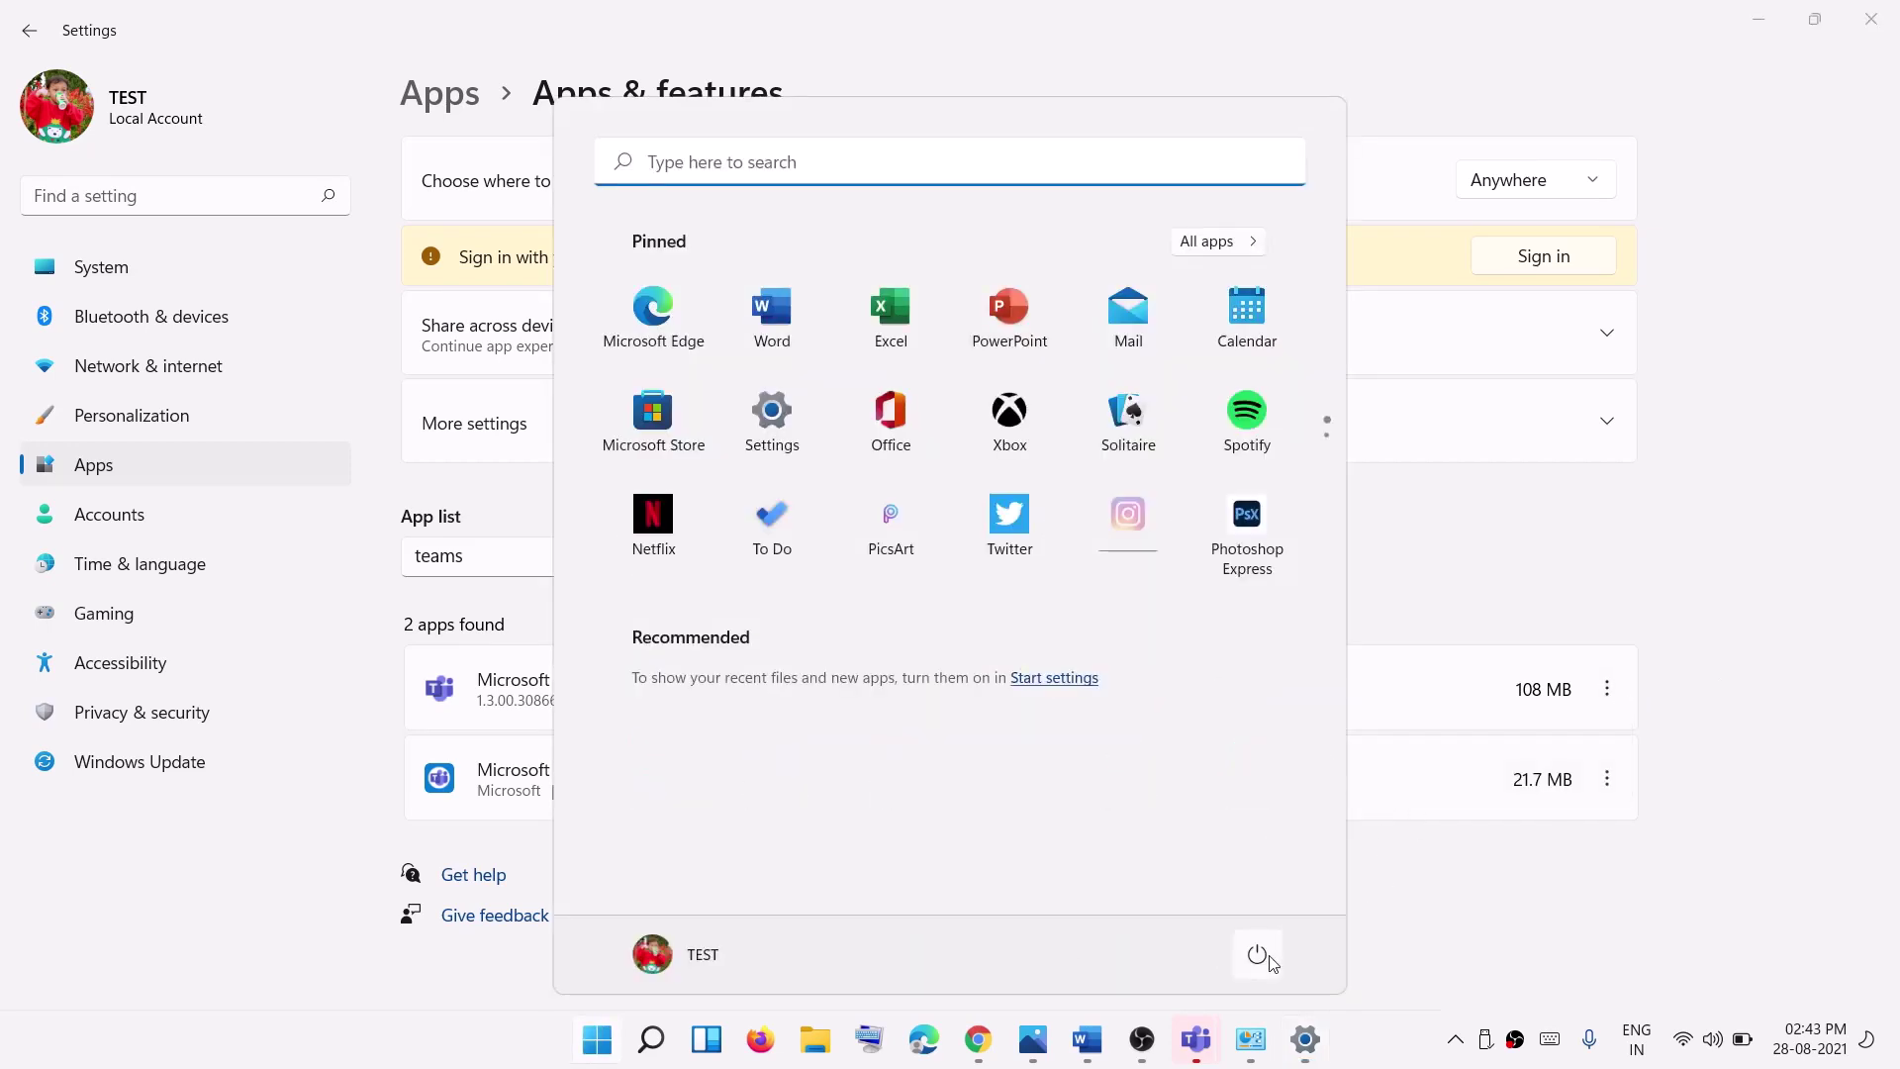
pyautogui.click(1257, 954)
pyautogui.click(1562, 888)
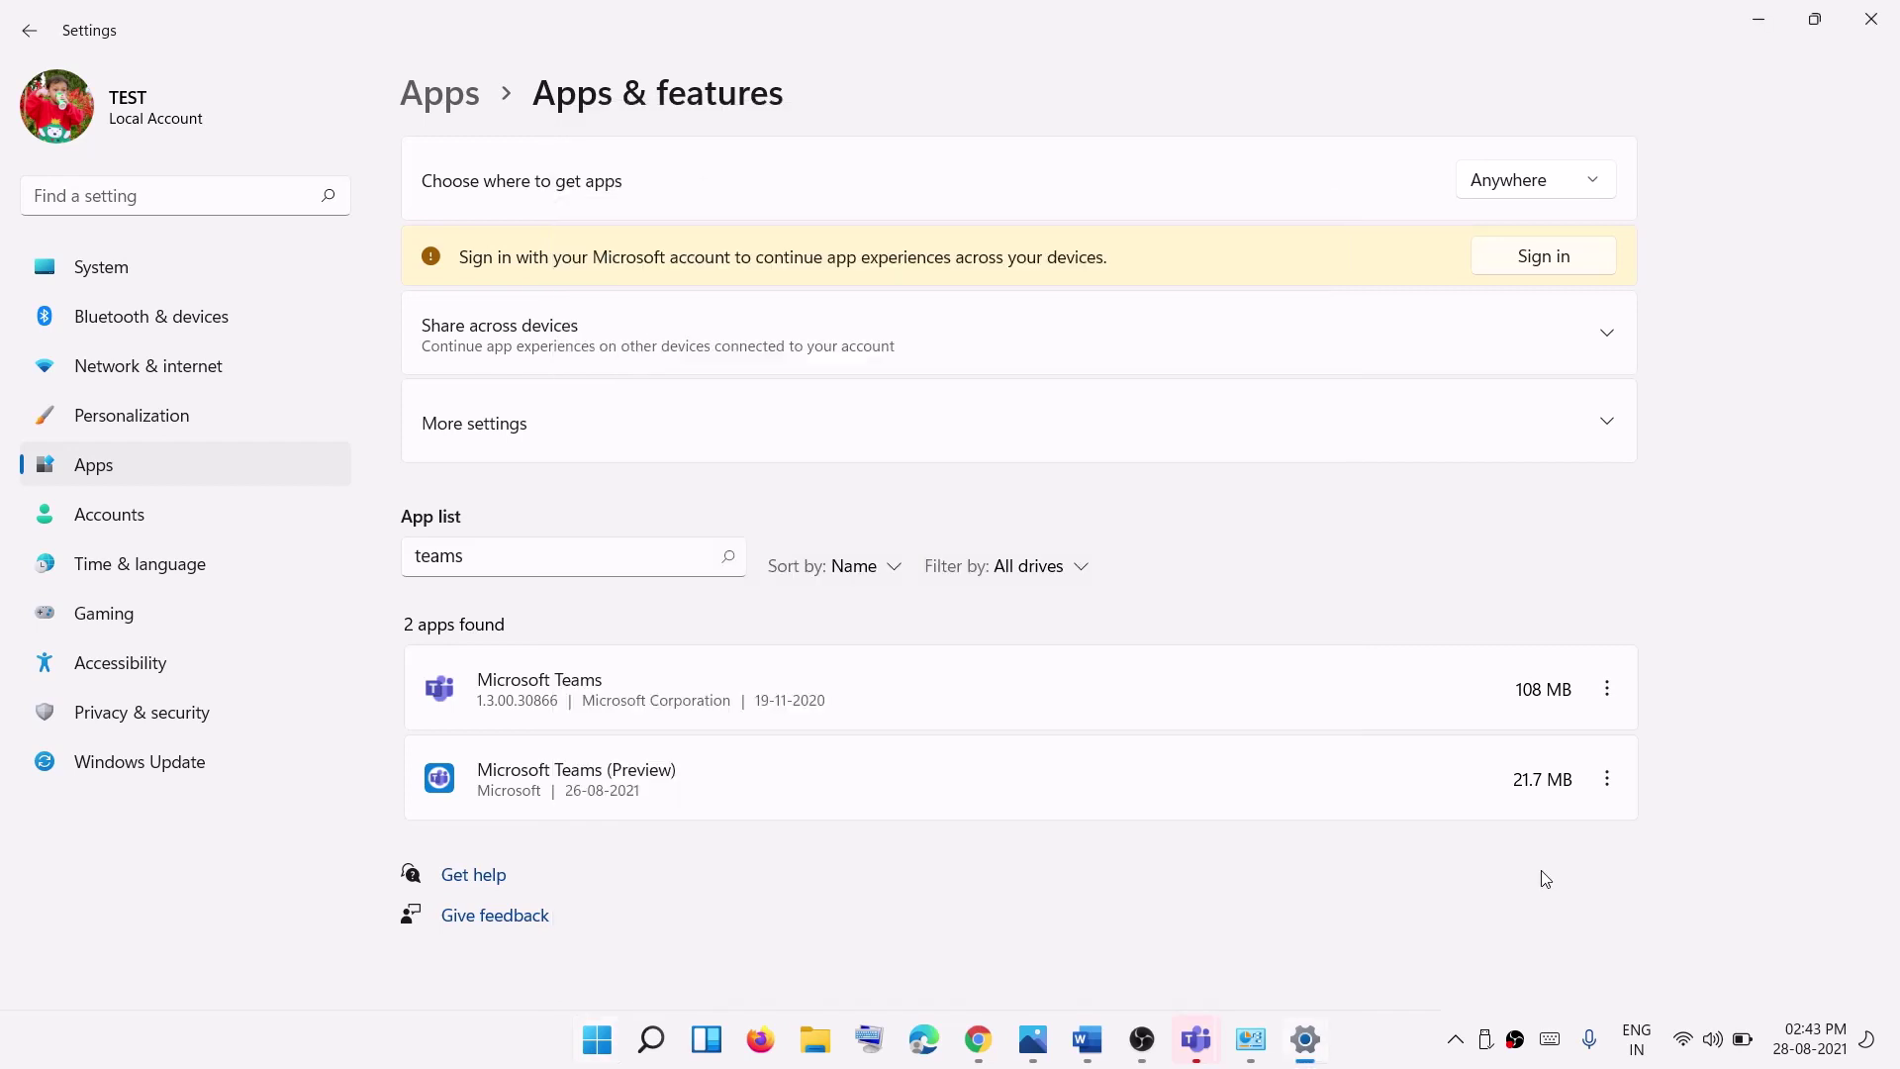
# Step: Switch to the Word guide, select the Teams download link under Step 6, and display the Download Microsoft Teams page in Chrome
pyautogui.click(1101, 1039)
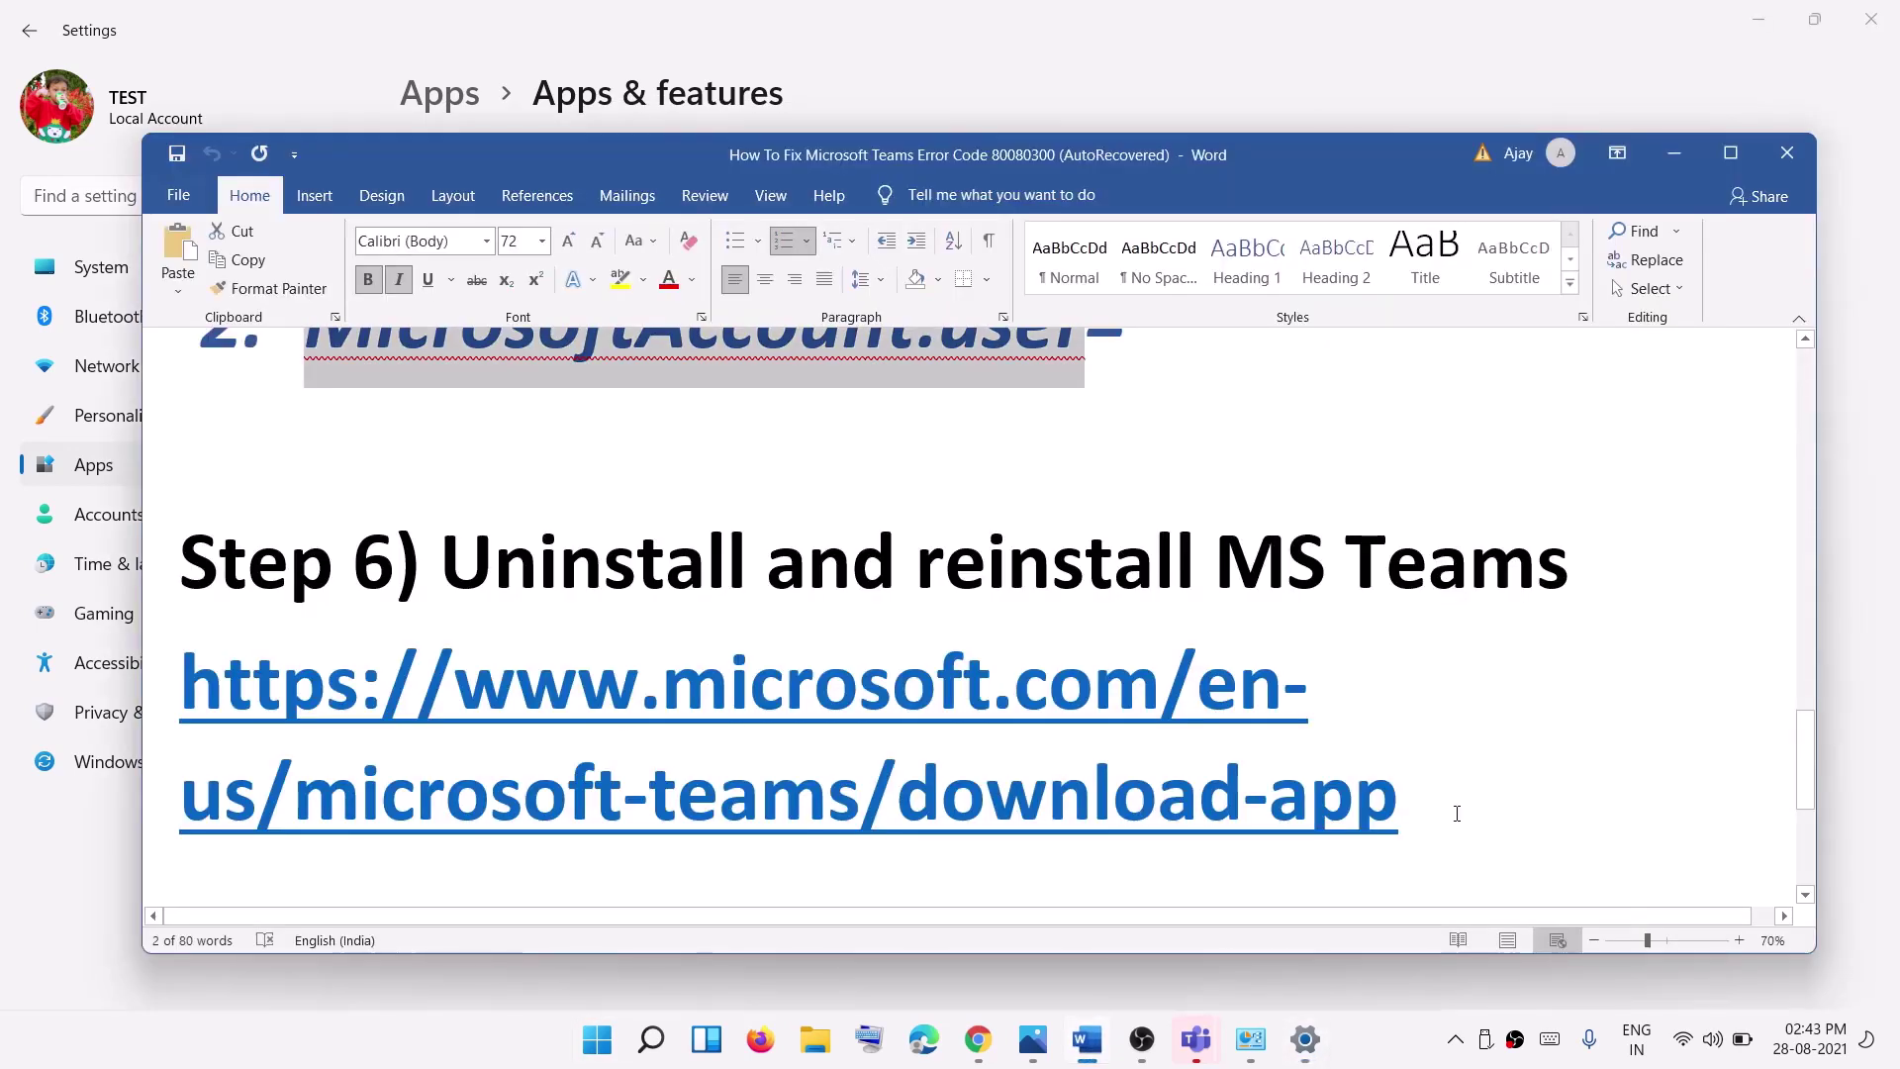
pyautogui.tripleClick(367, 756)
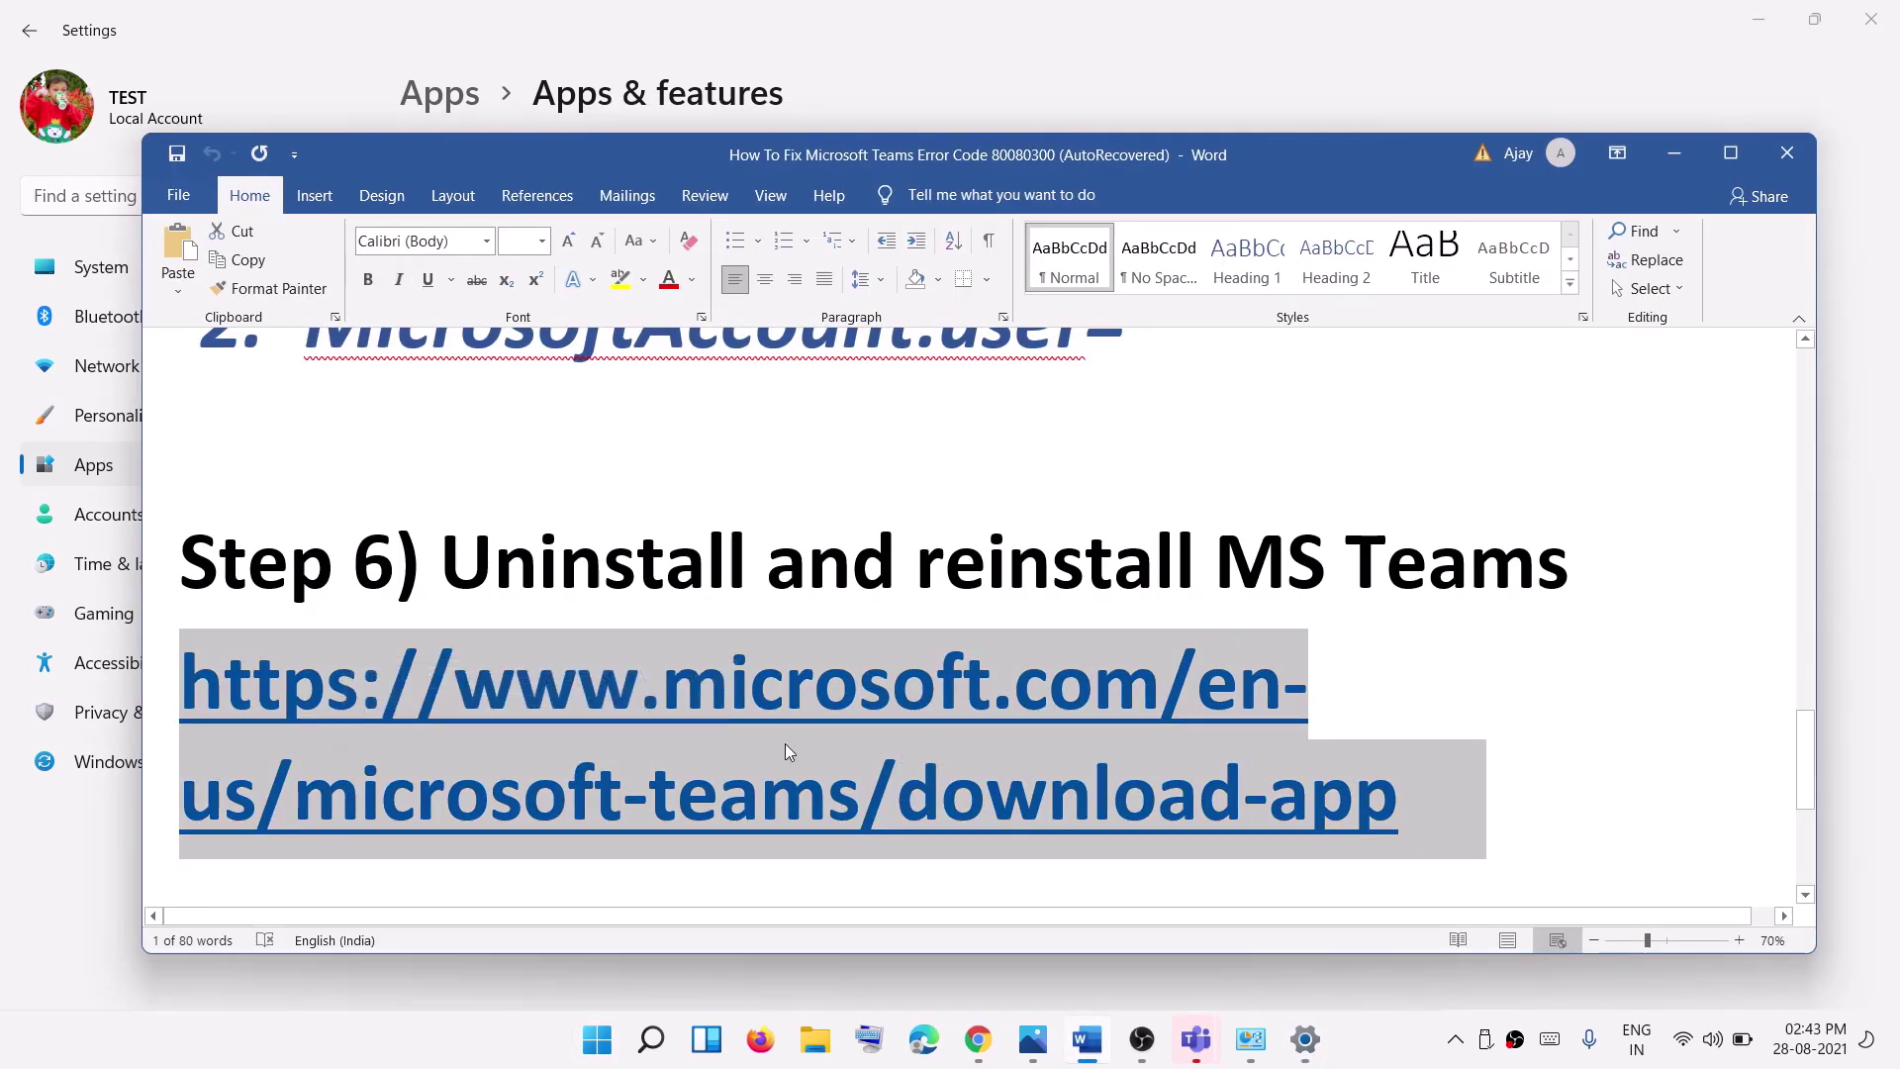
pyautogui.keyDown('ctrl'); pyautogui.click(985, 863); pyautogui.keyUp('ctrl')
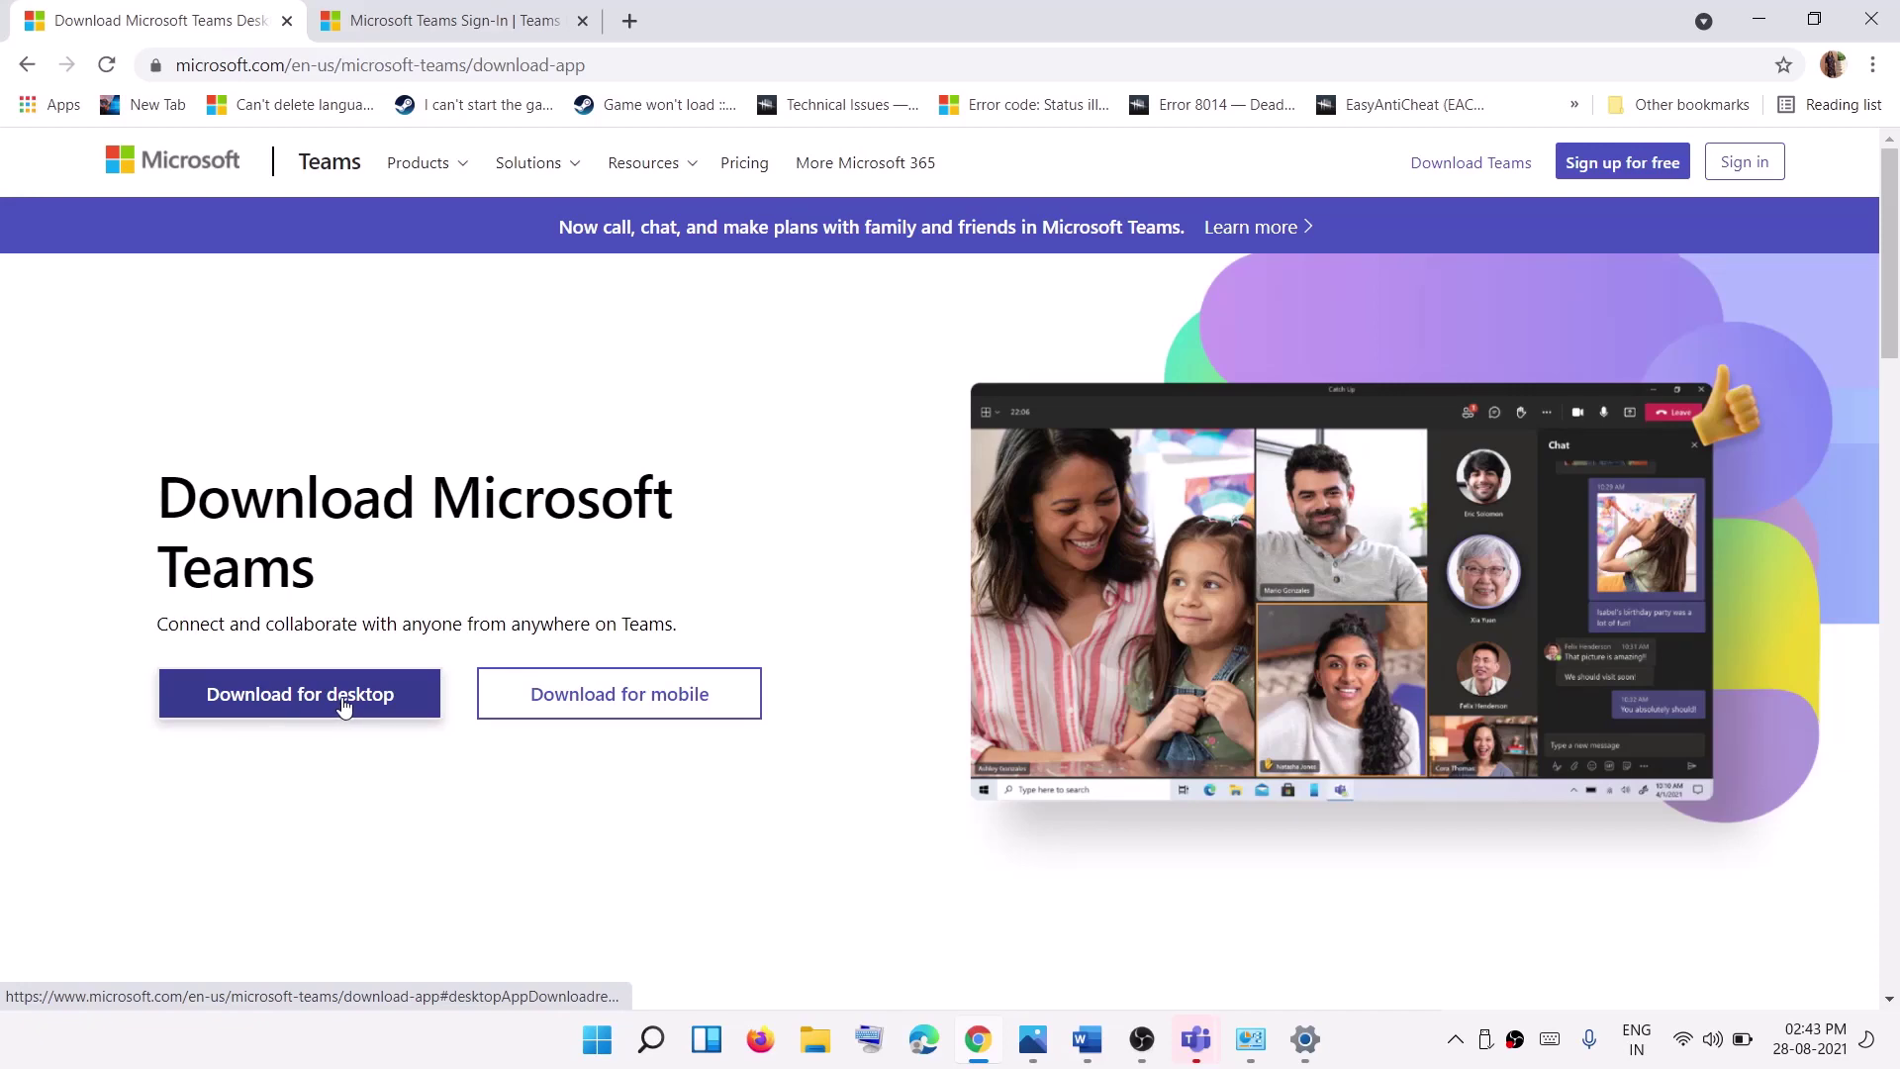
# Step: Return to the Word guide and highlight "Use the web version of MS Teams" in Step 7
pyautogui.click(1086, 1039)
pyautogui.scroll(-2, 525, 621)
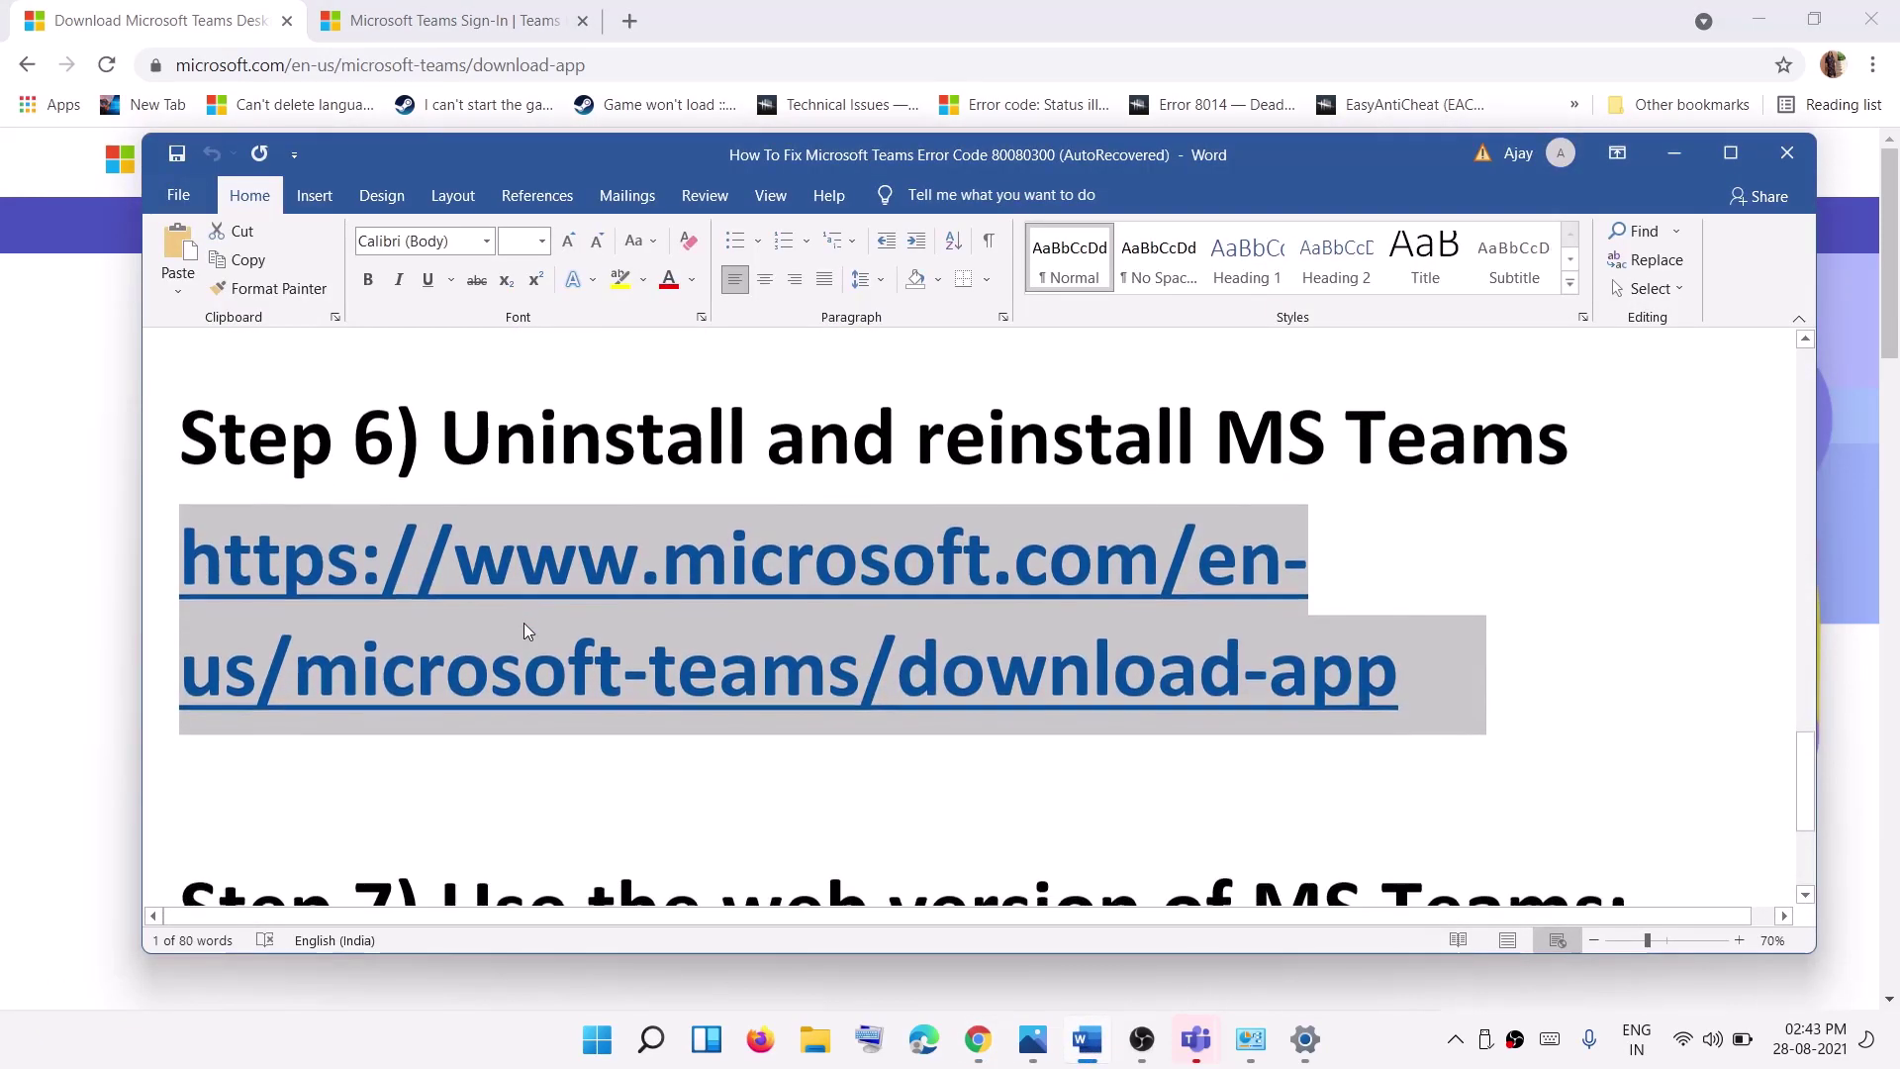
pyautogui.scroll(-3, 525, 621)
pyautogui.moveTo(460, 601); pyautogui.dragTo(1574, 592)
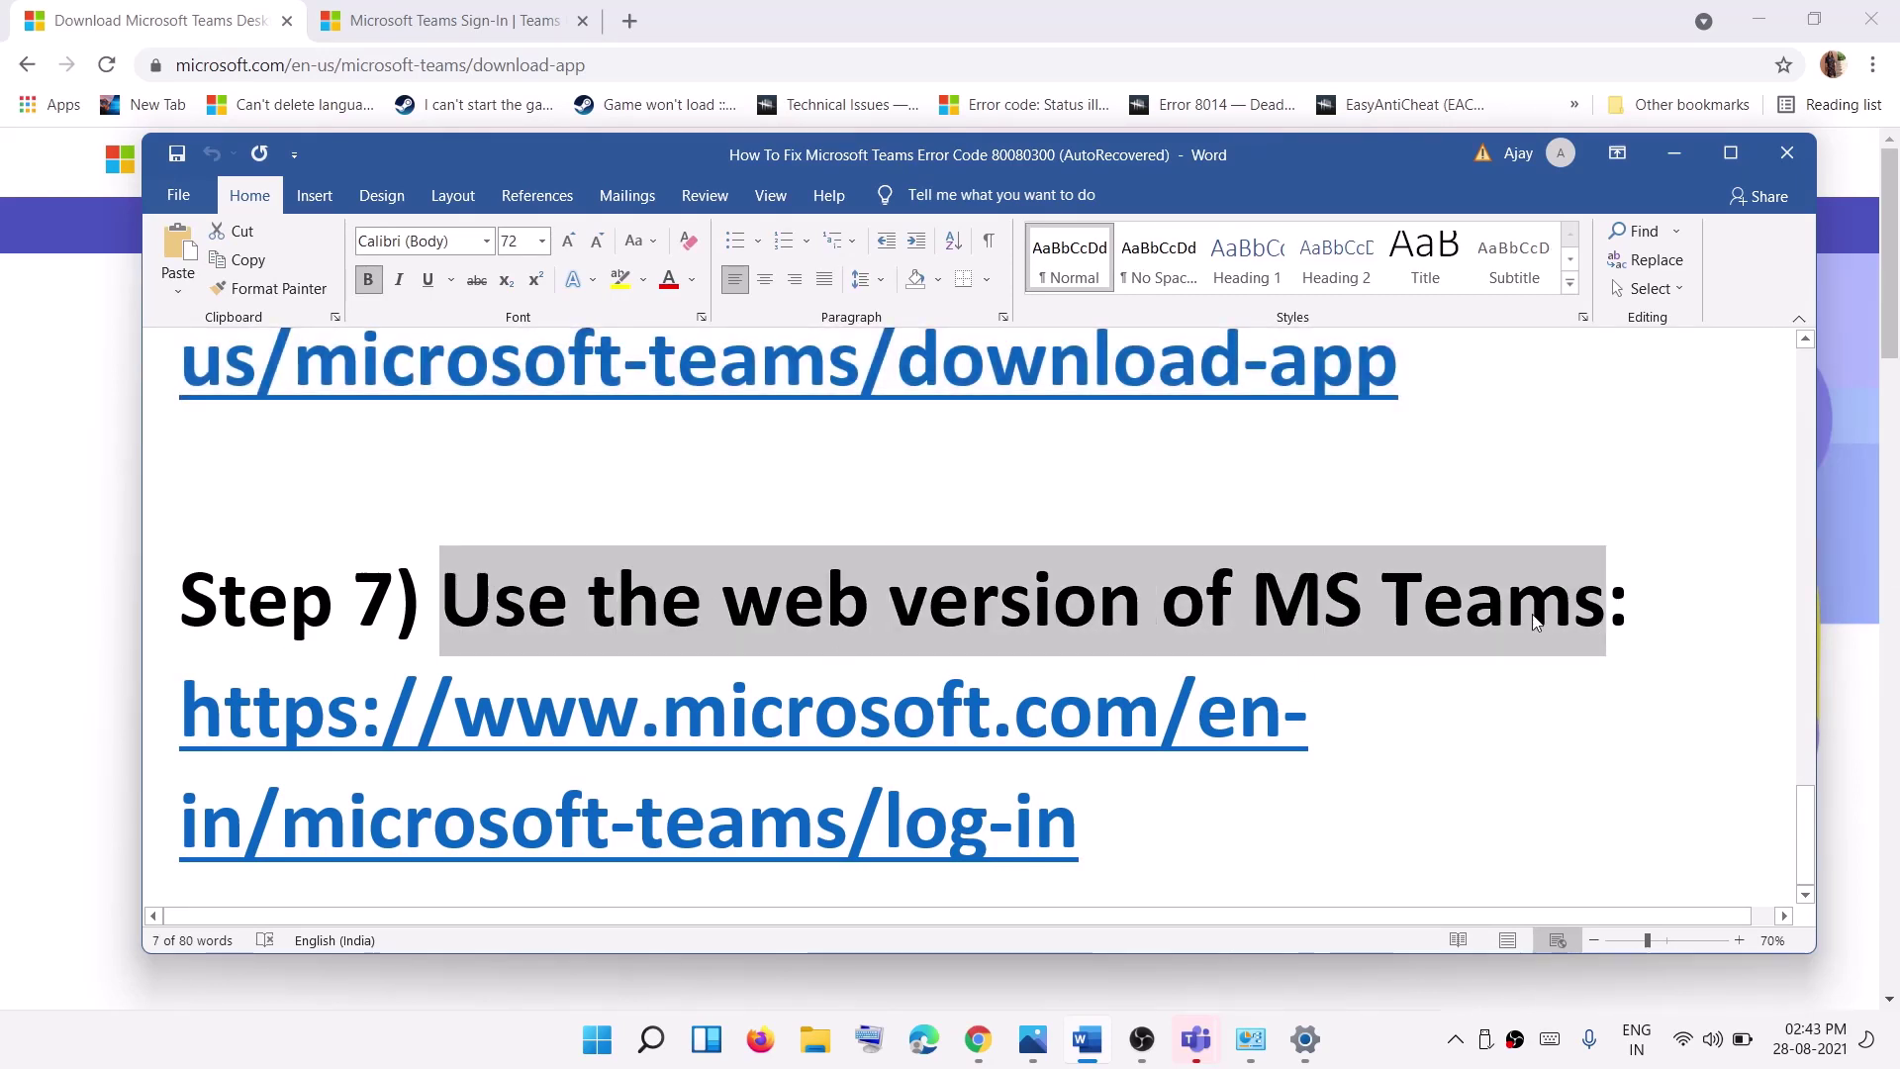
# Step: Highlight the Step 7 log-in link and start signing in from the Microsoft Teams Sign-In page in Chrome
pyautogui.moveTo(1124, 842); pyautogui.dragTo(313, 760)
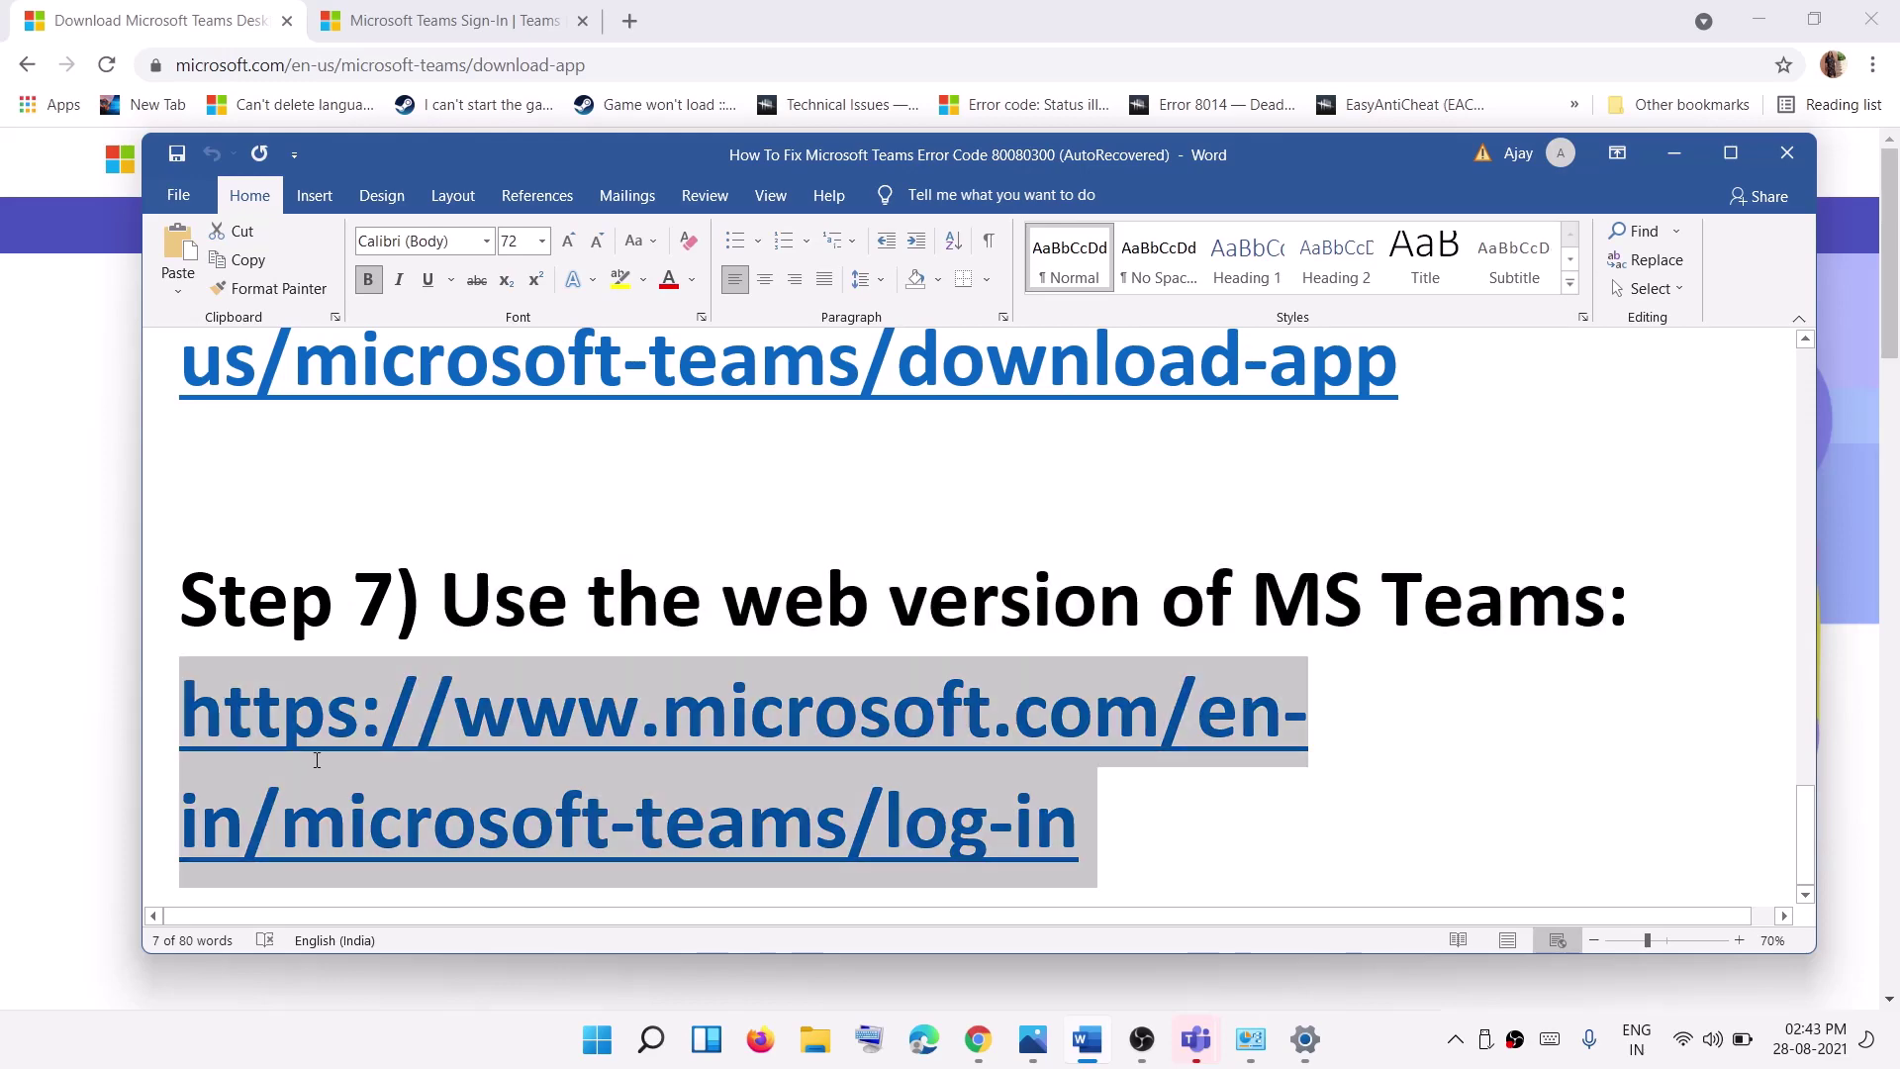
pyautogui.click(534, 20)
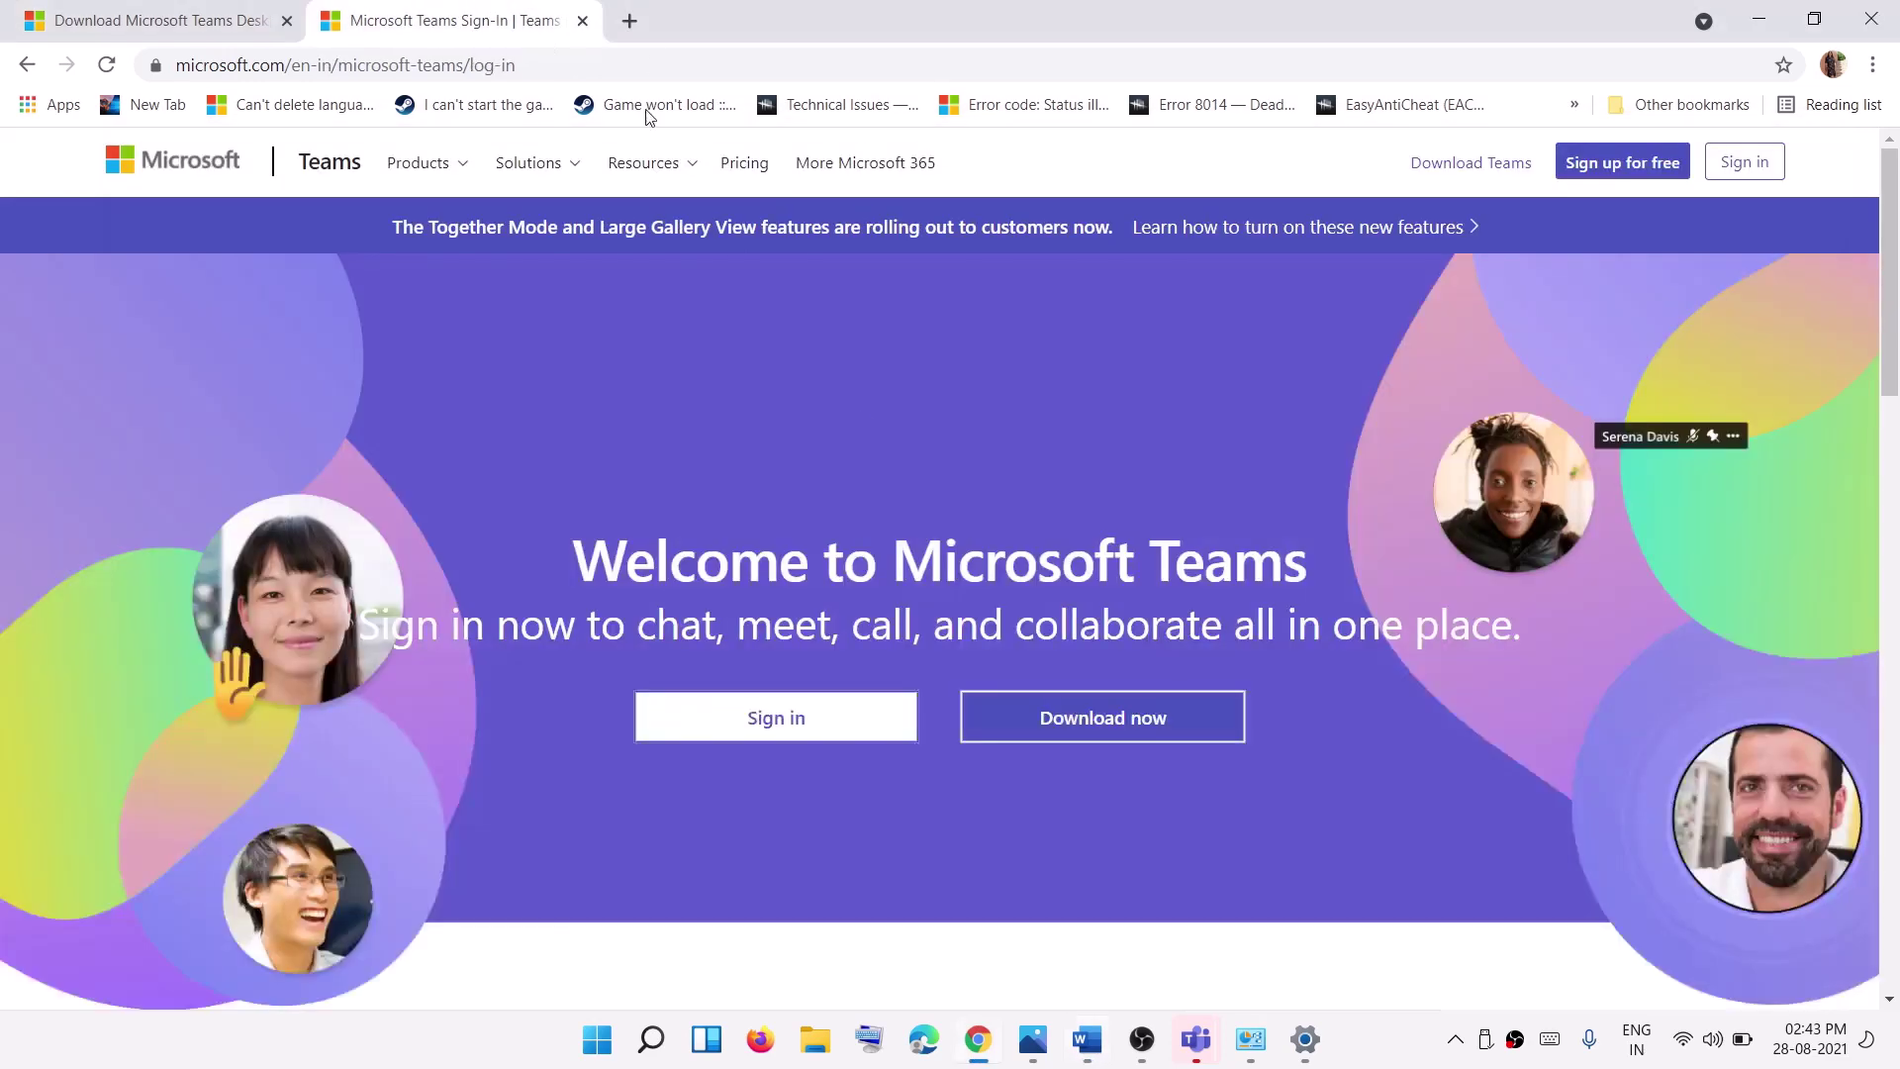
pyautogui.click(731, 719)
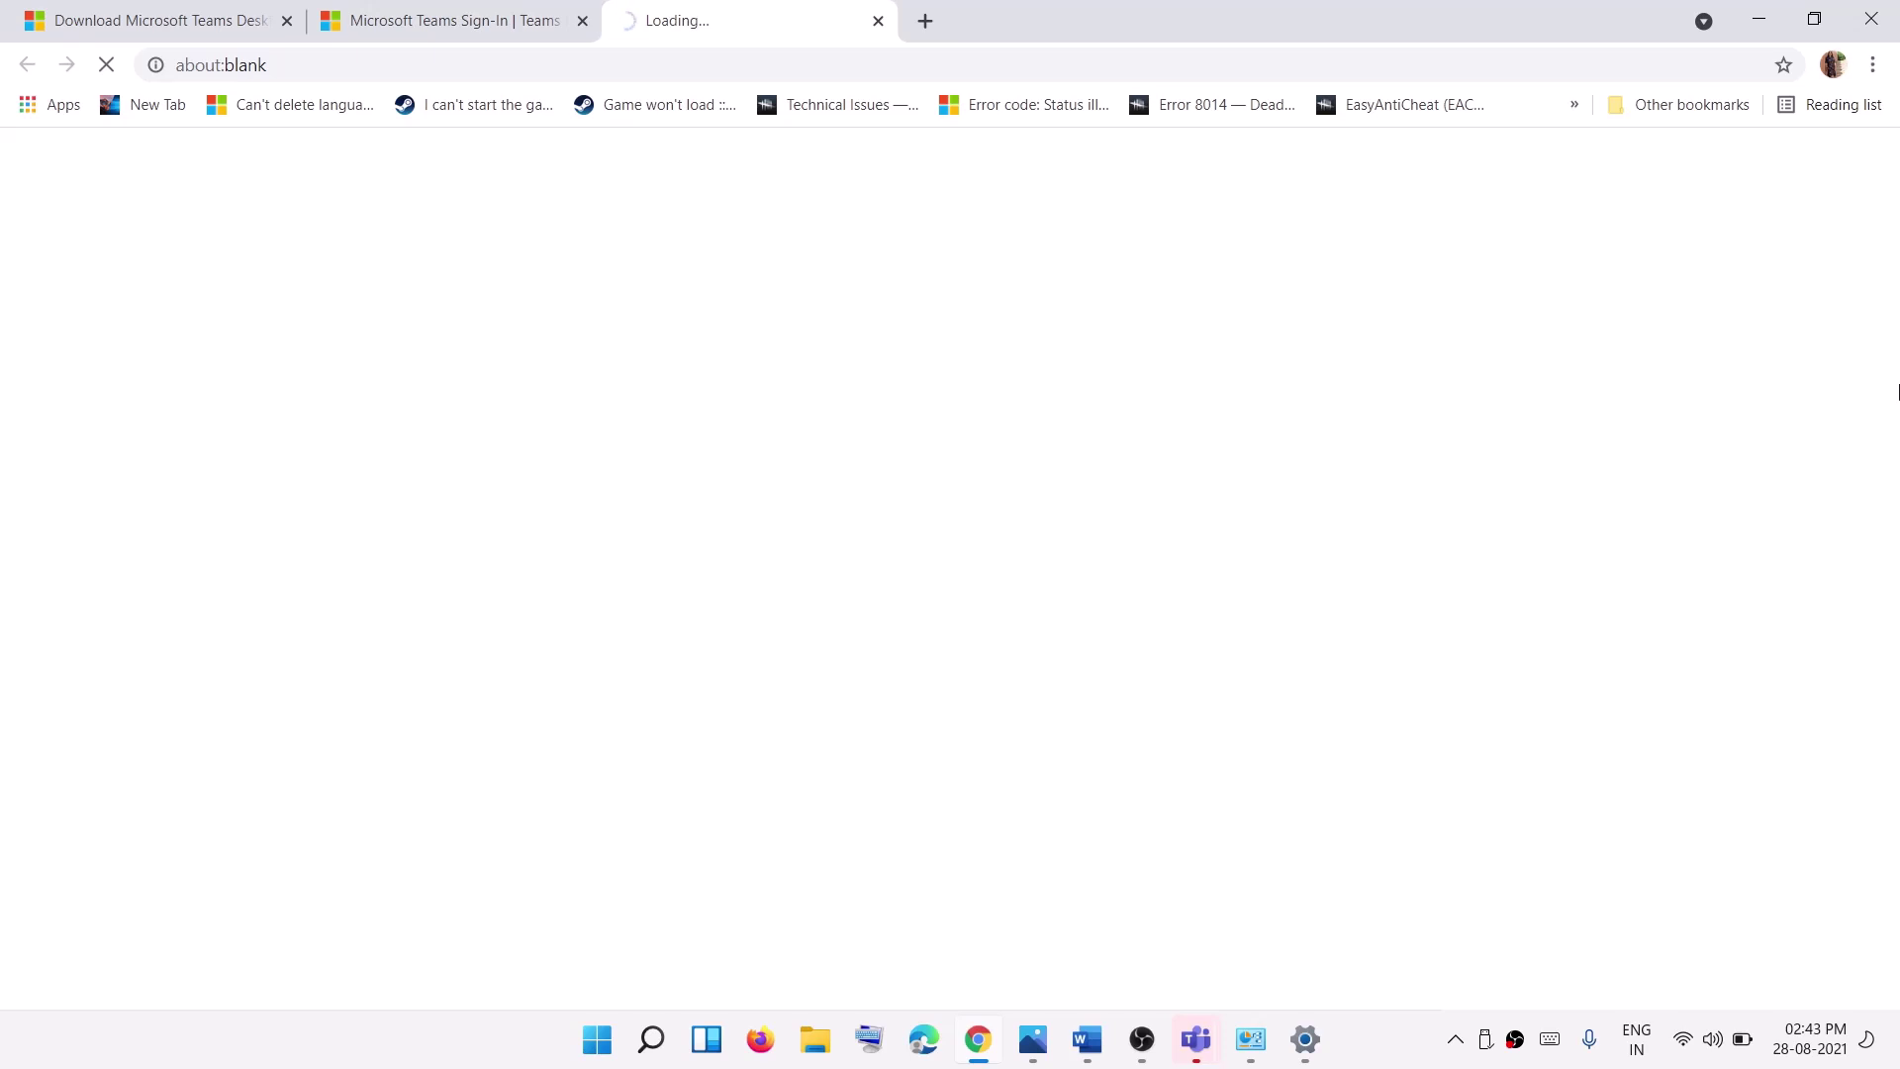
# Step: Look back through the Word guide and display the Teams error code 80080300 image in Photos
pyautogui.moveTo(1088, 1059)
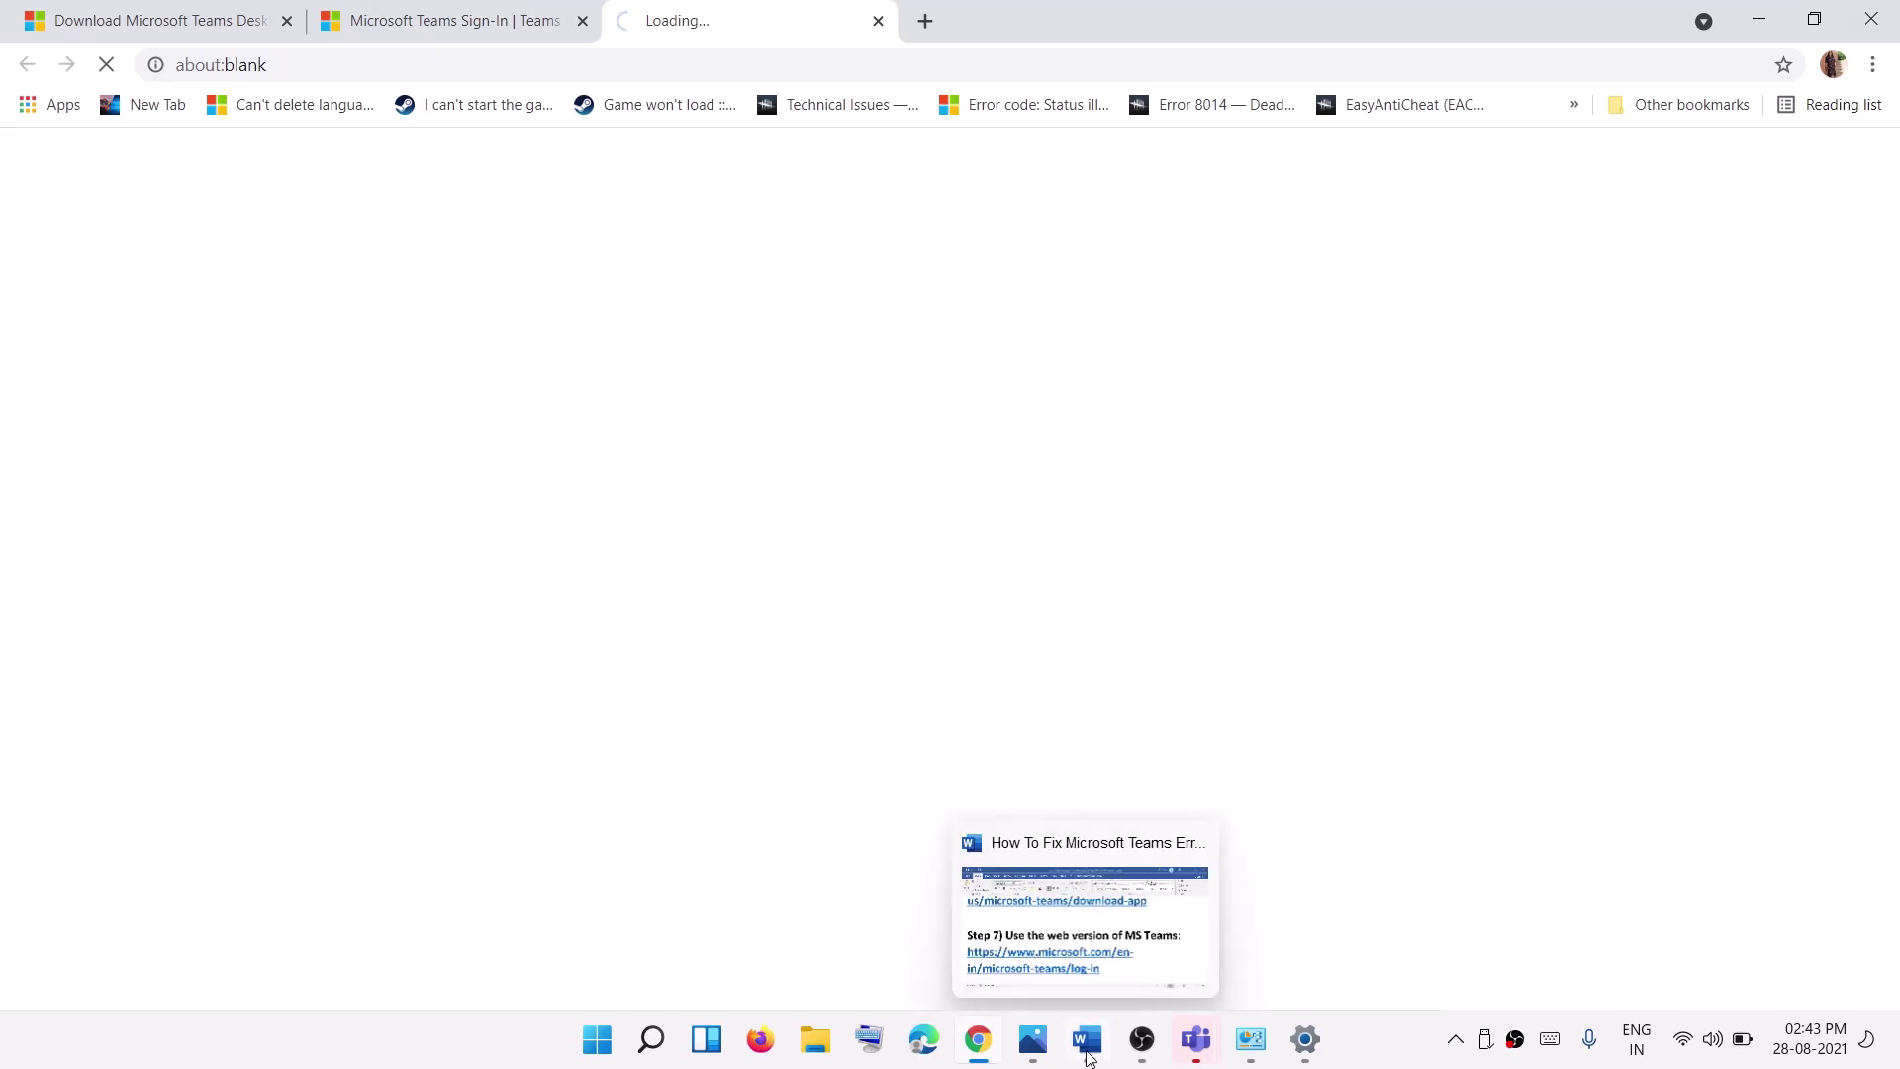
pyautogui.click(1069, 871)
pyautogui.scroll(10, 1138, 693)
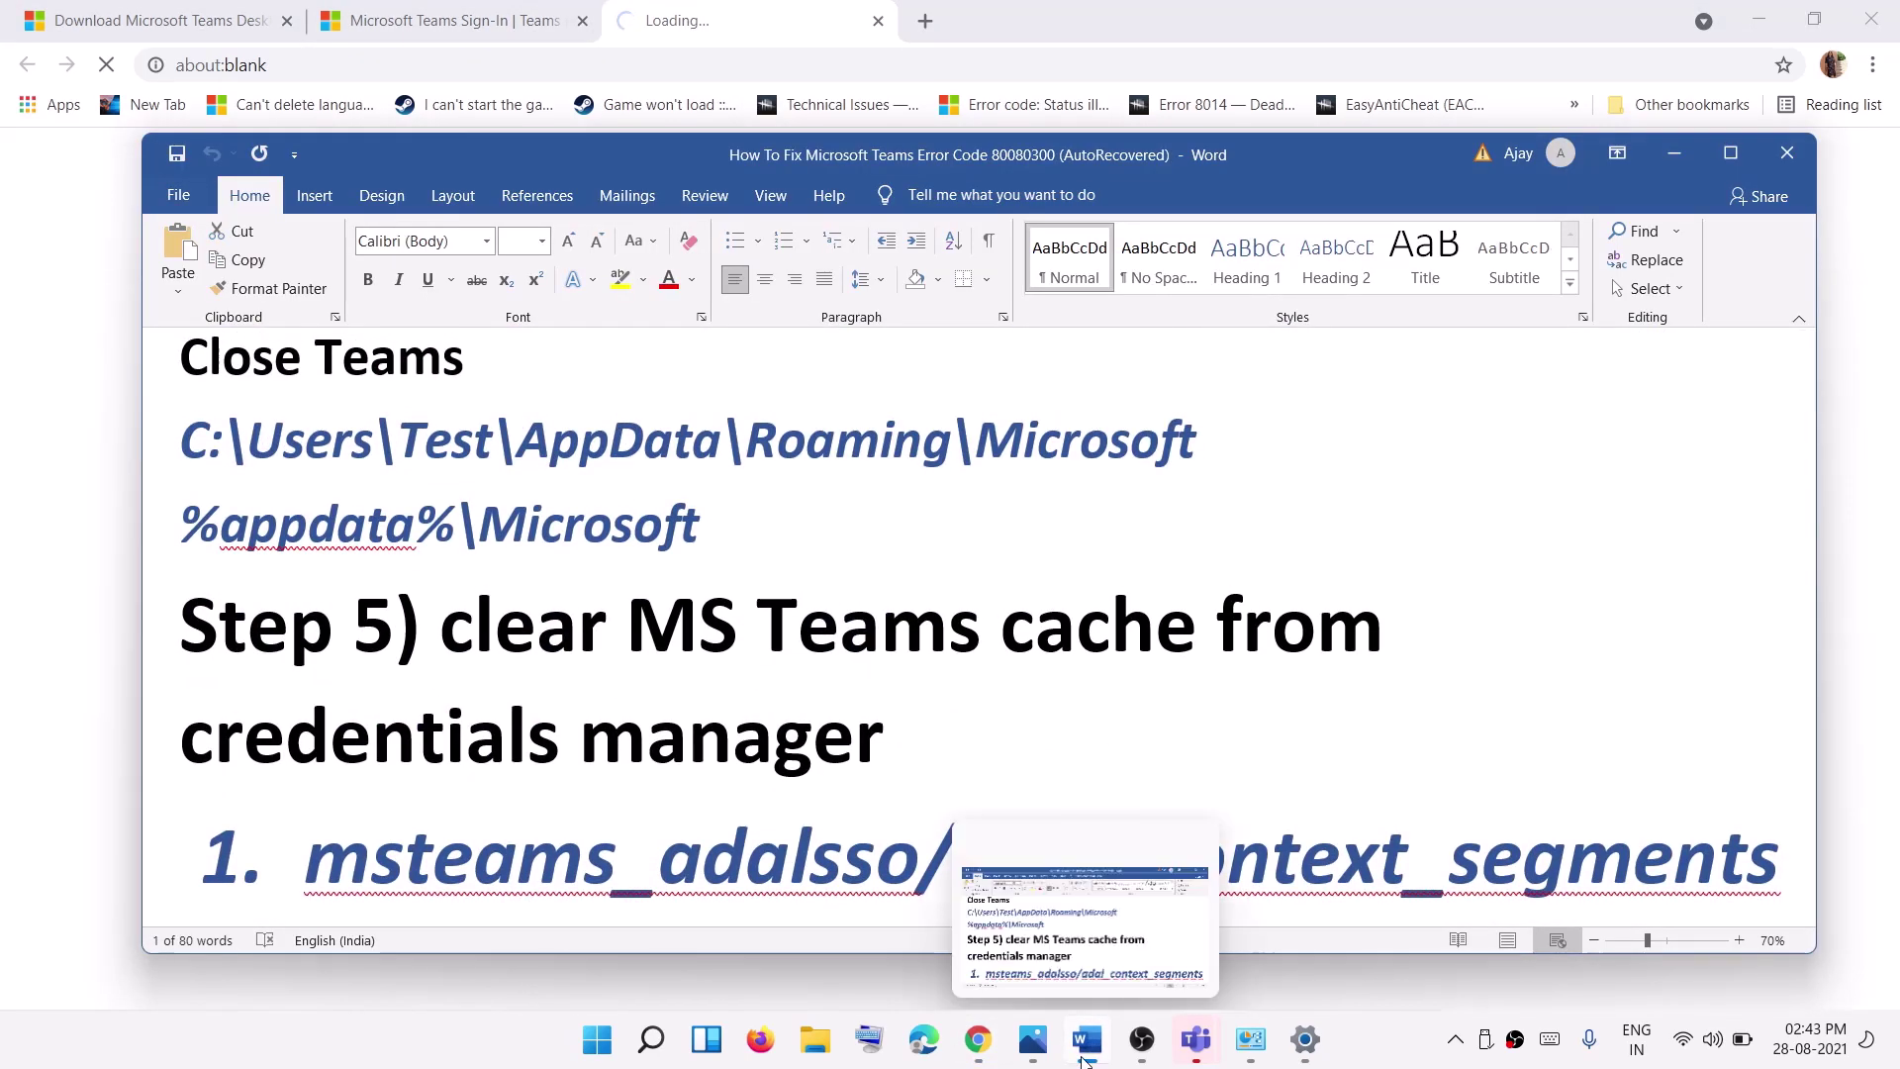
pyautogui.click(1087, 1039)
pyautogui.click(1049, 1046)
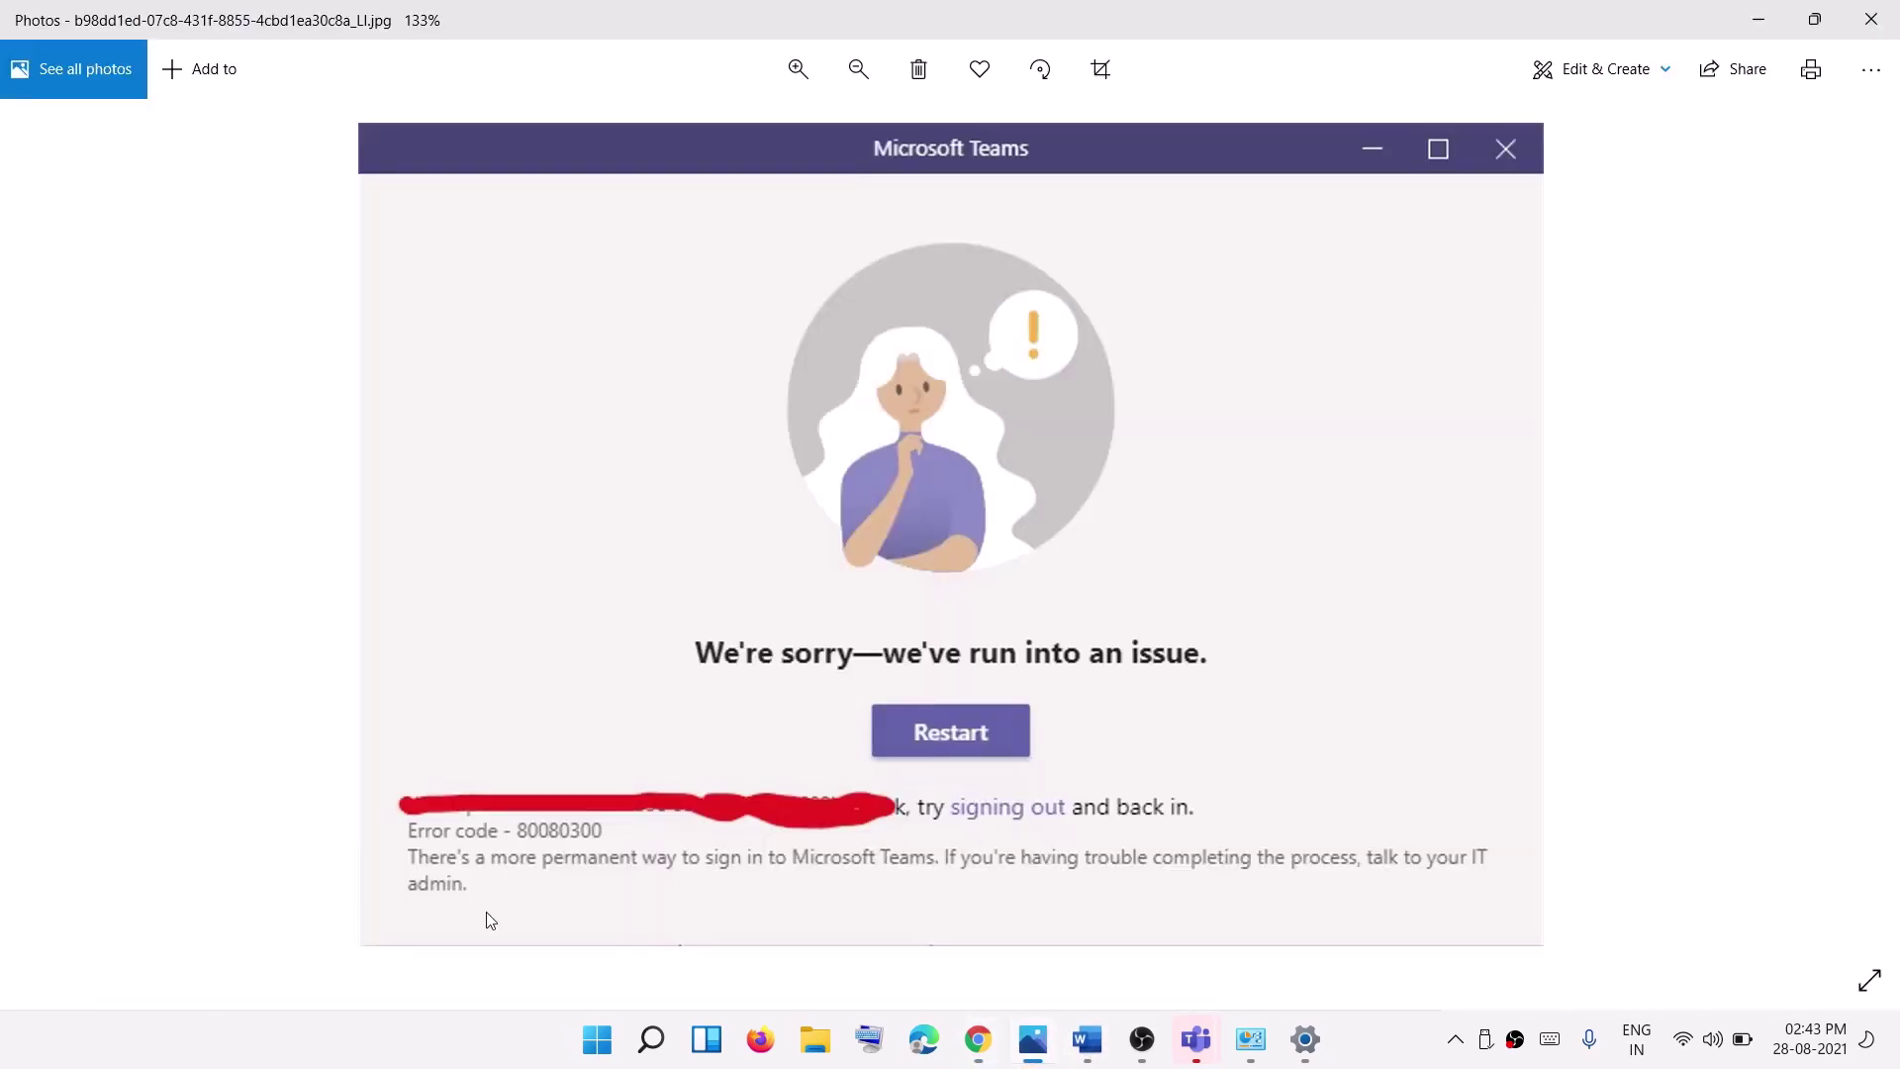
pyautogui.click(1364, 1053)
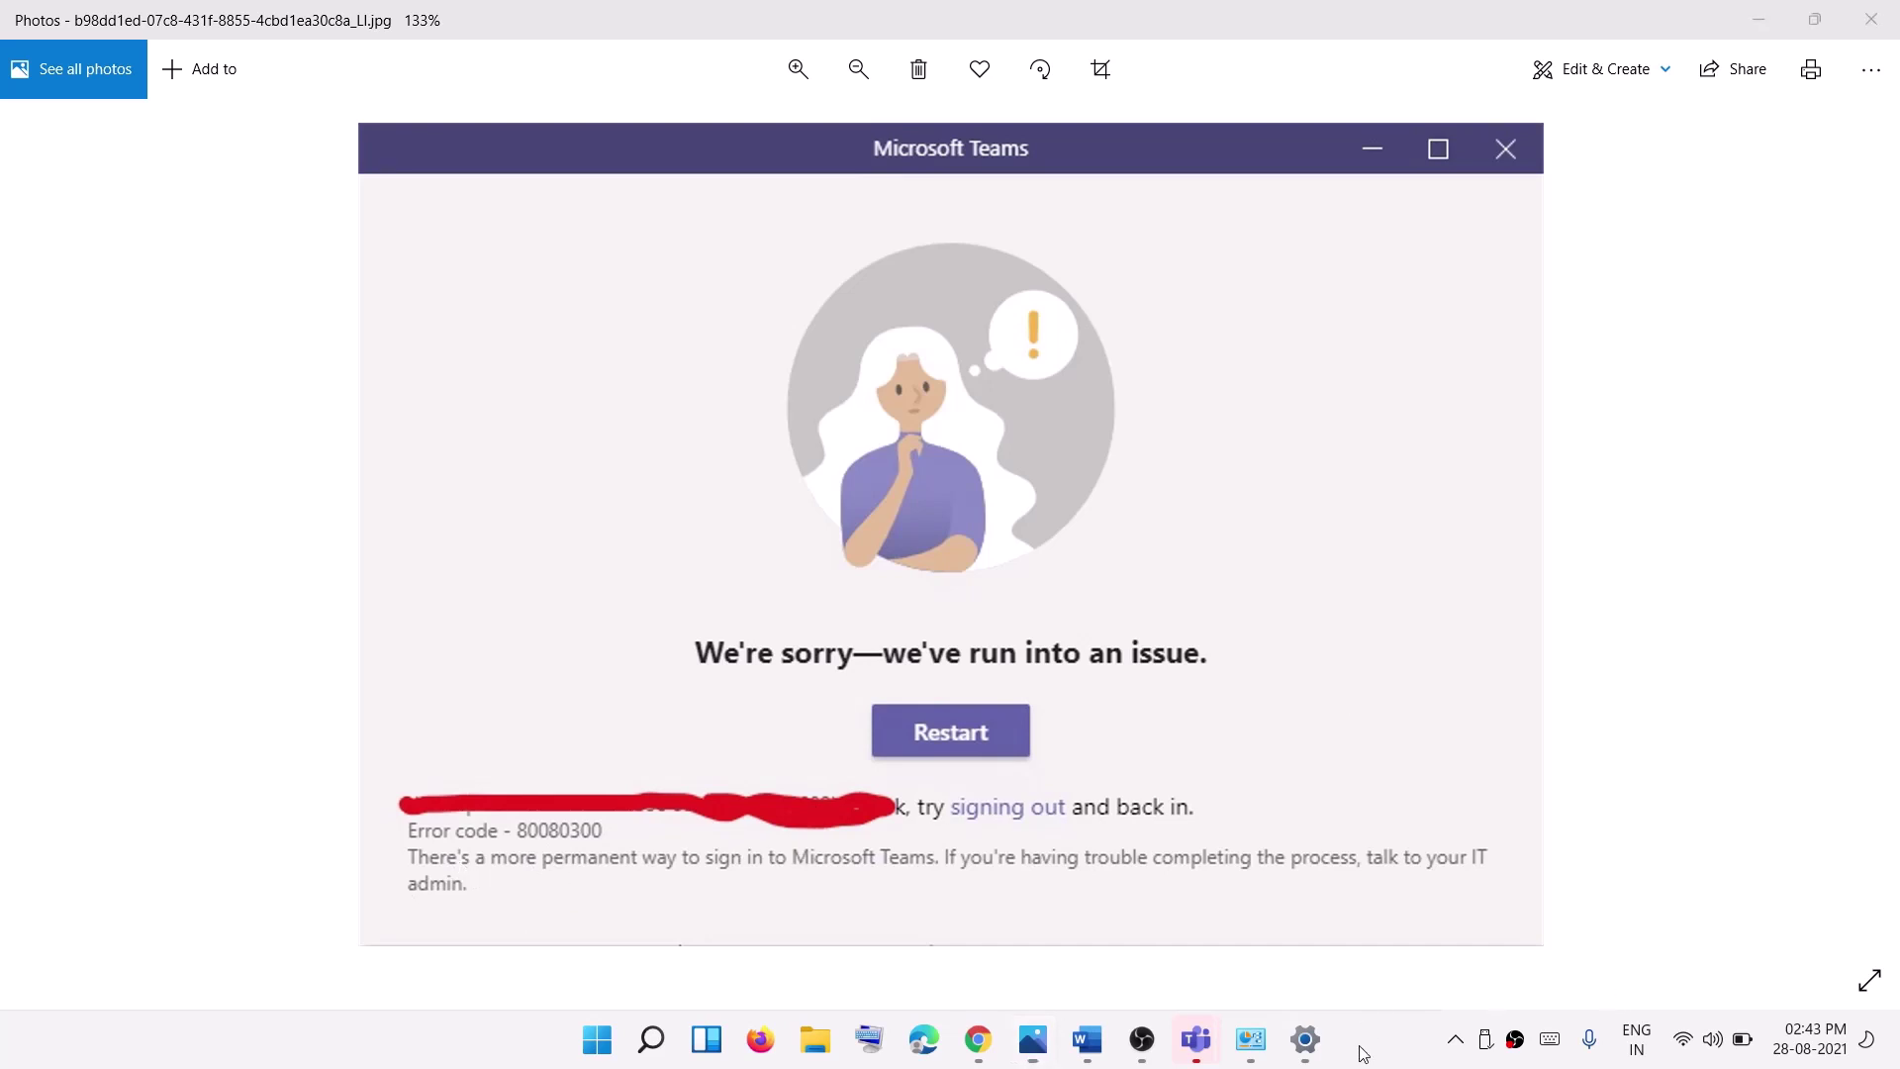